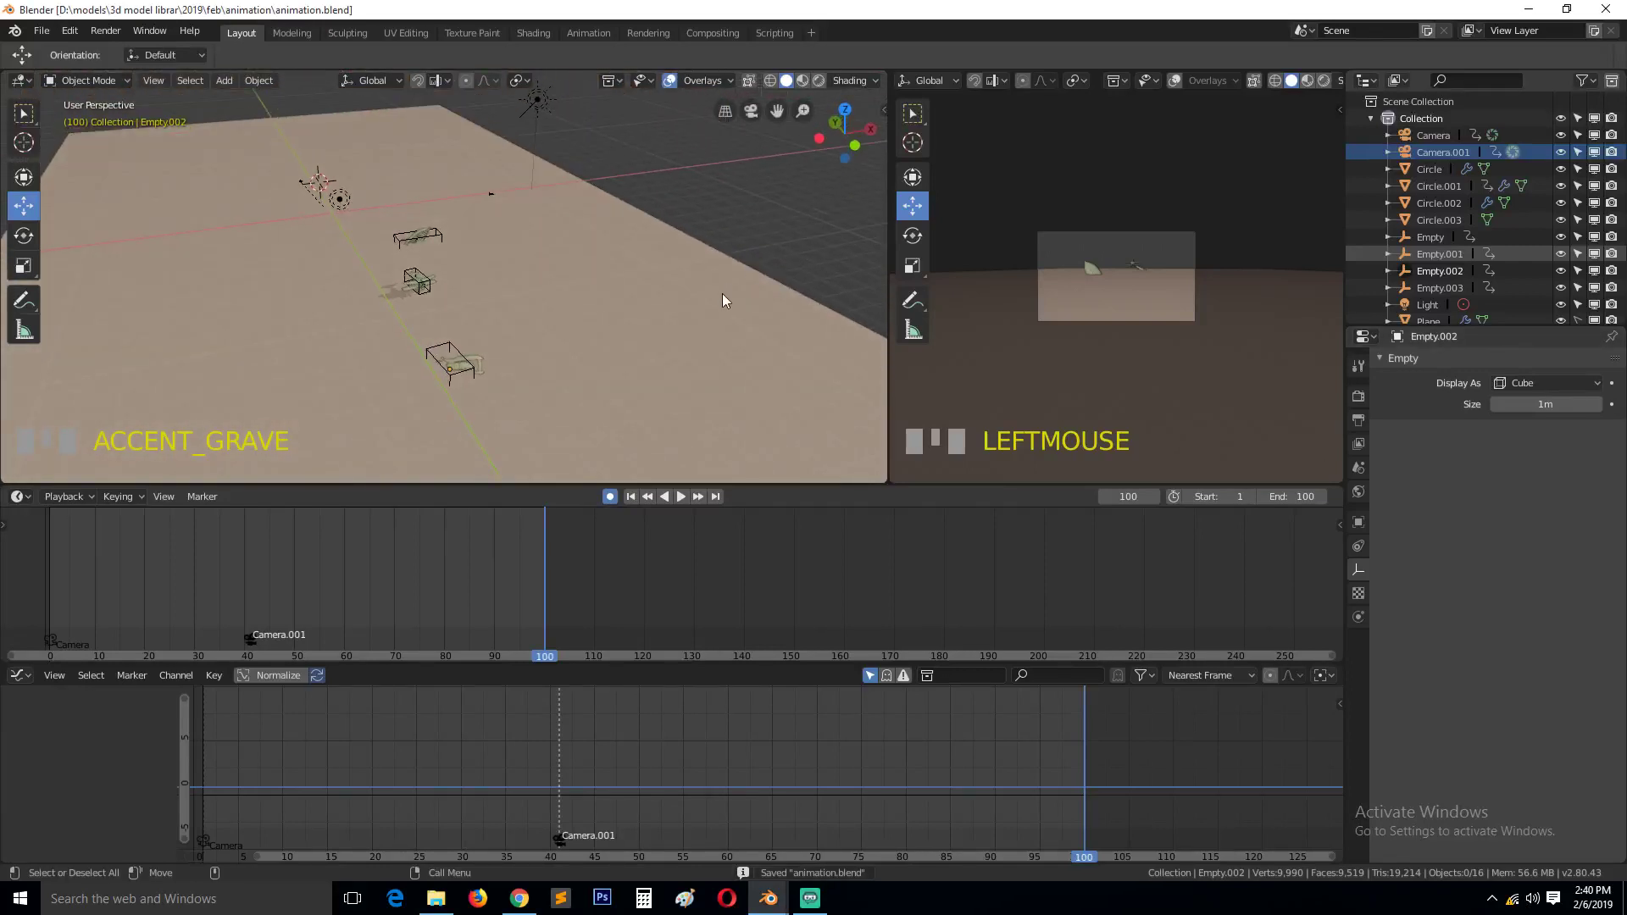
# - Make the left viewport look through the scene camera
pyautogui.scroll(1, 722, 294)
pyautogui.press('KP_9')
pyautogui.press('KP_0')
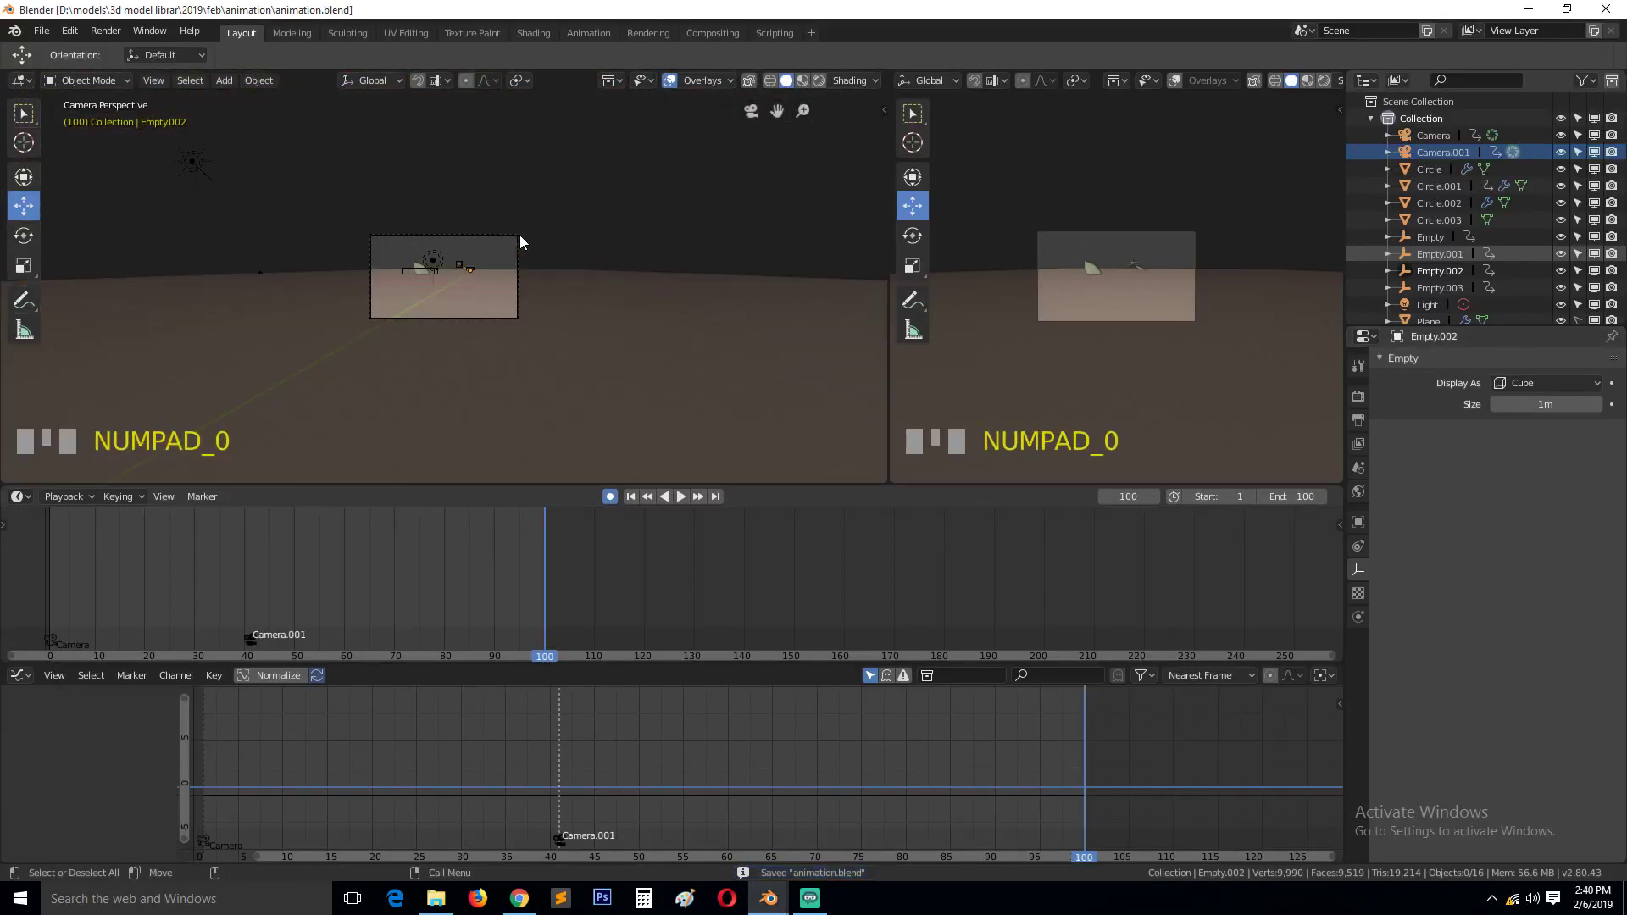
pyautogui.scroll(5, 511, 236)
# - Play the boat animation from the first frame, then stop playback
pyautogui.rightClick(37, 578)
pyautogui.press('space')
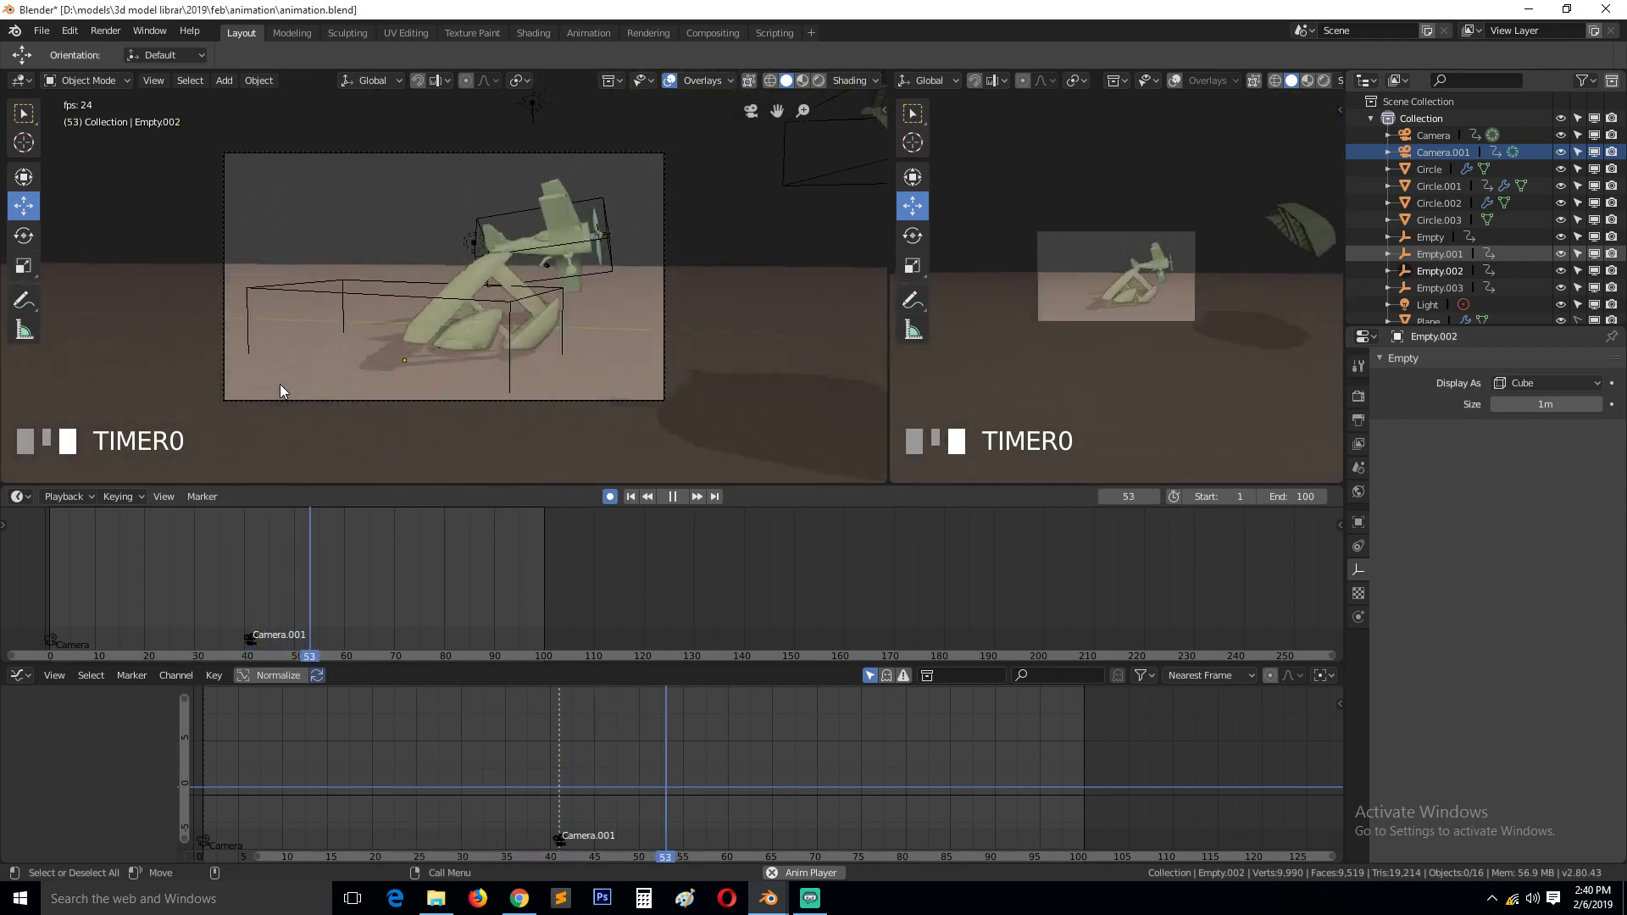
pyautogui.press('Escape')
# - Scrub the animation to frame 46 and select the boat hull Circle.001
pyautogui.rightClick(37, 557)
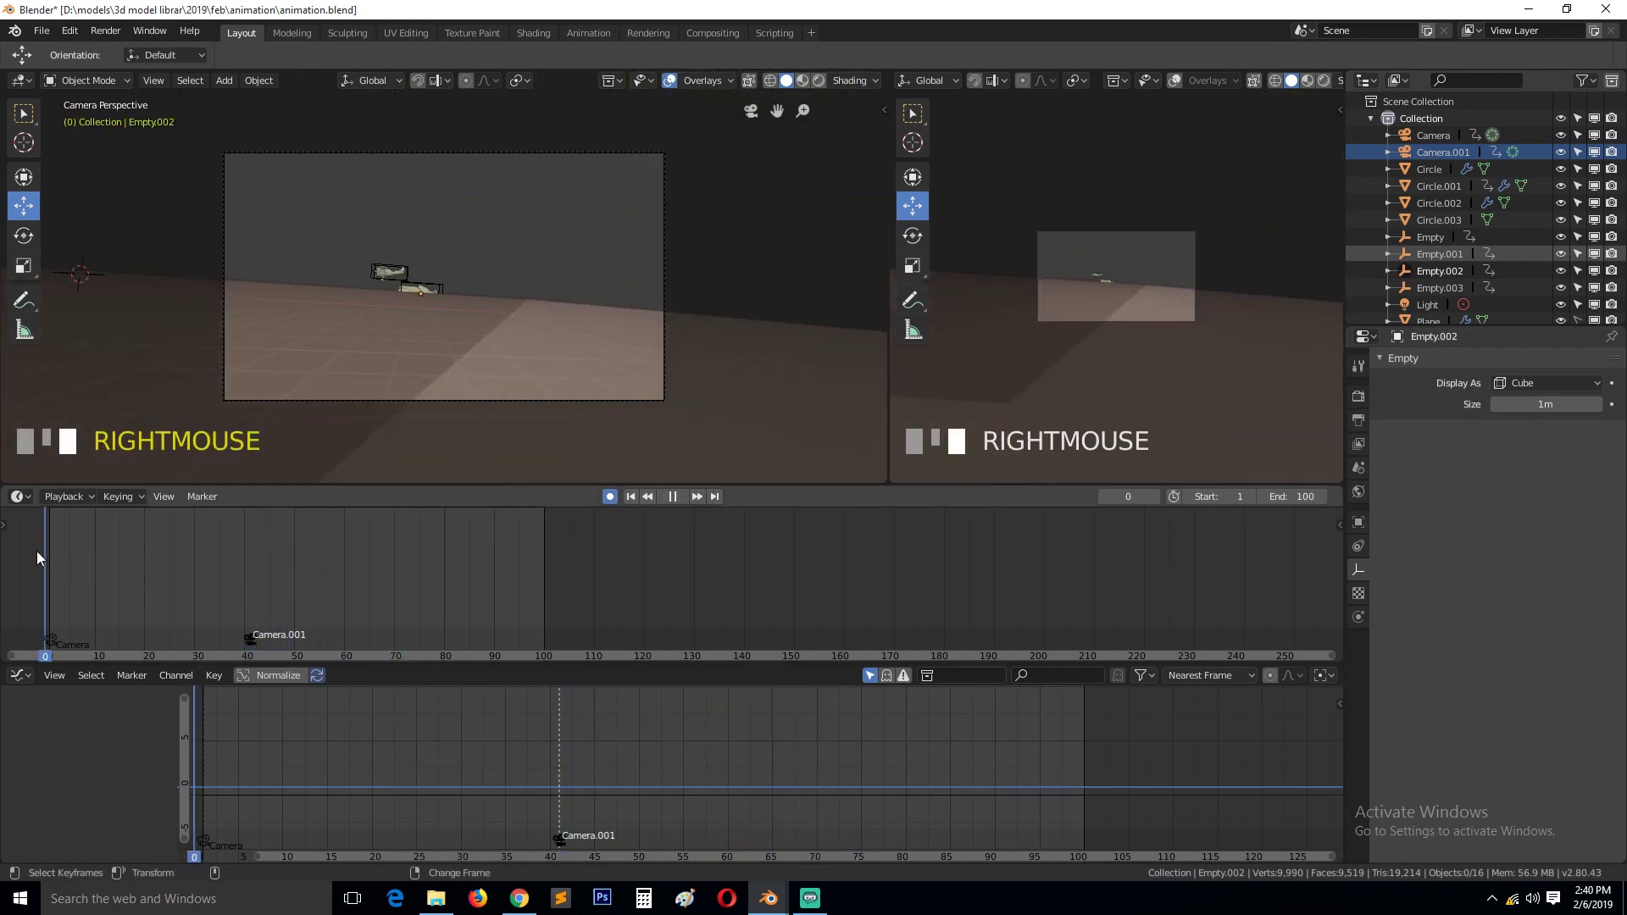
pyautogui.moveTo(37, 551); pyautogui.dragTo(277, 571, button='right')
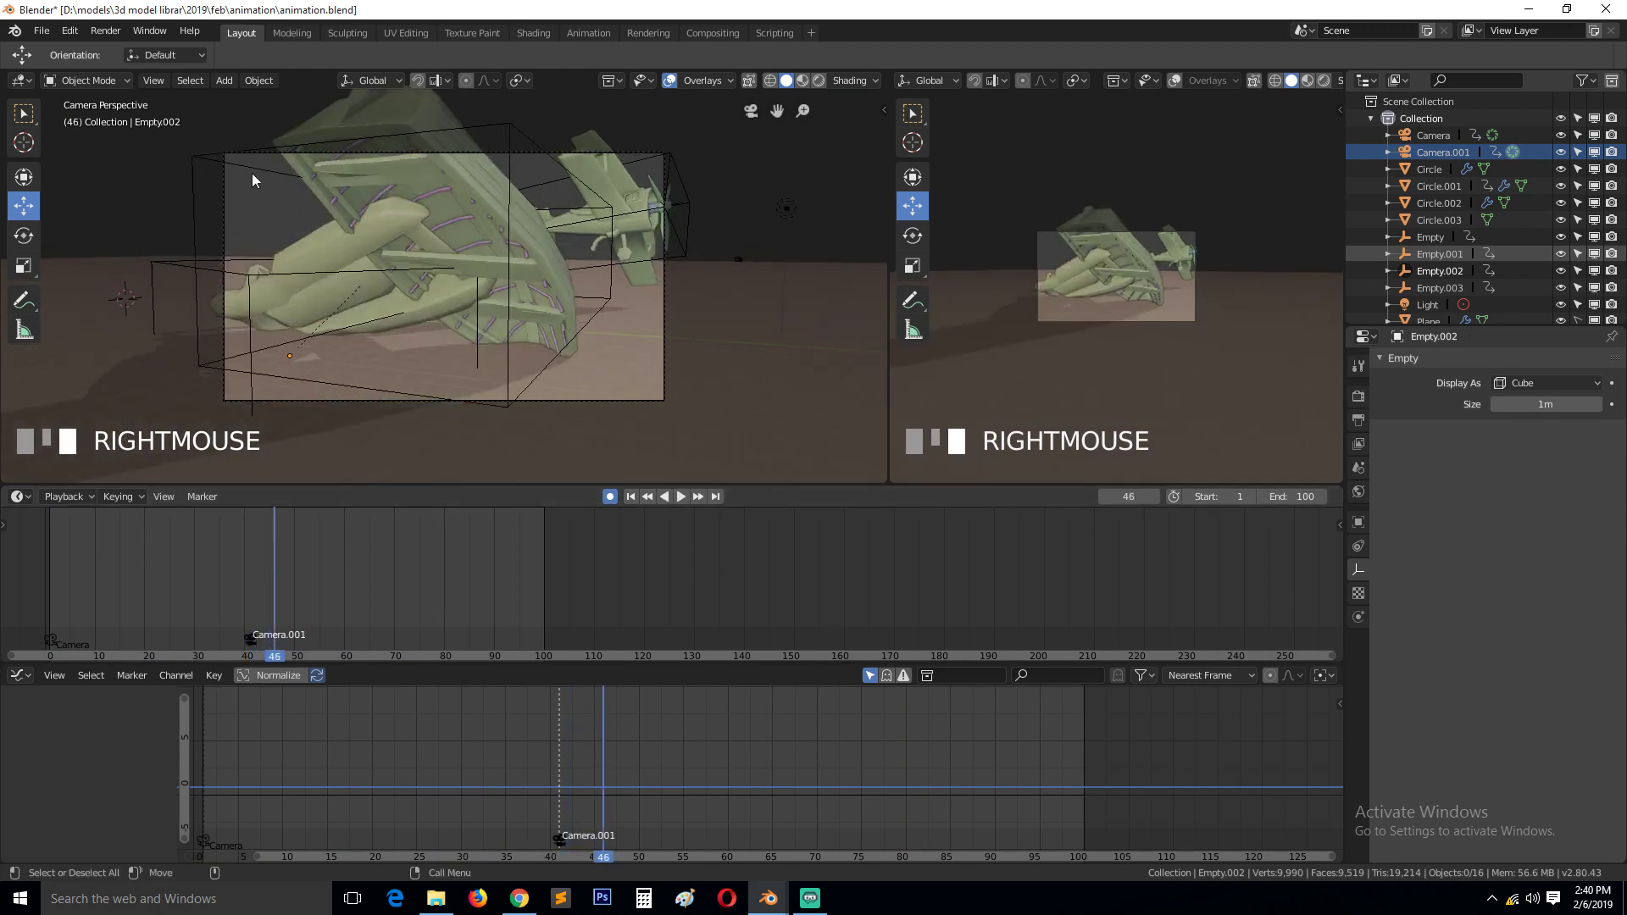
pyautogui.rightClick(307, 255)
# - Select Circle.001, then move the left viewport from top view into free walk navigation
pyautogui.click(336, 246)
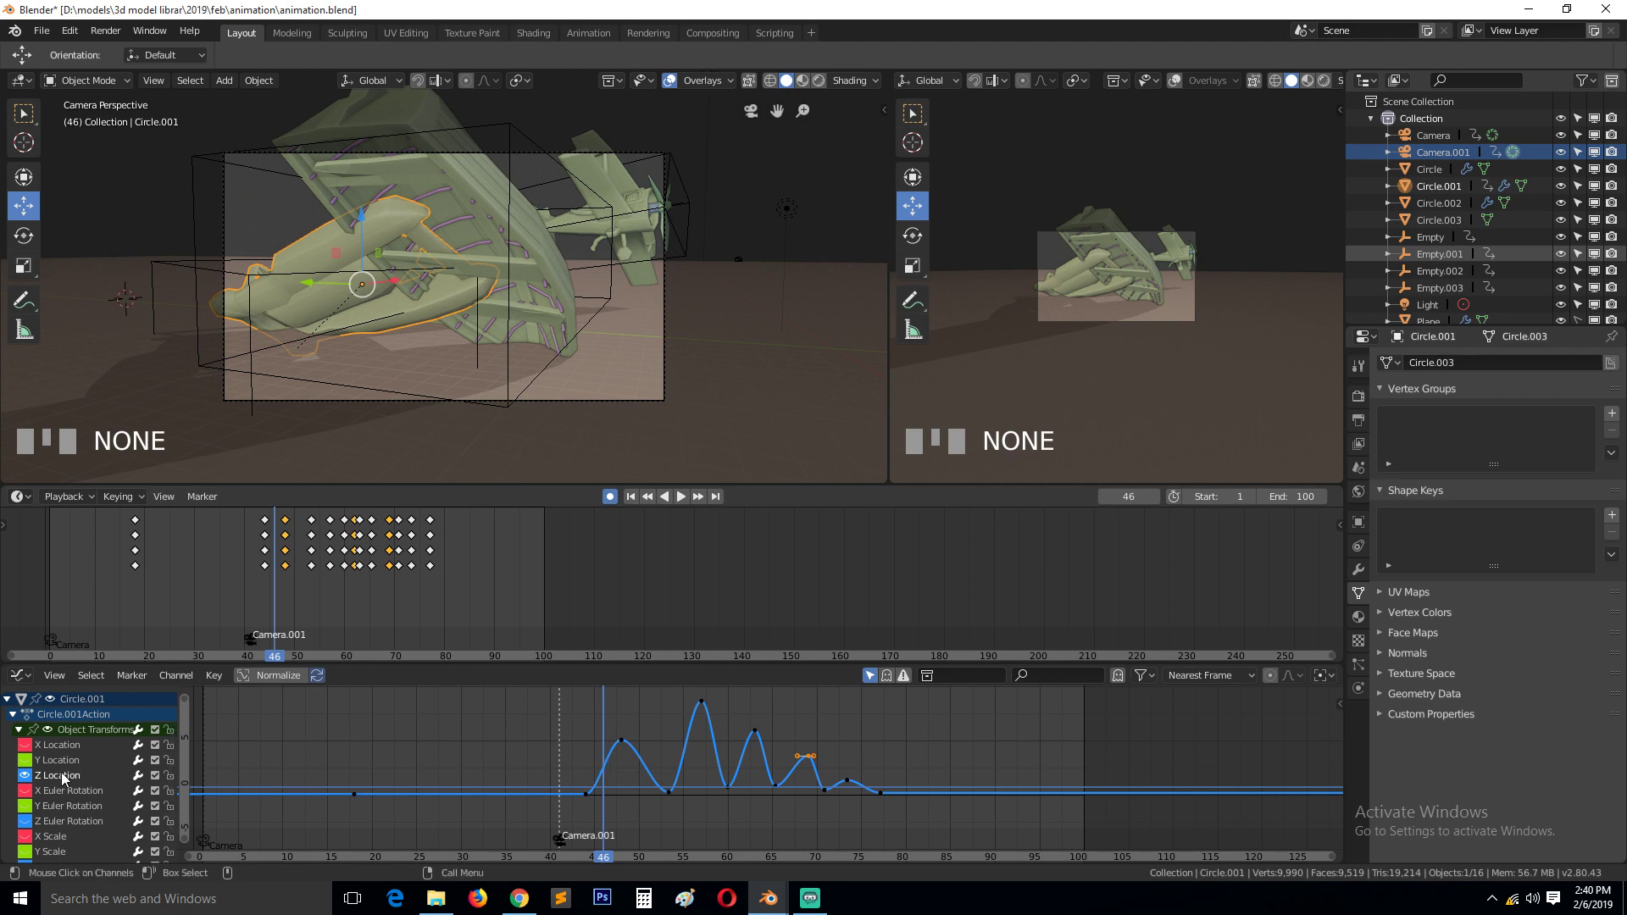
pyautogui.click(27, 768)
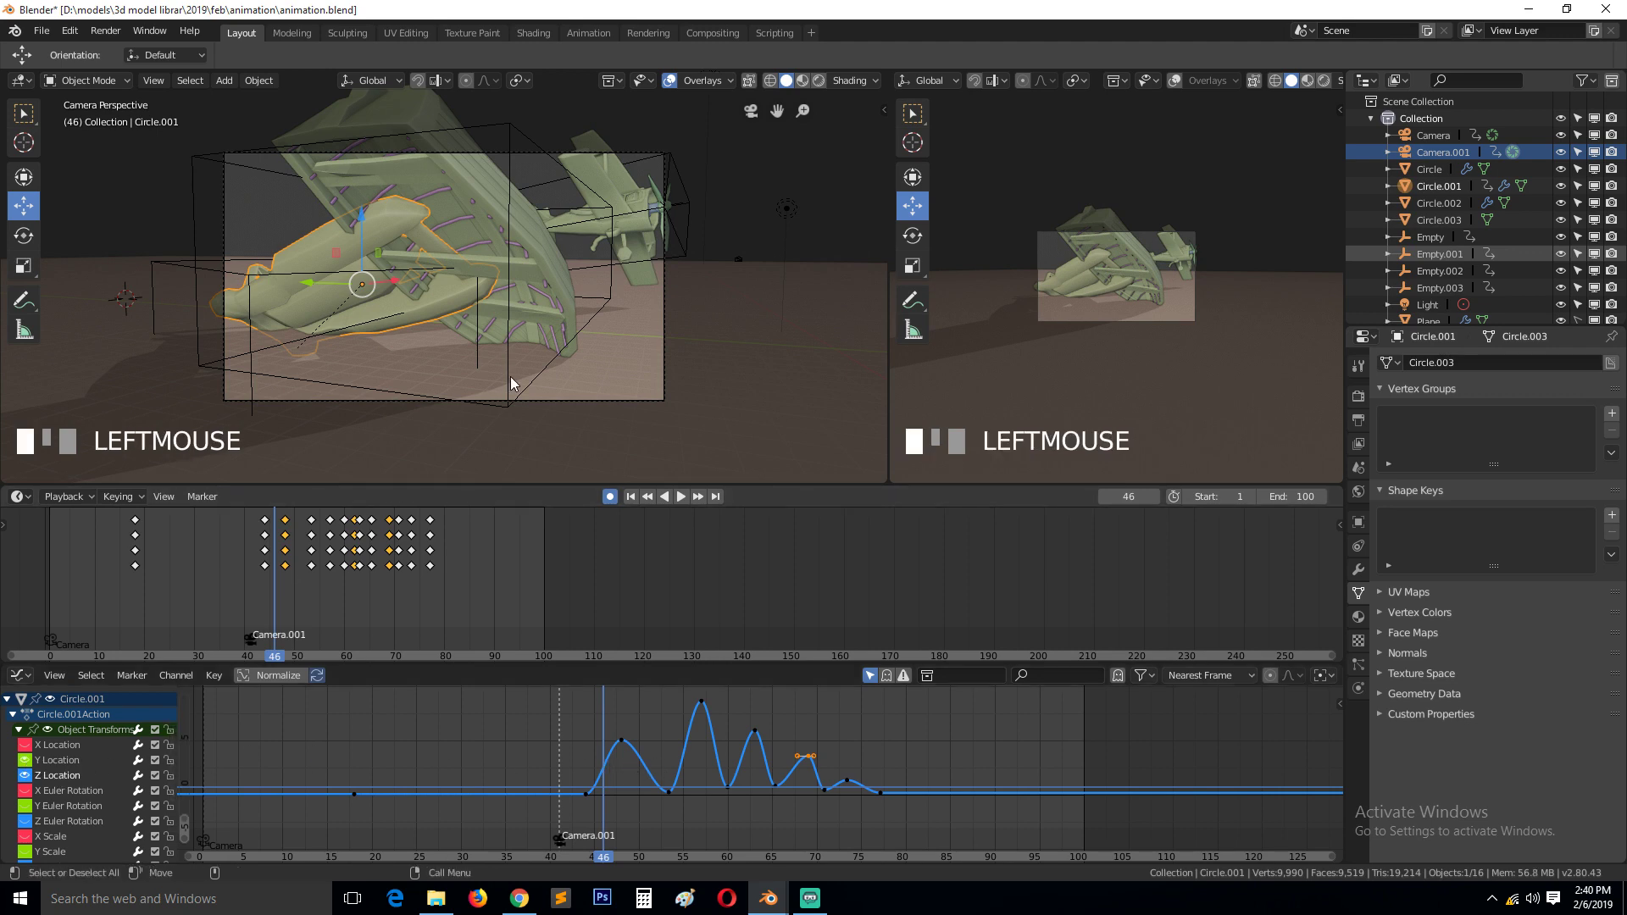
pyautogui.press('KP_7')
pyautogui.scroll(-4, 527, 277)
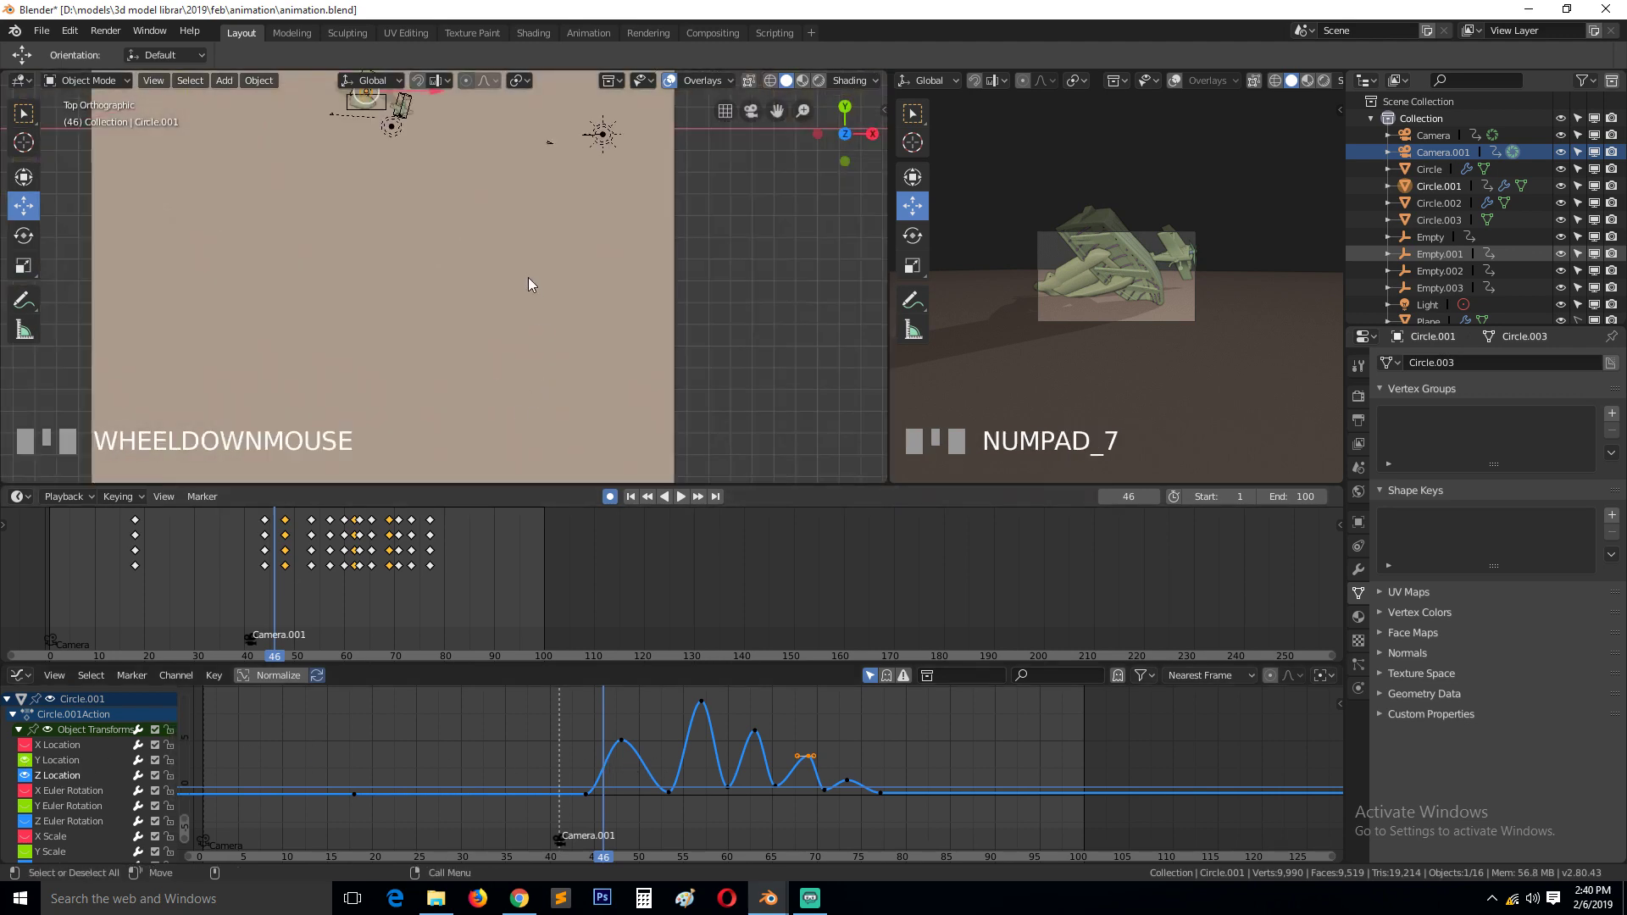
pyautogui.press('`')
pyautogui.hotkey('shift', '`')
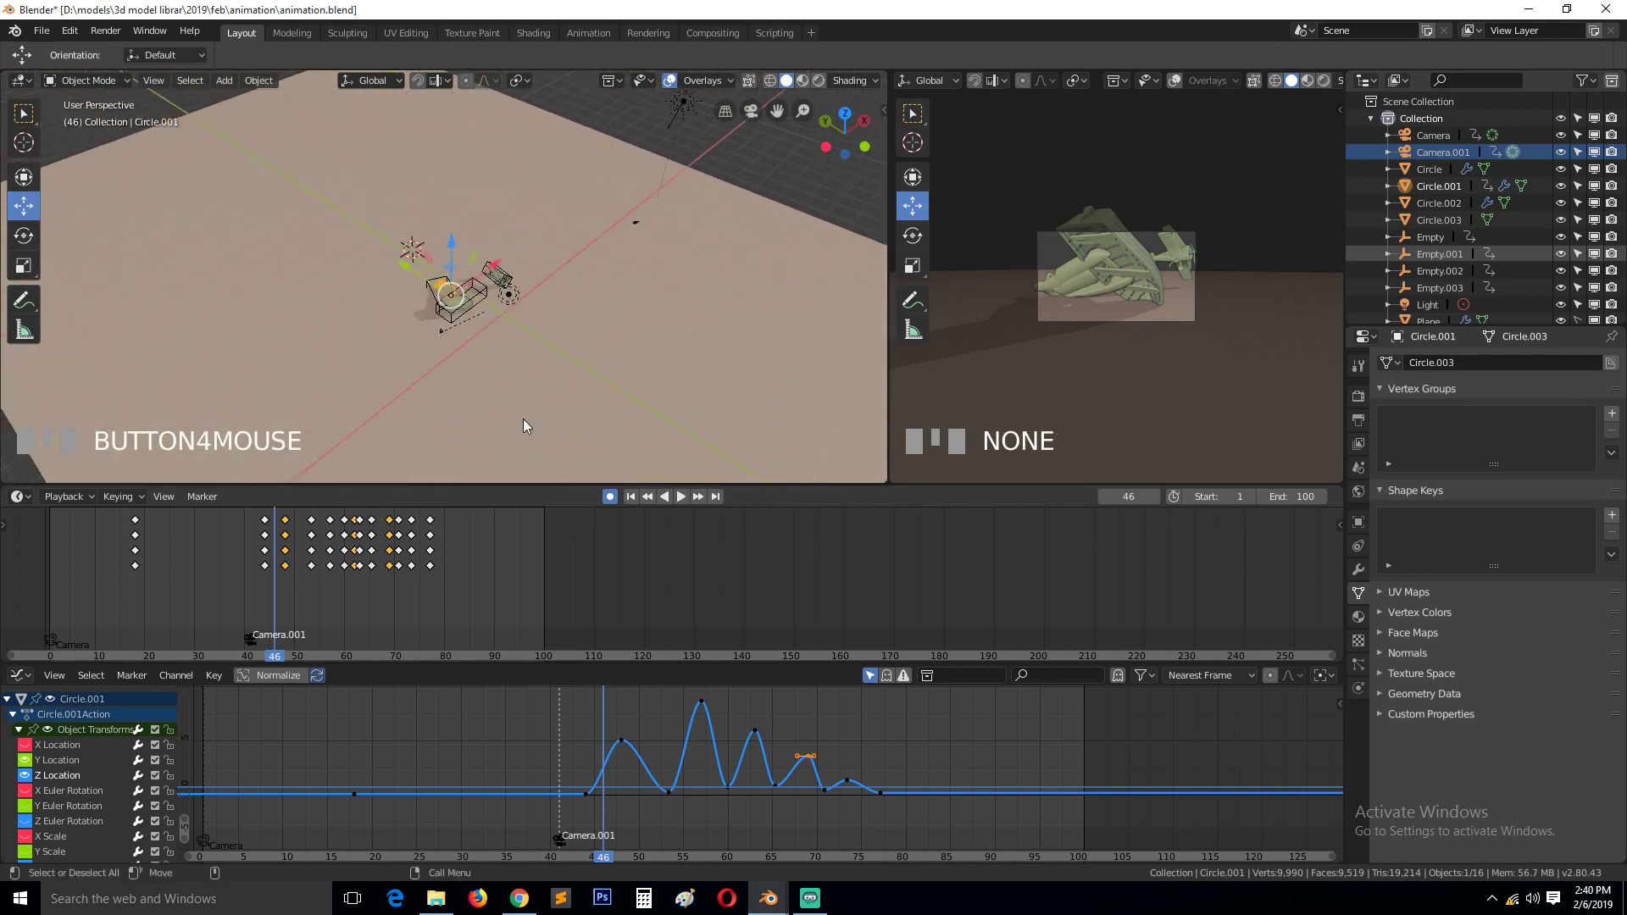
pyautogui.hotkey('shift', '`')
# - Inspect the viewport overlays and N sidebar, collapsing the sidebar's Transform panel
pyautogui.click(705, 81)
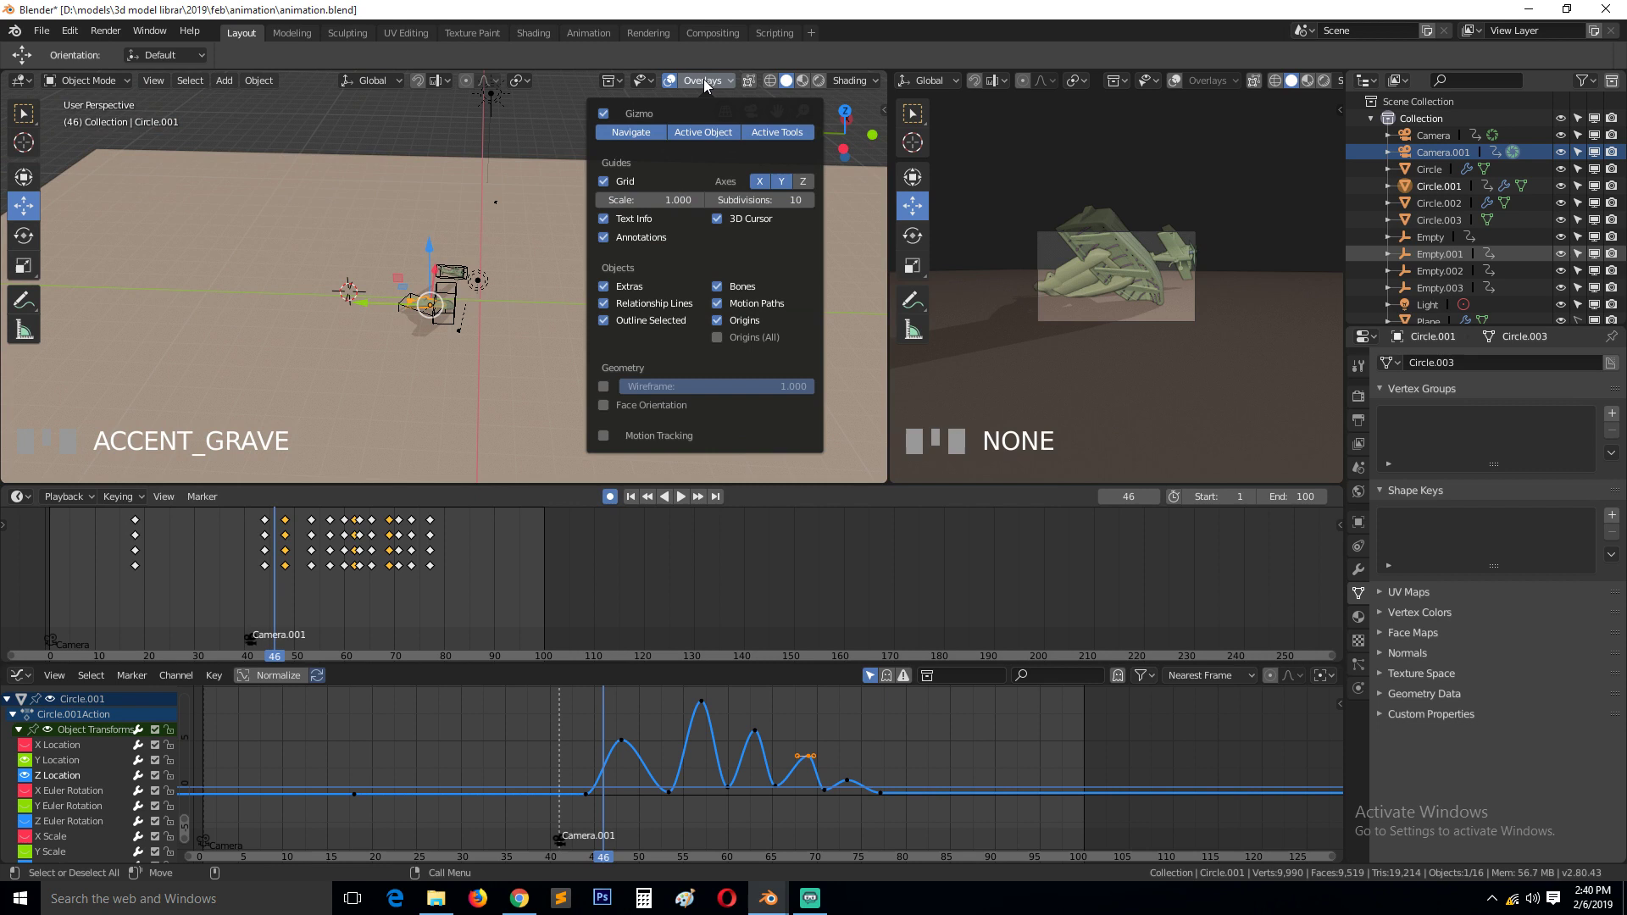
pyautogui.moveTo(637, 81)
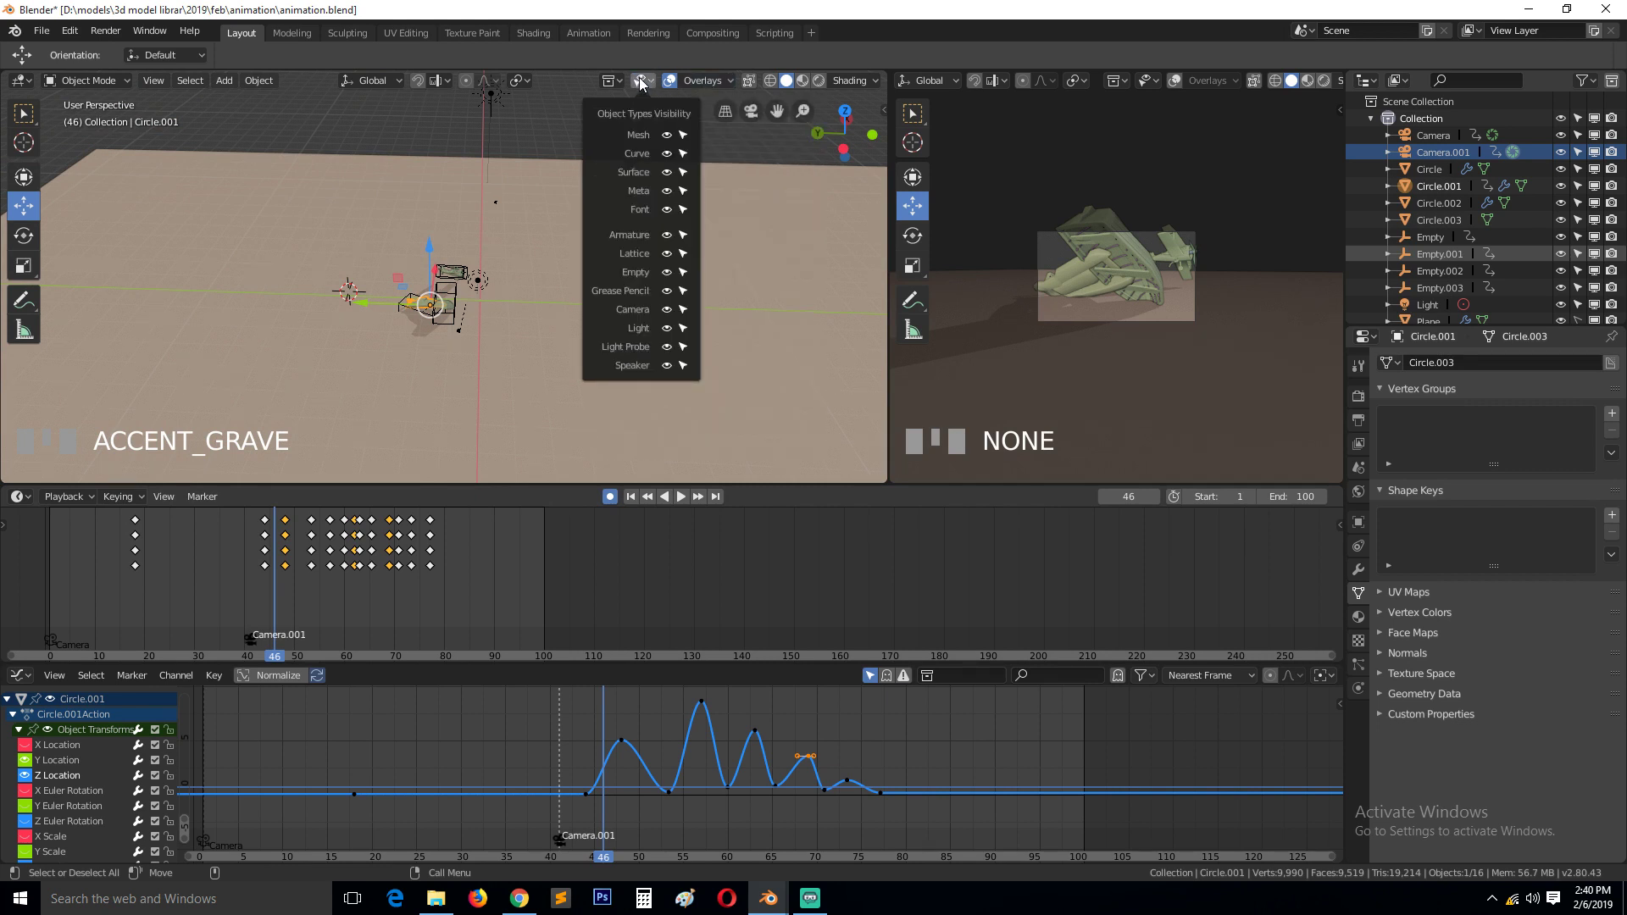
pyautogui.moveTo(704, 81)
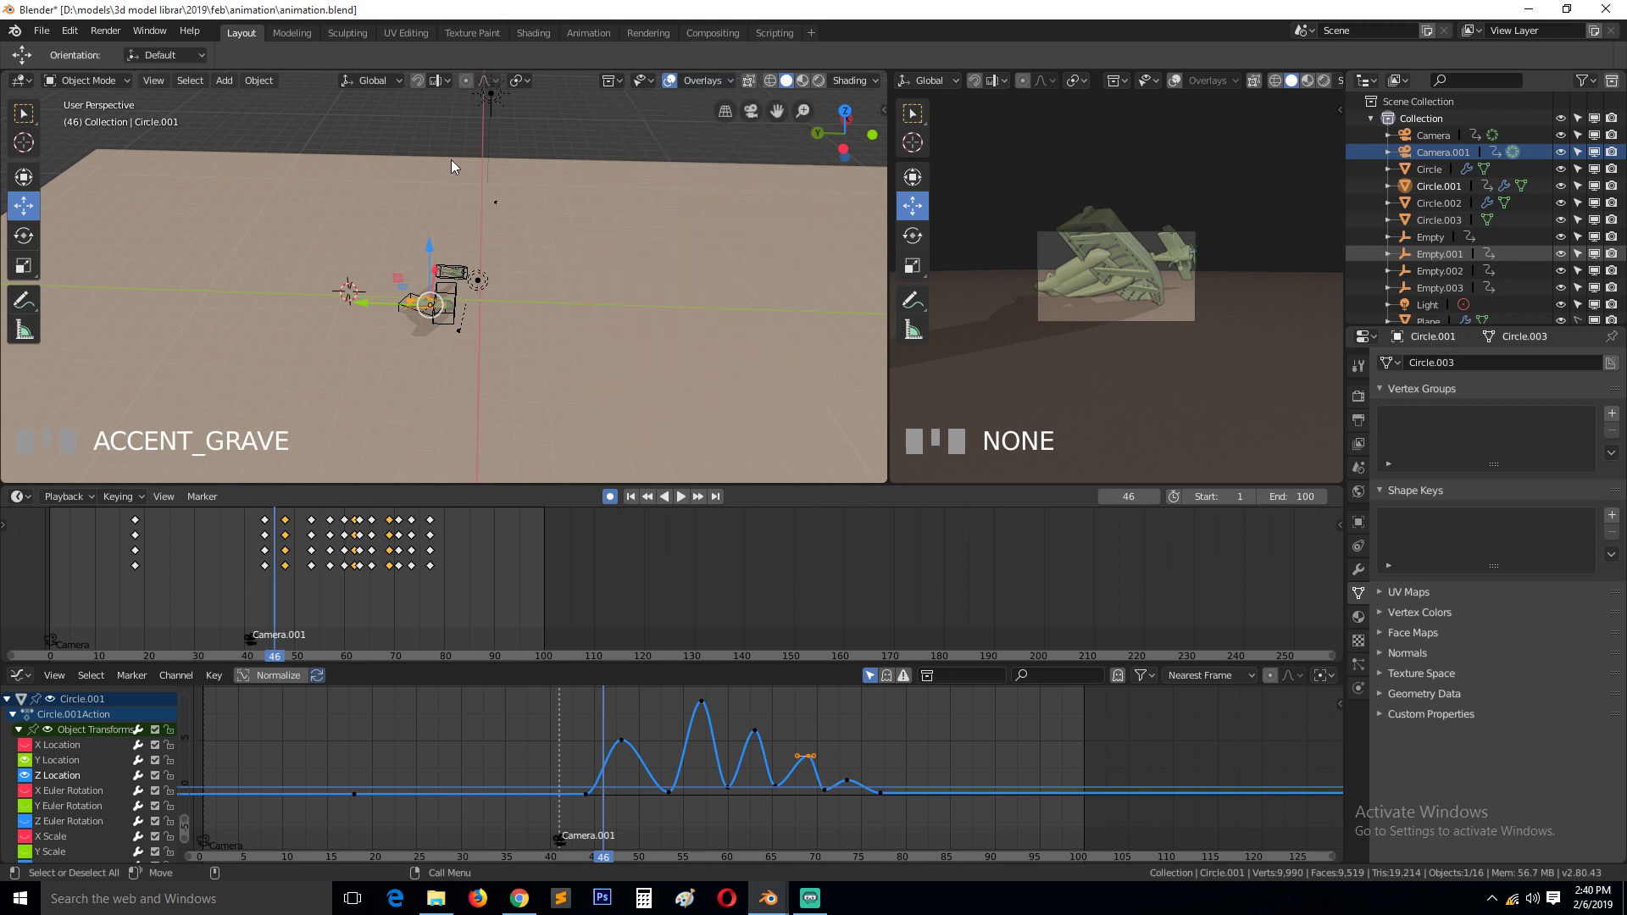
pyautogui.press('n')
pyautogui.scroll(-3, 813, 254)
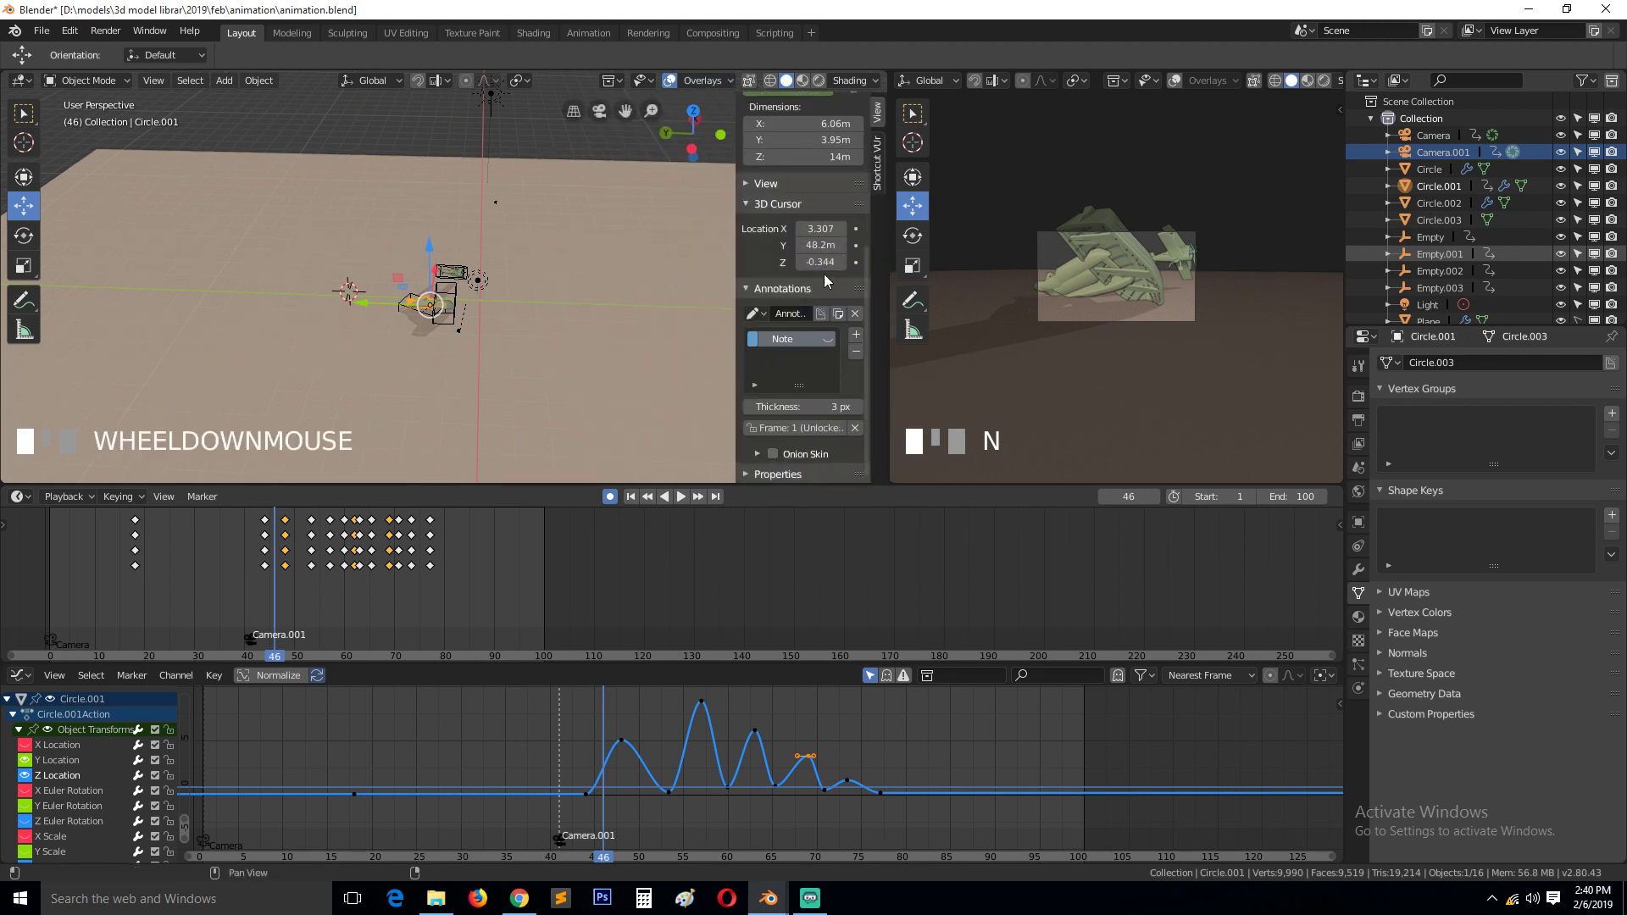
pyautogui.scroll(2, 821, 283)
pyautogui.scroll(4, 821, 283)
pyautogui.click(776, 103)
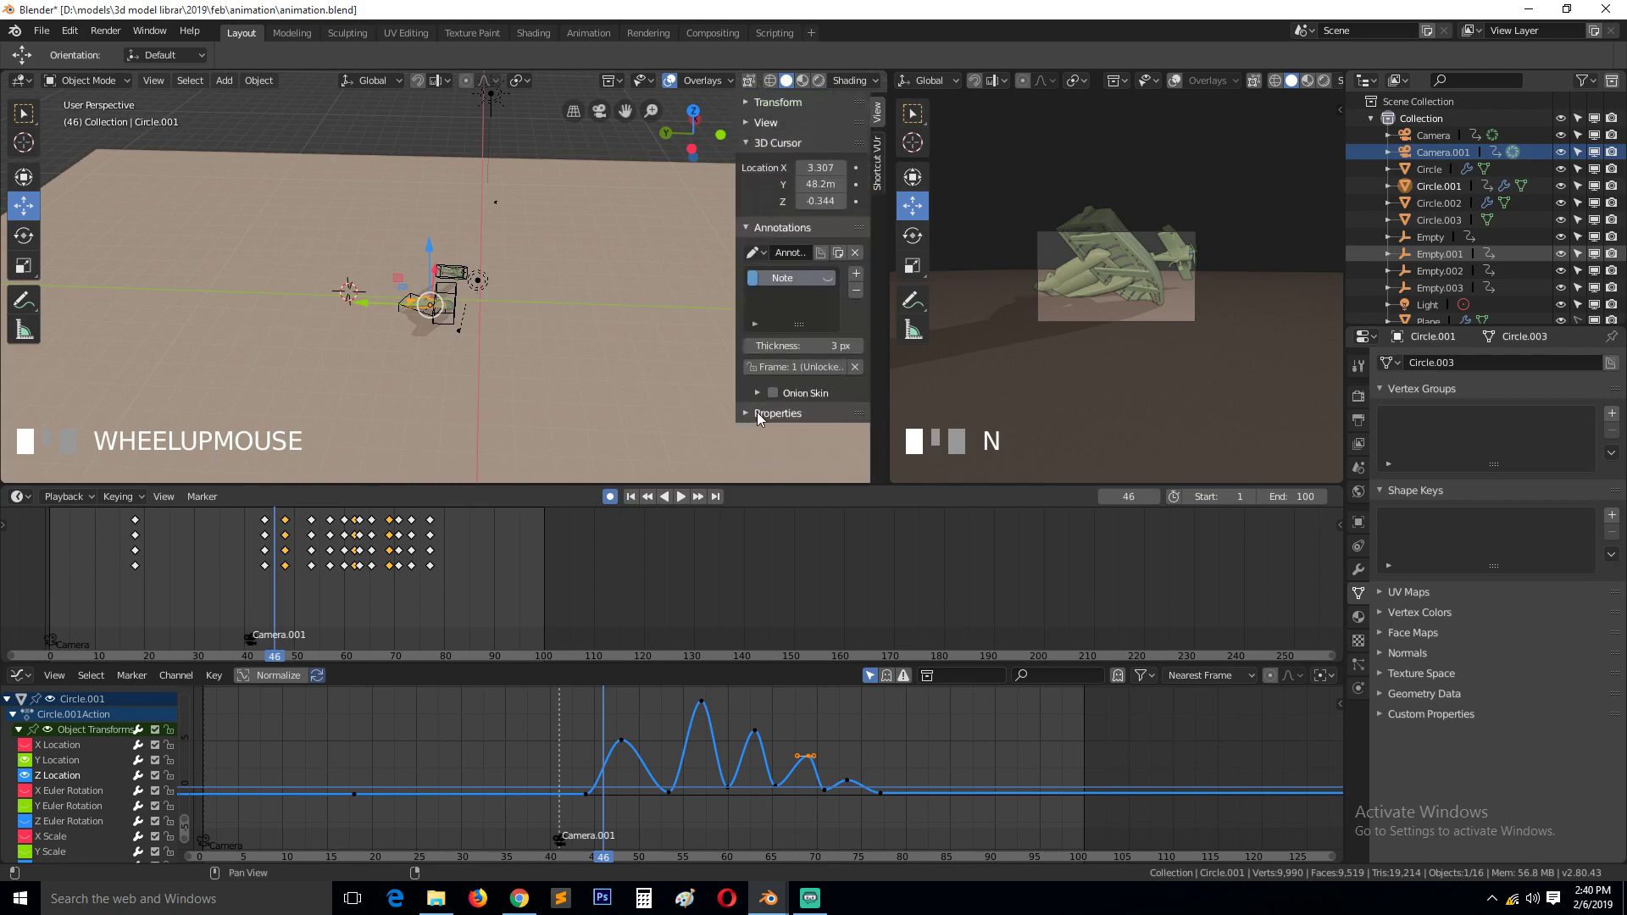
pyautogui.click(378, 287)
pyautogui.press('n')
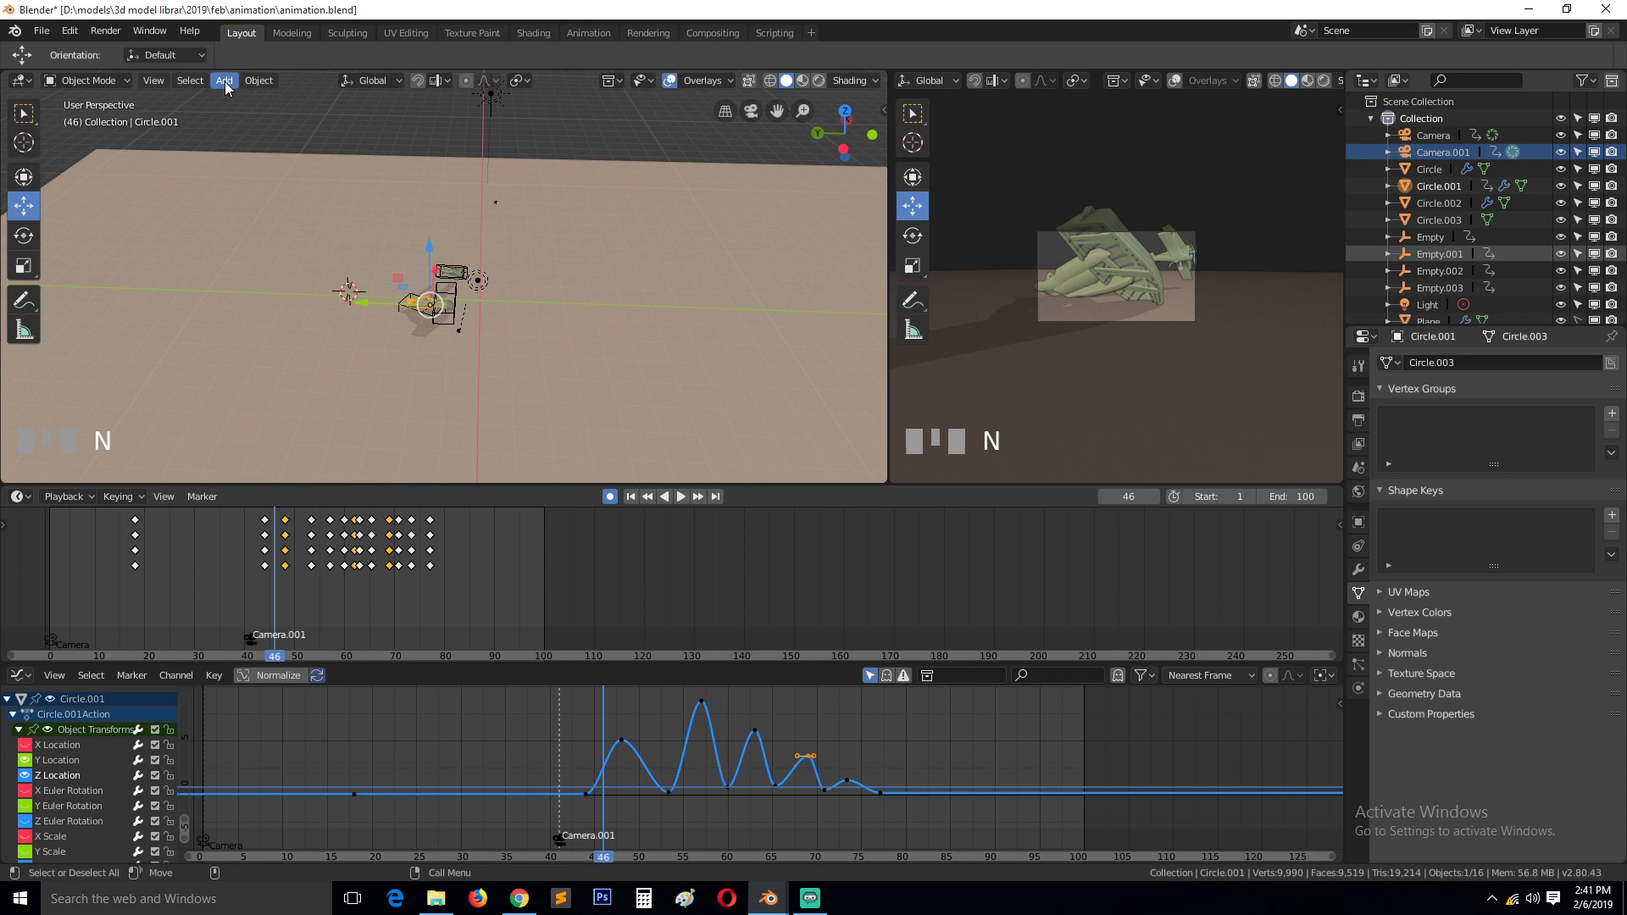
# - Toggle the Motion Tracking overlay on and back off
pyautogui.click(712, 81)
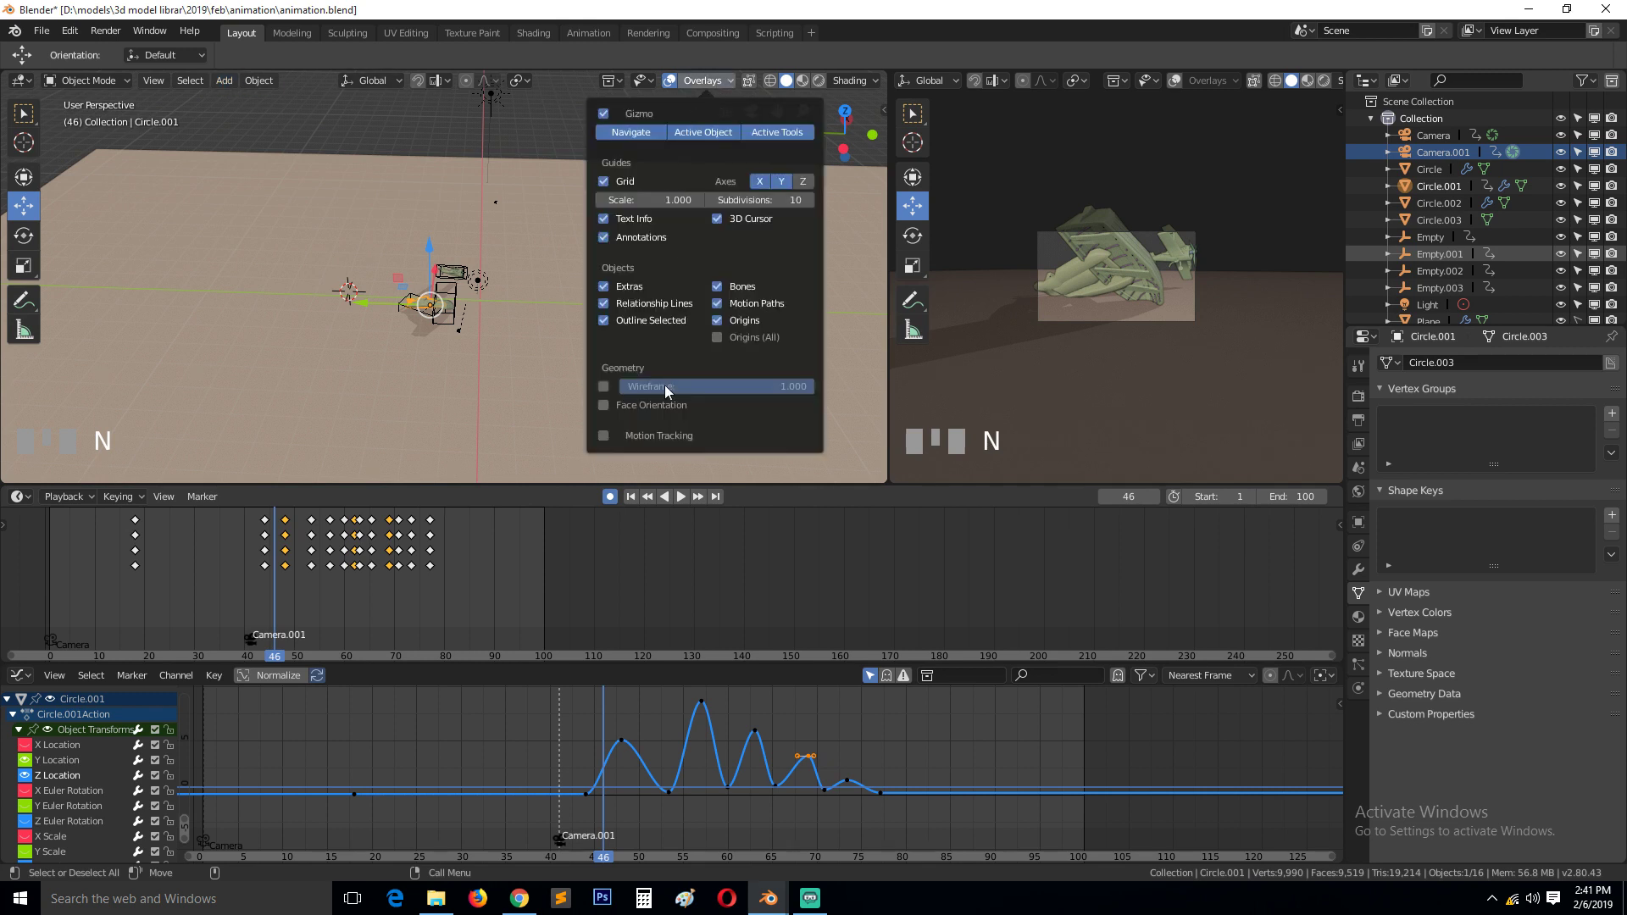
pyautogui.click(597, 439)
pyautogui.click(600, 438)
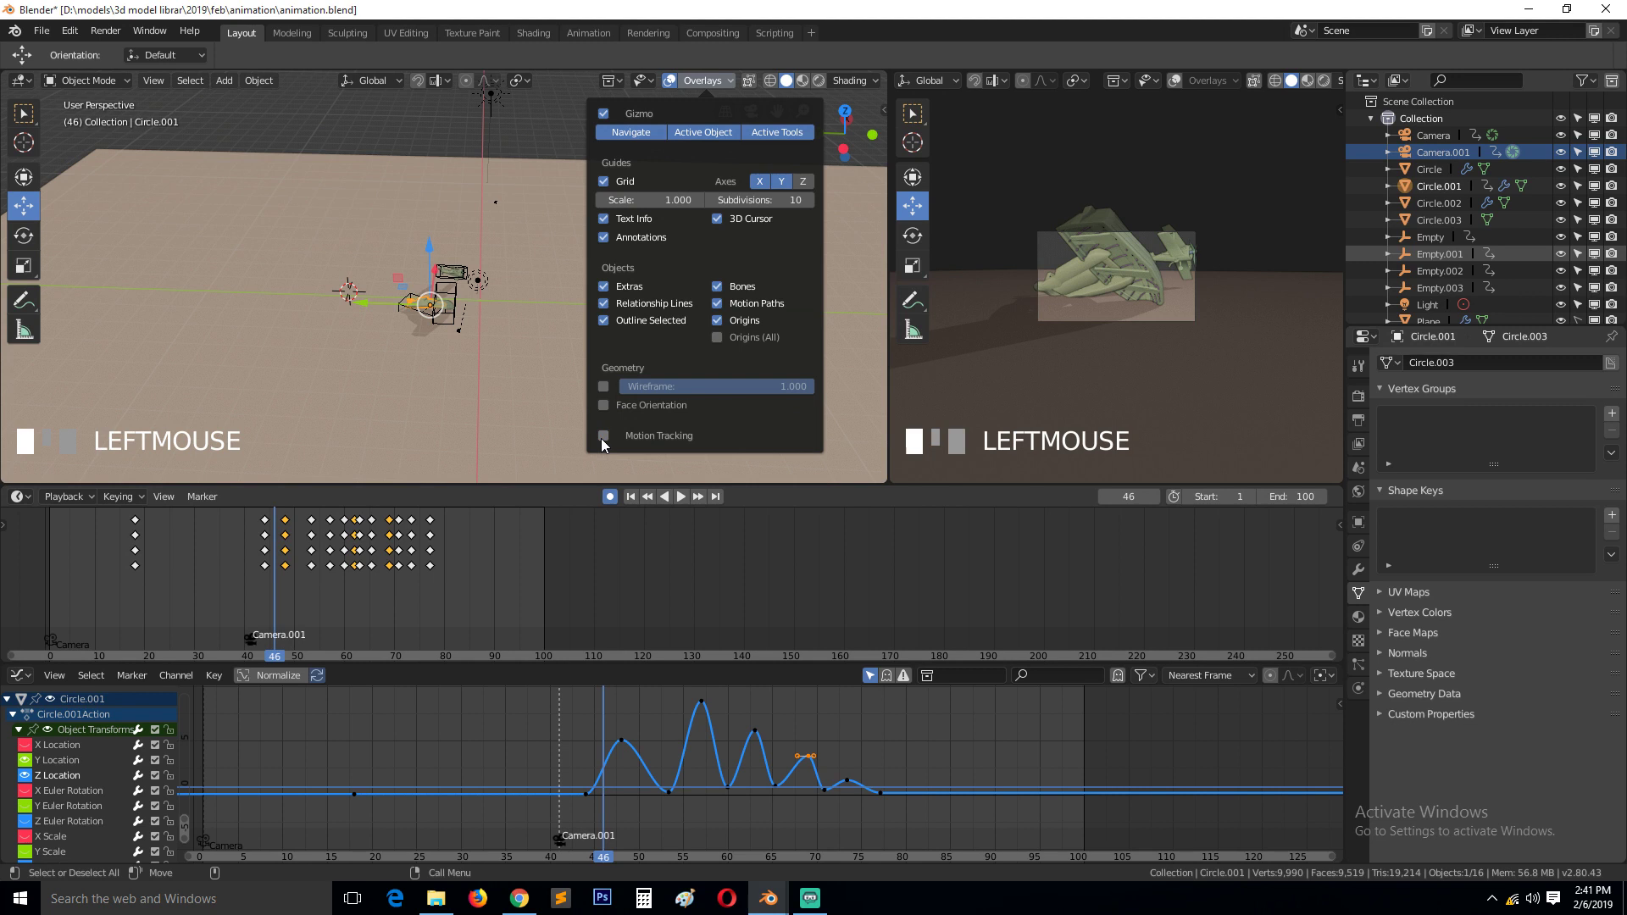
pyautogui.click(724, 80)
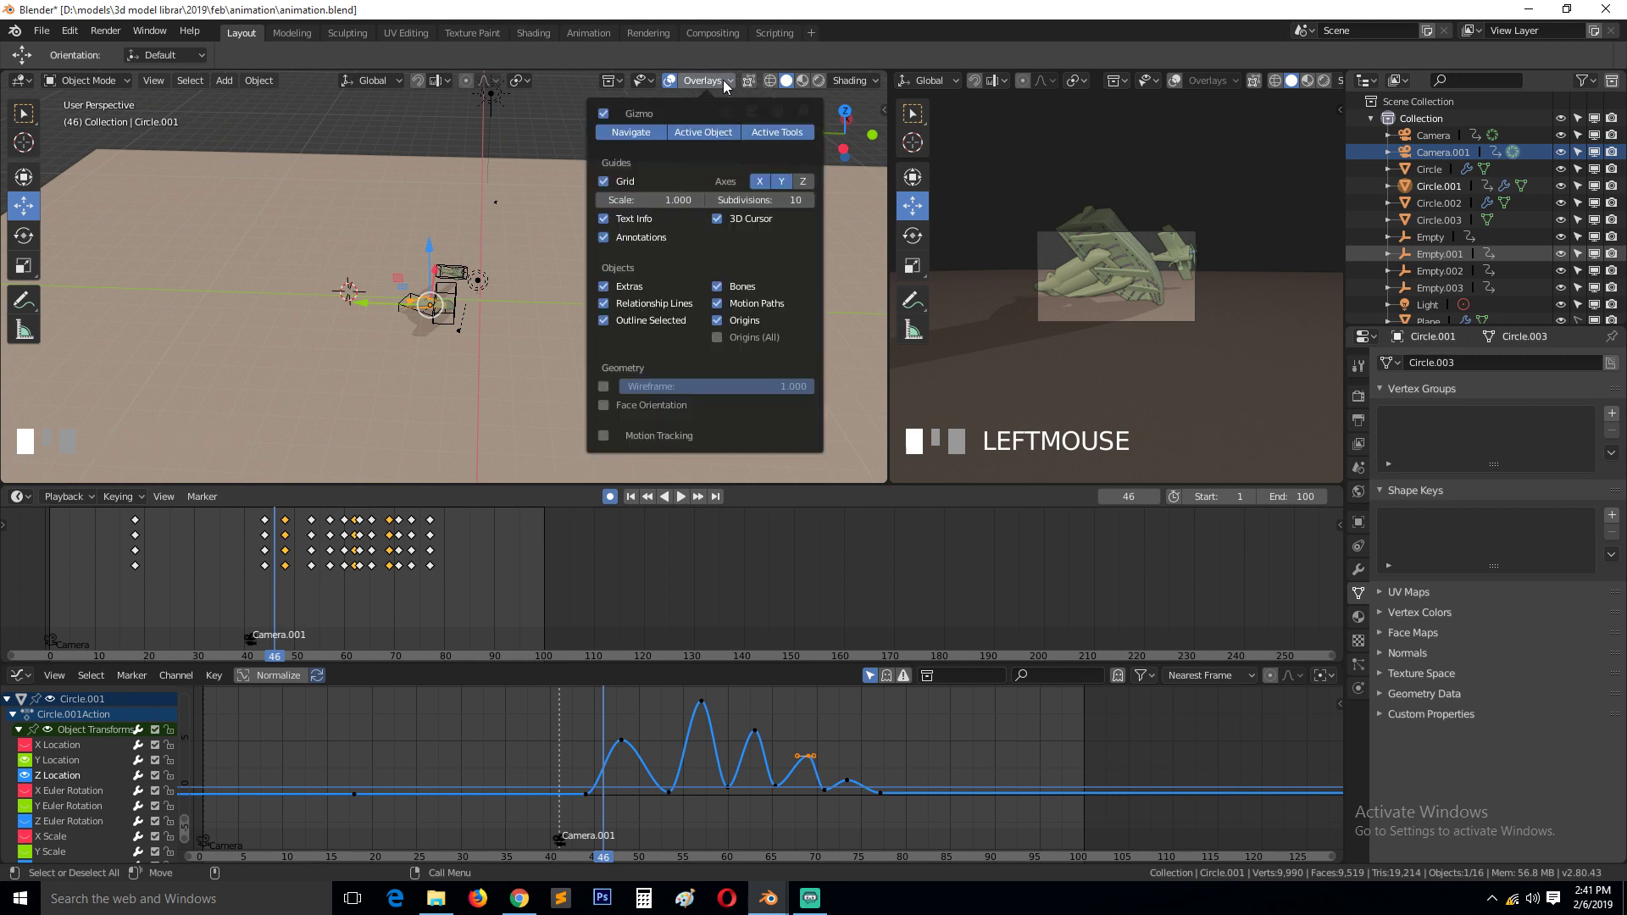
# - Close the overlays, fly closer to the boat, and scrub through the animation
pyautogui.click(324, 317)
pyautogui.press('`')
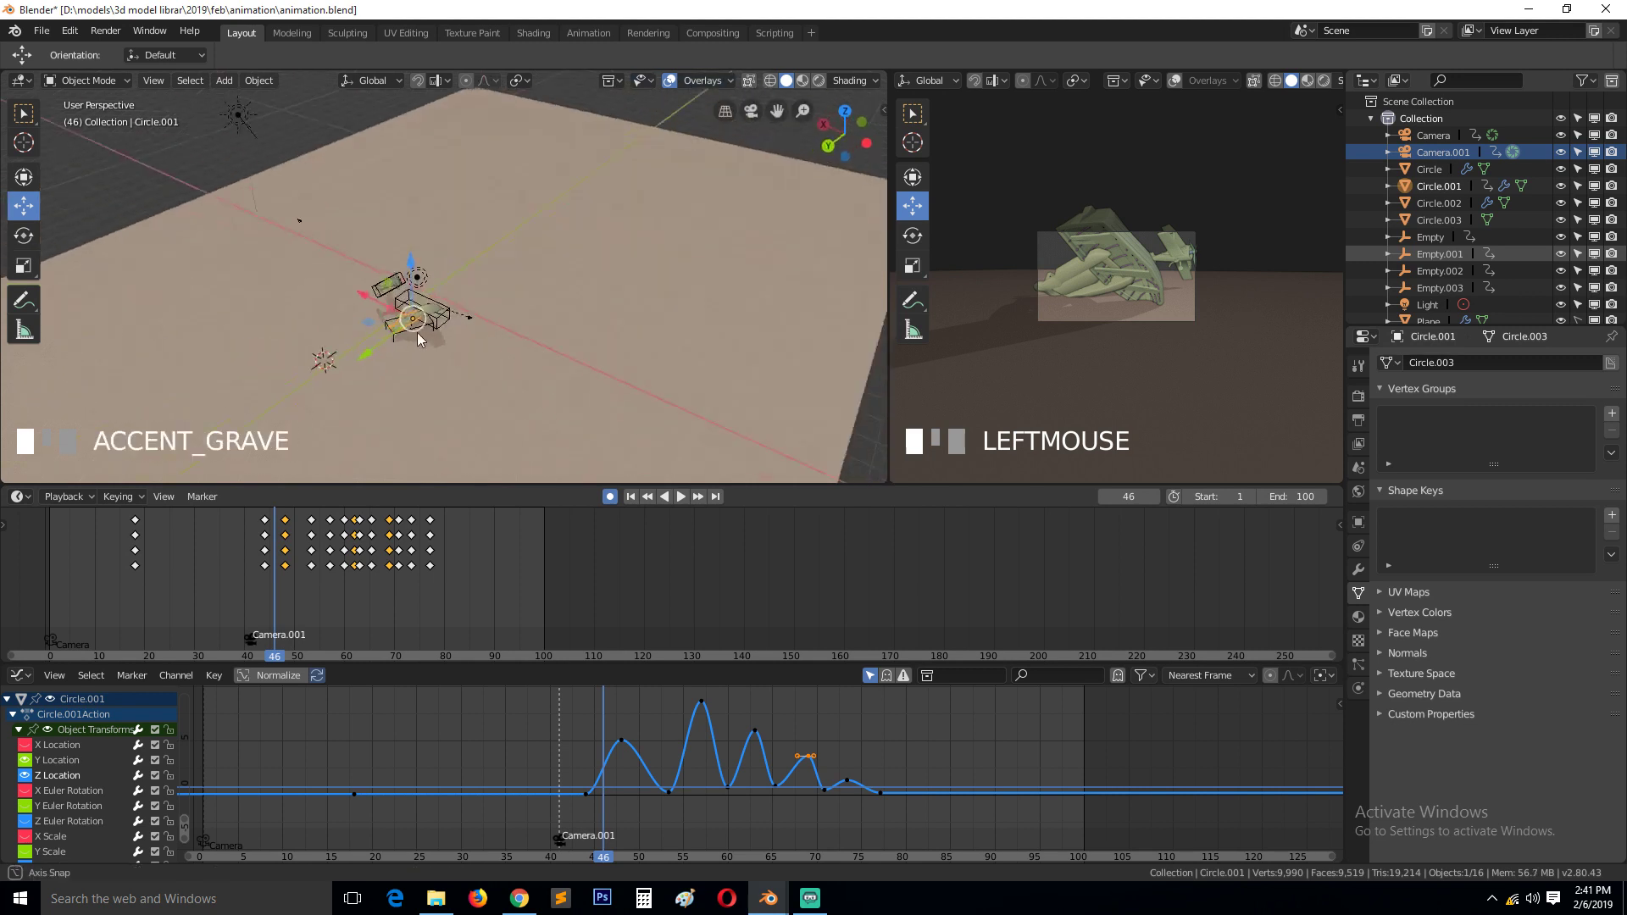
pyautogui.moveTo(368, 359); pyautogui.dragTo(314, 424, button='middle')
pyautogui.moveTo(244, 548); pyautogui.dragTo(311, 550, button='right')
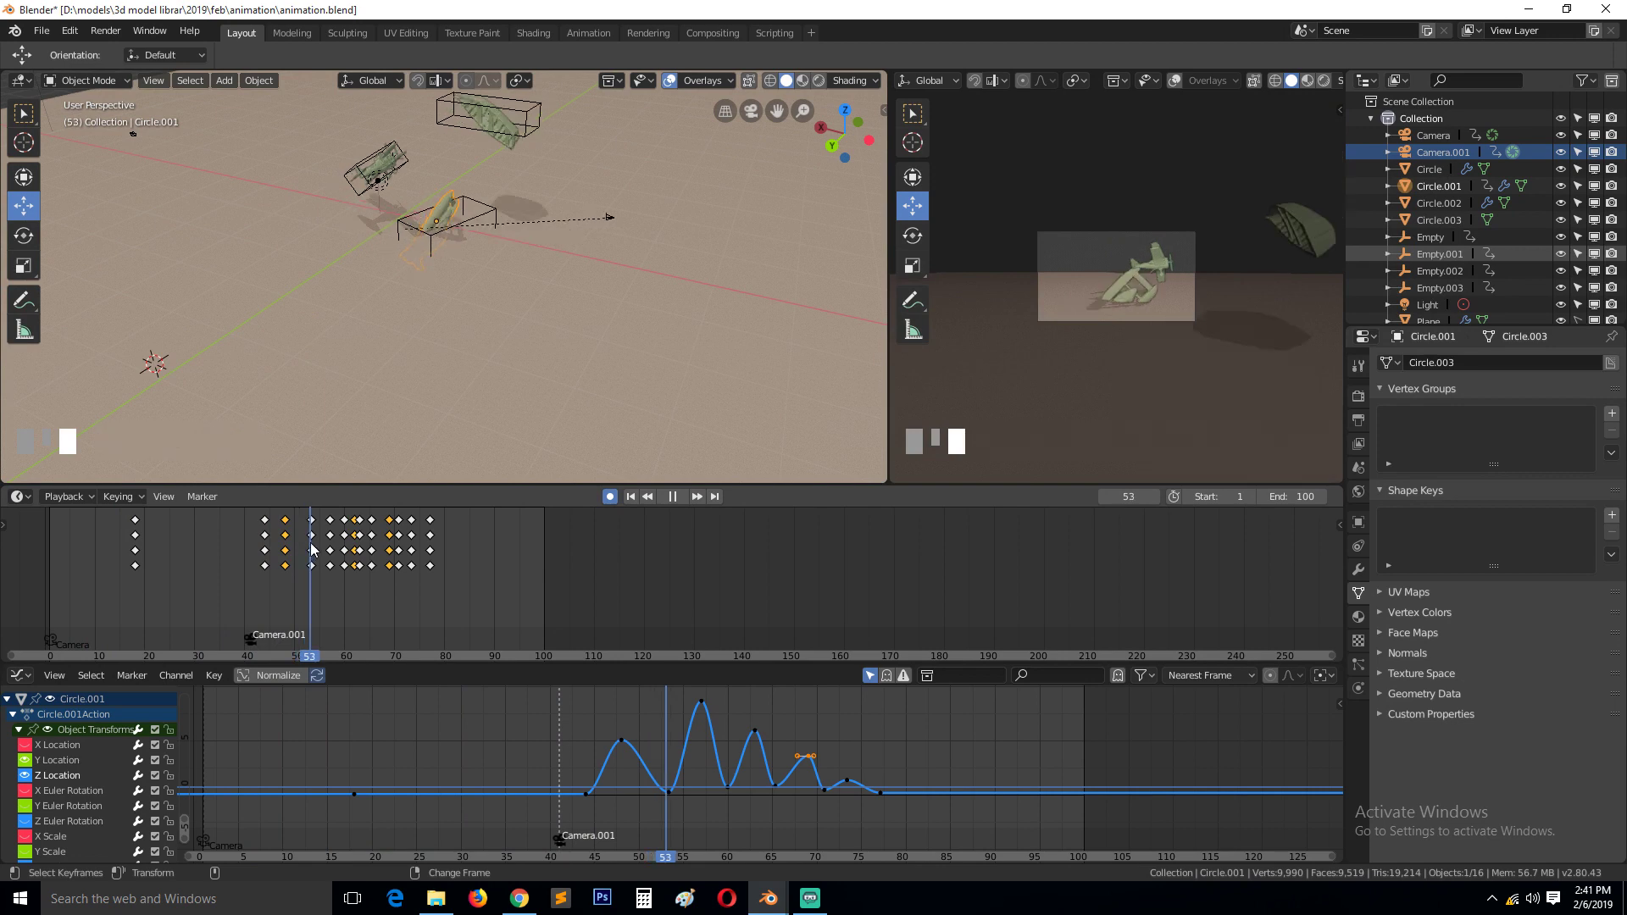
pyautogui.press('Escape')
pyautogui.press('`')
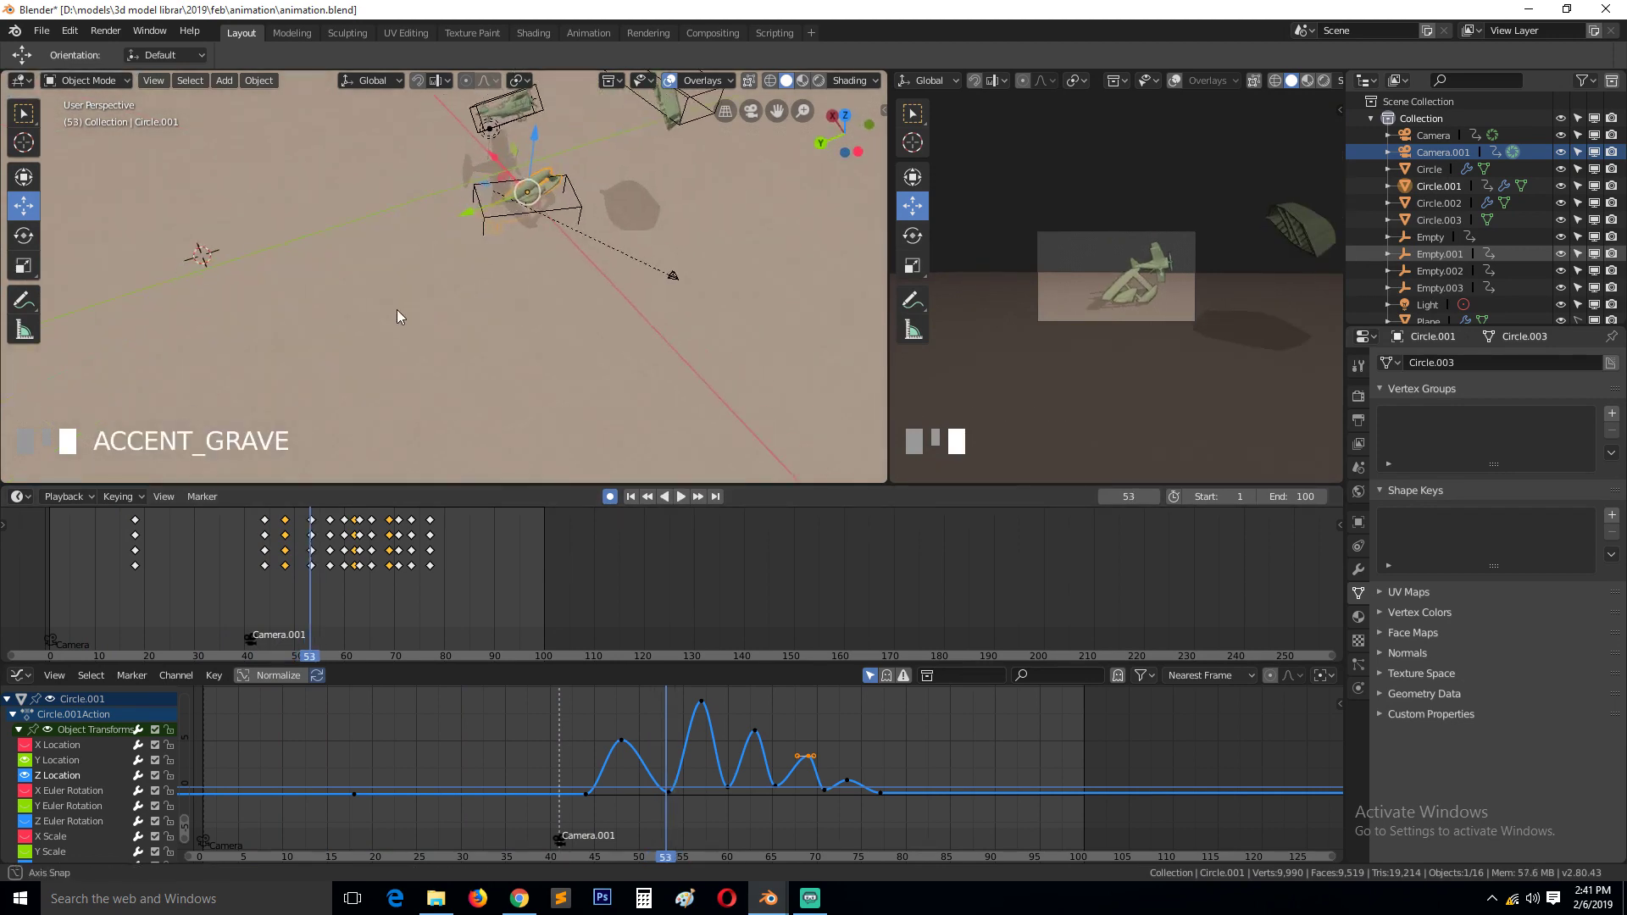
# - Show the X and Y Location curves alongside Z and fit all keys in the graph
pyautogui.click(30, 793)
pyautogui.click(28, 747)
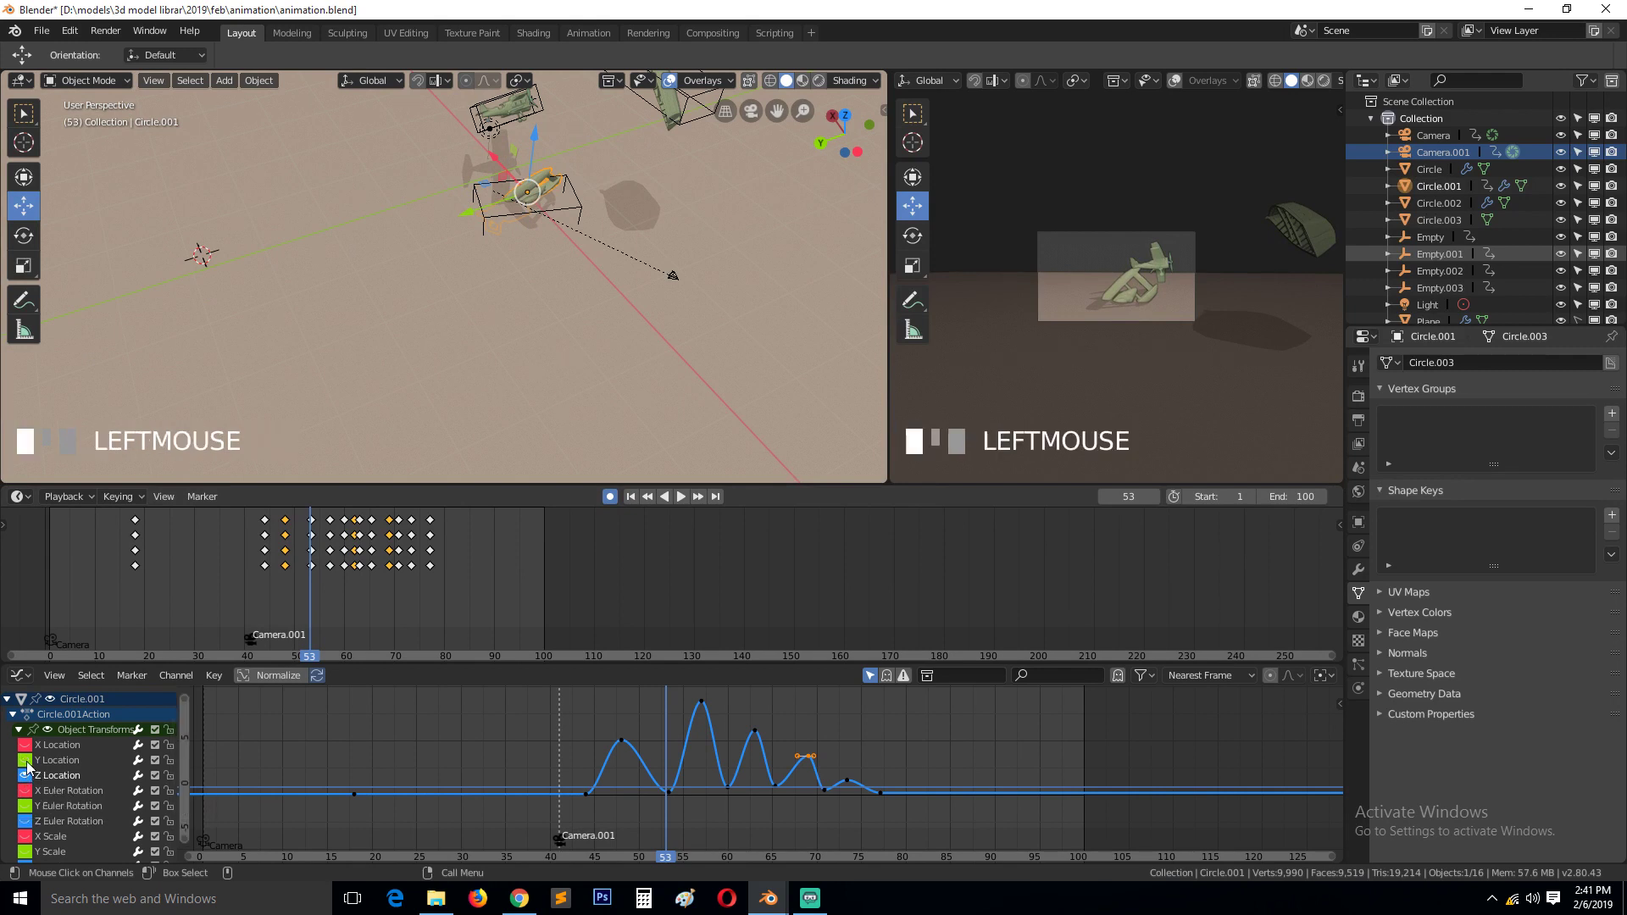
pyautogui.click(25, 760)
pyautogui.press('a')
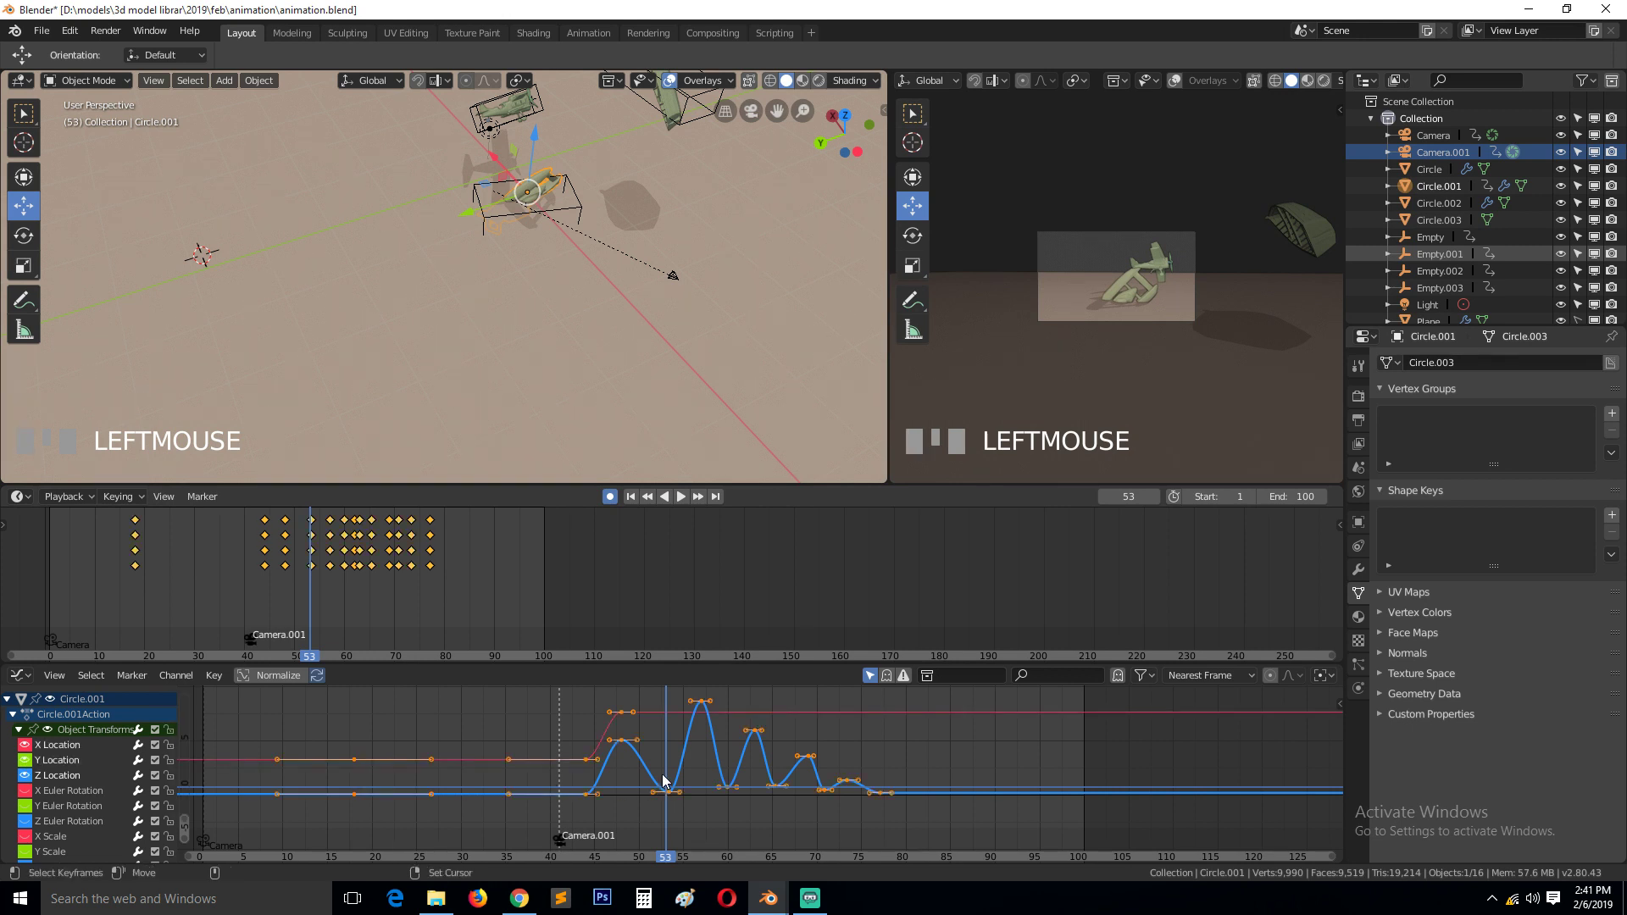
pyautogui.press('Home')
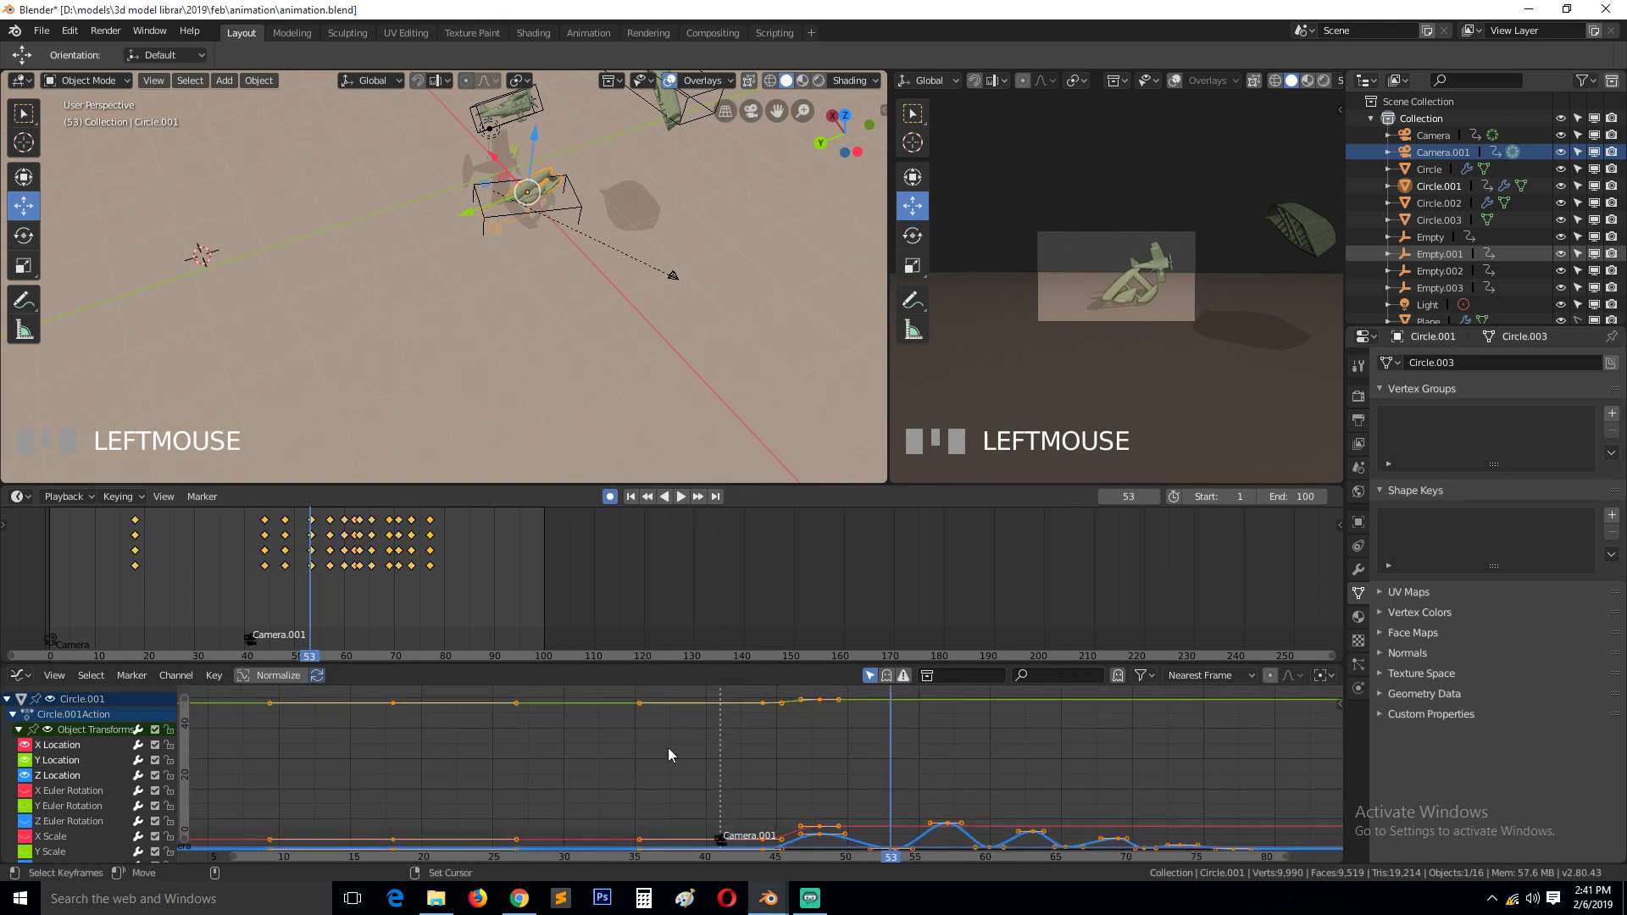
pyautogui.moveTo(584, 739); pyautogui.dragTo(456, 693, button='middle')
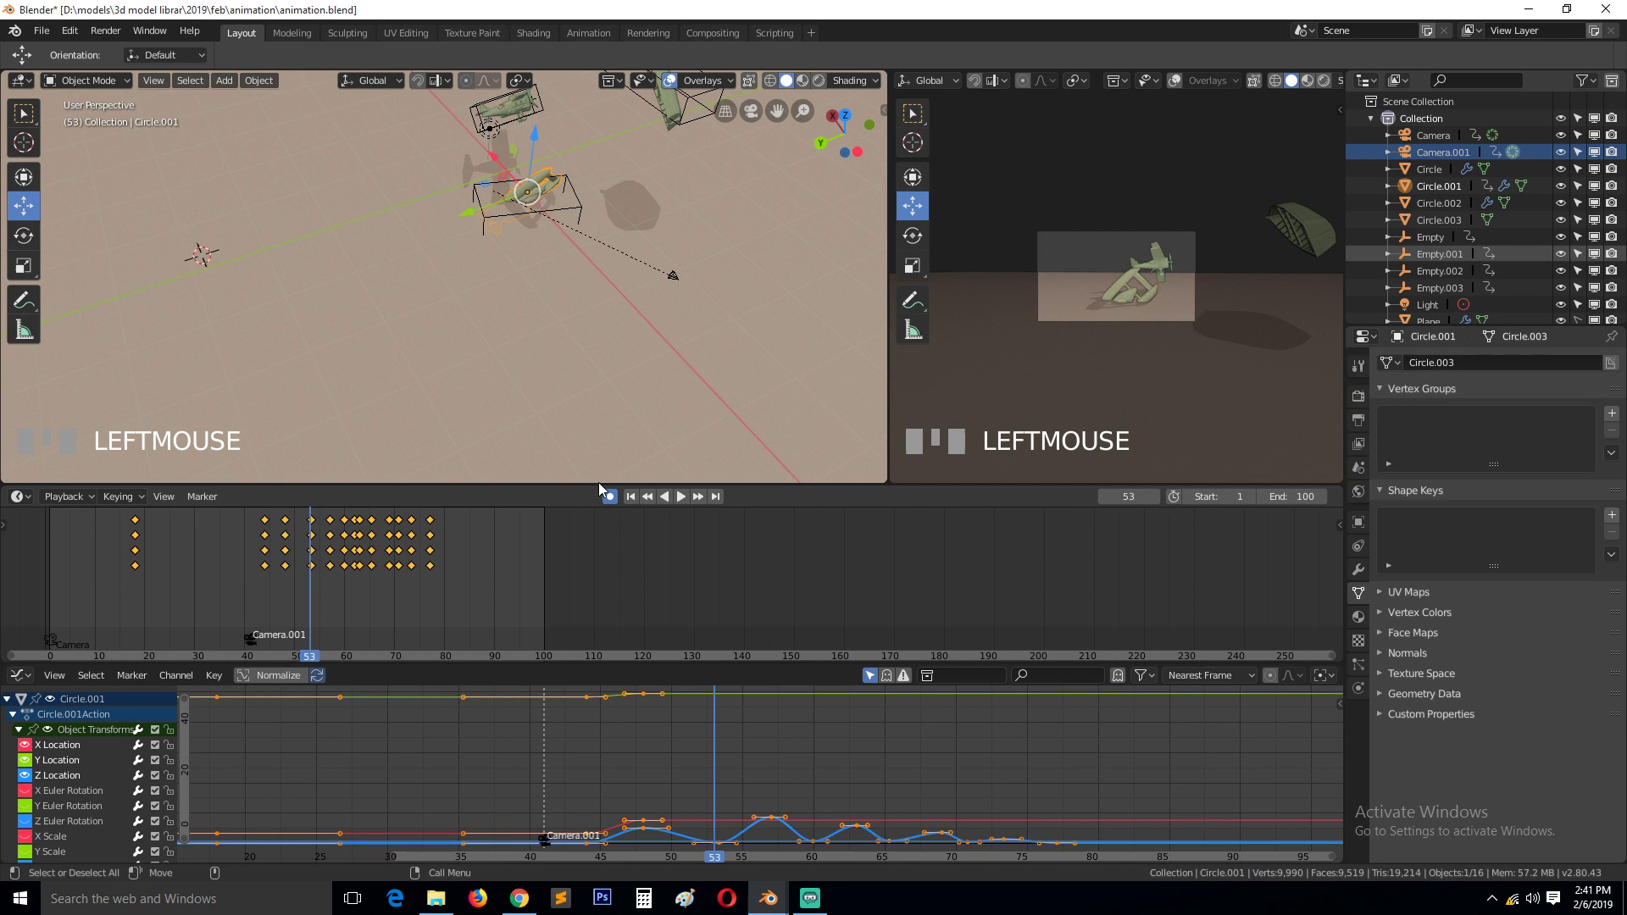
pyautogui.moveTo(602, 481)
pyautogui.mouseDown()
pyautogui.moveTo(602, 428)
pyautogui.moveTo(604, 476)
pyautogui.moveTo(605, 458)
pyautogui.mouseUp()
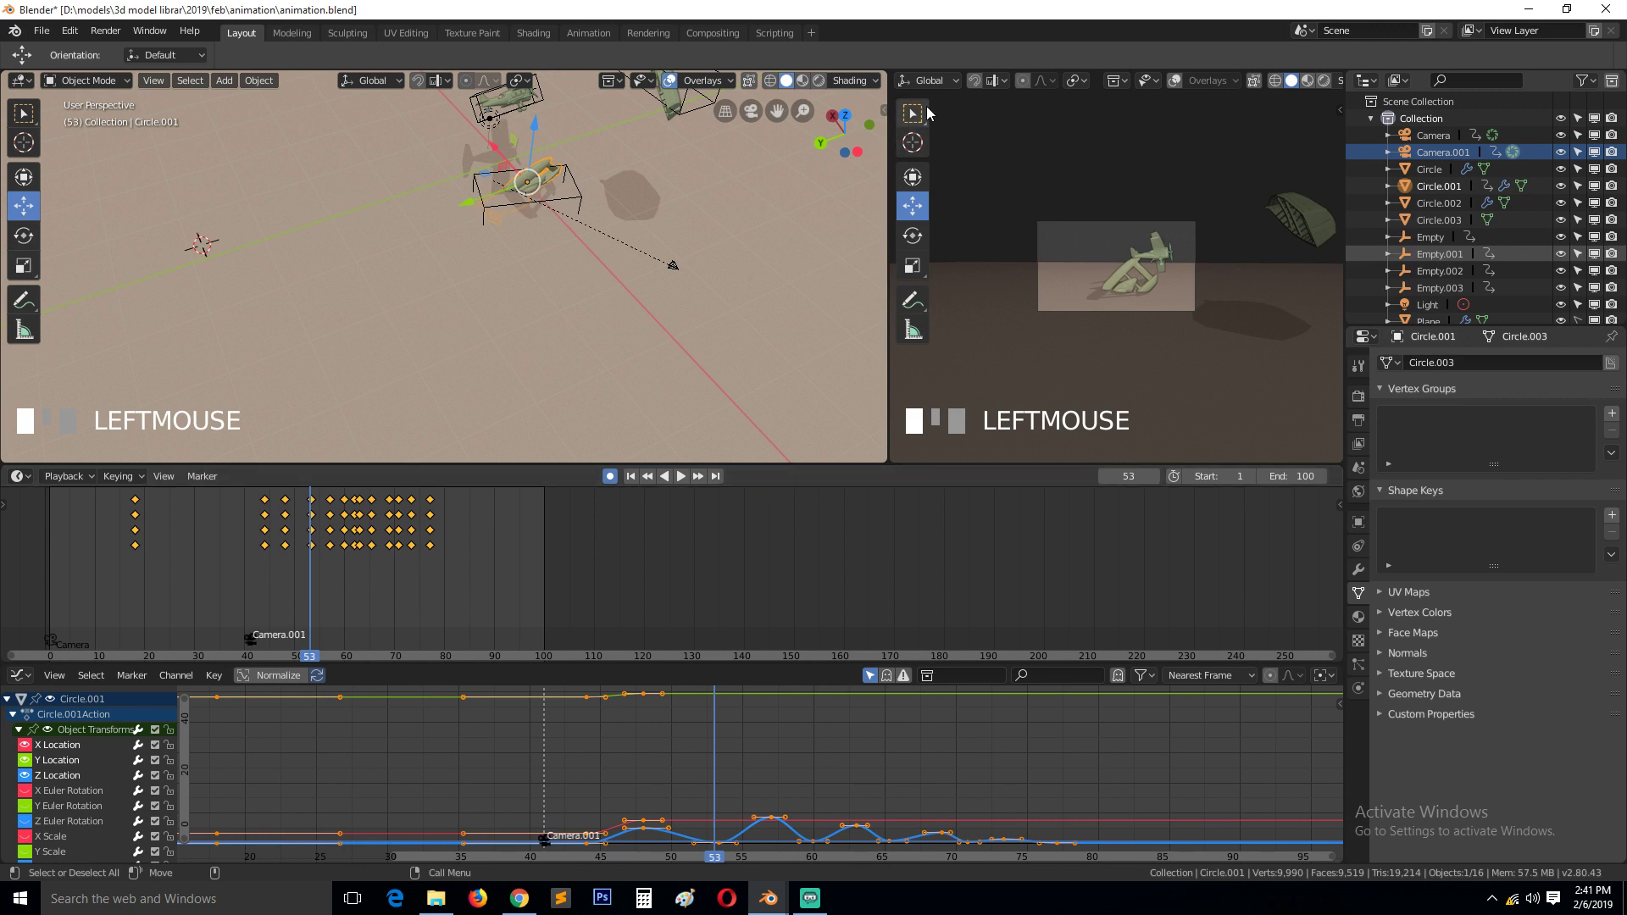
# - Browse the right viewport's orientation and editor type menus
pyautogui.click(923, 81)
pyautogui.scroll(5, 942, 74)
pyautogui.click(907, 82)
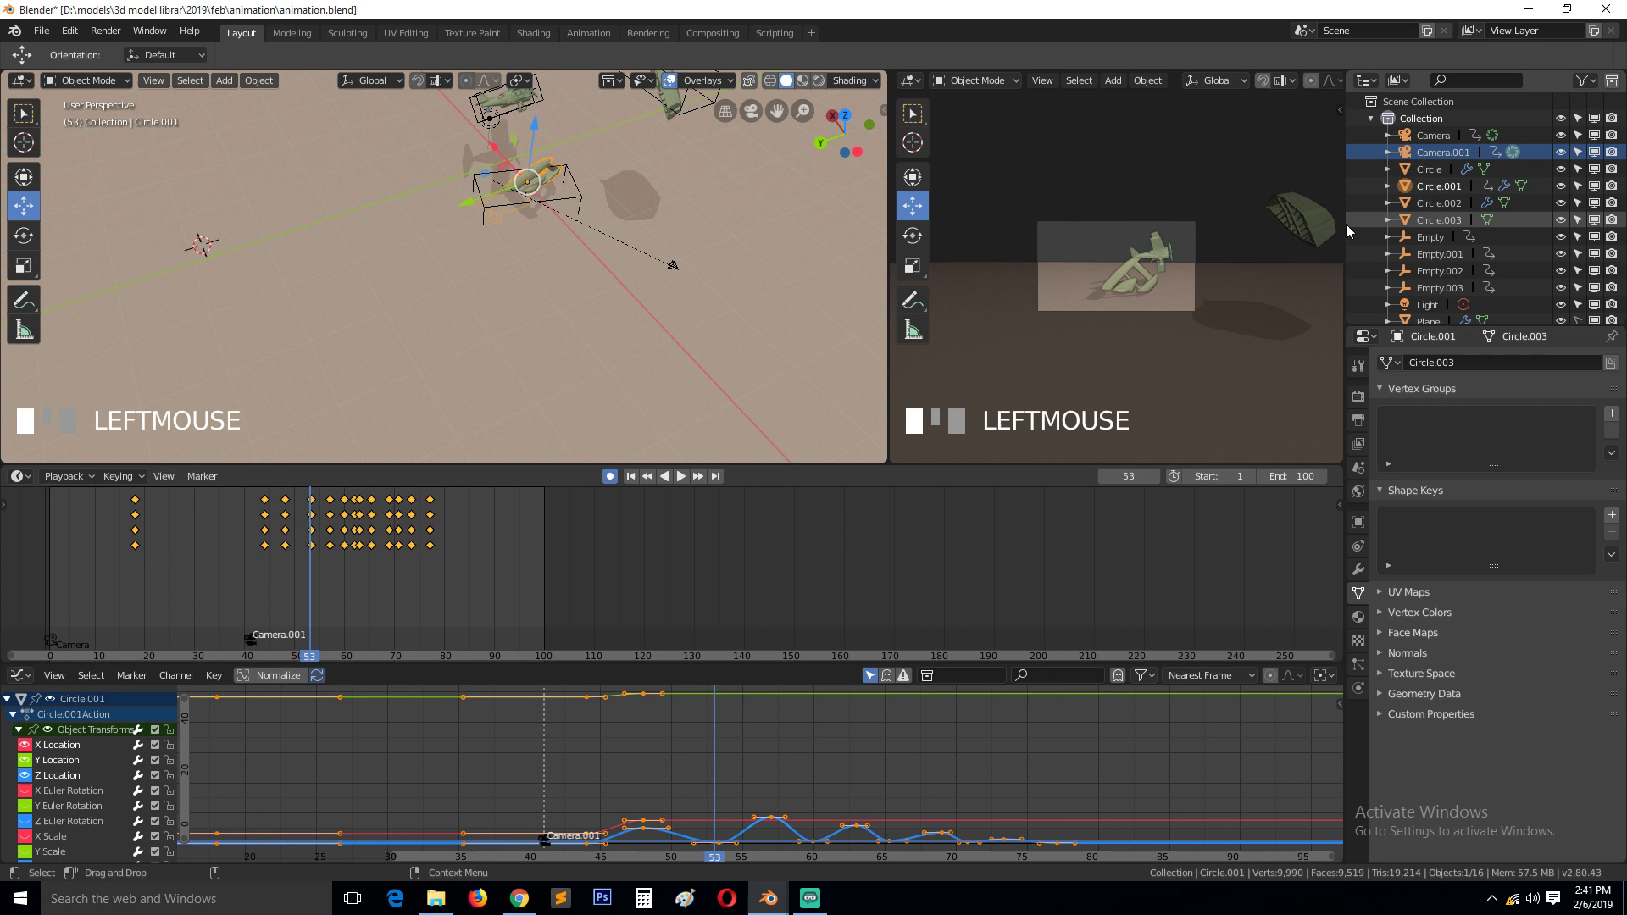
# - Widen the outliner column and switch it to Shader Editor, then to Graph Editor
pyautogui.moveTo(1345, 224); pyautogui.dragTo(1193, 170)
pyautogui.click(1211, 84)
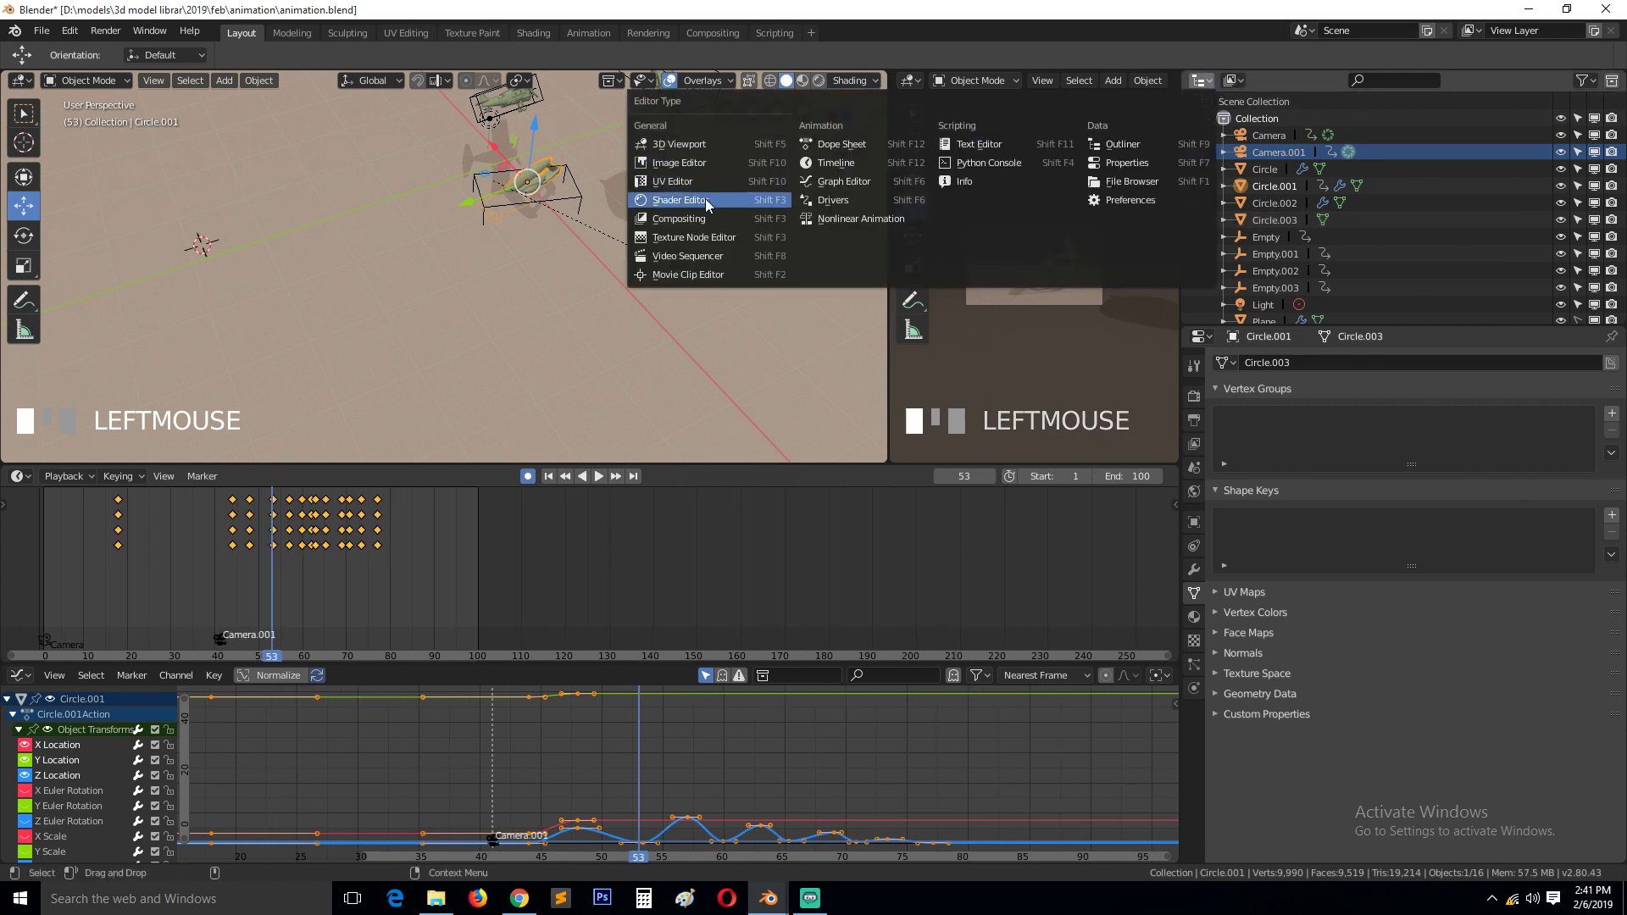
pyautogui.click(705, 200)
pyautogui.click(1198, 82)
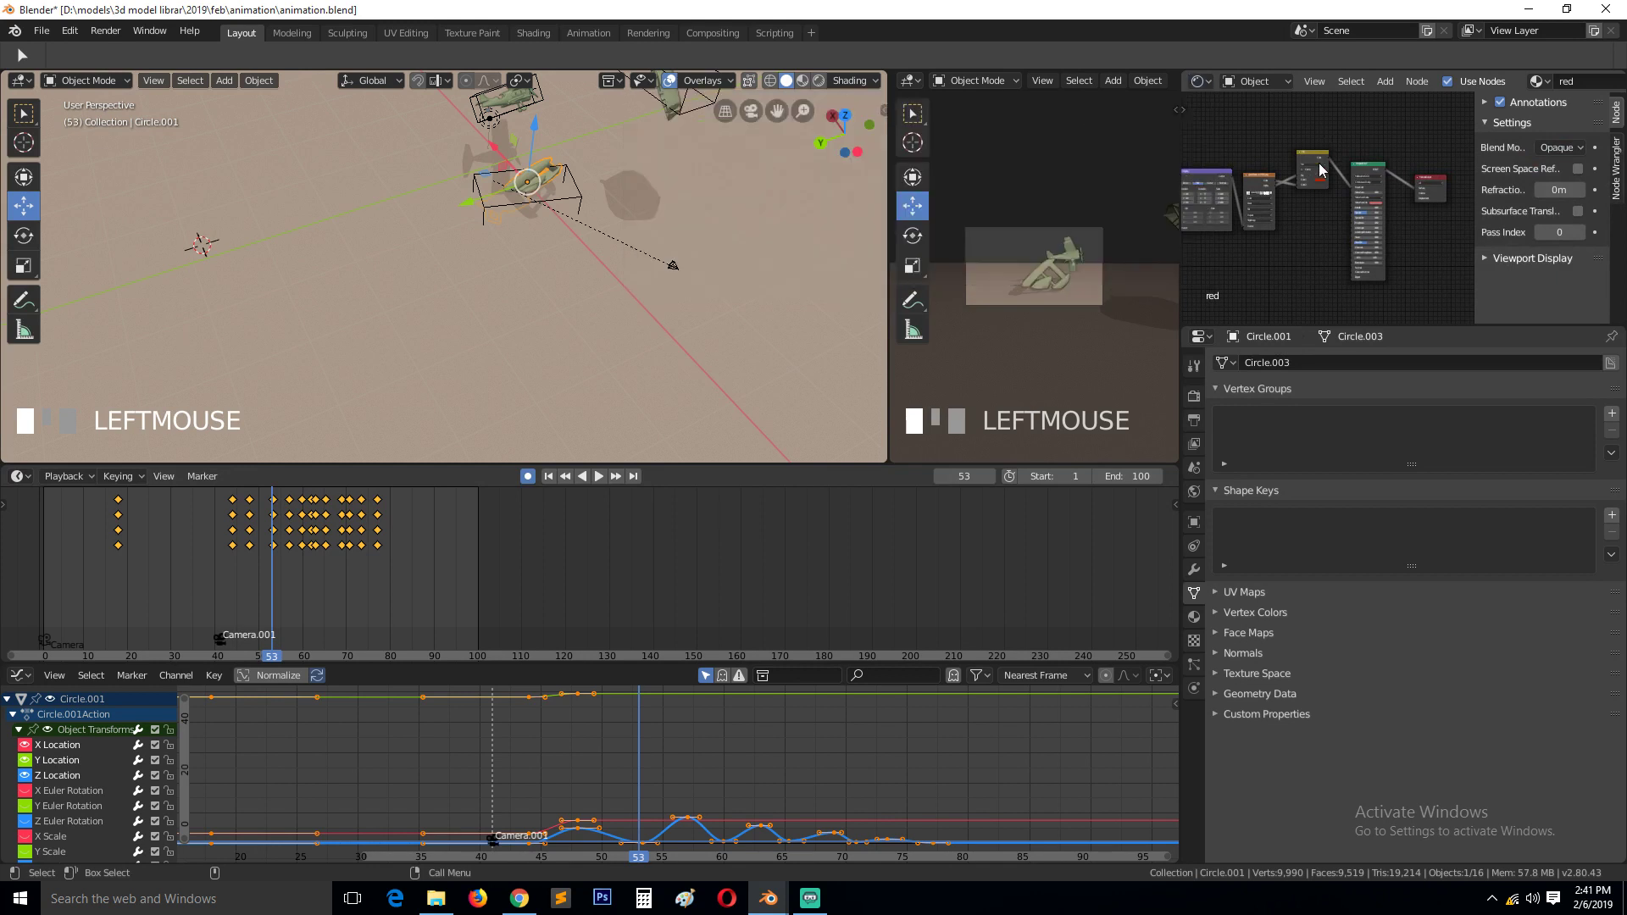
pyautogui.click(1201, 85)
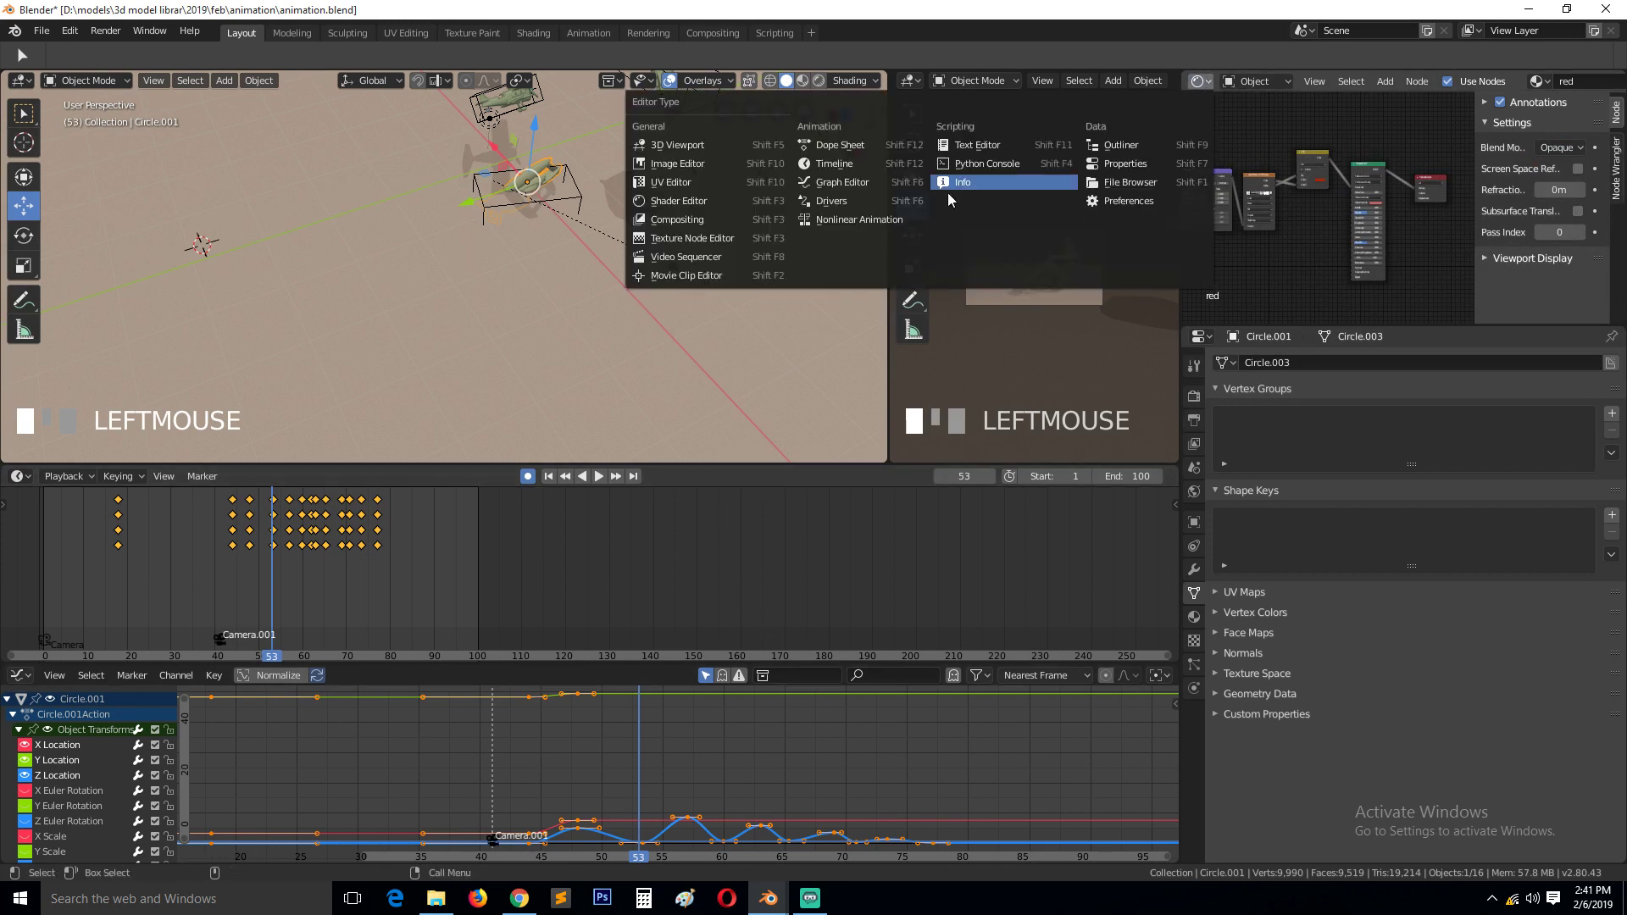
pyautogui.click(870, 185)
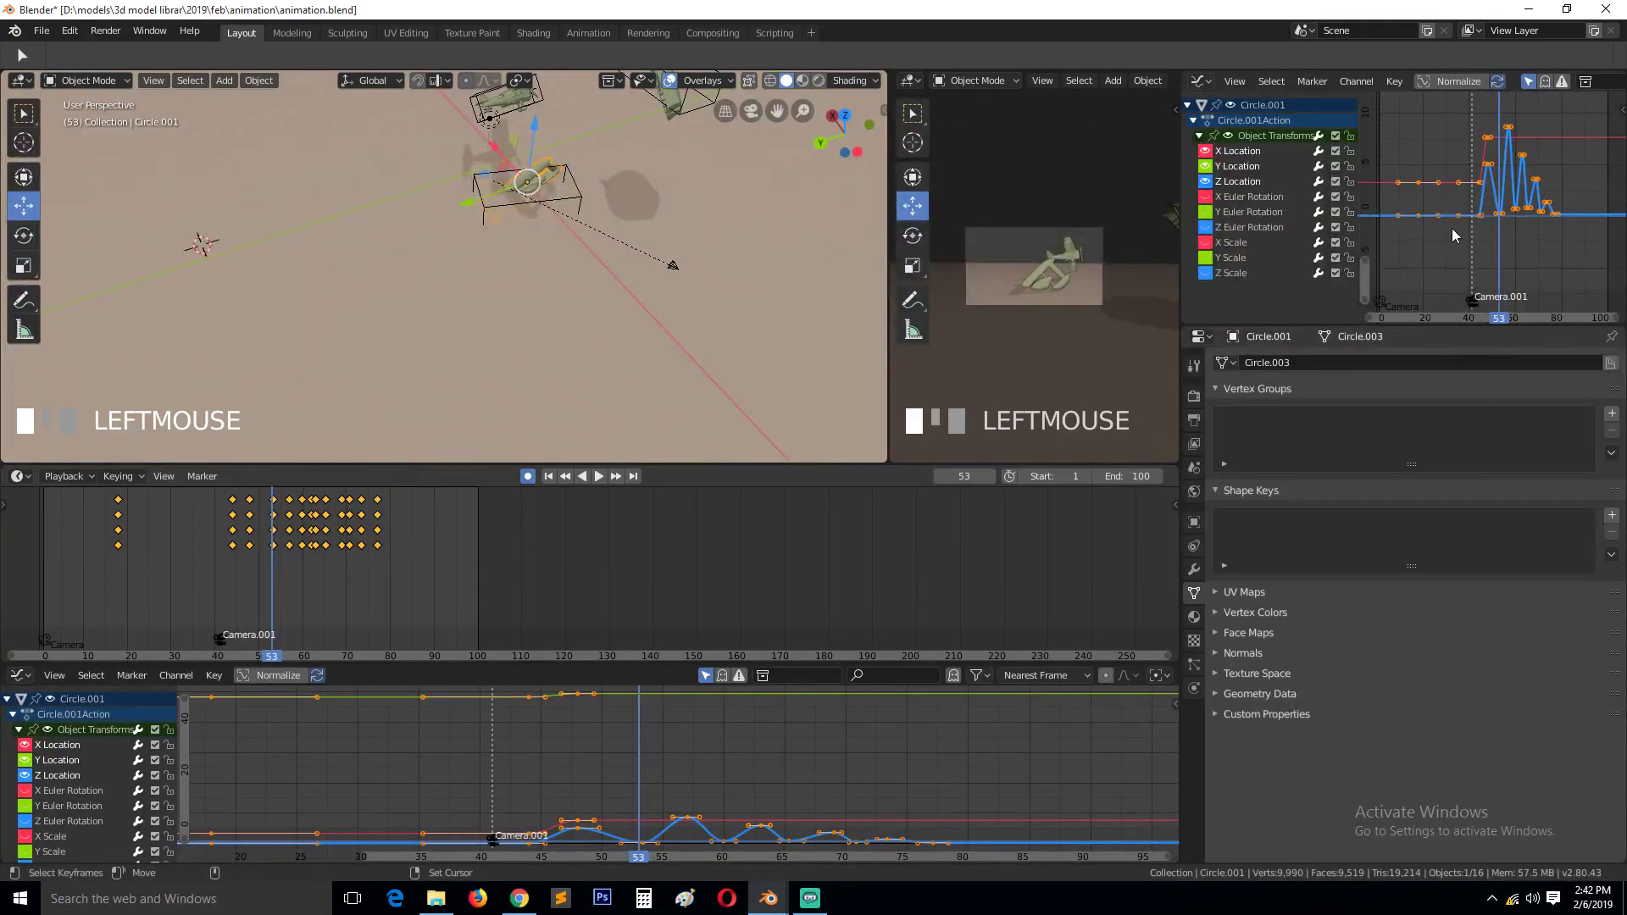
# - Fit the new graph editor to all keys, widen it, and save animation.blend
pyautogui.press('Home')
pyautogui.moveTo(1443, 324); pyautogui.dragTo(1443, 535)
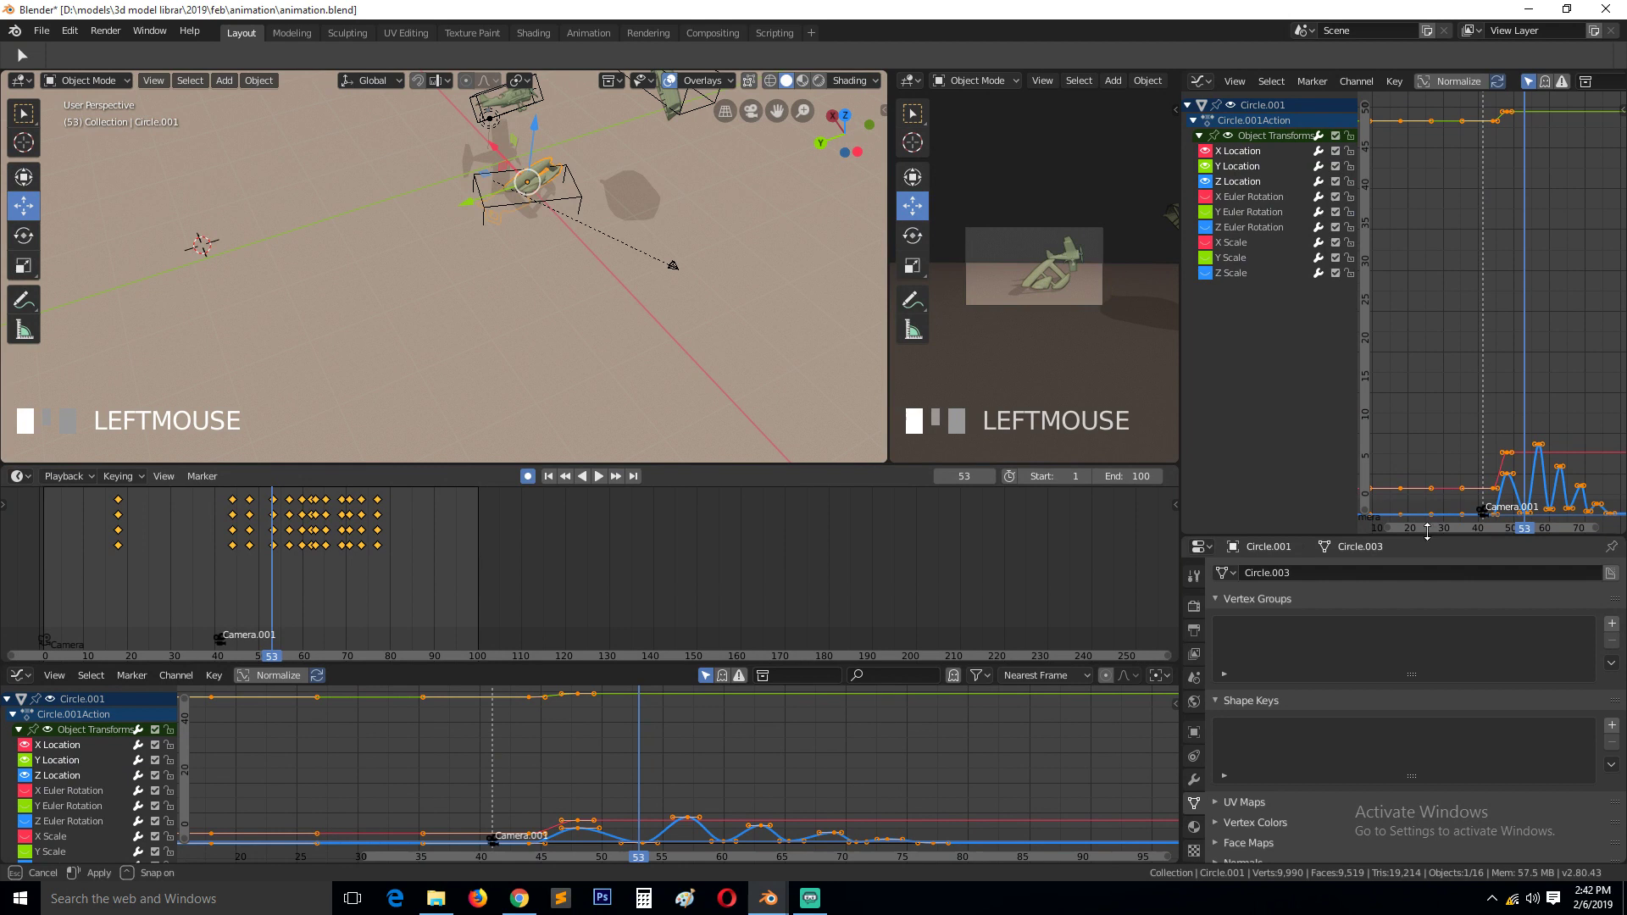
pyautogui.moveTo(1179, 373); pyautogui.dragTo(546, 382)
pyautogui.hotkey('ctrl', 's')
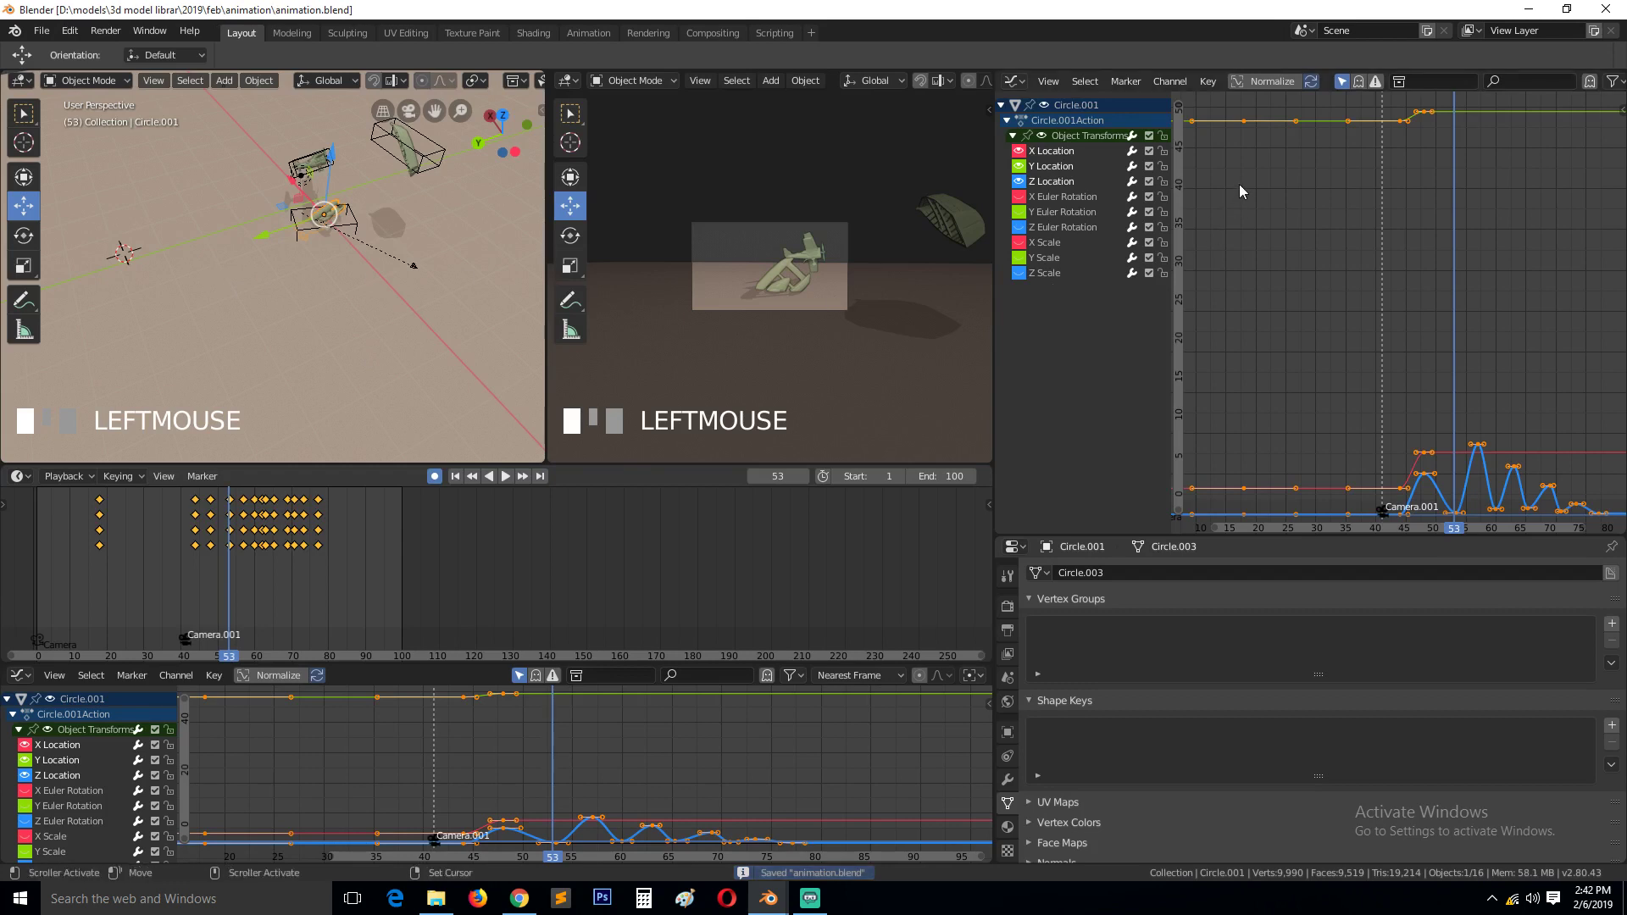
# - Select the Y Location channel and stop playback at frame 48
pyautogui.scroll(3, 823, 323)
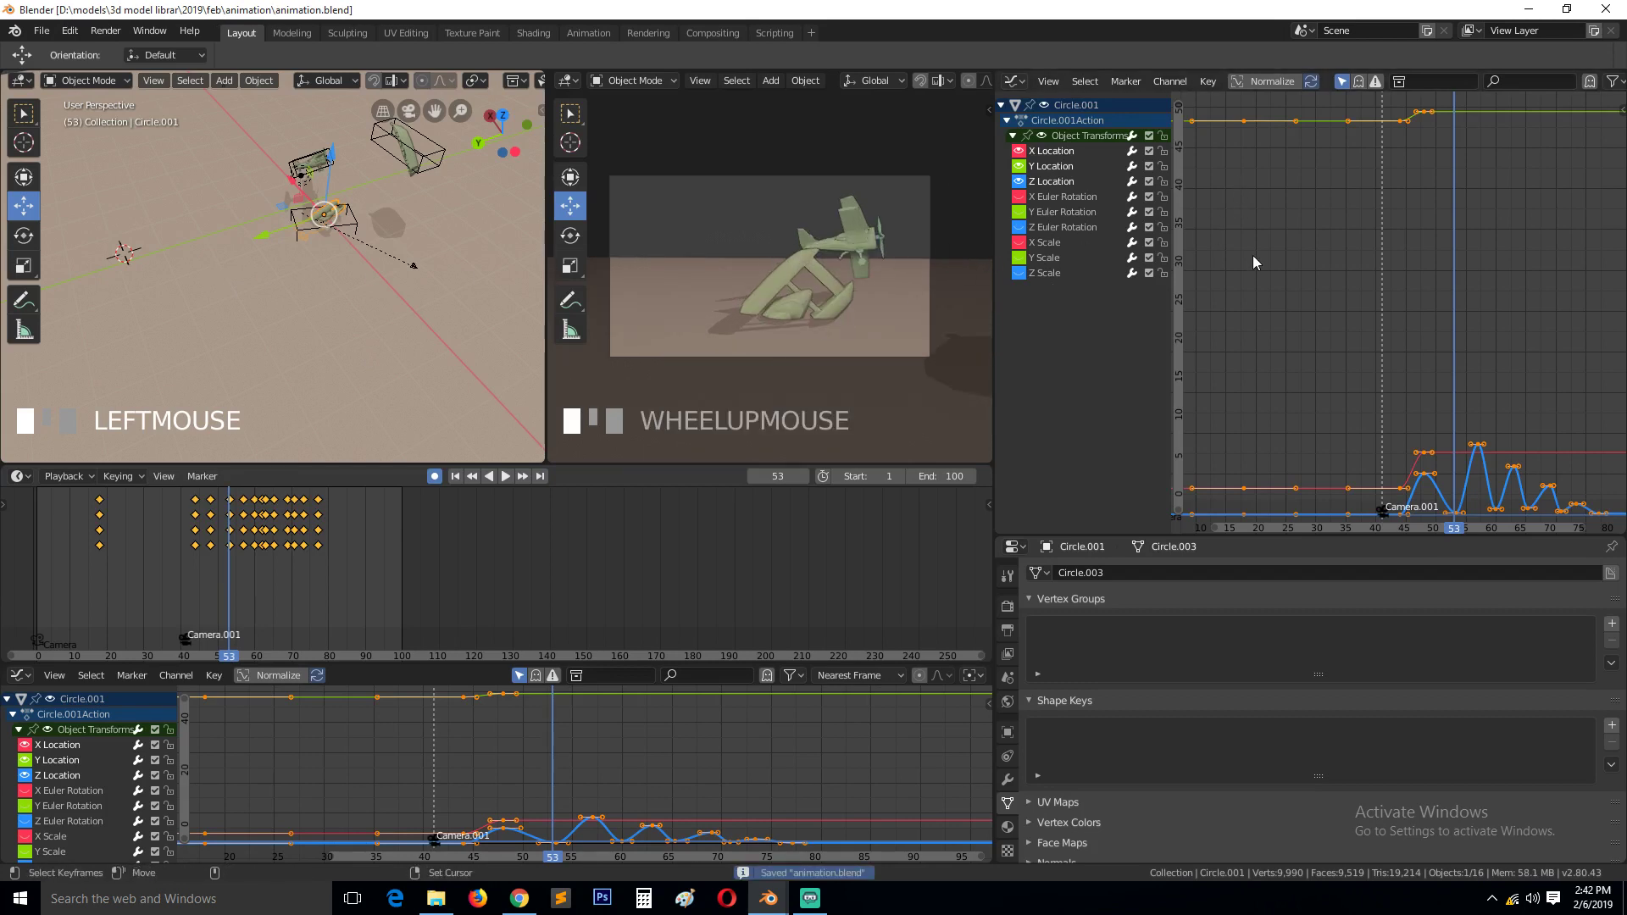
pyautogui.click(1298, 211)
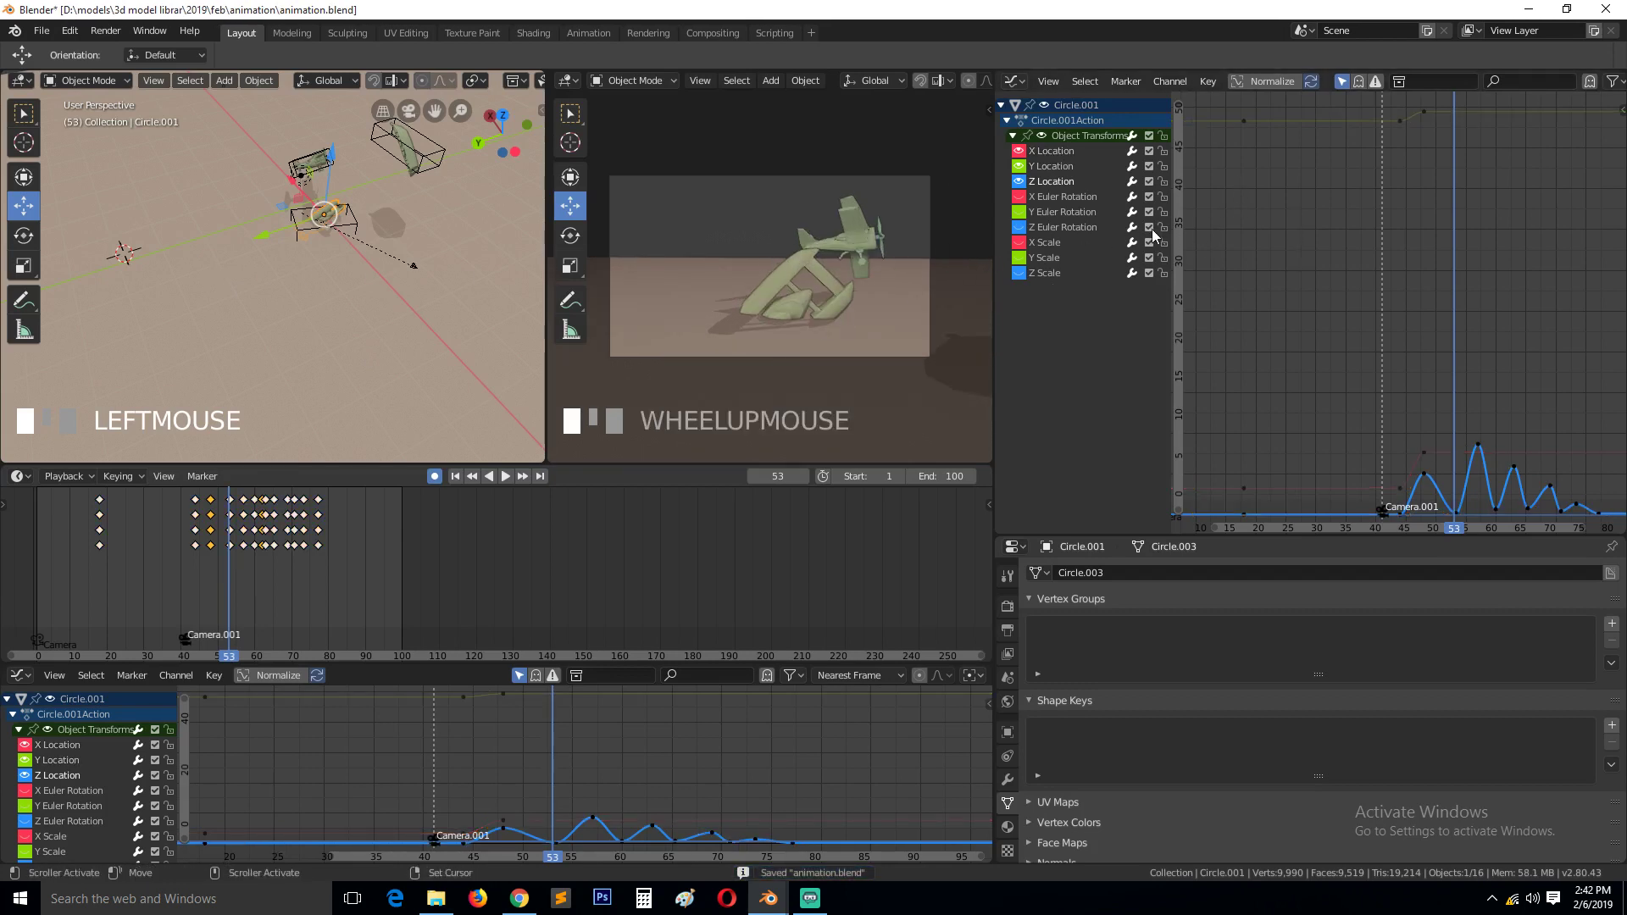
pyautogui.click(1428, 112)
pyautogui.scroll(2, 403, 303)
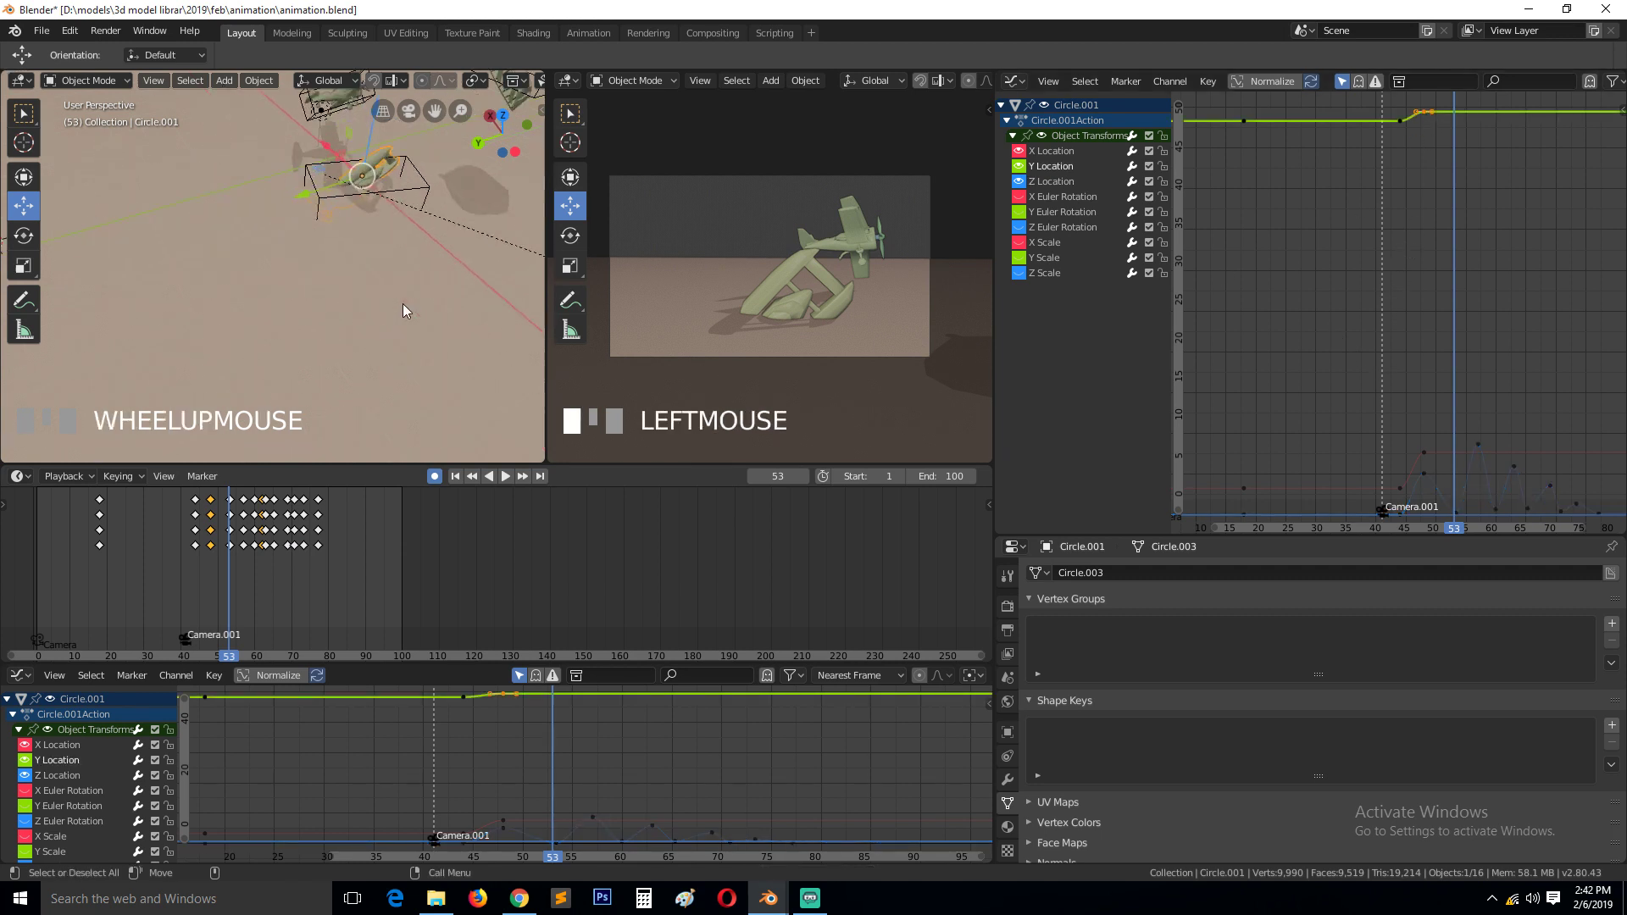
pyautogui.press('space')
pyautogui.rightClick(212, 534)
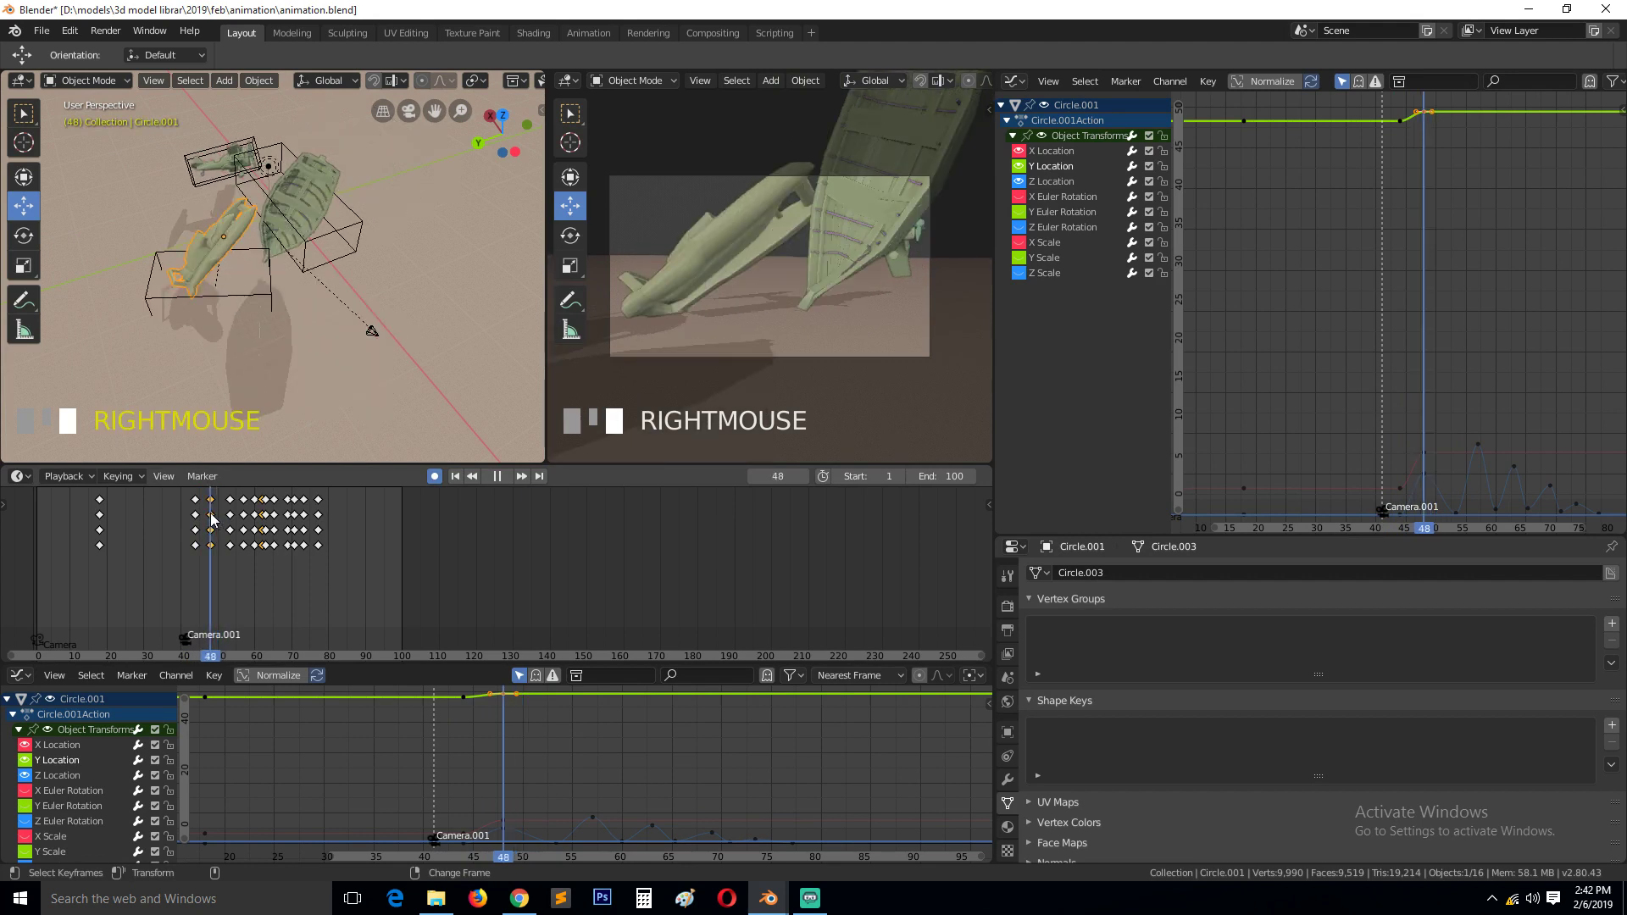
pyautogui.press('space')
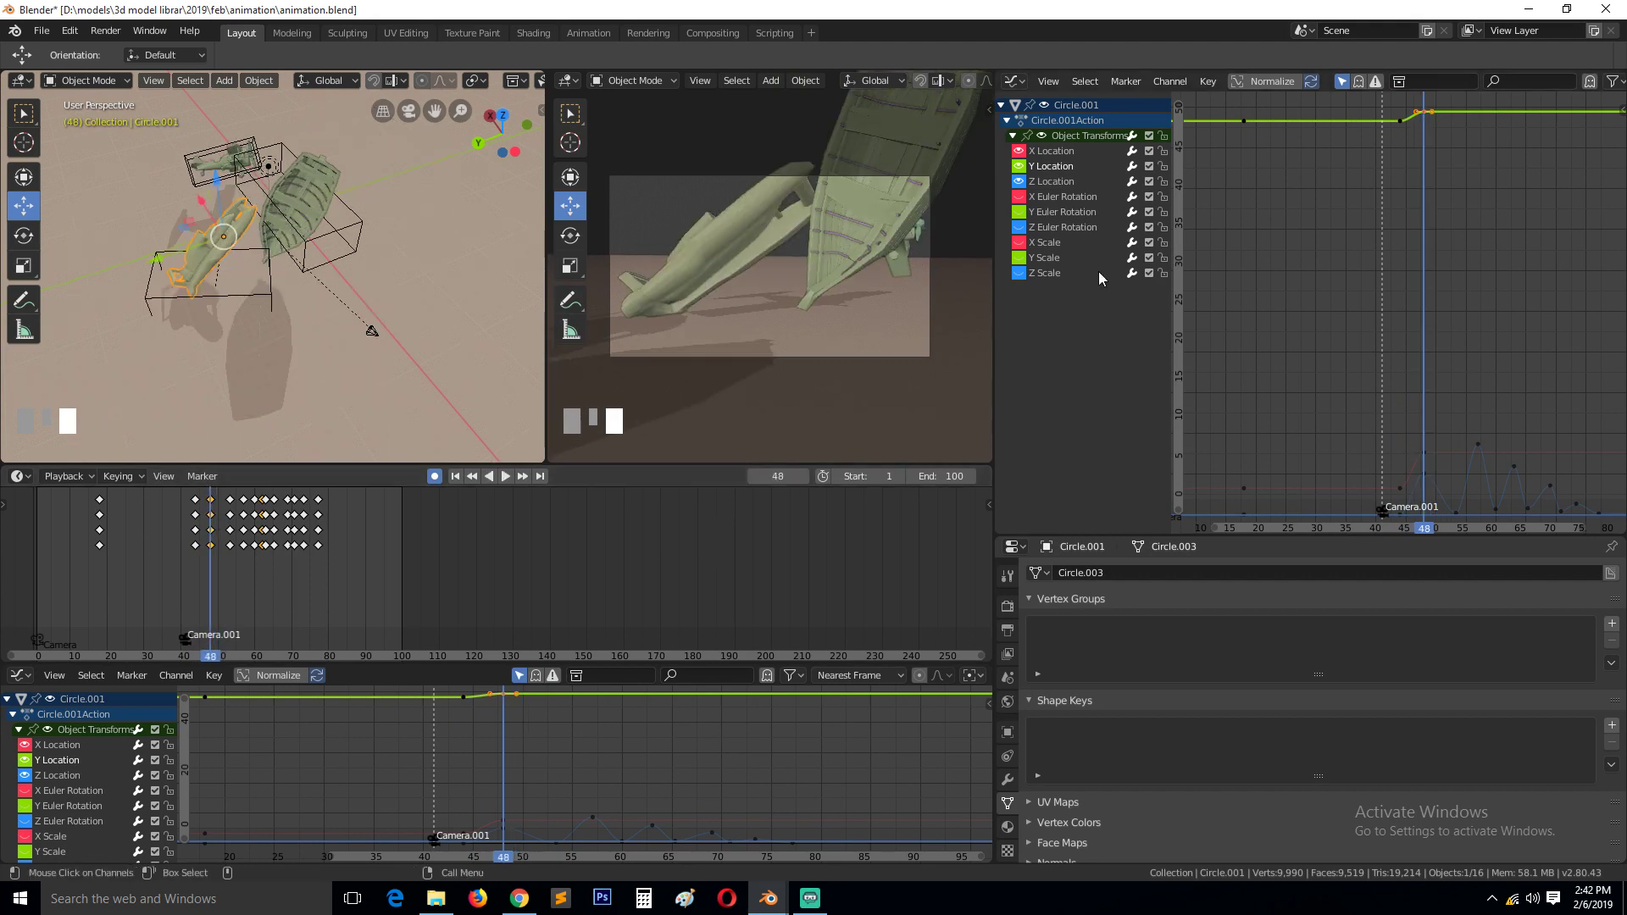
# - Zoom to frames 30–70 and select the X and Y Location keyframes at frame 48
pyautogui.click(1428, 111)
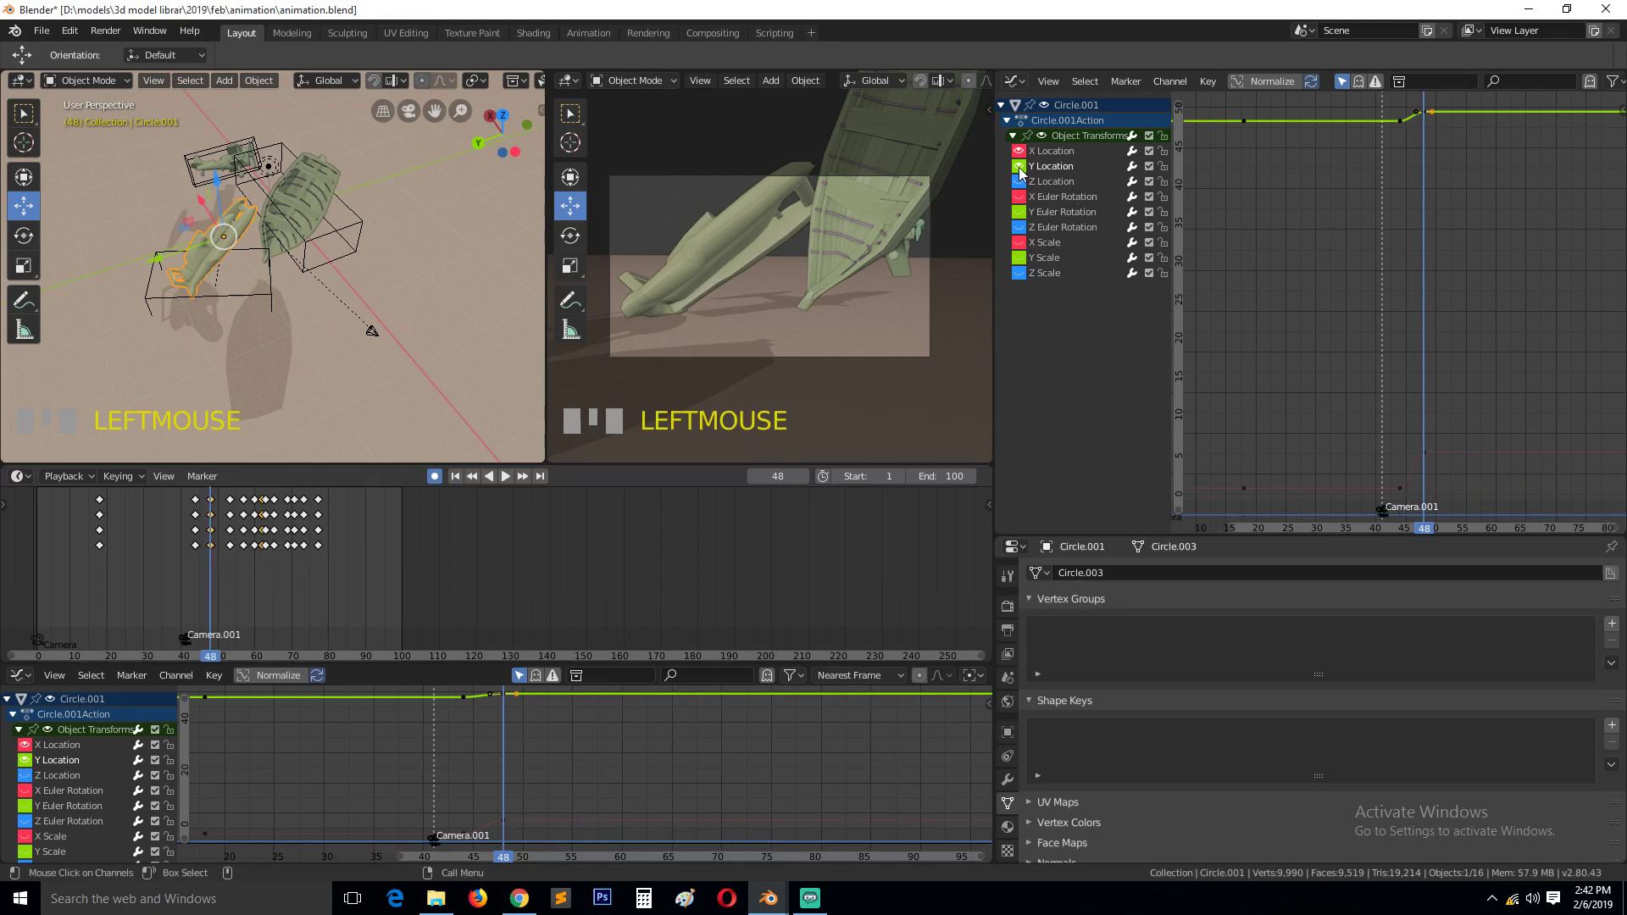
pyautogui.keyDown('shift'); pyautogui.click(1055, 151); pyautogui.keyUp('shift')
pyautogui.scroll(2, 1310, 293)
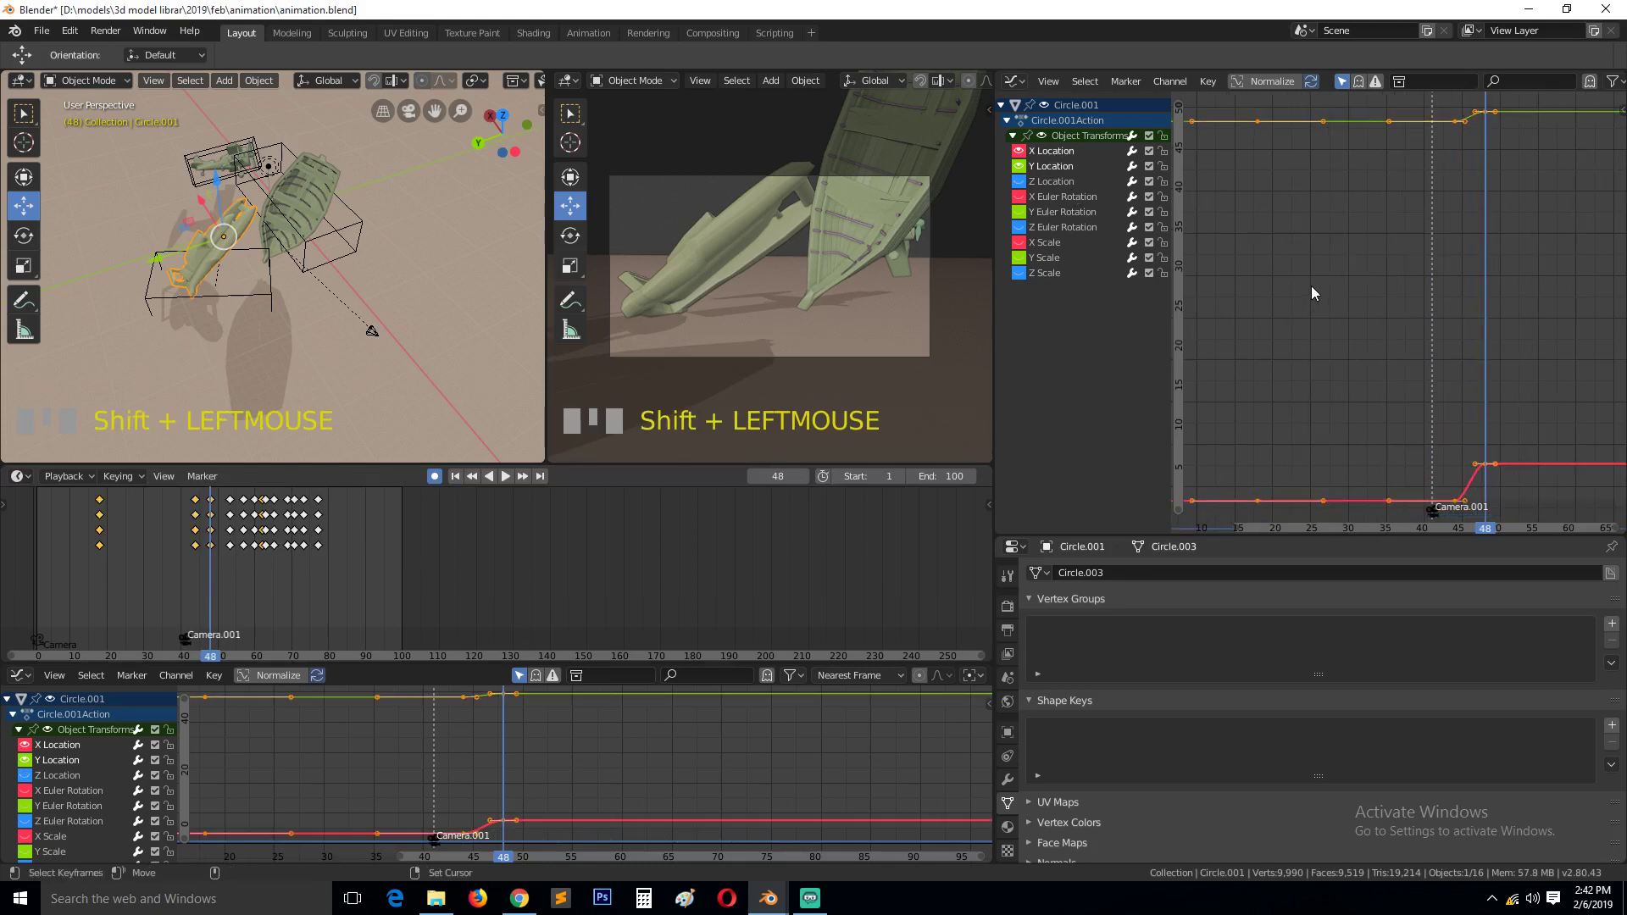
pyautogui.keyDown('ctrl'); pyautogui.moveTo(1350, 288); pyautogui.dragTo(1593, 193, button='middle'); pyautogui.keyUp('ctrl')
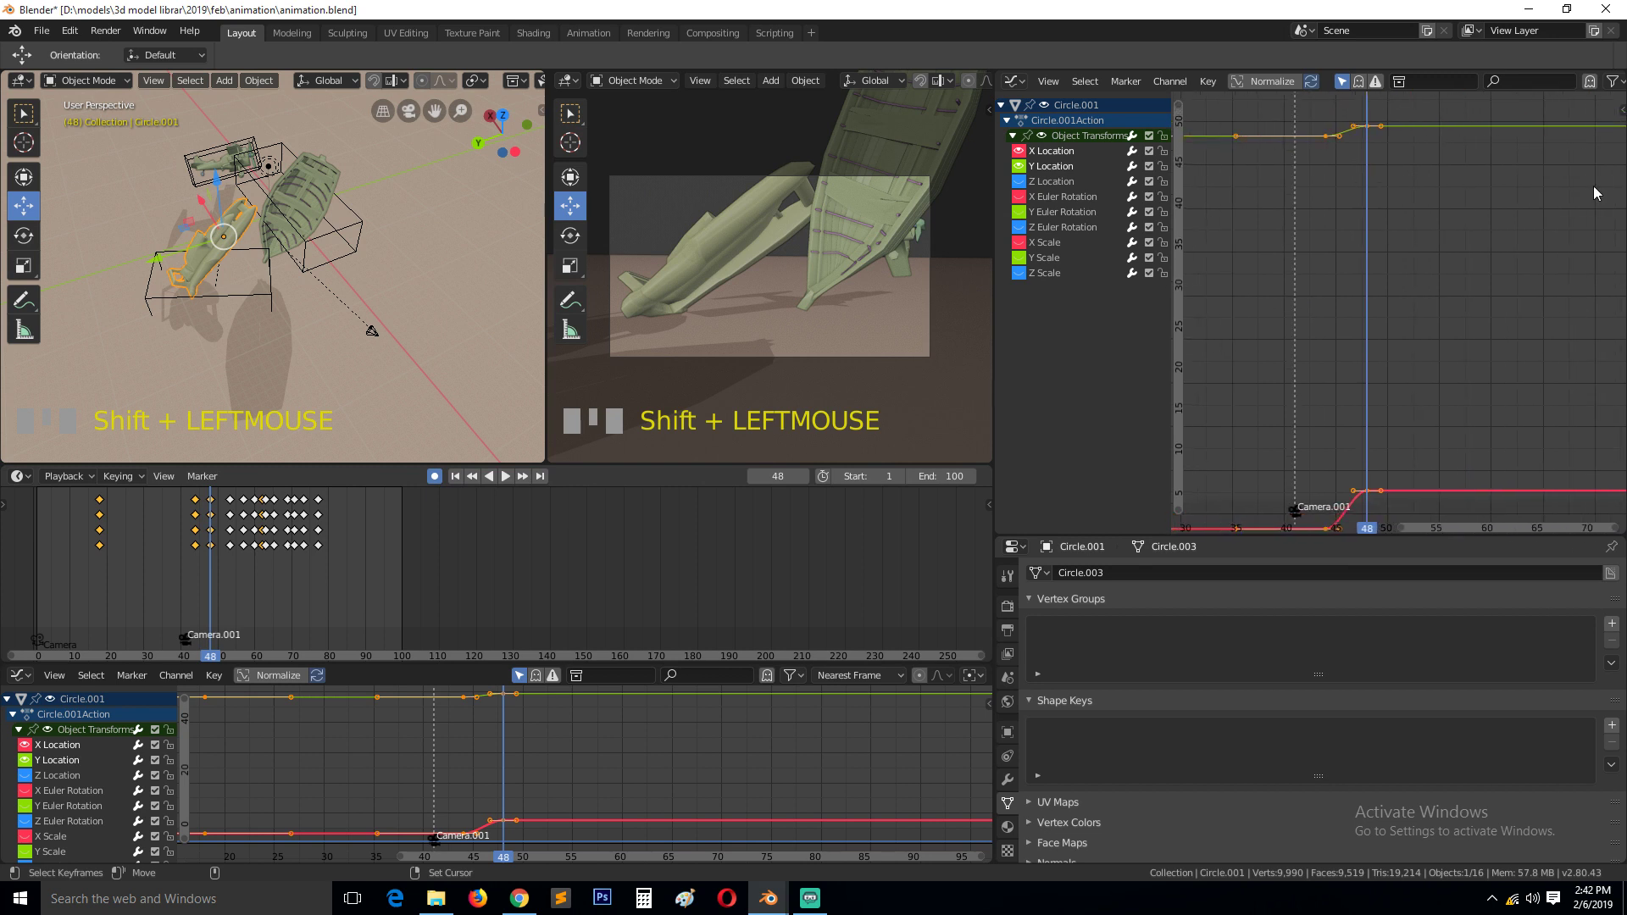
pyautogui.click(1371, 126)
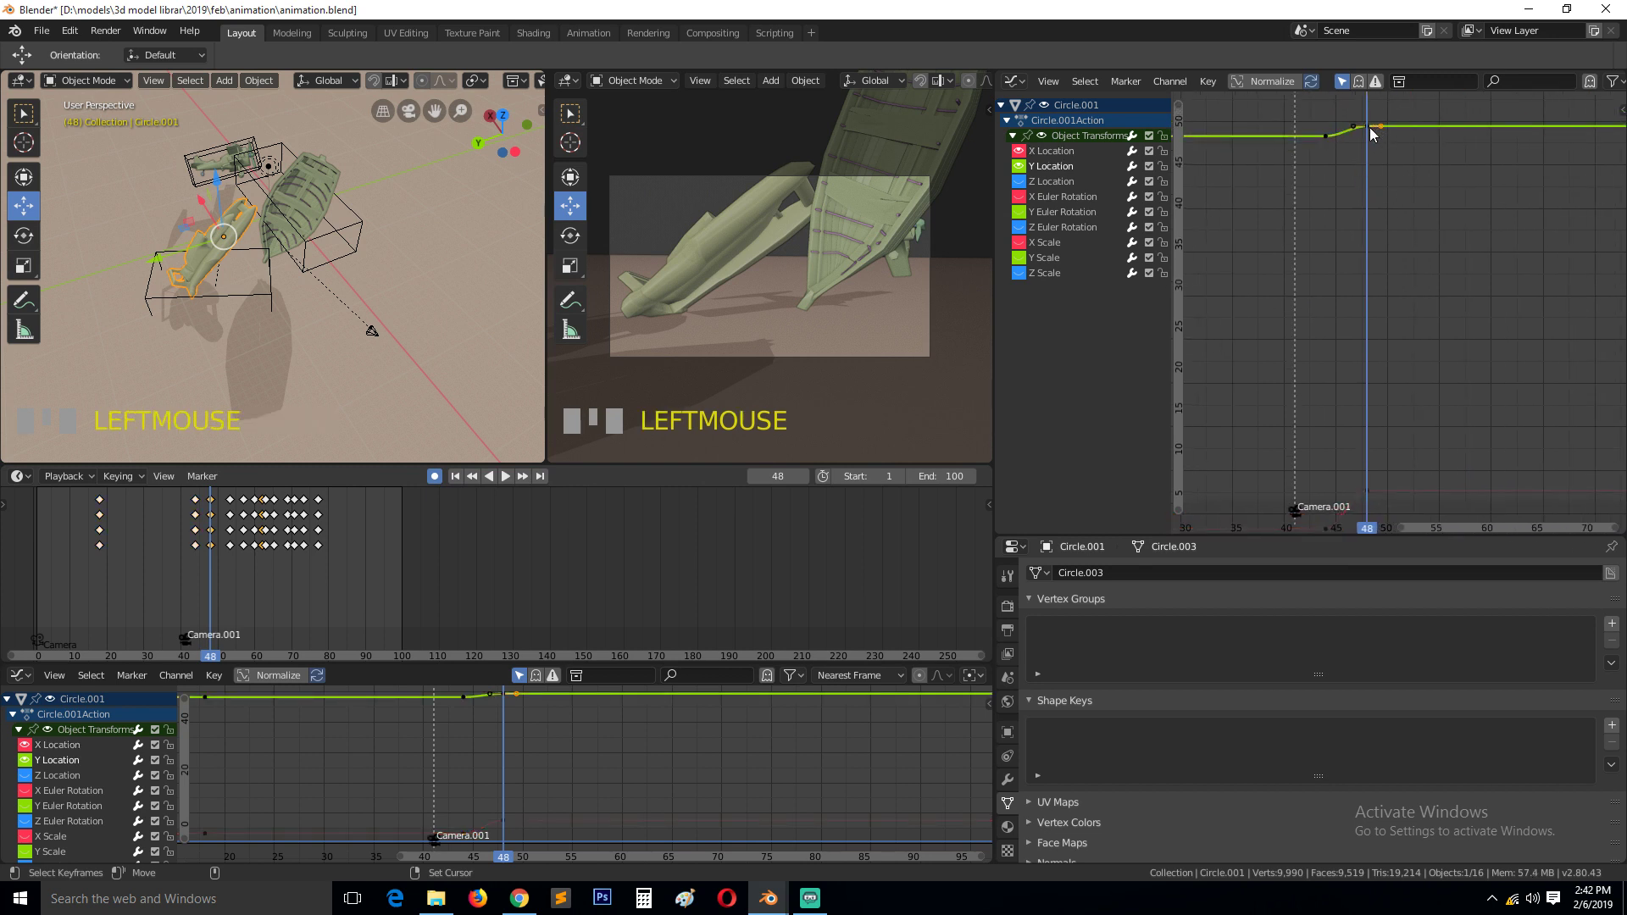
pyautogui.keyDown('shift'); pyautogui.click(1366, 503); pyautogui.keyUp('shift')
# - Move the Camera.001 marker by accident, then start and cancel a move of the frame-48 keys
pyautogui.press('g')
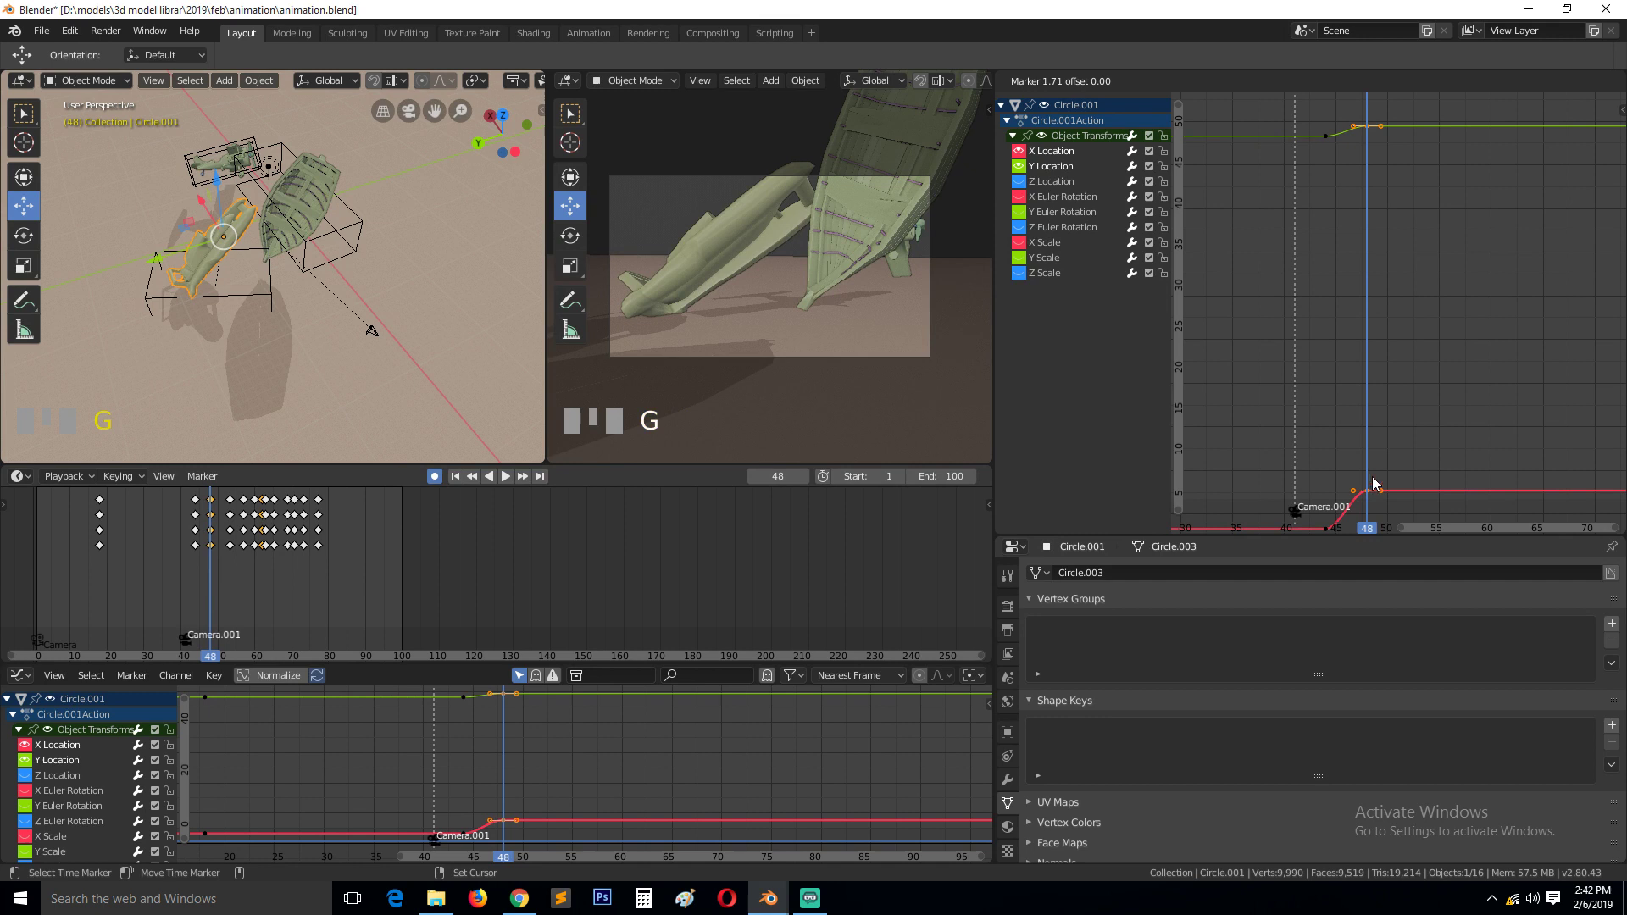
pyautogui.click(1379, 425)
pyautogui.press('g')
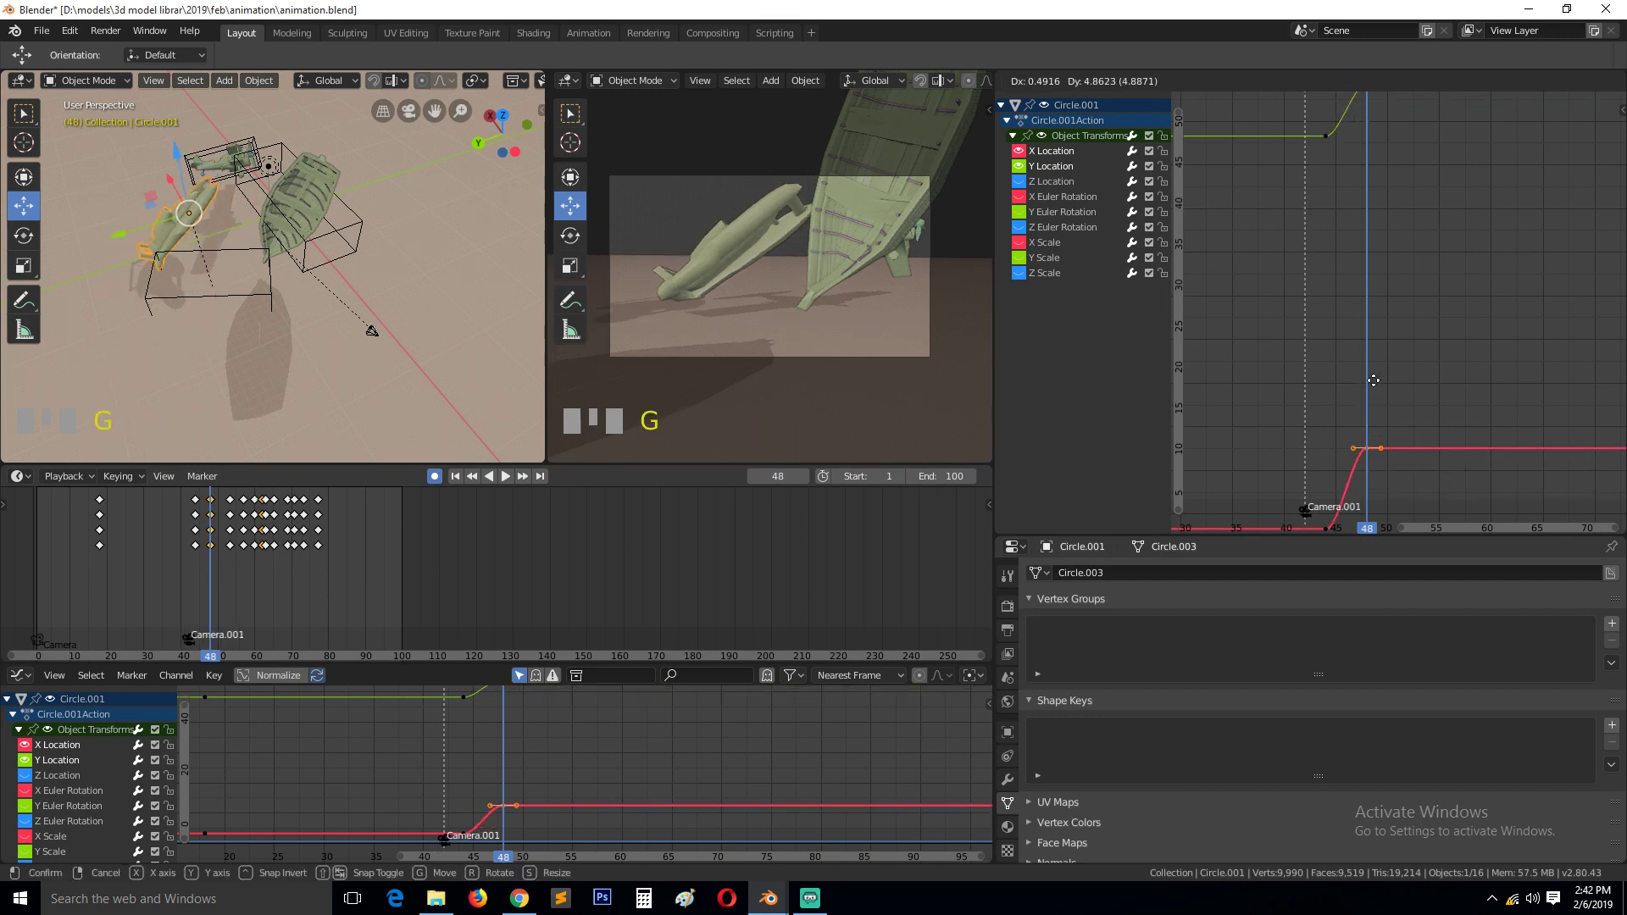
pyautogui.rightClick(1378, 387)
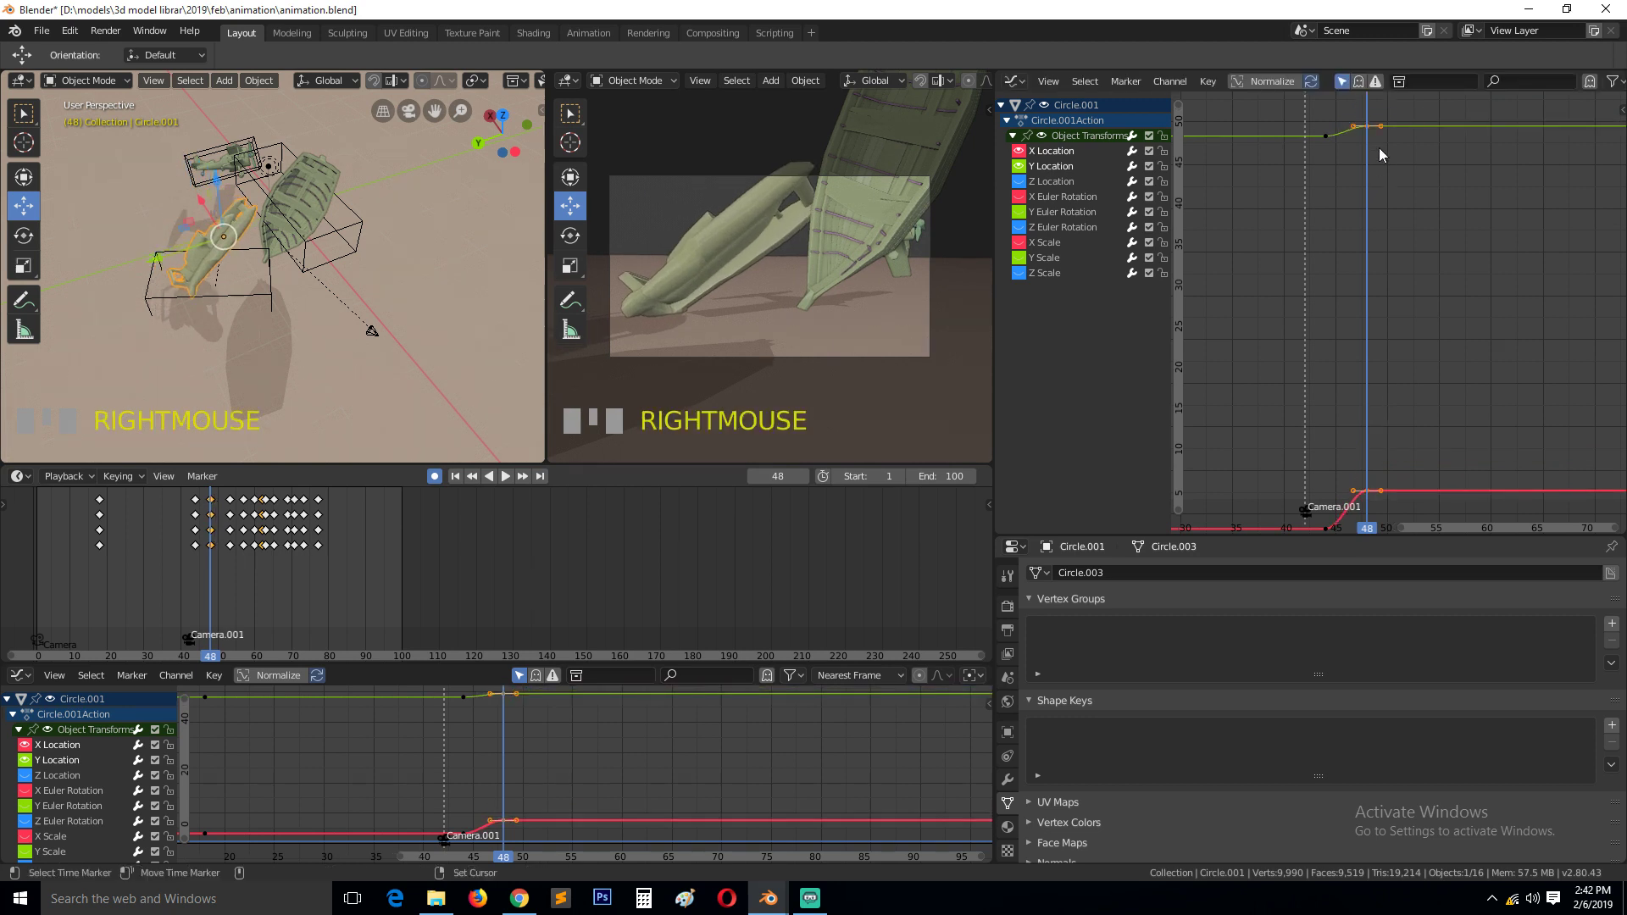
# - Move the frame-48 Y Location keyframe to a new height
pyautogui.click(1372, 123)
pyautogui.press('g')
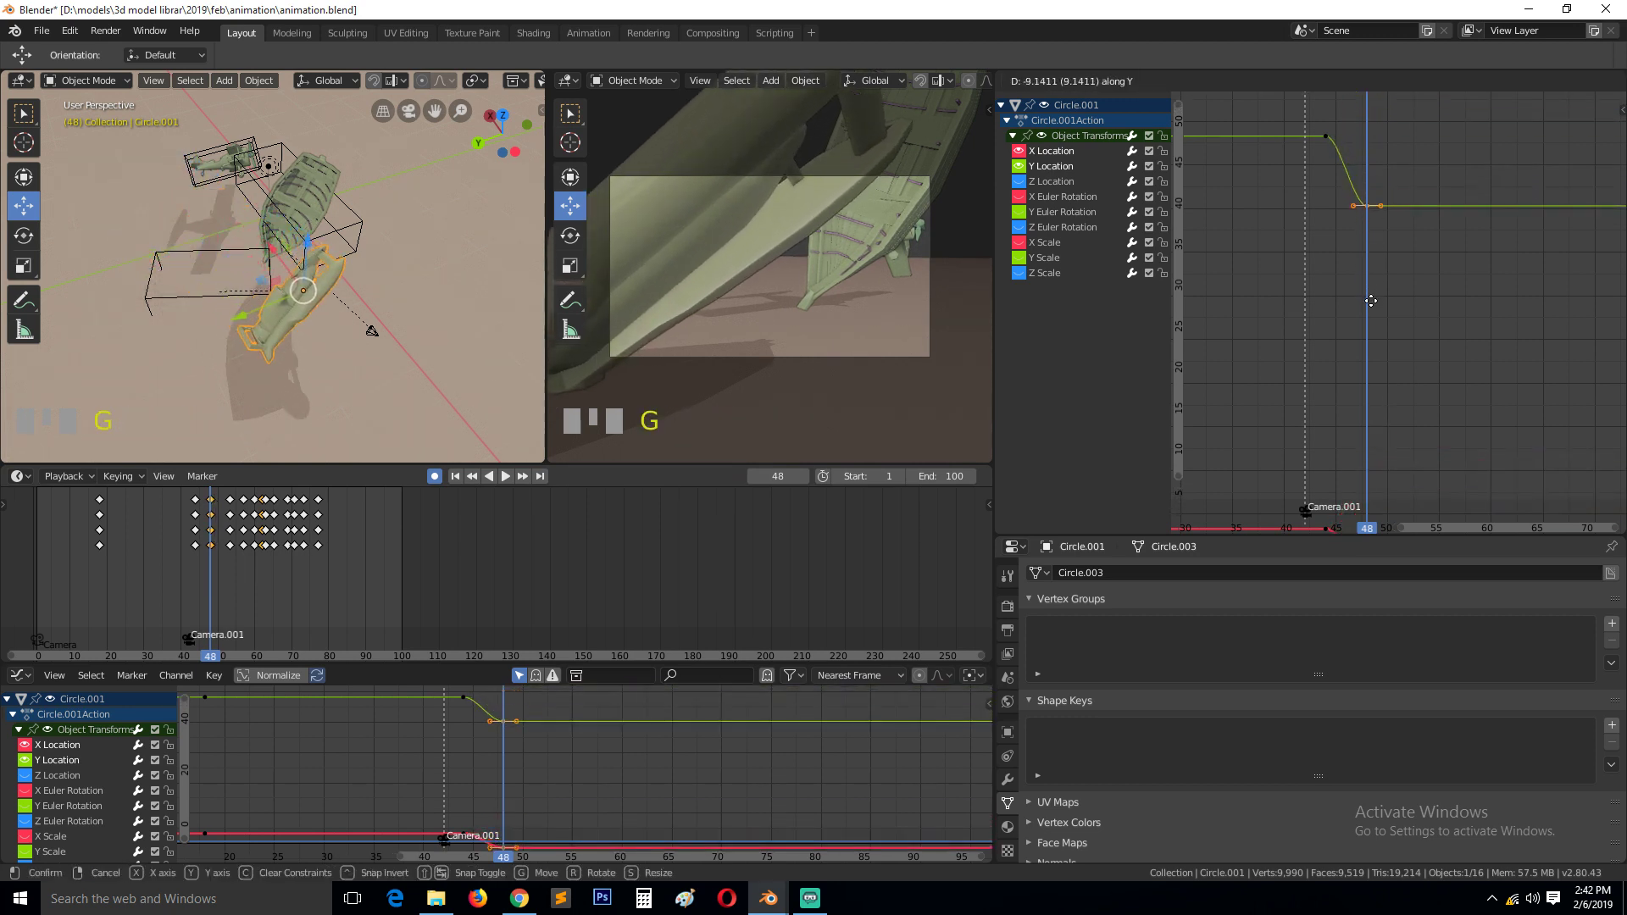
pyautogui.click(1380, 254)
# - Select the X Location curve and begin a vertical-only move of its frame-48 key
pyautogui.click(1365, 523)
pyautogui.press('g')
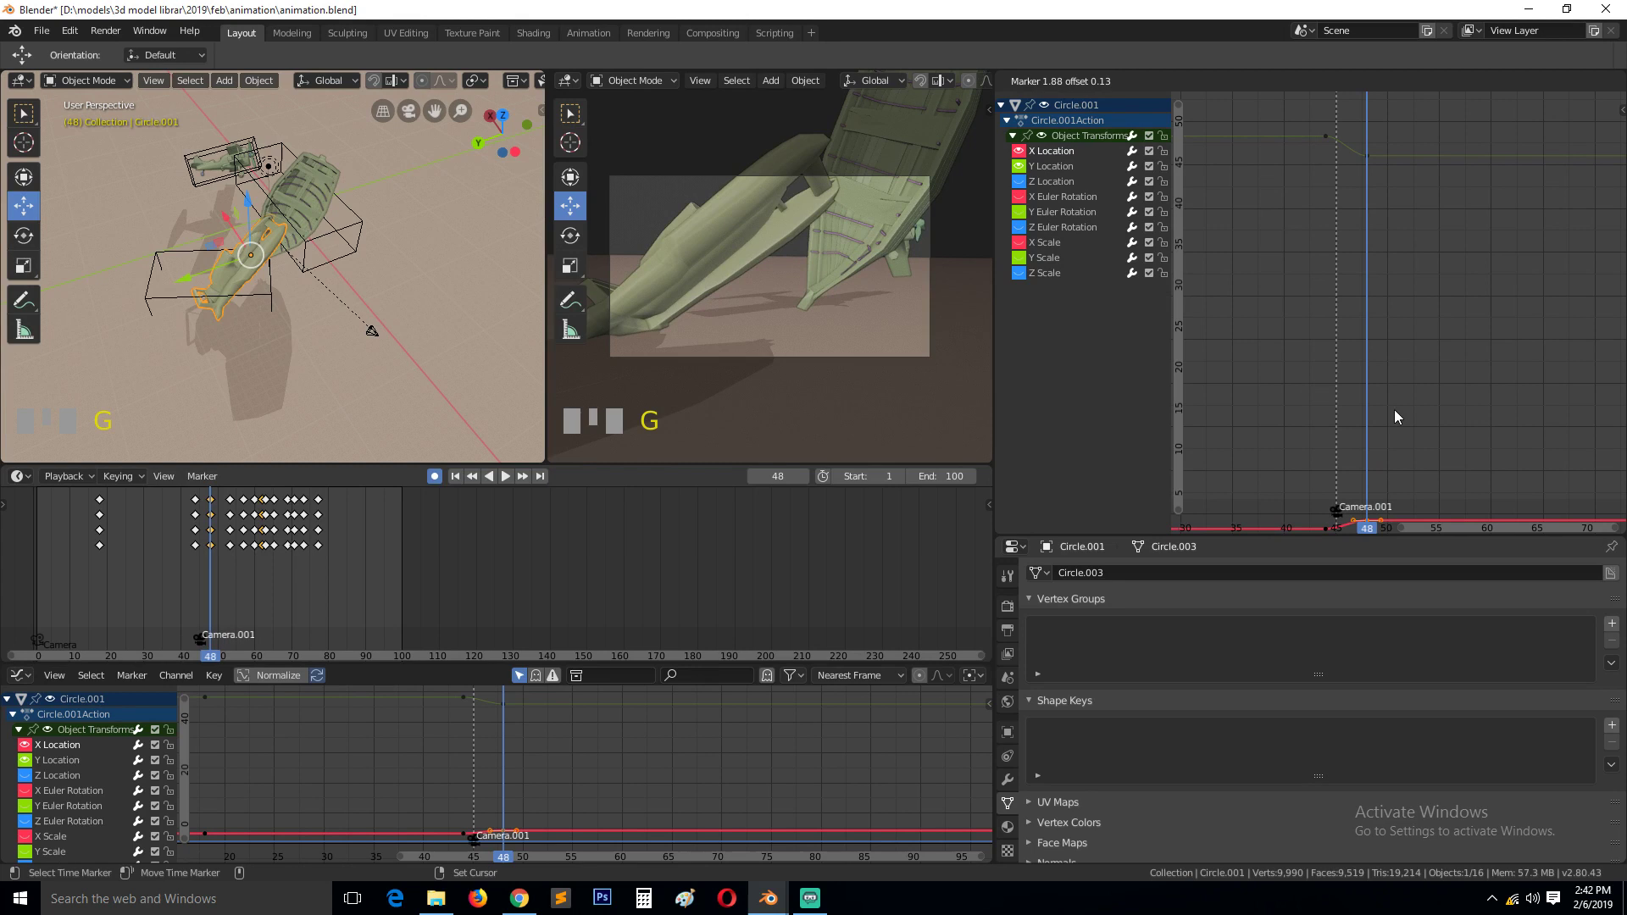
pyautogui.rightClick(1381, 474)
pyautogui.press('g')
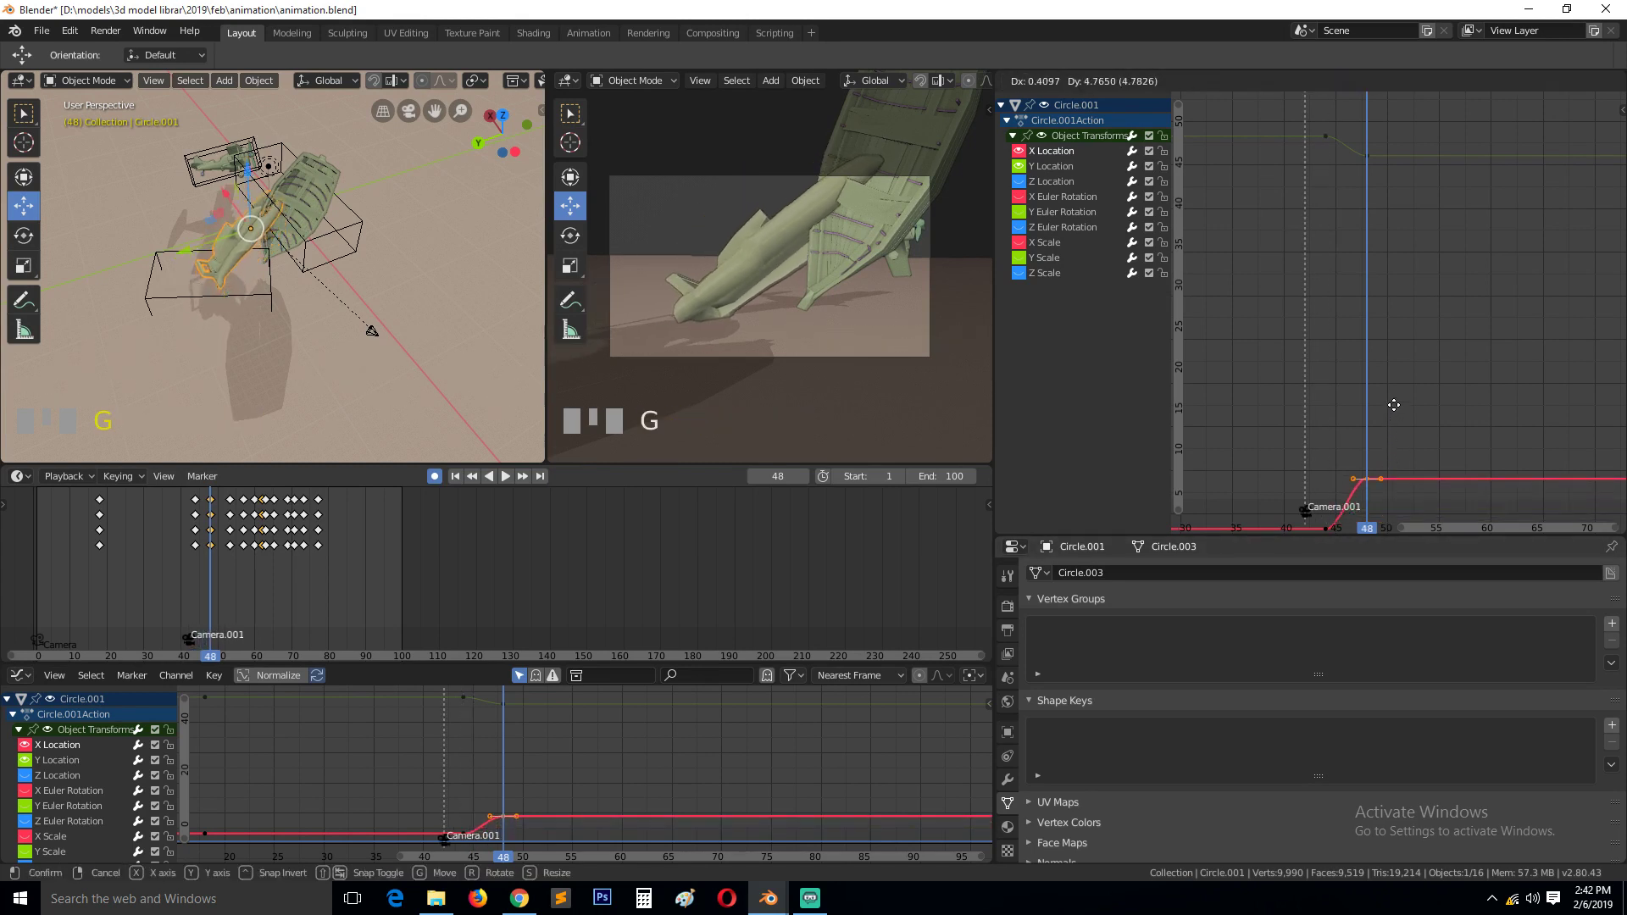
pyautogui.press('x')
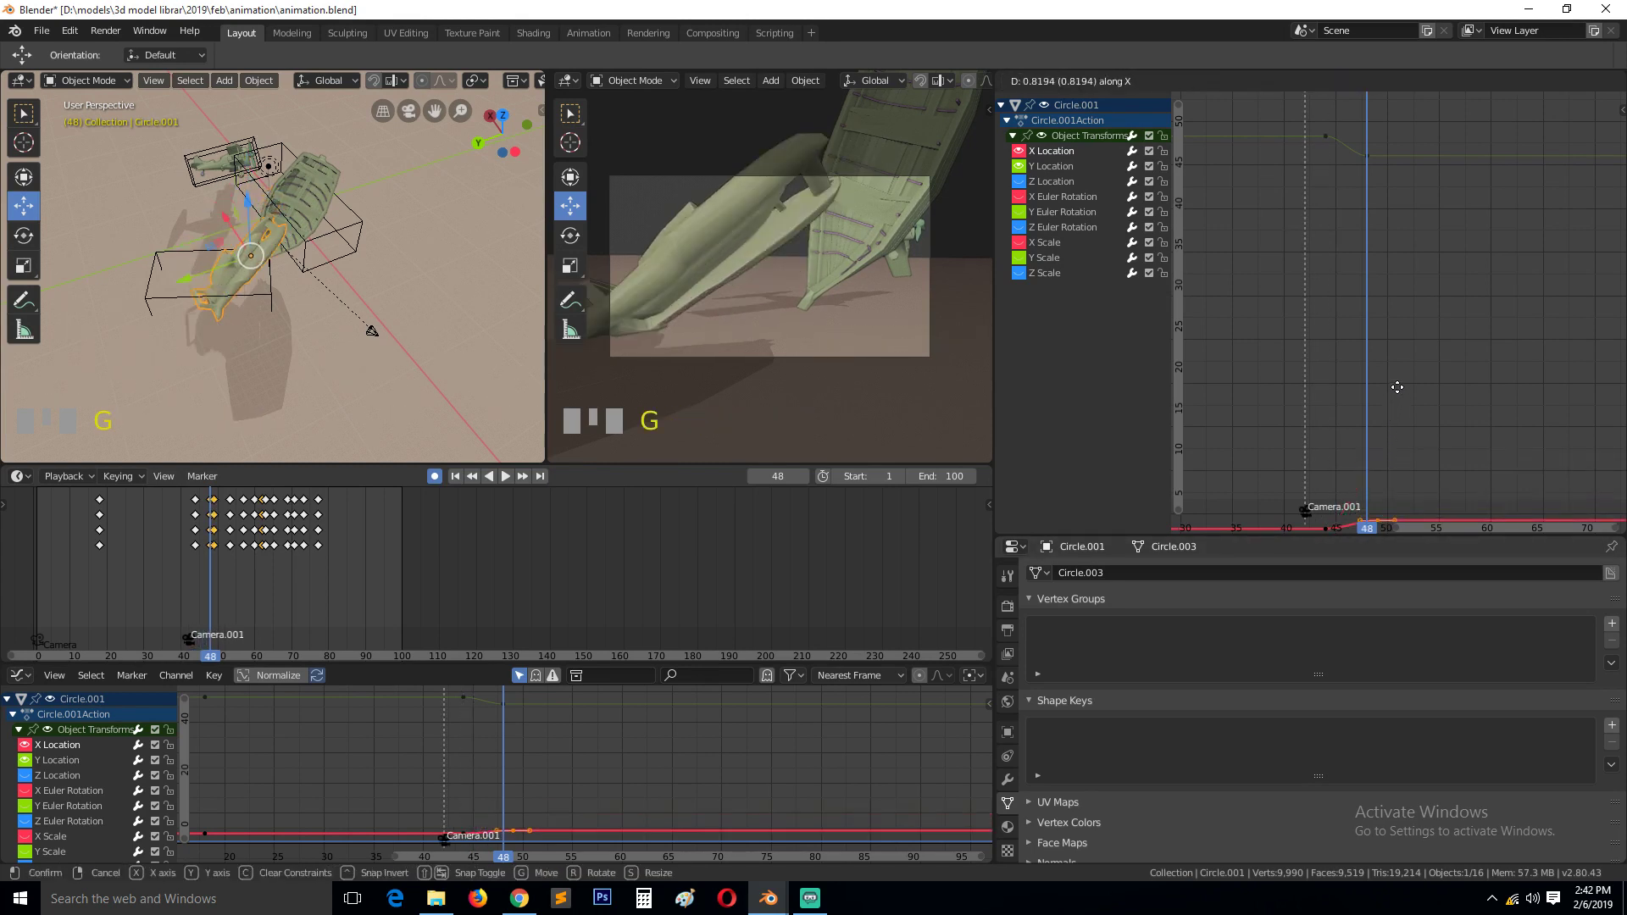
pyautogui.rightClick(1401, 419)
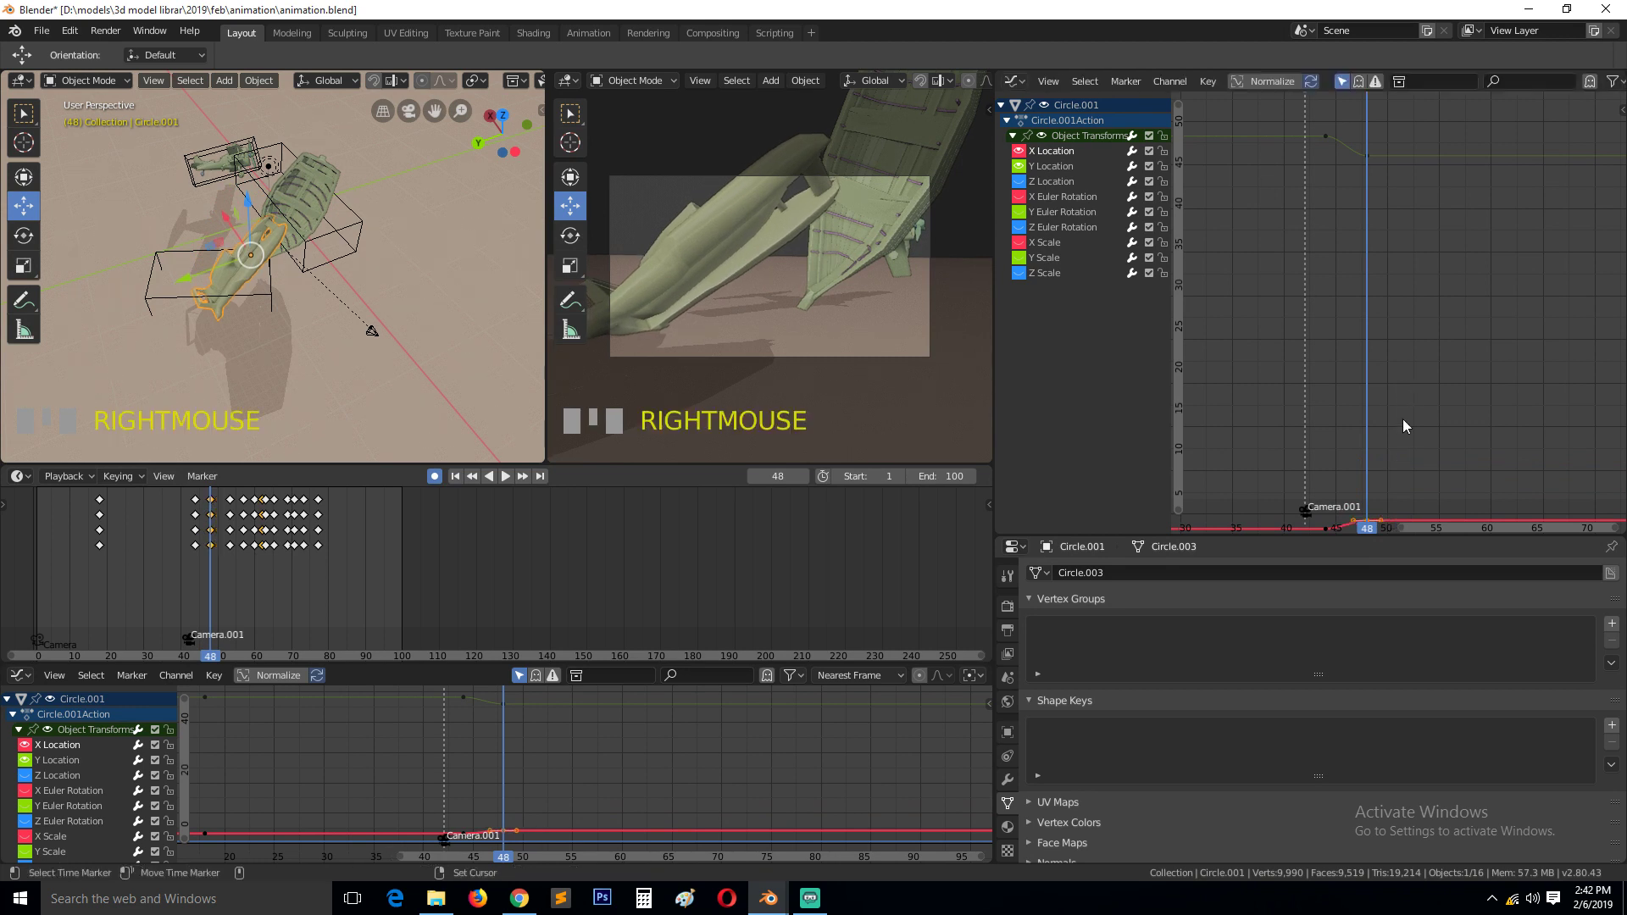
pyautogui.scroll(-2, 1402, 424)
pyautogui.press('g')
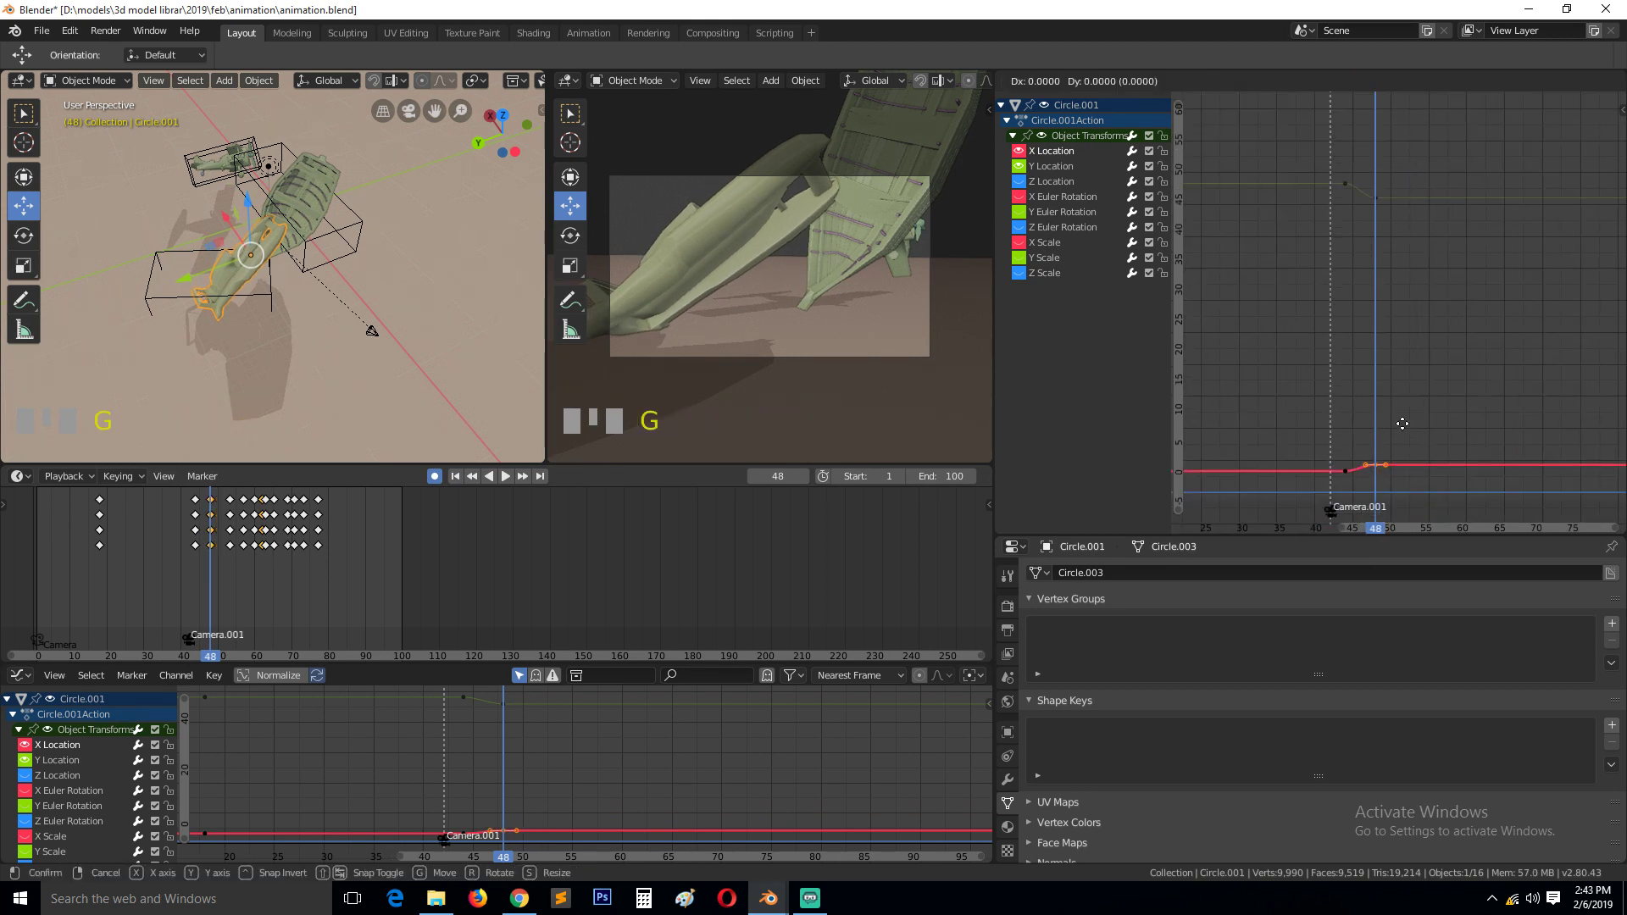
pyautogui.press('y')
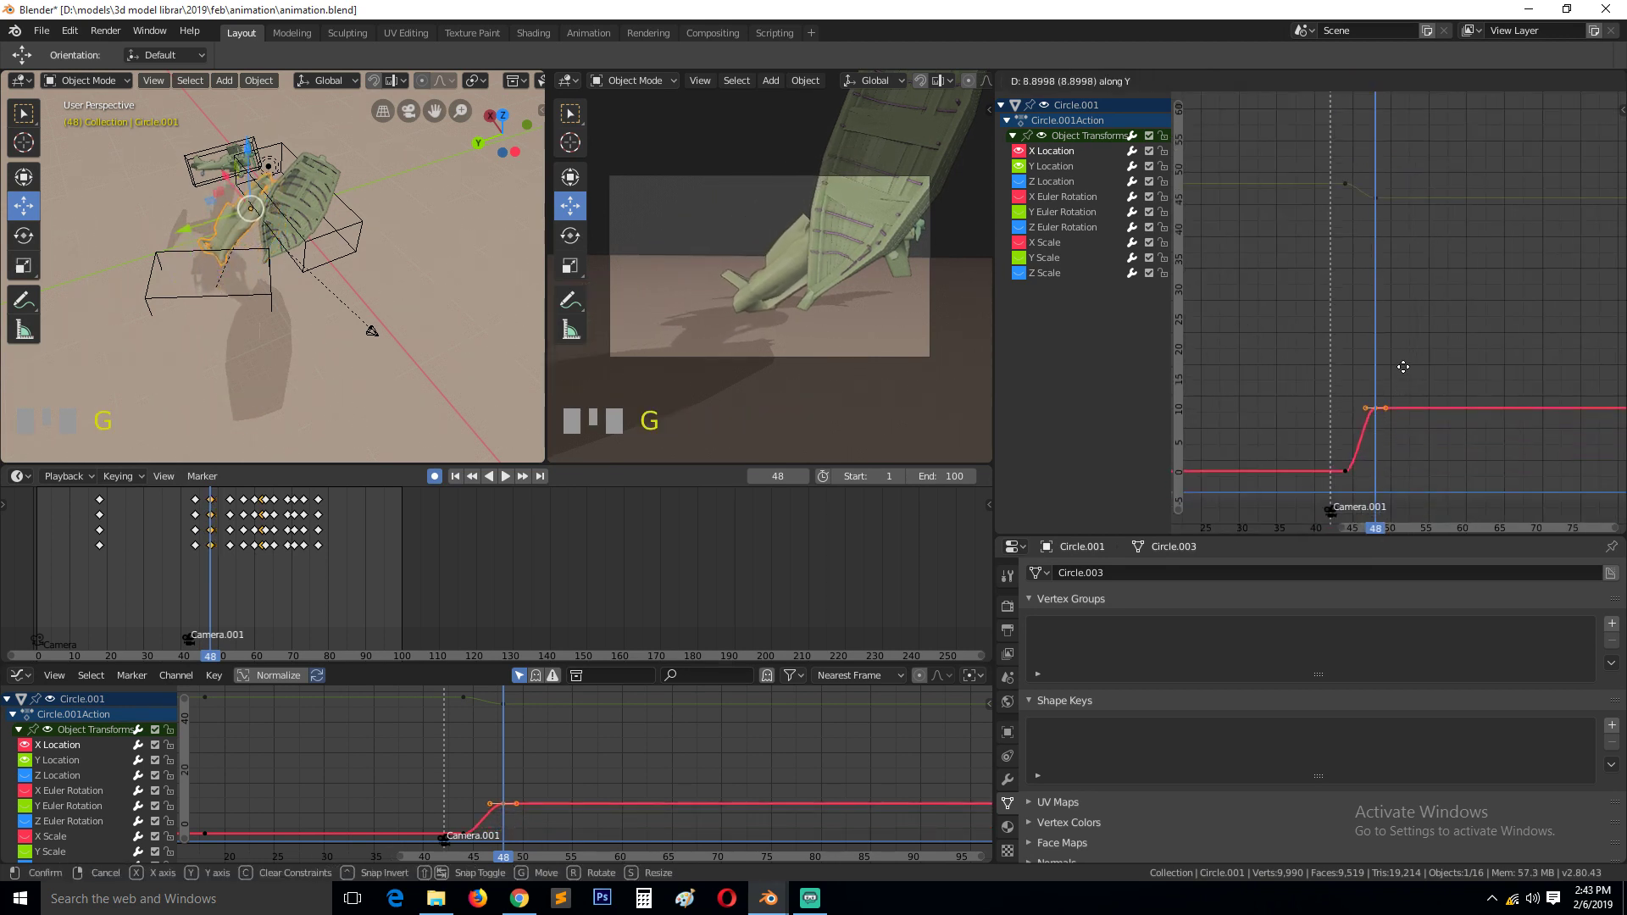
# - Drop the frame-48 Y Location keyframe lower with a vertical-only move
pyautogui.click(1380, 222)
pyautogui.click(1380, 193)
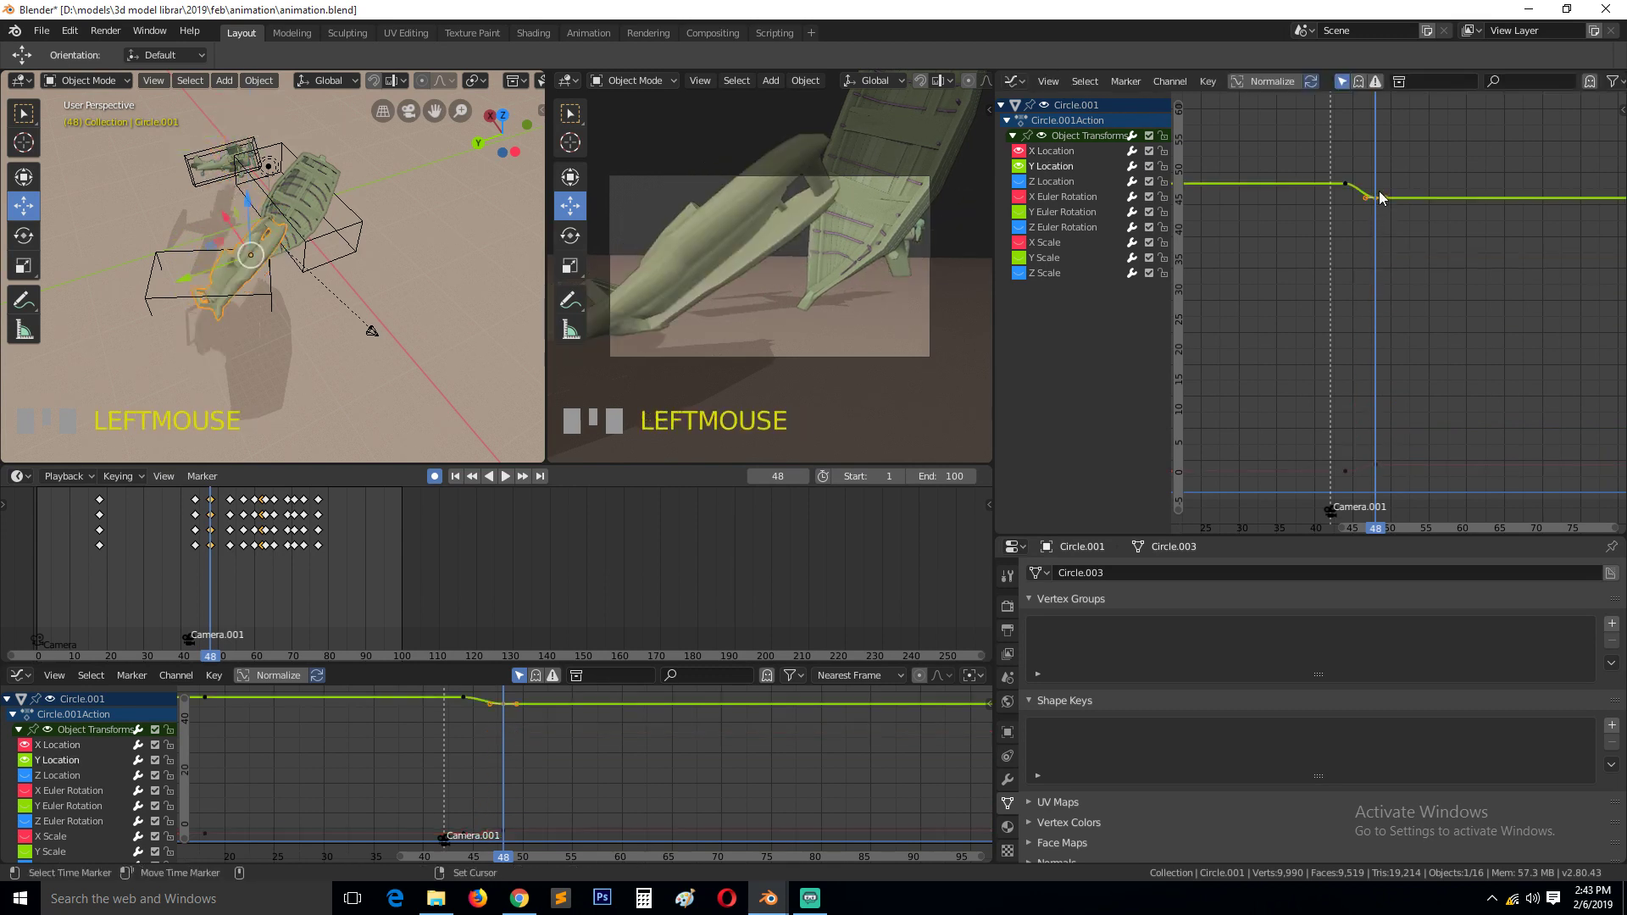
pyautogui.press('g')
pyautogui.press('y')
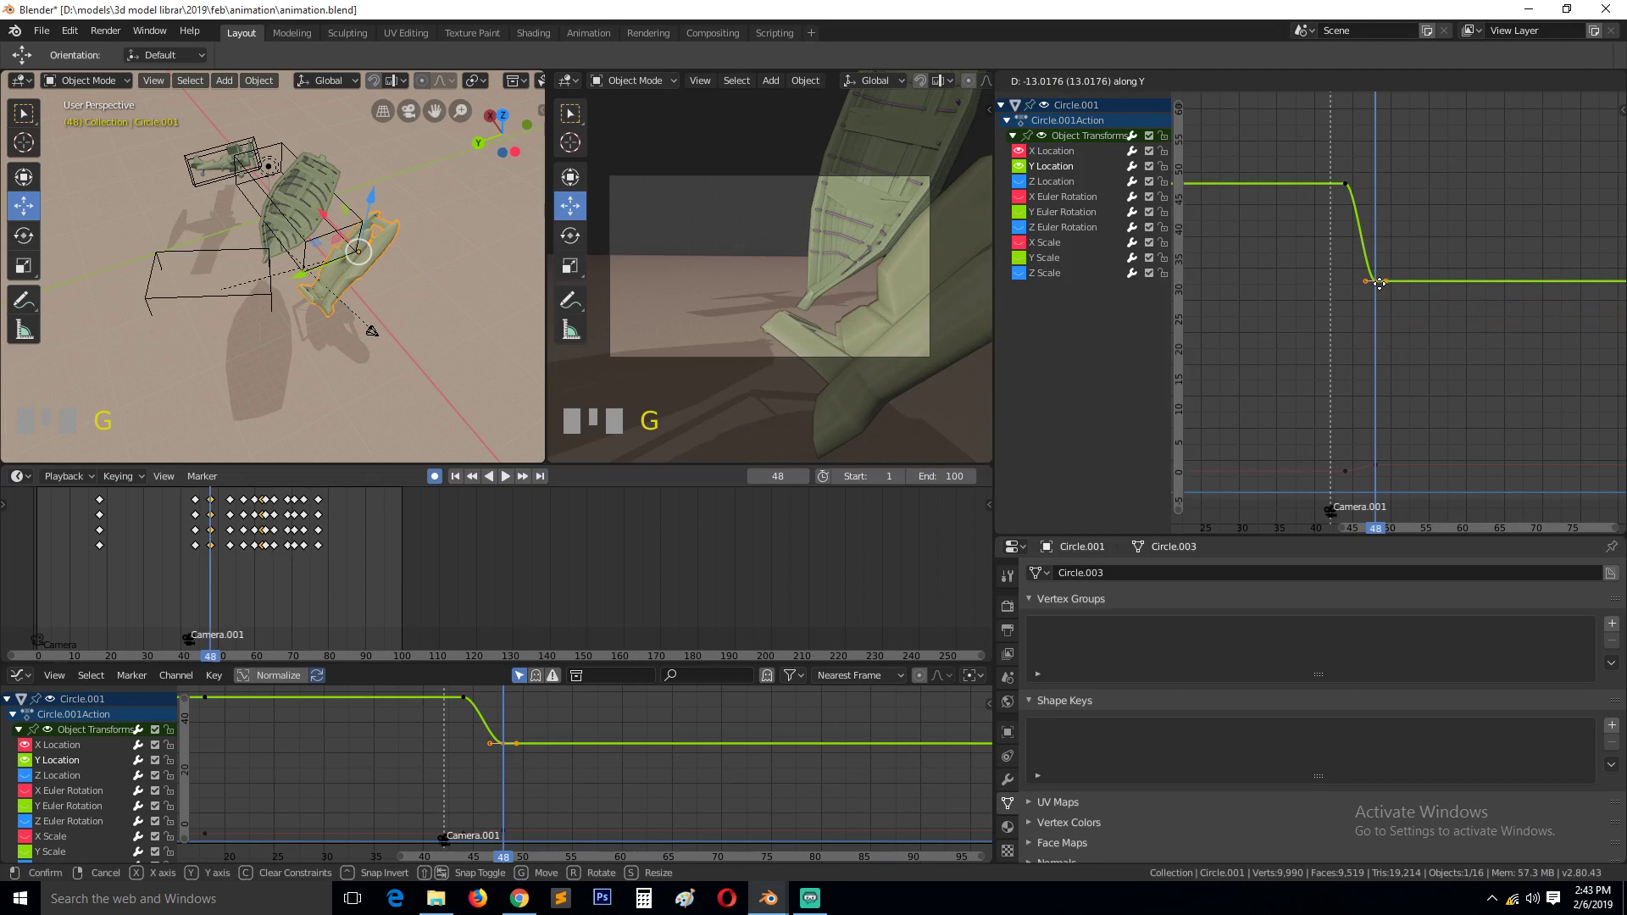
pyautogui.click(1381, 290)
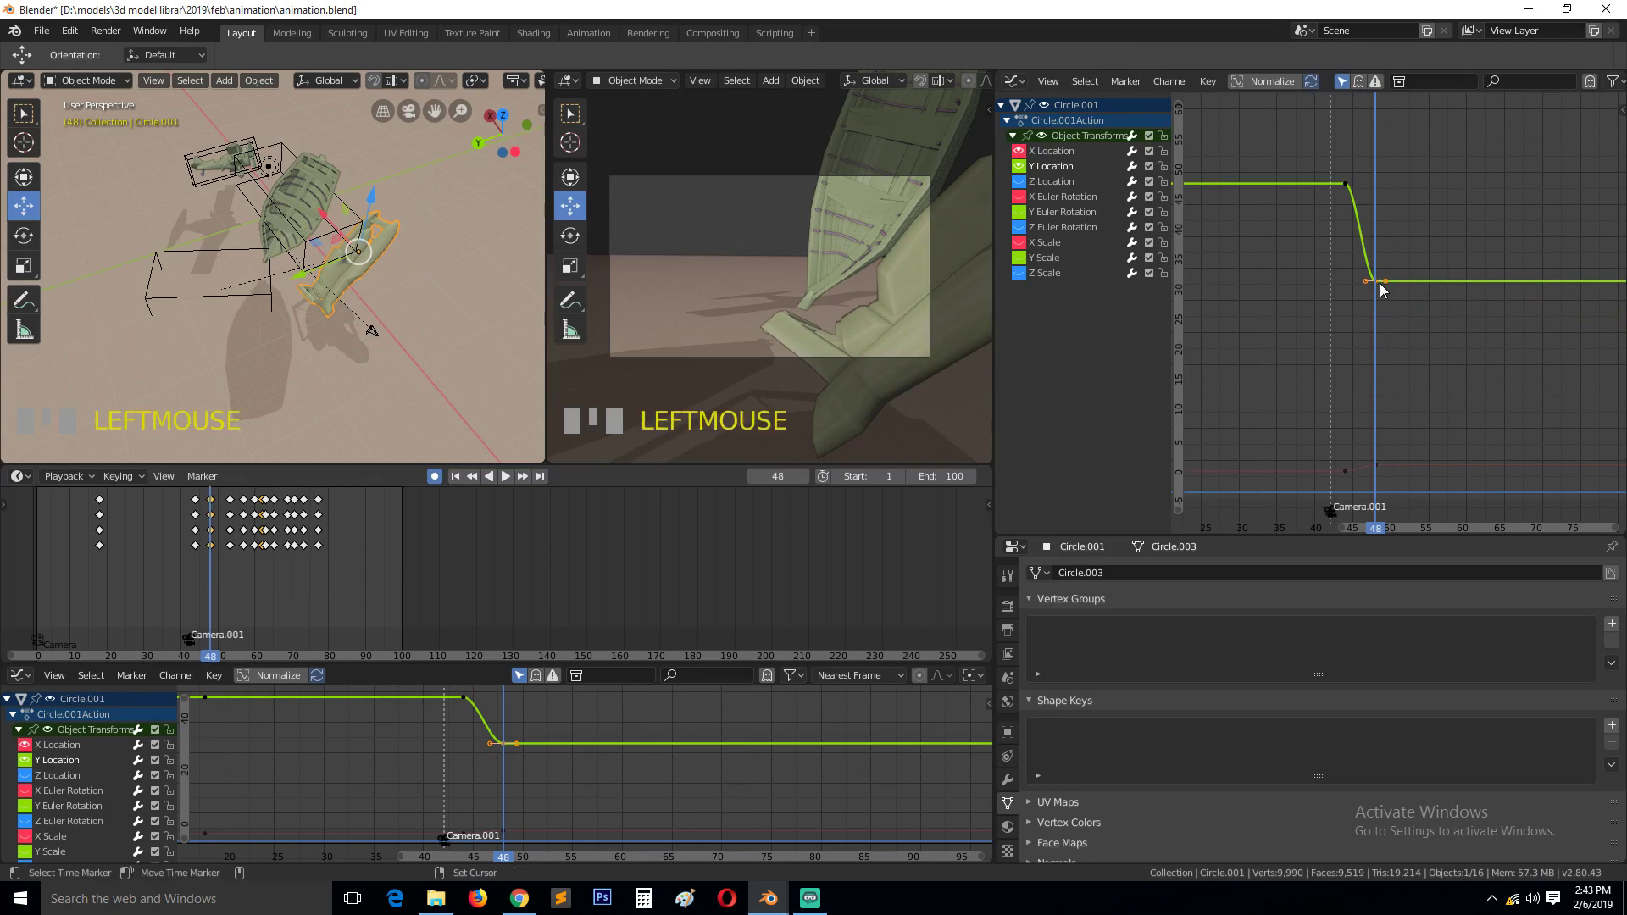
# - Lower the frame-48 X Location keyframe, then start lowering the Y key again
pyautogui.click(1377, 463)
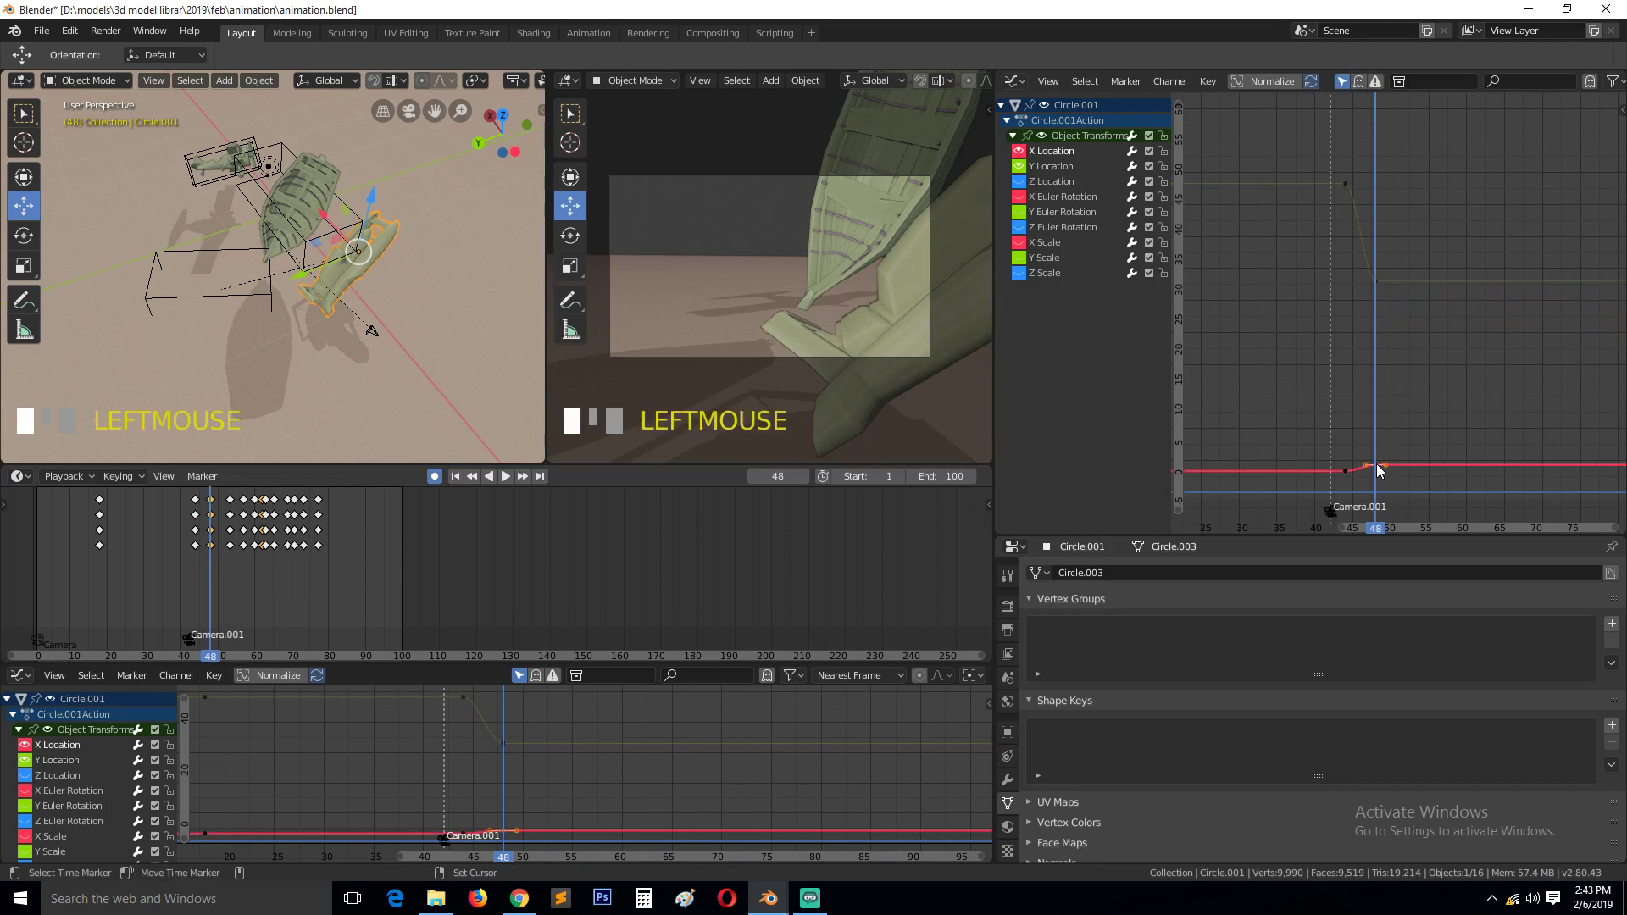
pyautogui.press('g')
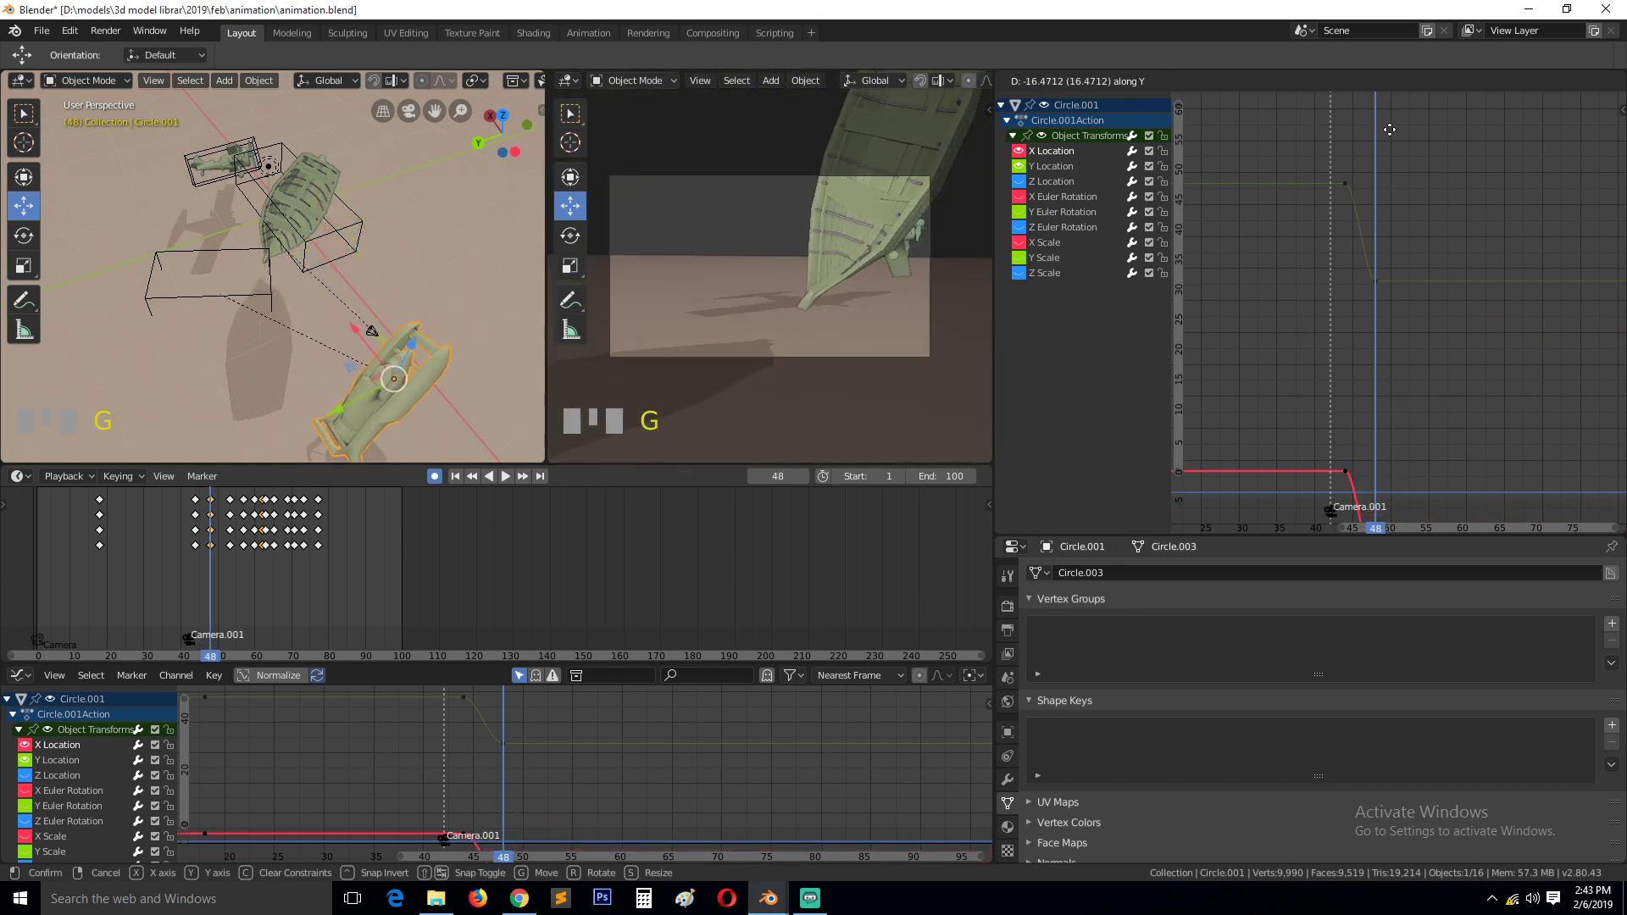
pyautogui.click(1396, 347)
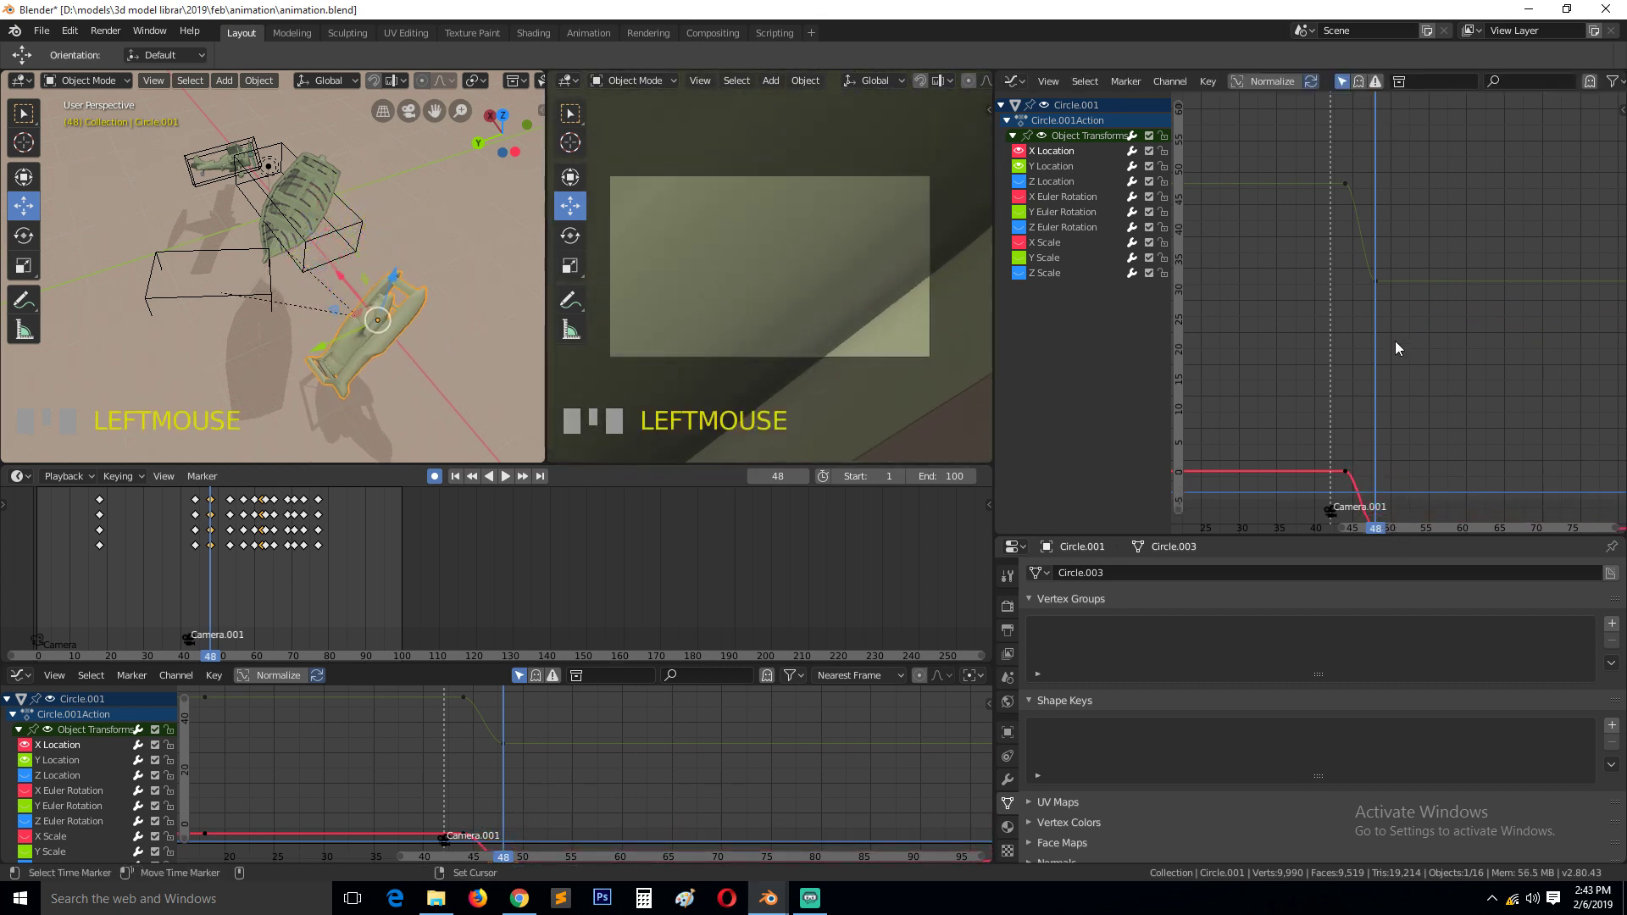
pyautogui.click(1380, 288)
pyautogui.press('g')
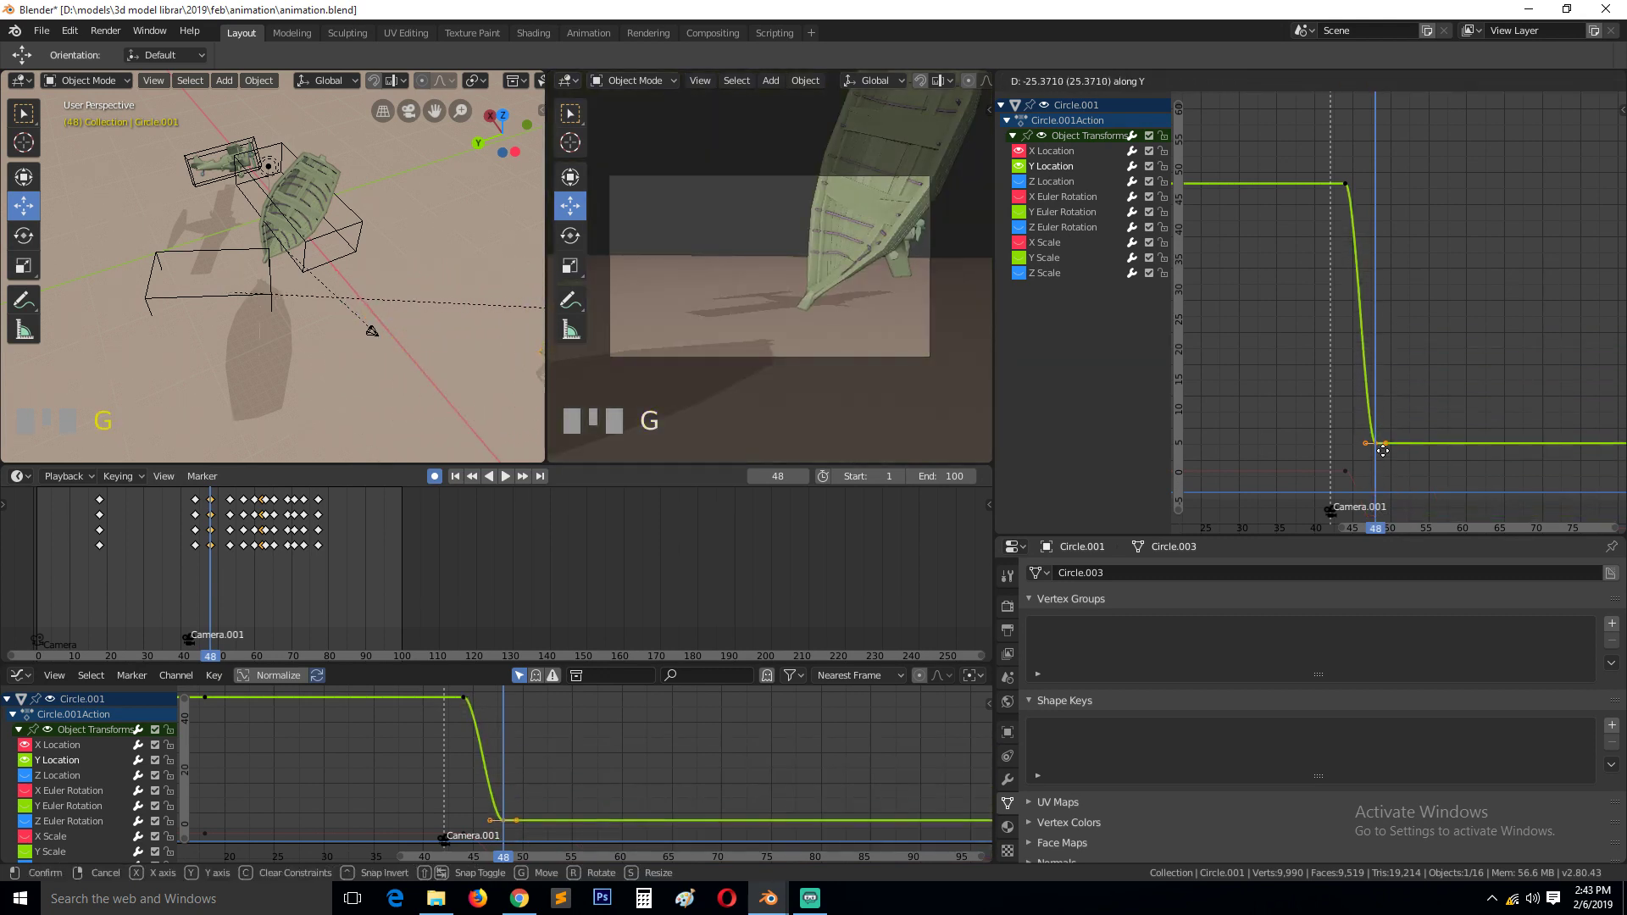
# - Settle the Y Location key at about 5 and scrub frames 44–47 to check the bounce
pyautogui.click(1379, 448)
pyautogui.rightClick(213, 518)
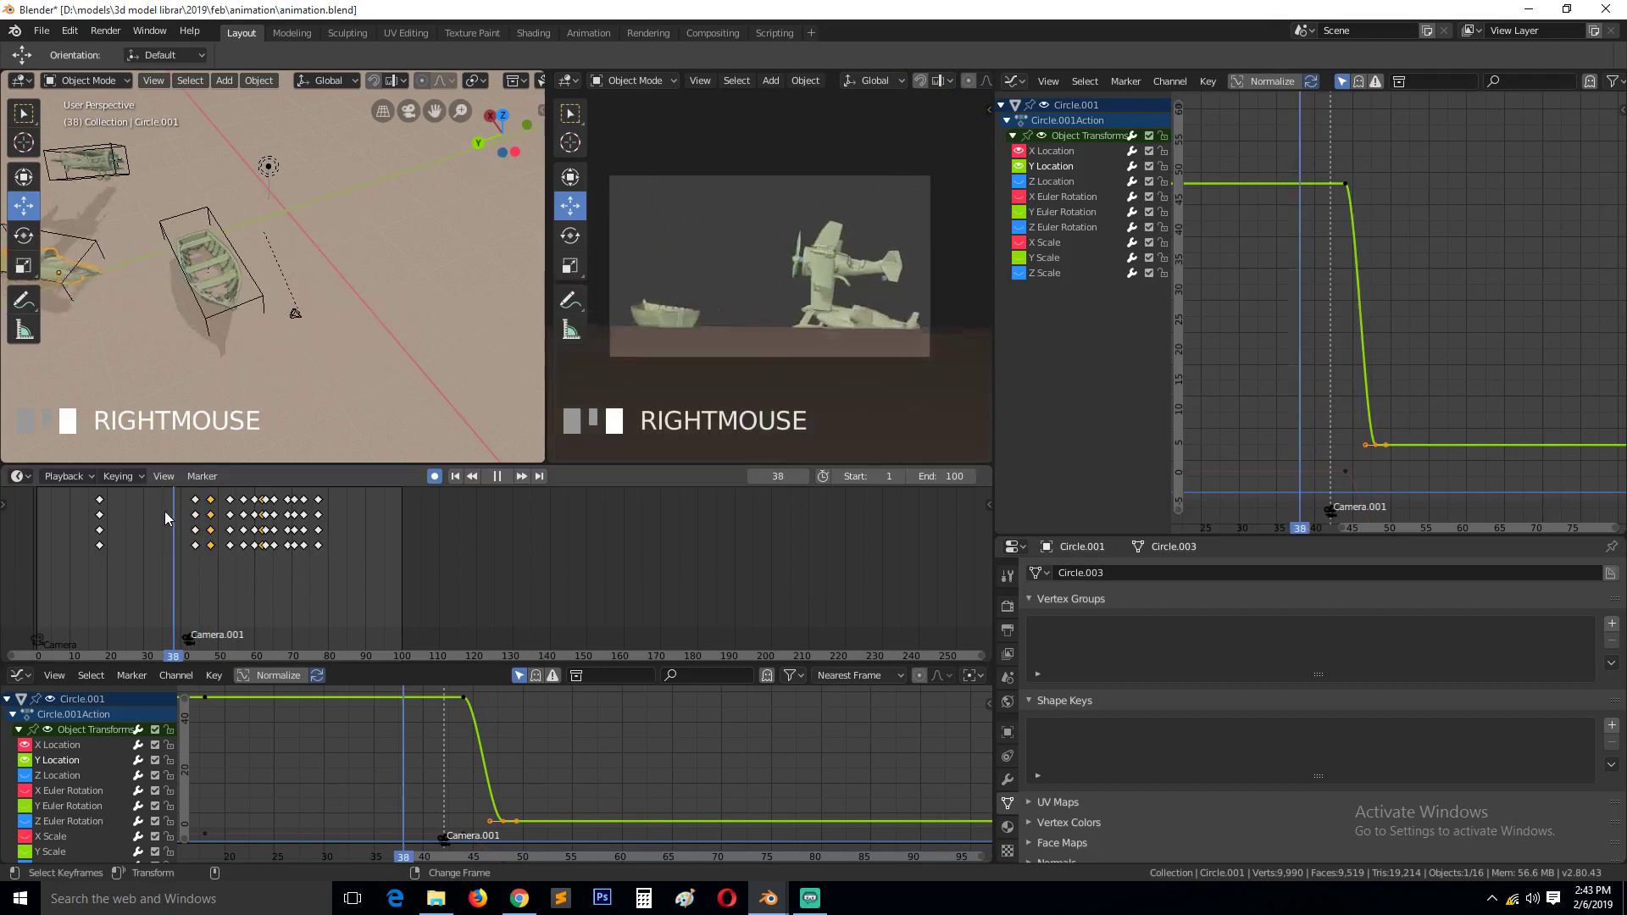
pyautogui.moveTo(199, 525); pyautogui.dragTo(210, 527, button='right')
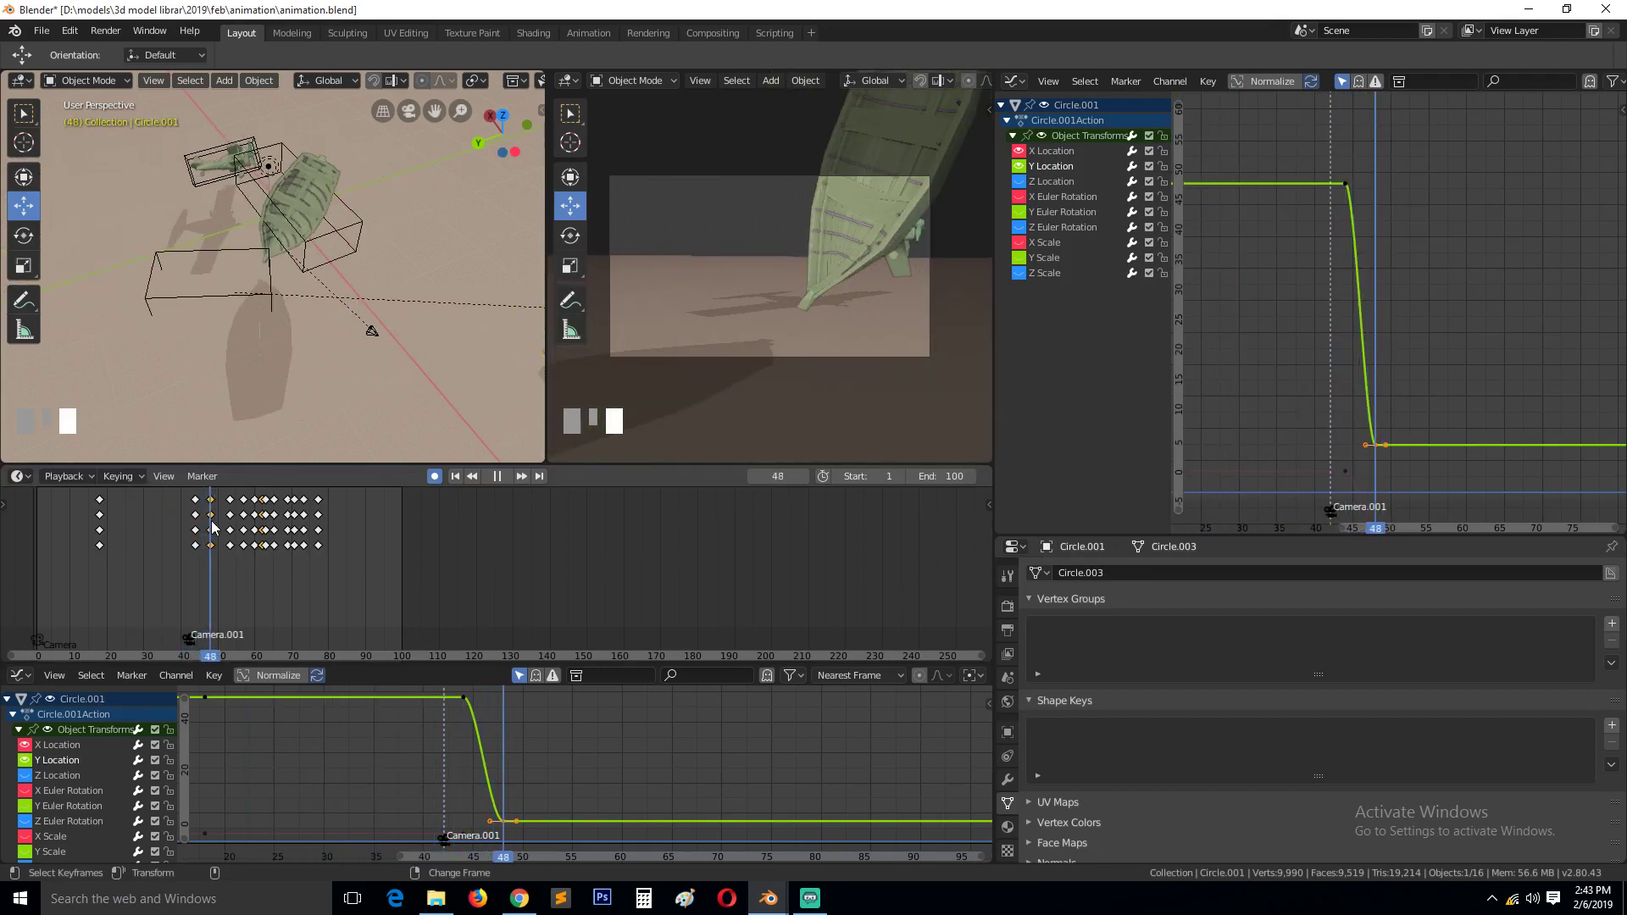
pyautogui.press('Escape')
pyautogui.scroll(-6, 334, 273)
pyautogui.moveTo(334, 273)
pyautogui.mouseDown(button='middle')
pyautogui.moveTo(295, 283)
pyautogui.moveTo(315, 284)
pyautogui.mouseUp(button='middle')
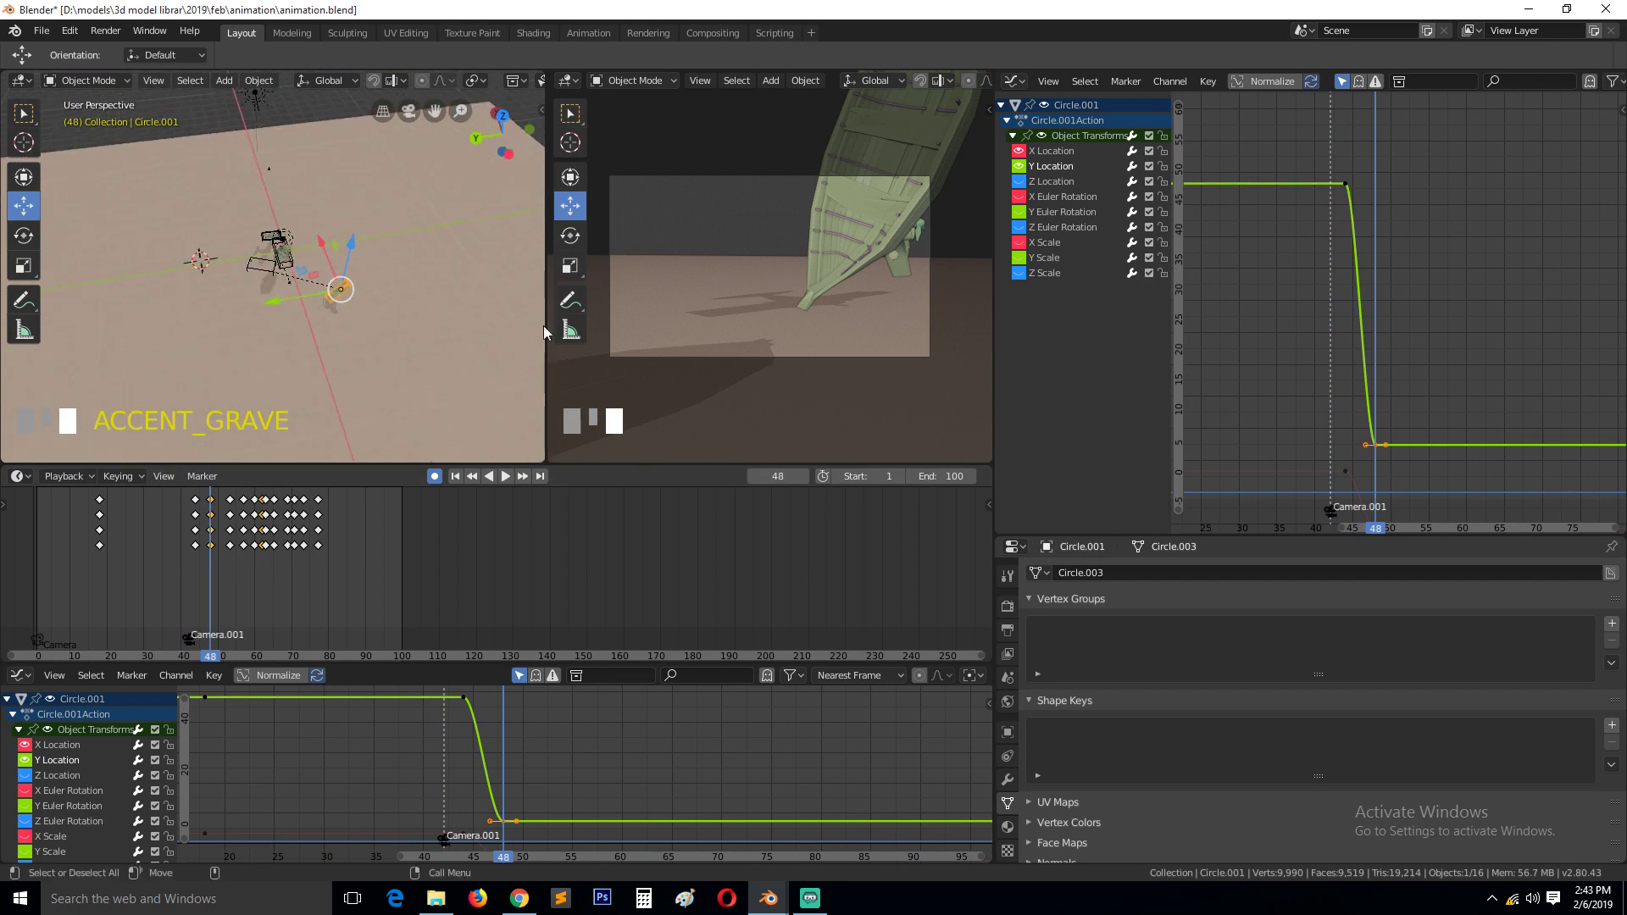
pyautogui.scroll(-2, 1386, 481)
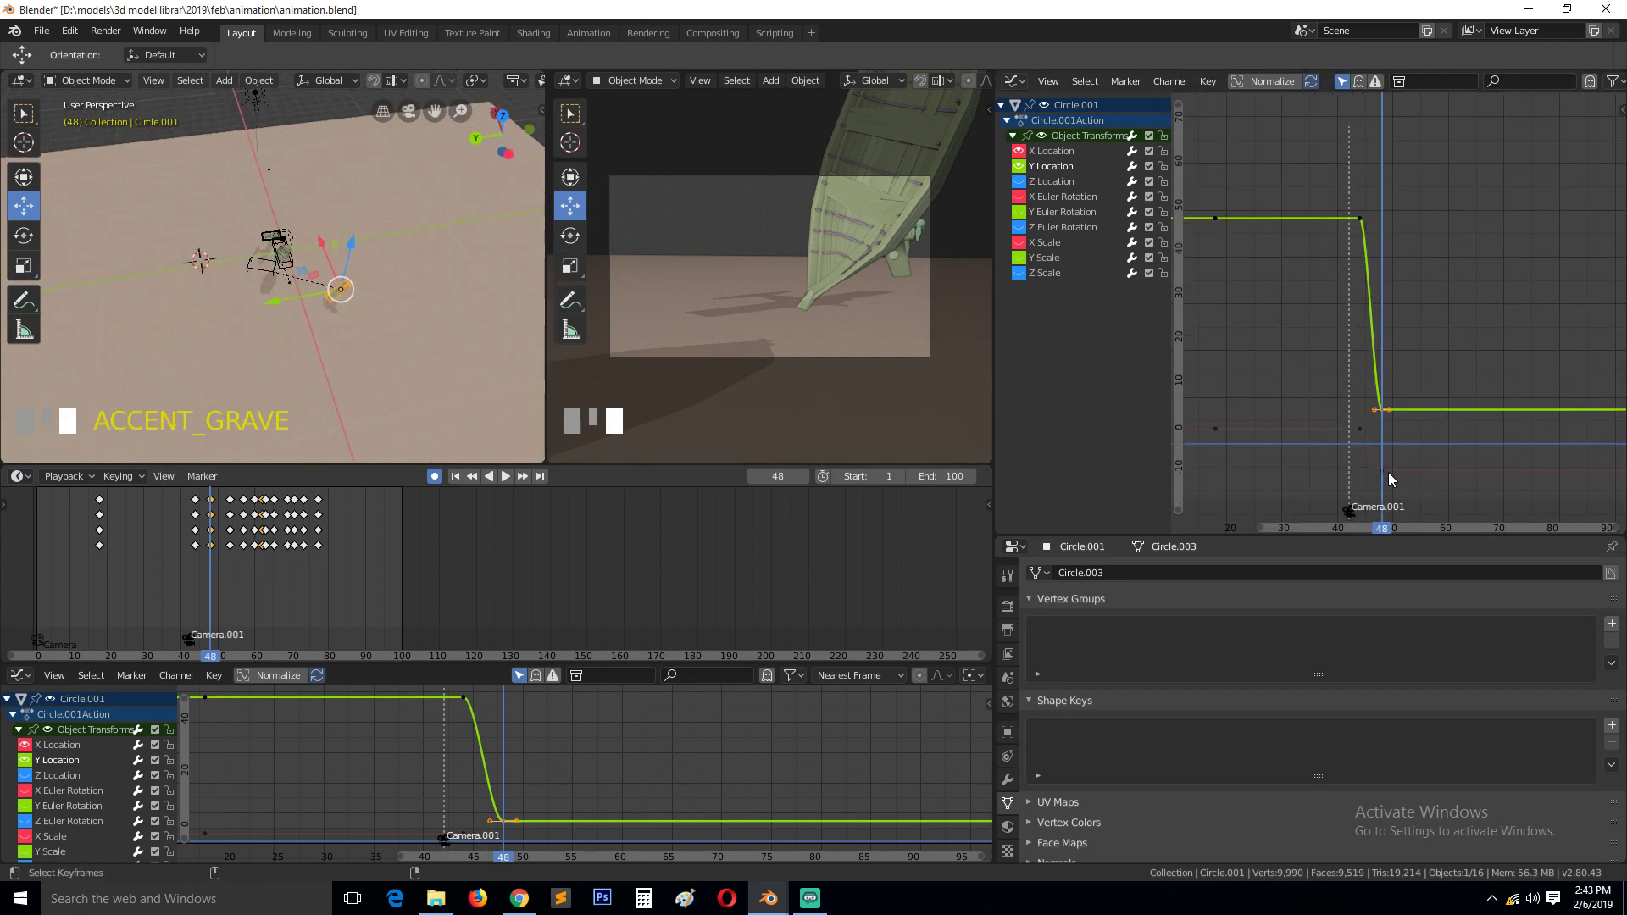
# - Slide the lowered X and Y Location keys about 32 frames later, to around frame 80
pyautogui.keyDown('shift'); pyautogui.click(1381, 467); pyautogui.keyUp('shift')
pyautogui.press('g')
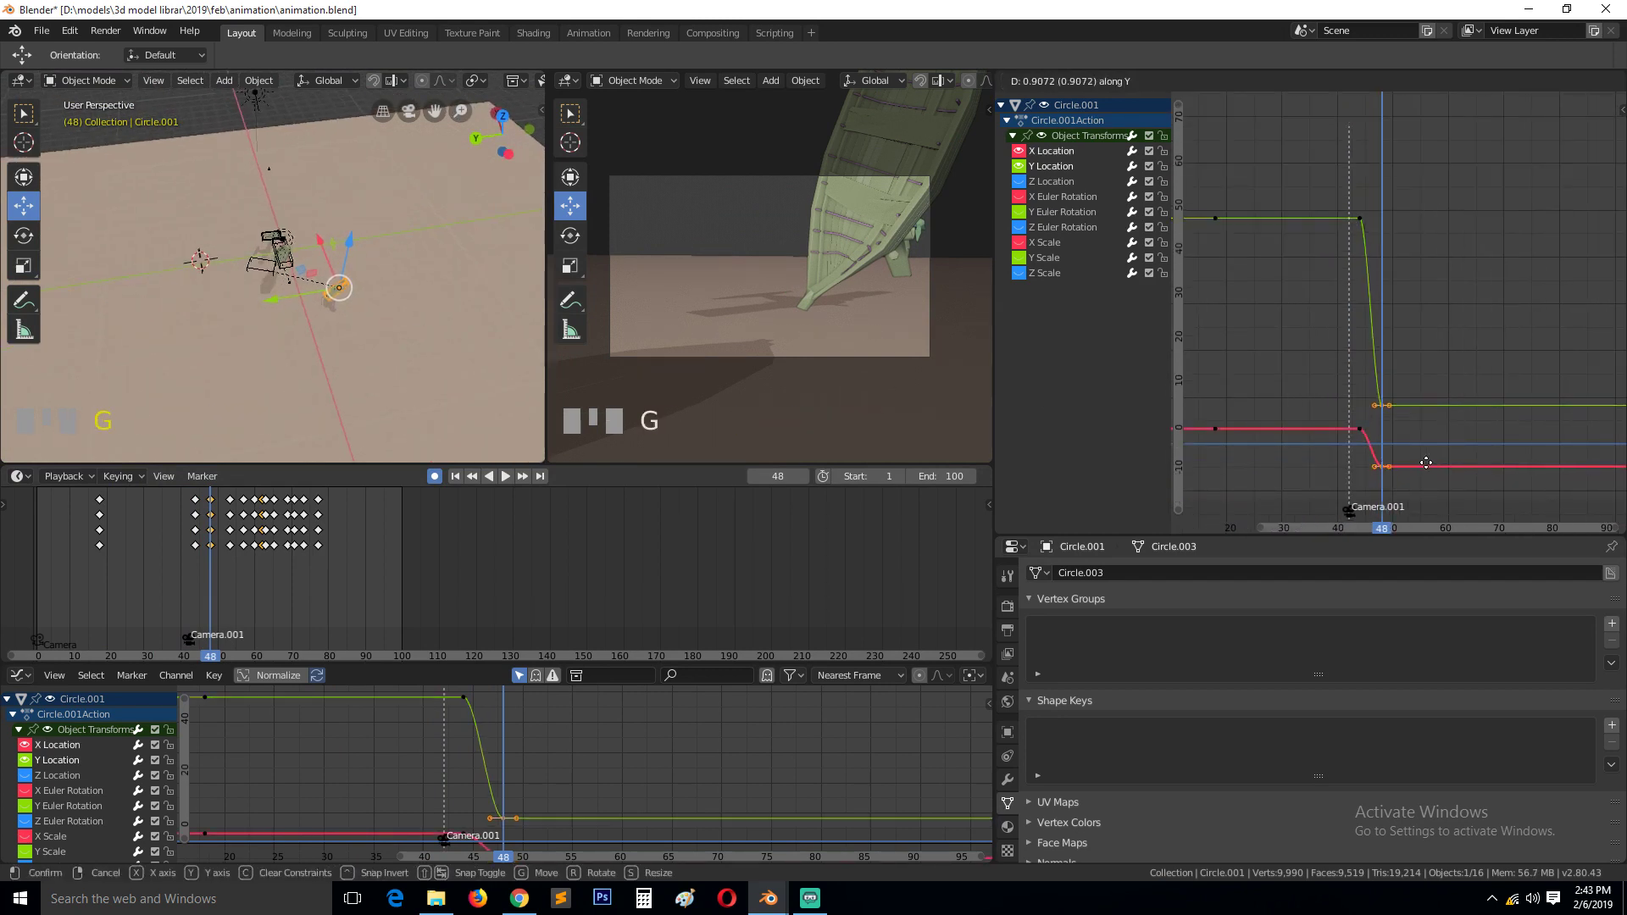
pyautogui.press('x')
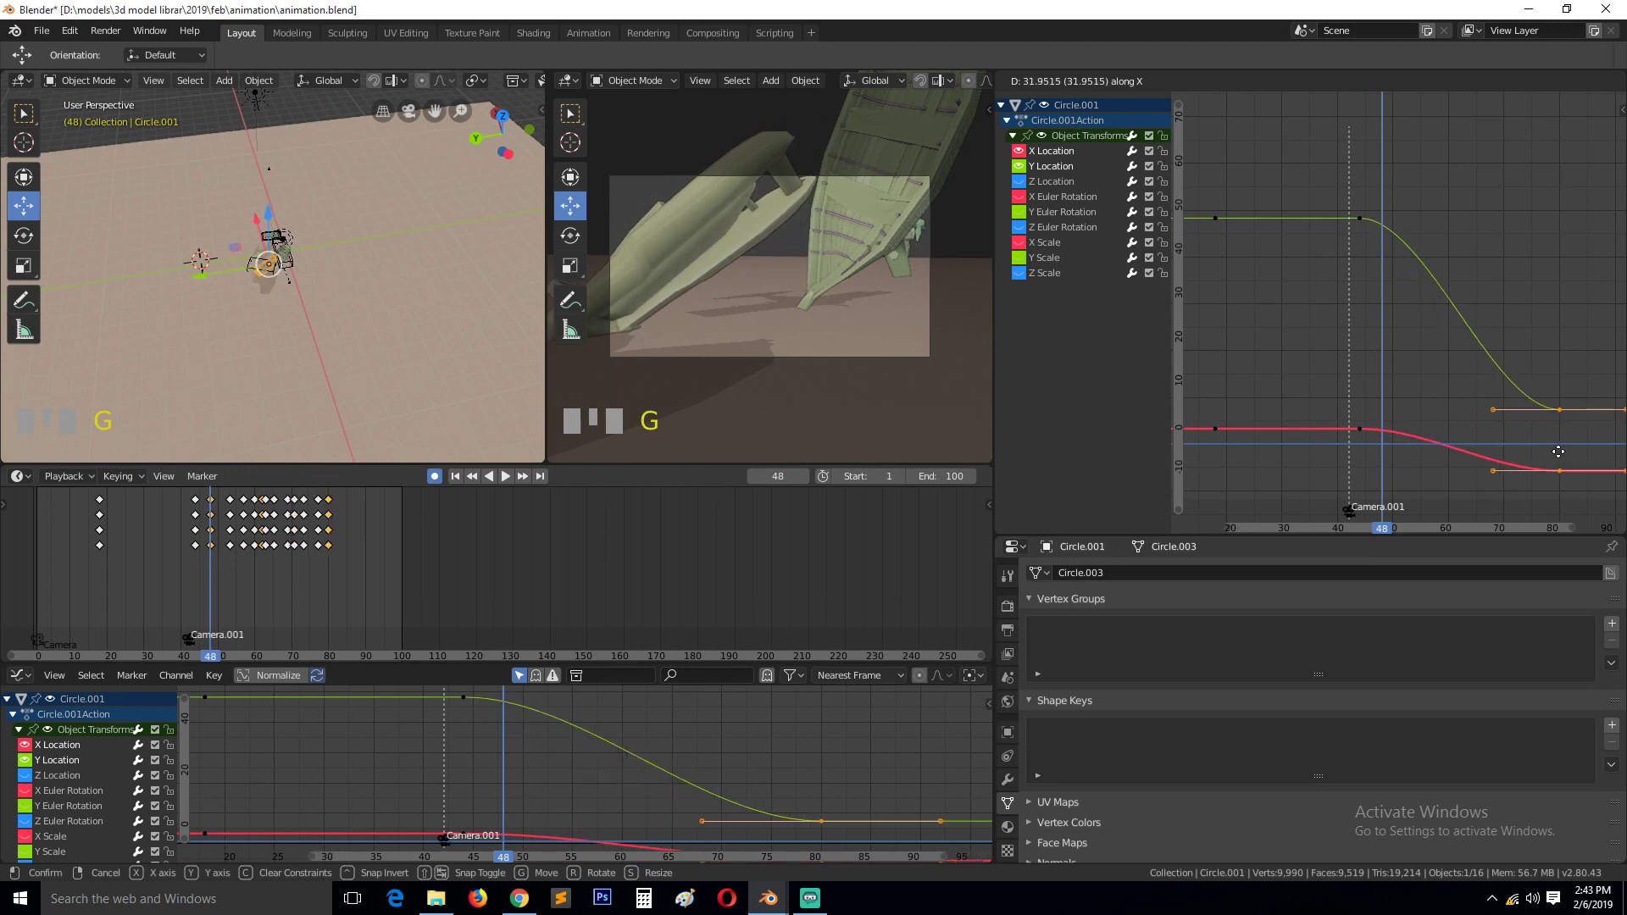
pyautogui.click(1559, 451)
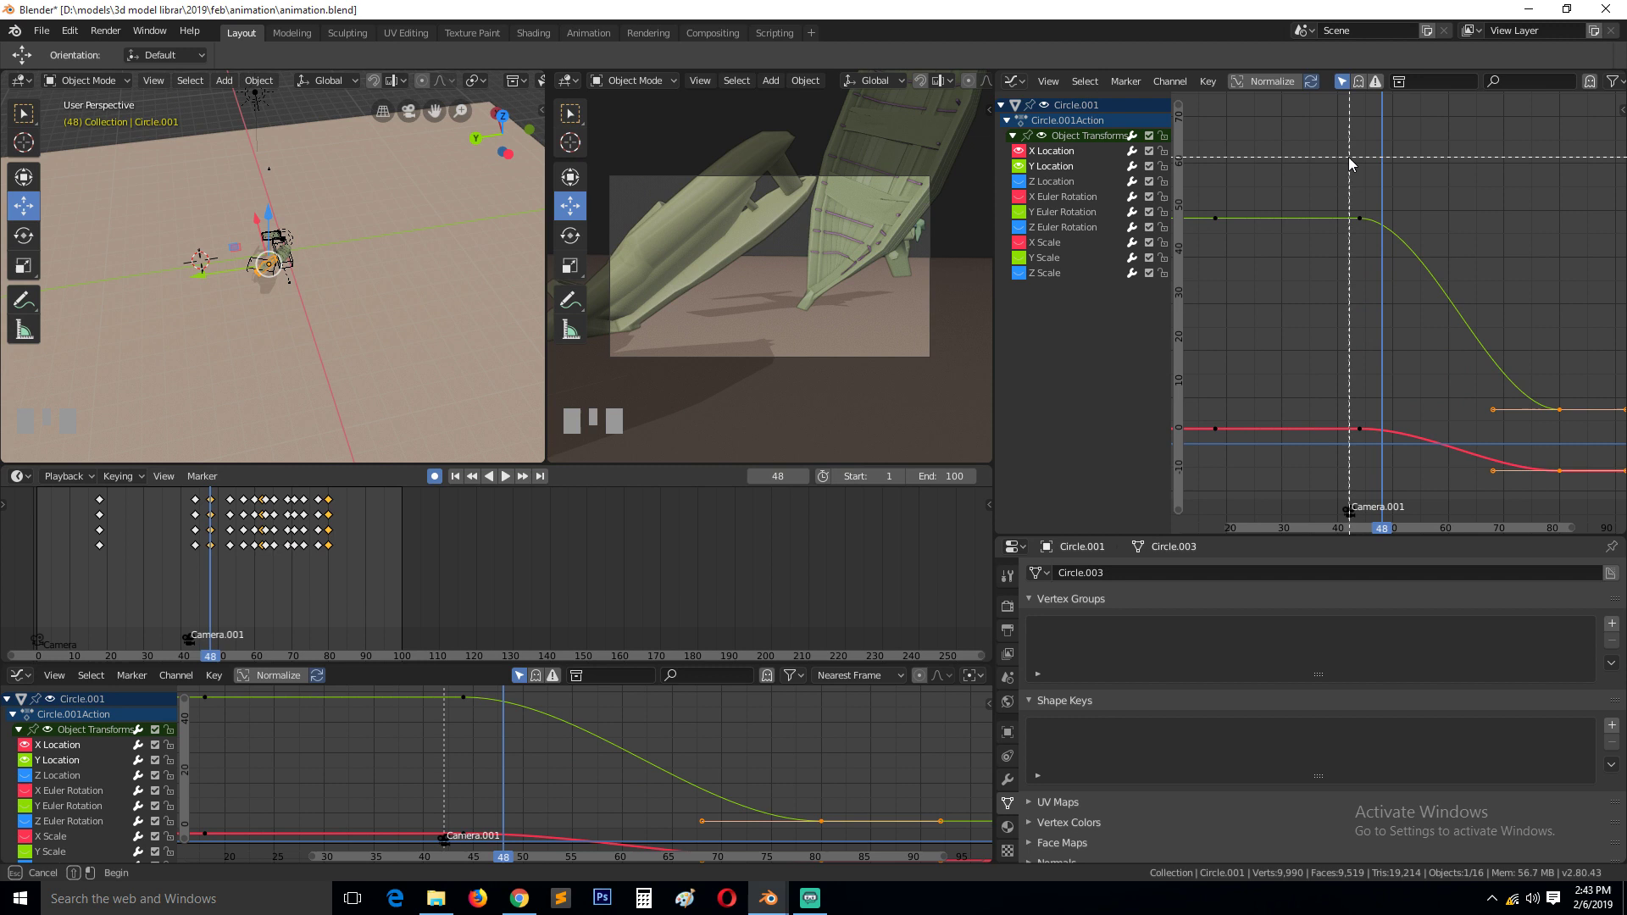
pyautogui.moveTo(1349, 155); pyautogui.dragTo(1553, 498)
# - Give the selected location keys Vector handles so segments run straight
pyautogui.rightClick(1466, 380)
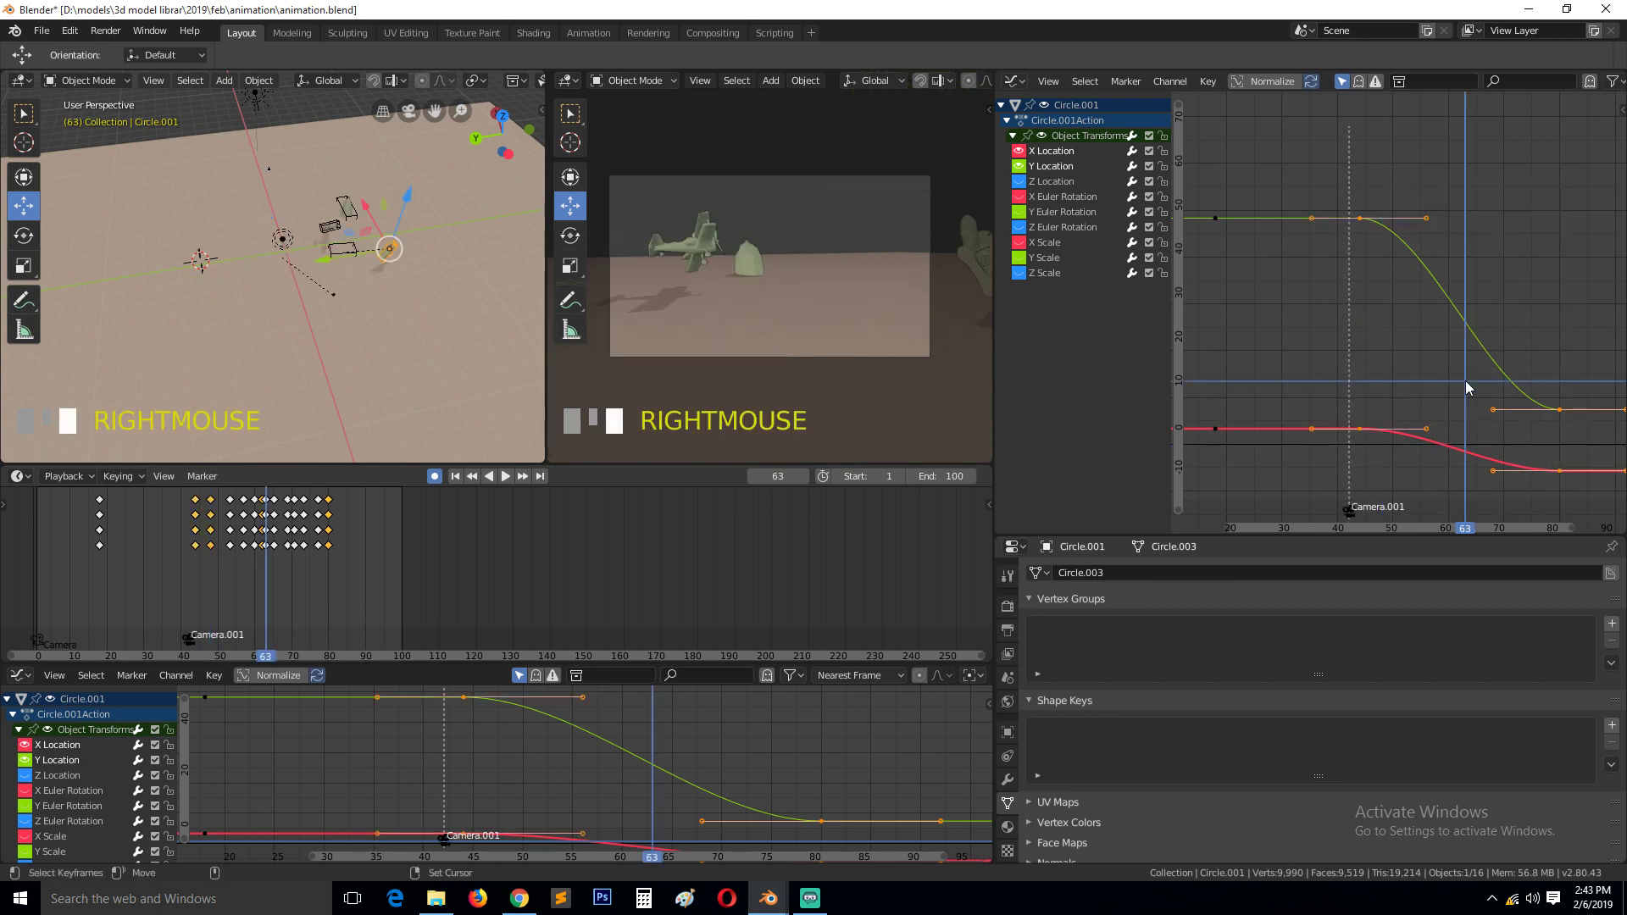
pyautogui.press('v')
pyautogui.click(1389, 279)
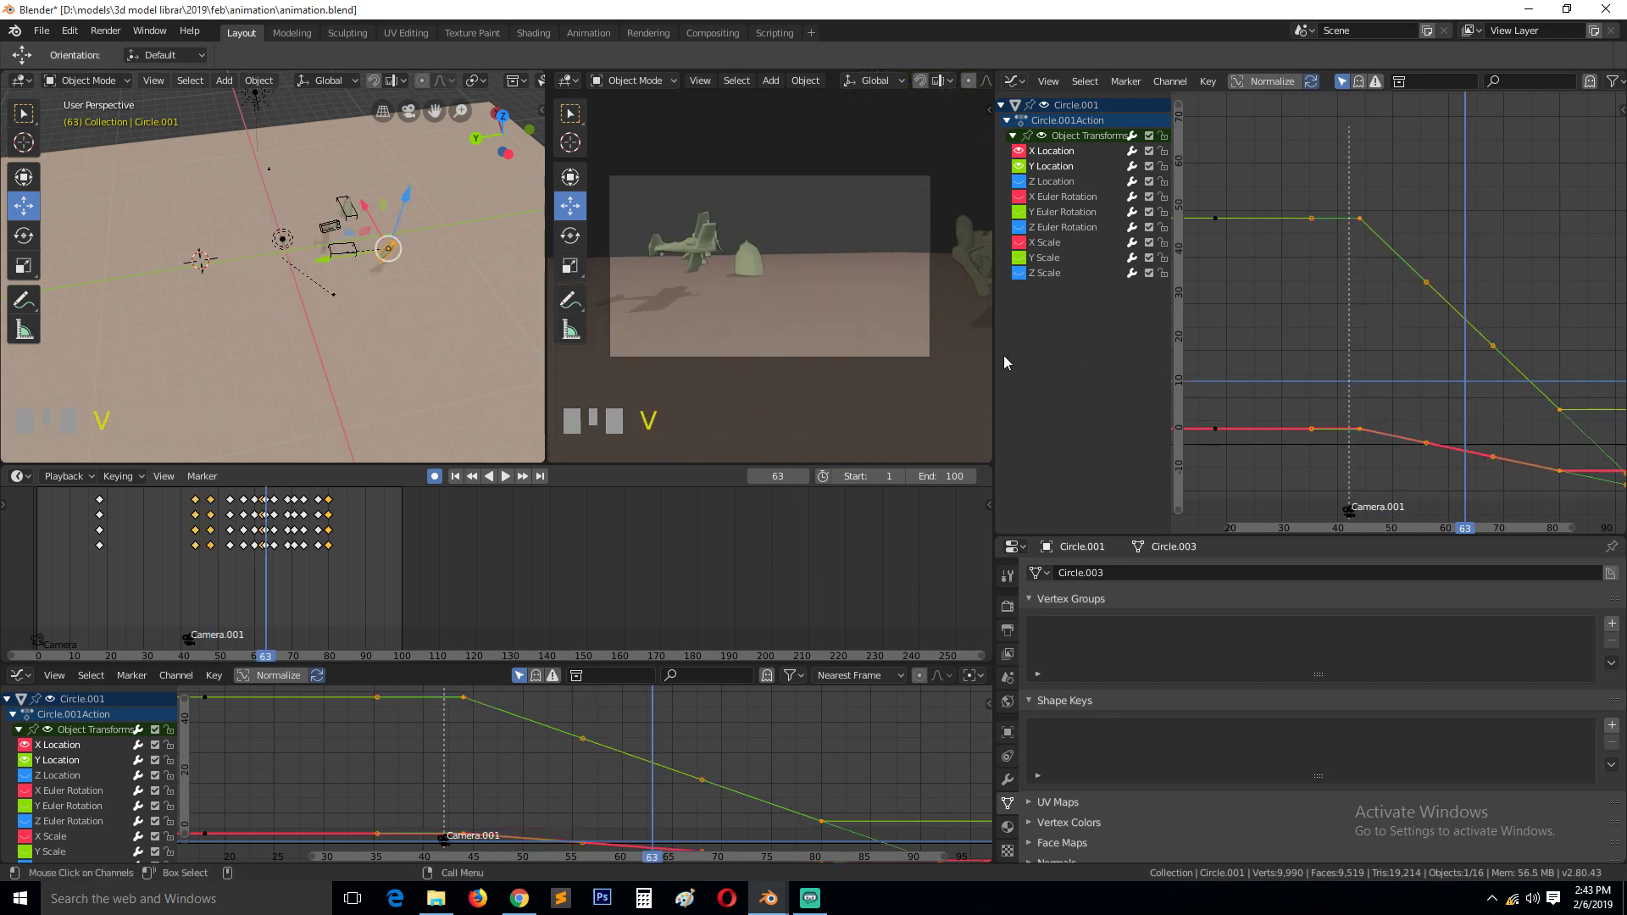
# - Play the animation from the start, then scrub forward to about frame 47
pyautogui.rightClick(44, 501)
pyautogui.press('space')
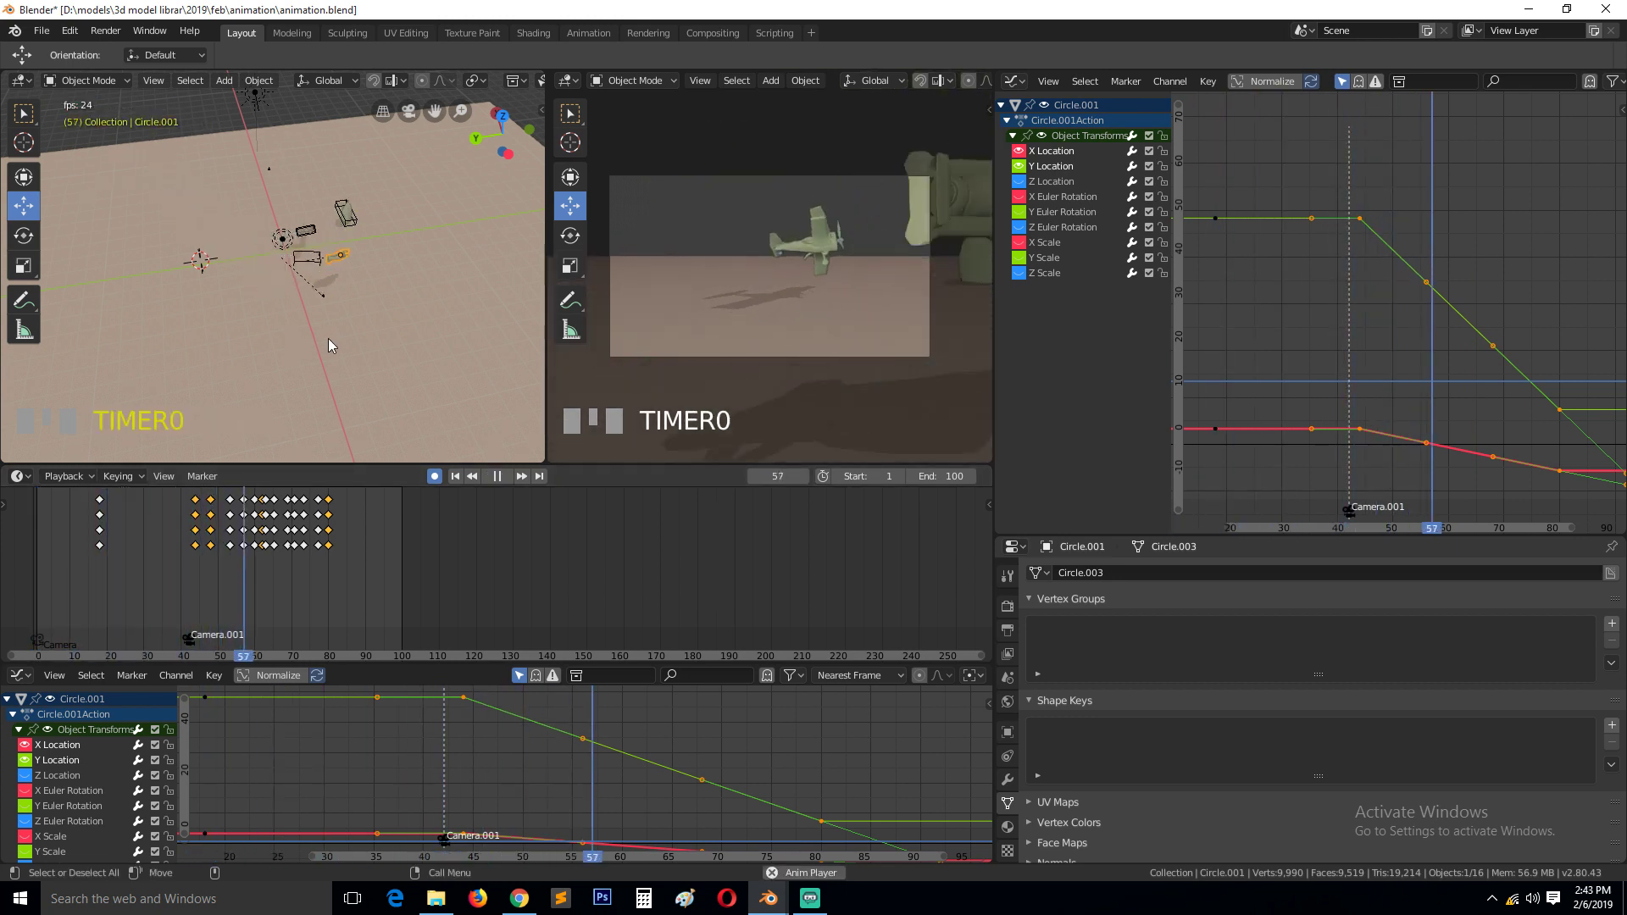
pyautogui.press('Escape')
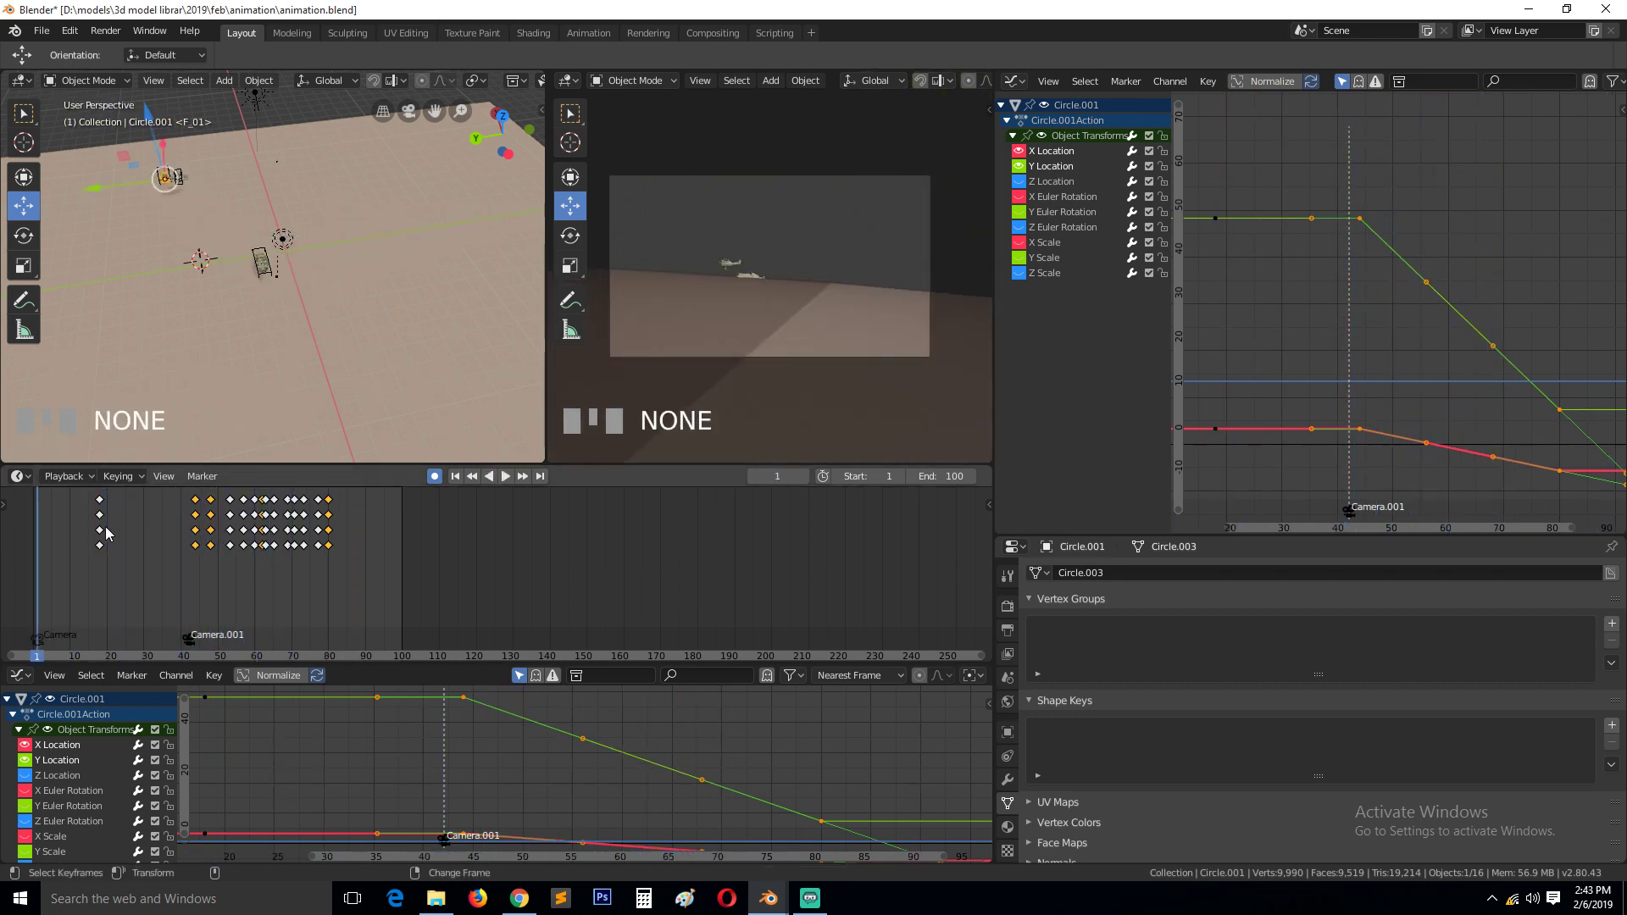
pyautogui.moveTo(108, 533); pyautogui.dragTo(211, 545, button='right')
# - Isolate Circle.001's Z Location curve and raise its first bounce peak key higher
pyautogui.click(676, 238)
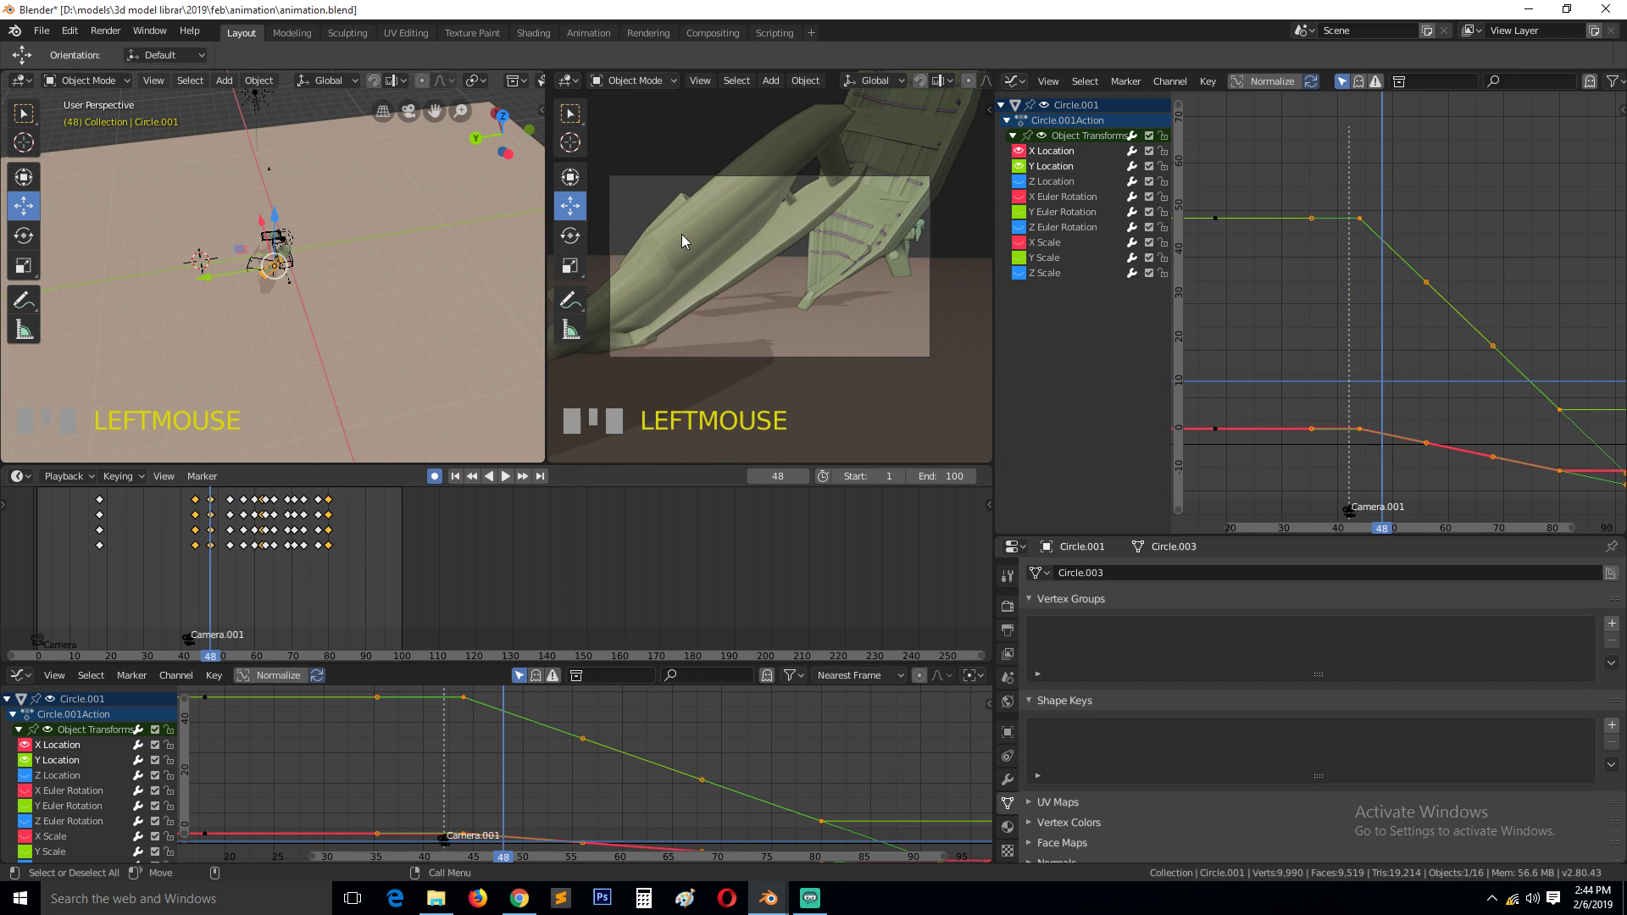
pyautogui.scroll(2, 307, 362)
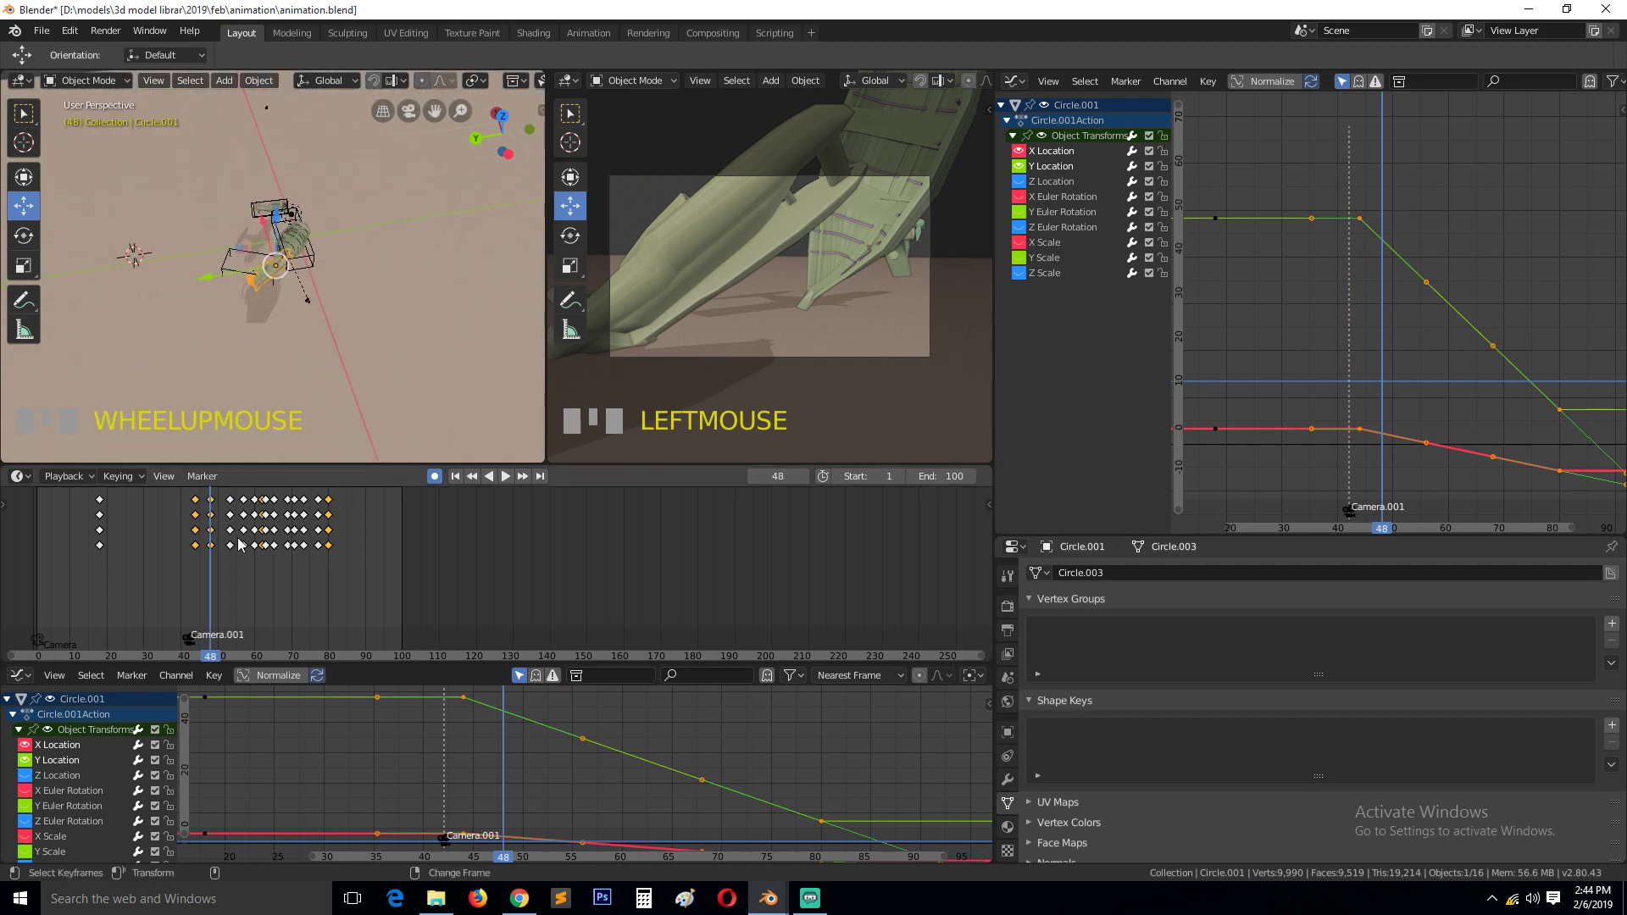
pyautogui.press('Up')
pyautogui.press('Down')
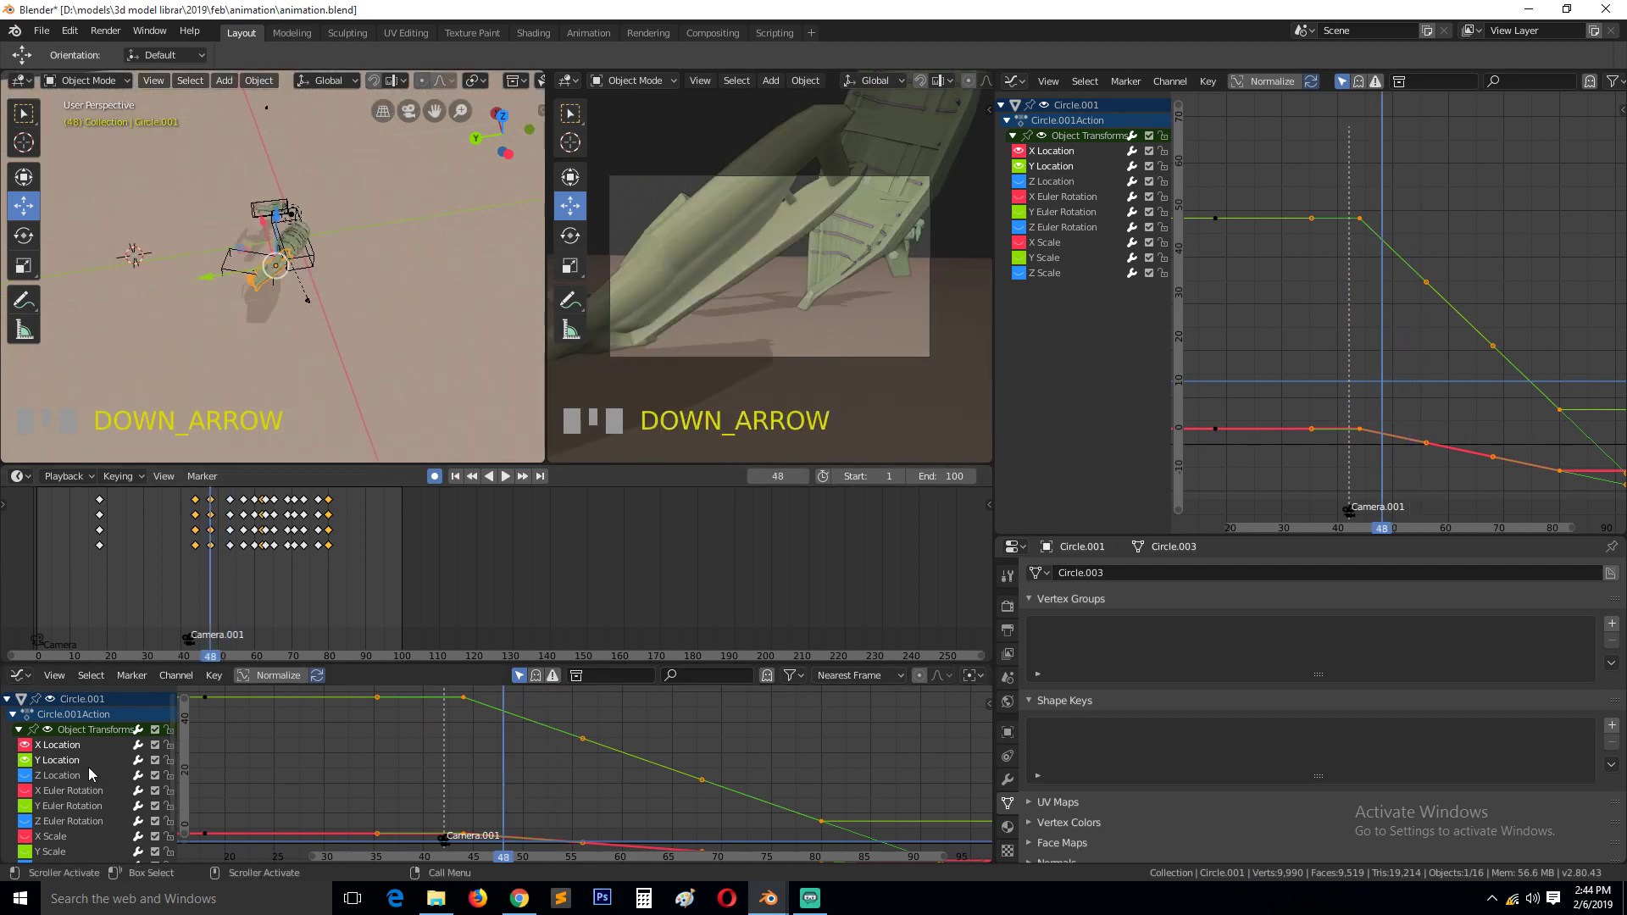
pyautogui.click(26, 759)
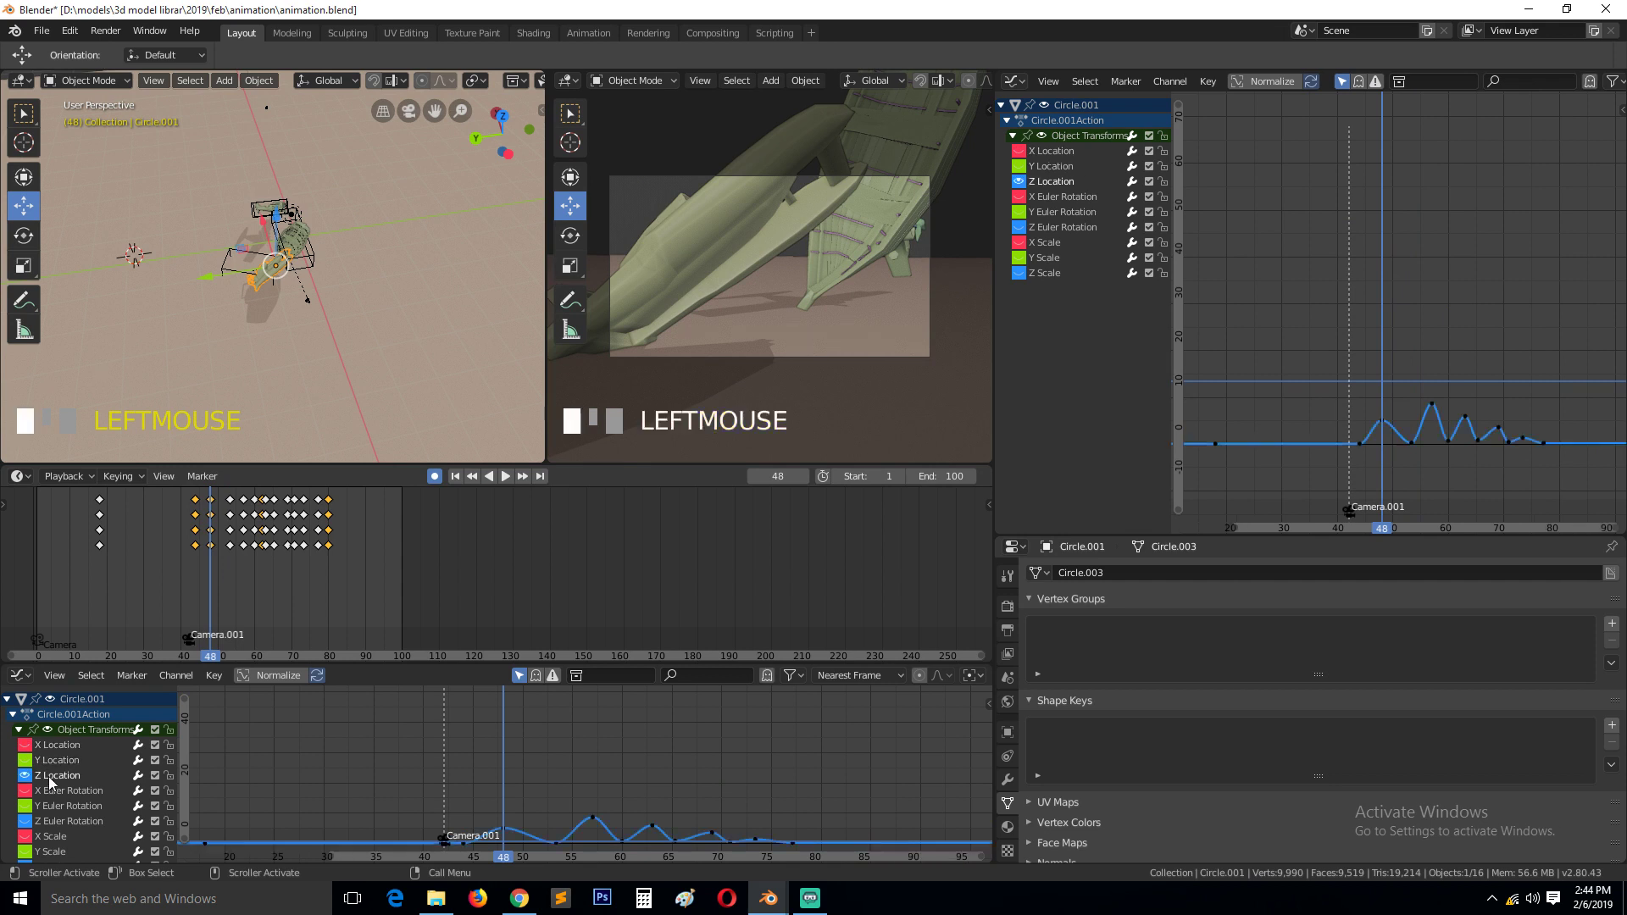
pyautogui.keyDown('ctrl'); pyautogui.moveTo(629, 796); pyautogui.dragTo(648, 786, button='middle'); pyautogui.keyUp('ctrl')
pyautogui.press('g')
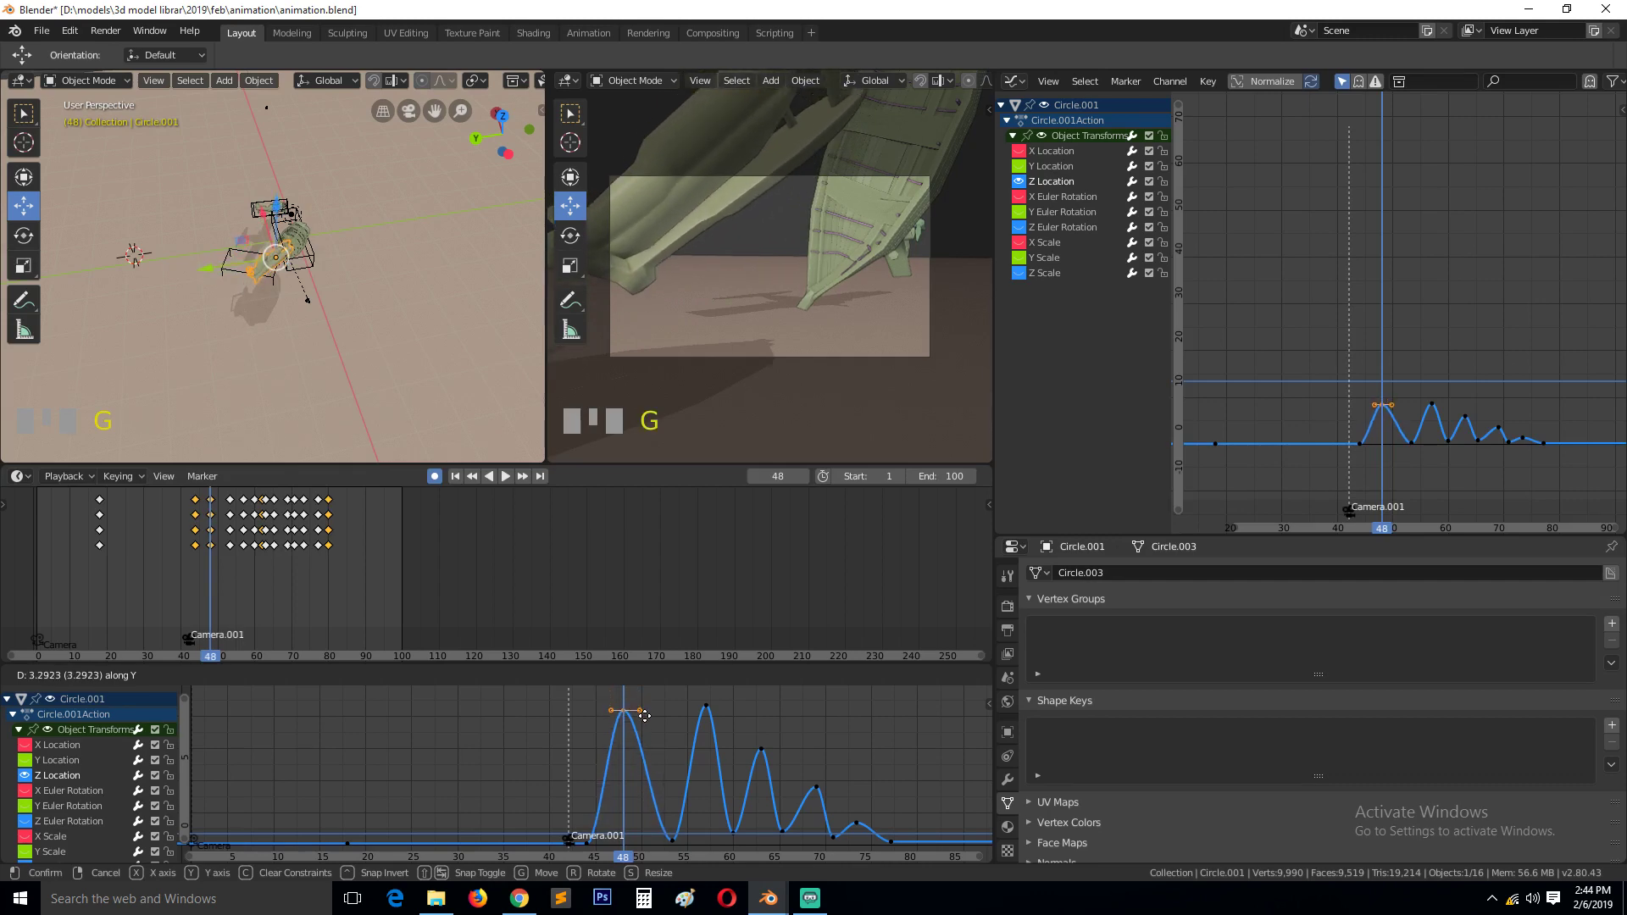
pyautogui.click(632, 711)
# - Select all bounce keyframes and rescale their timing around frame 44, cancelling further stretch attempts
pyautogui.rightClick(582, 727)
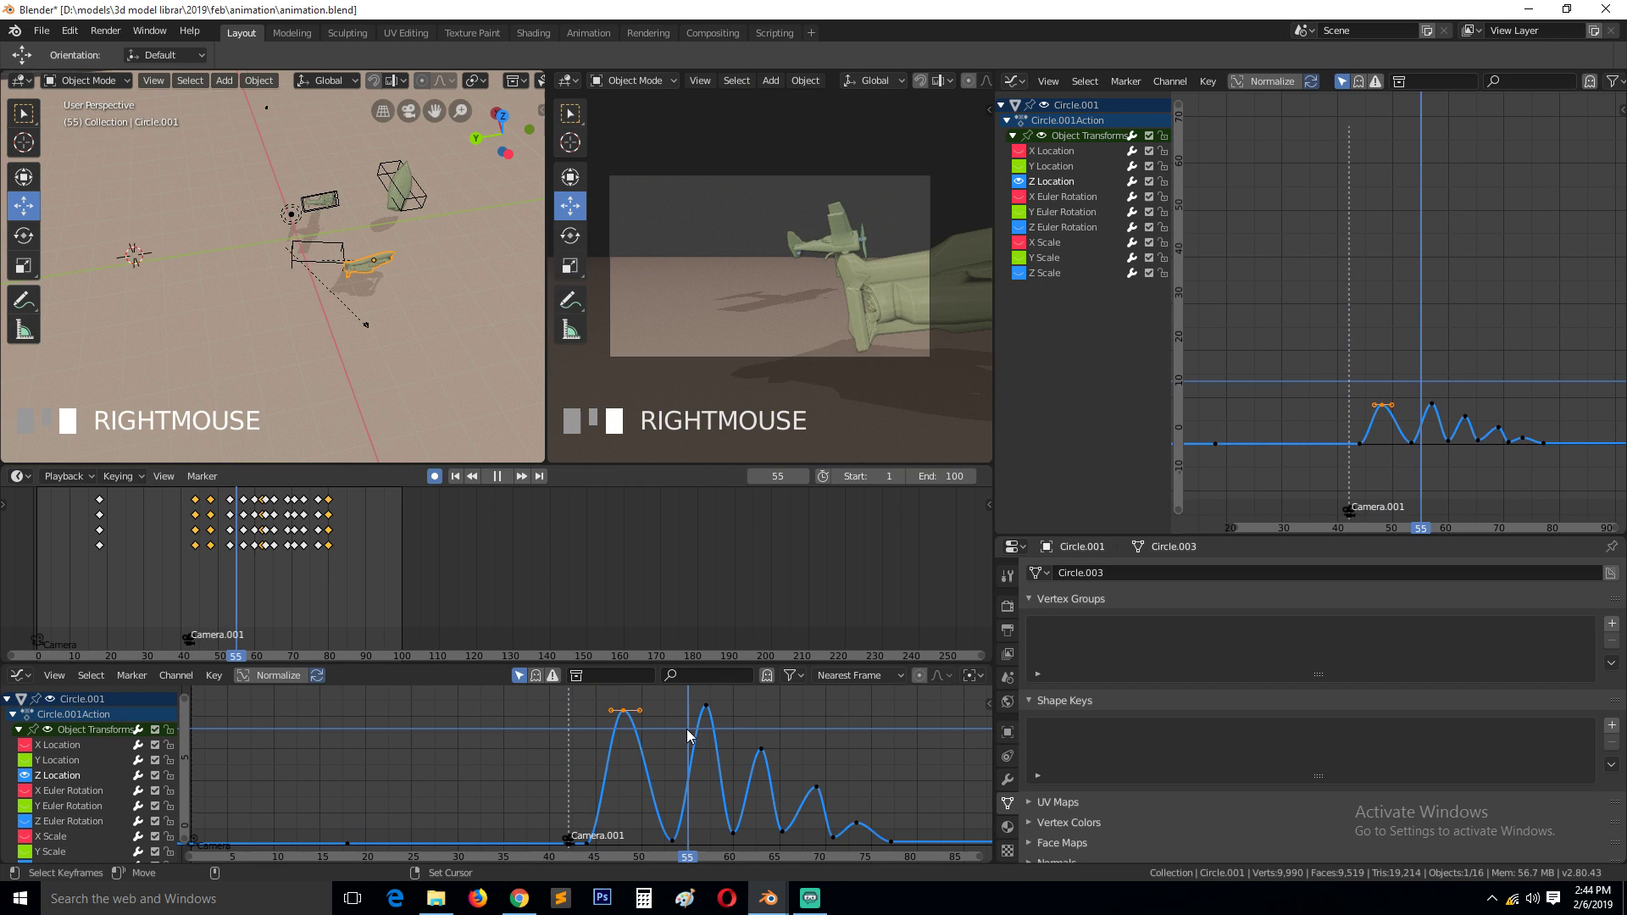
pyautogui.rightClick(657, 730)
pyautogui.scroll(-3, 657, 730)
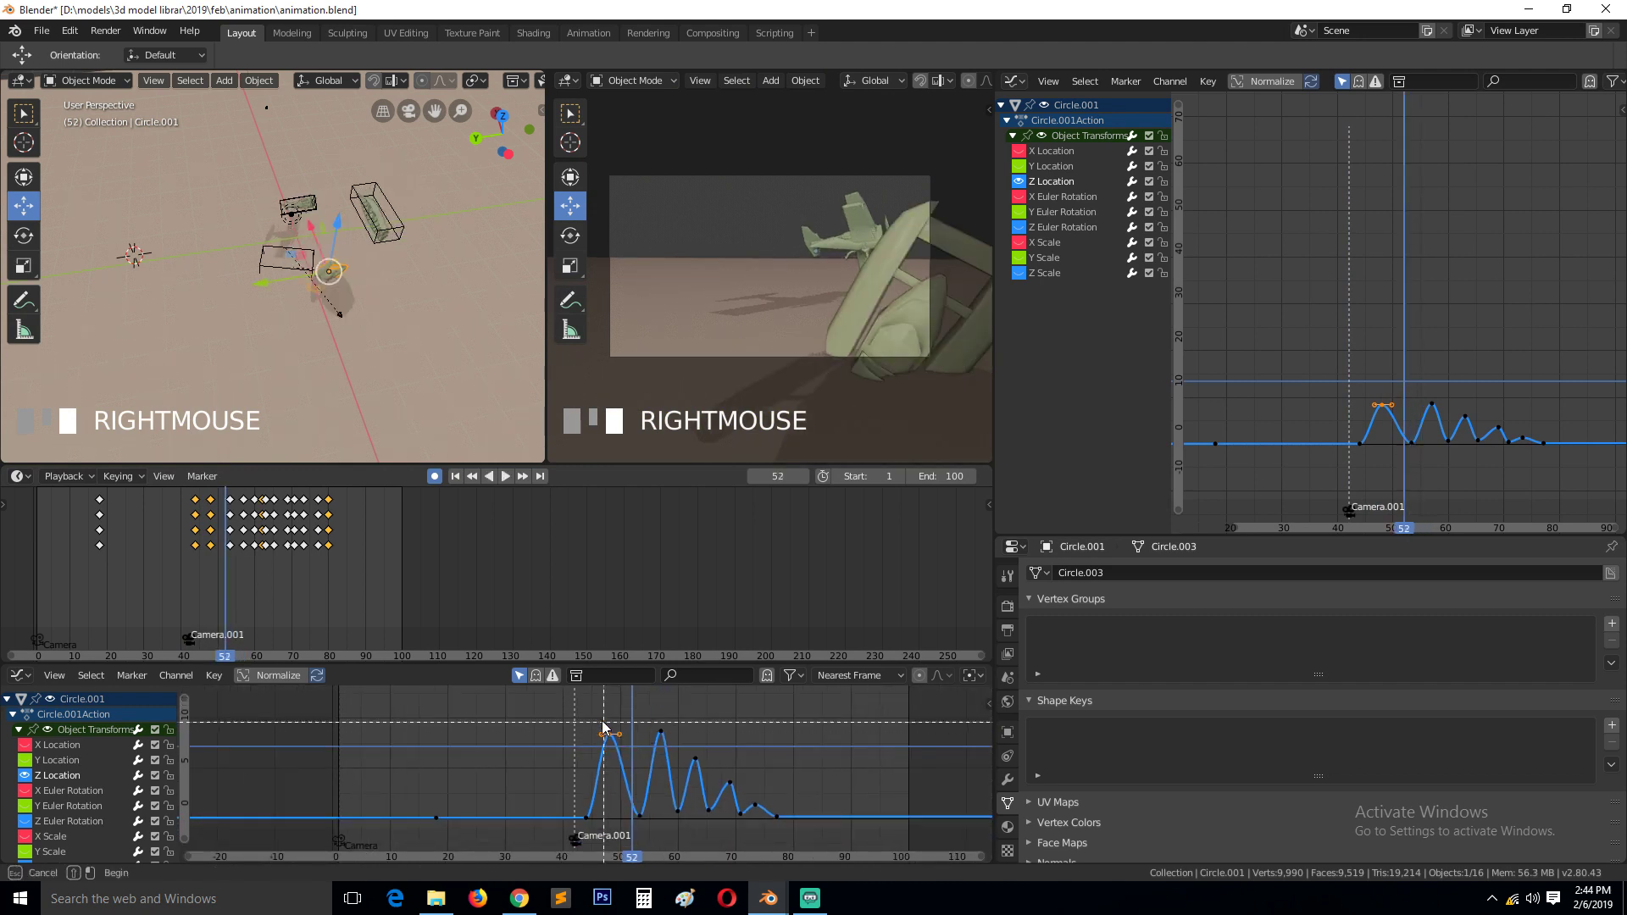
pyautogui.moveTo(534, 711); pyautogui.dragTo(793, 860)
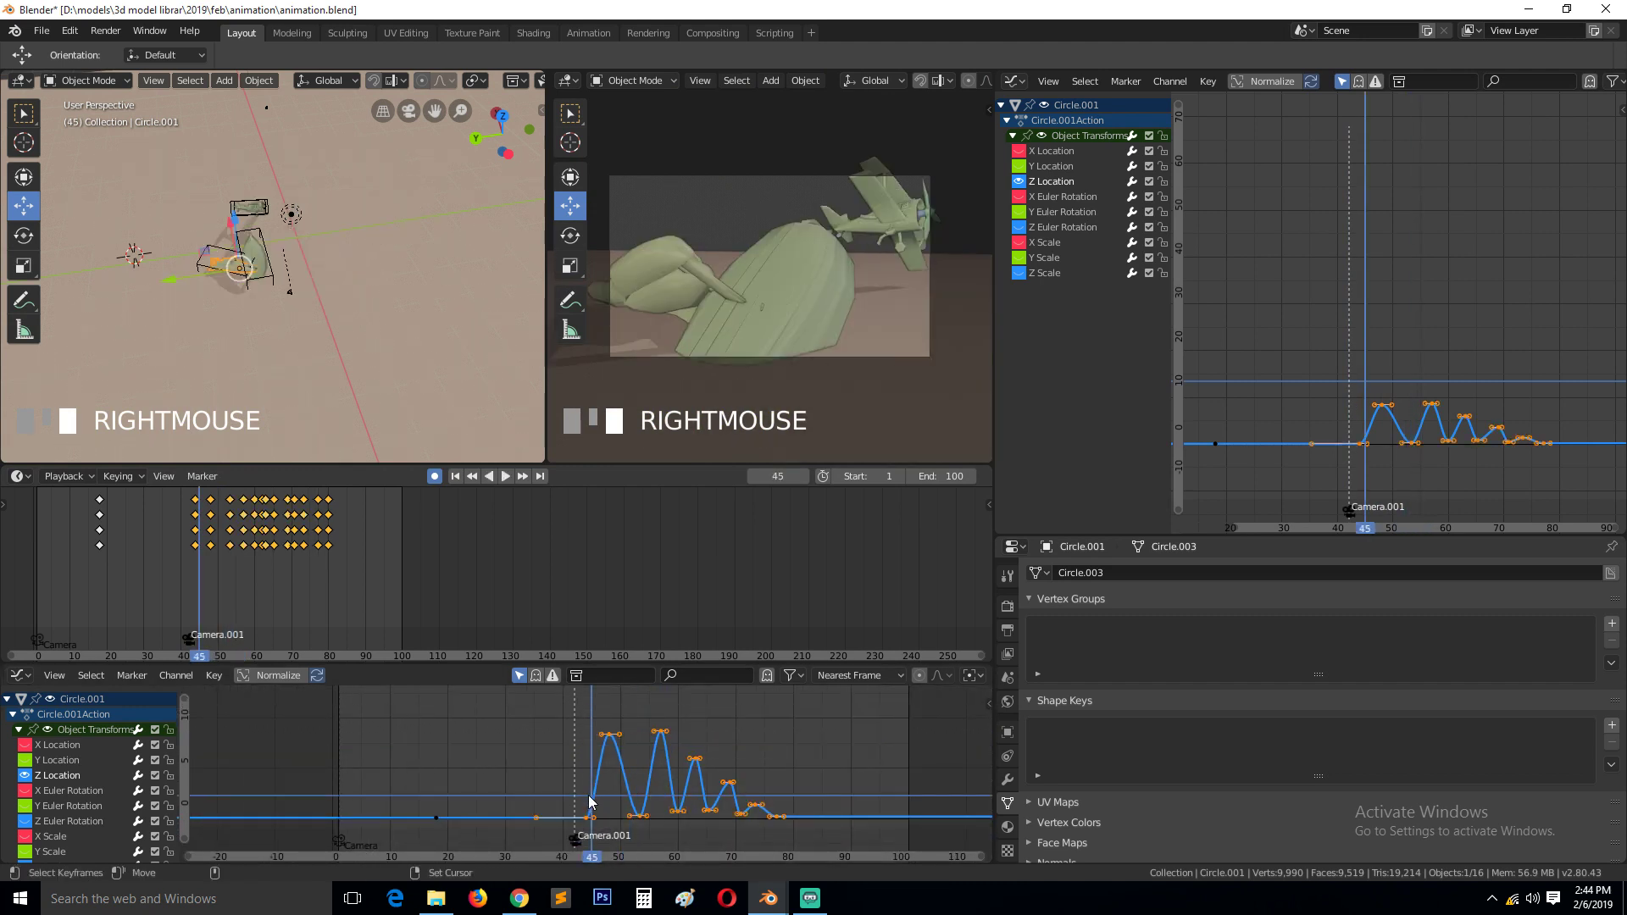
pyautogui.rightClick(583, 791)
pyautogui.press('s')
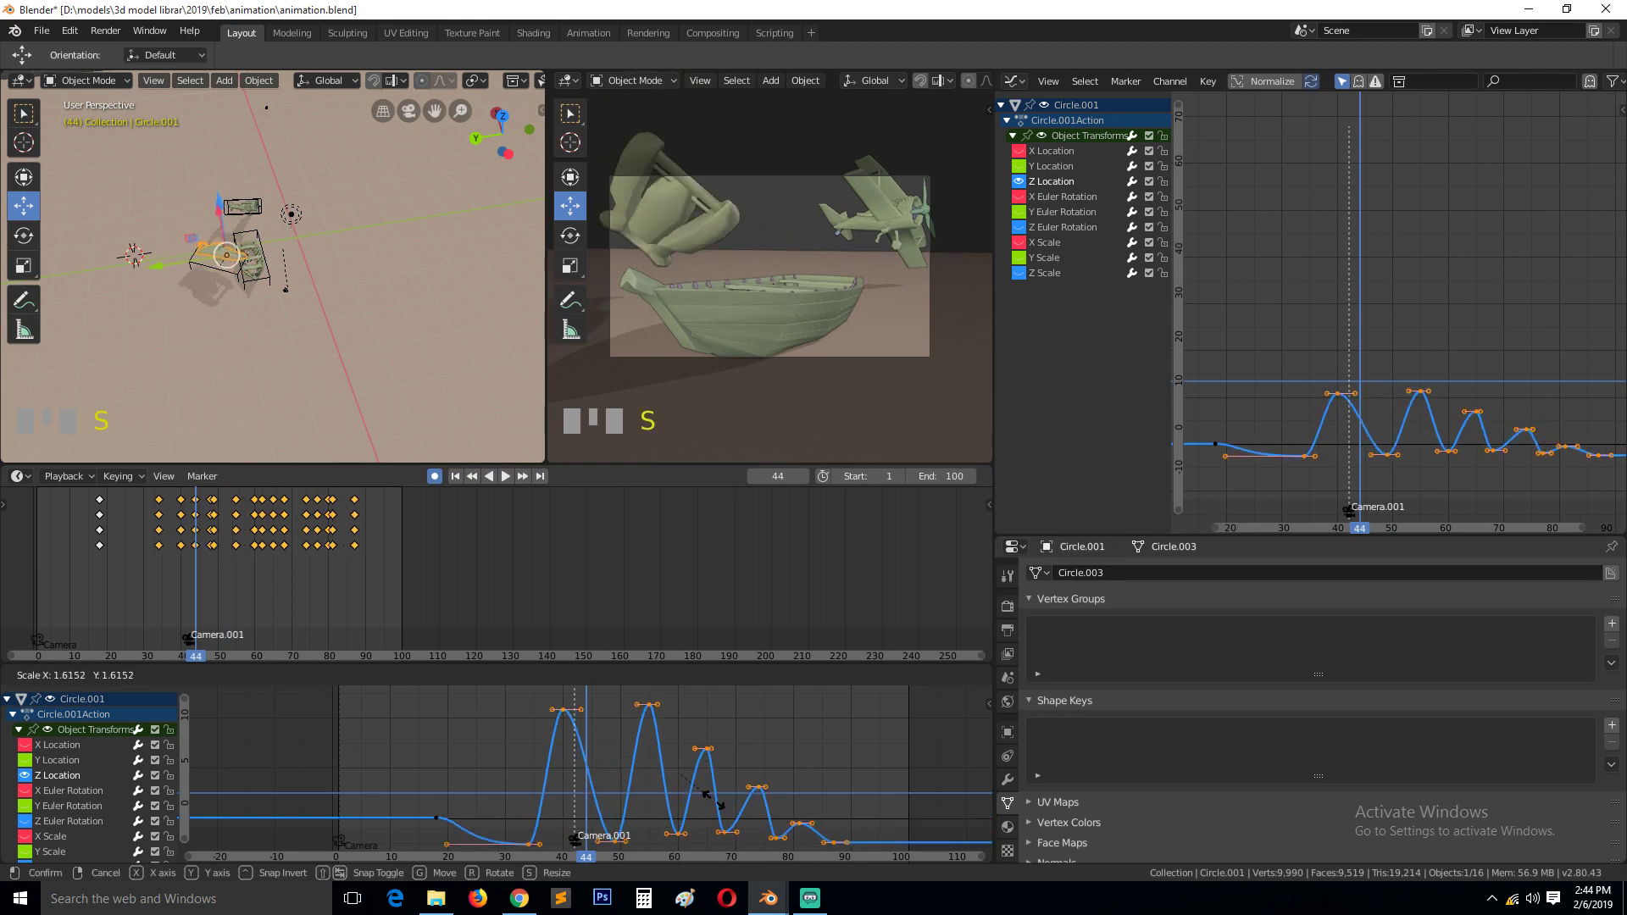
pyautogui.click(690, 756)
pyautogui.press('s')
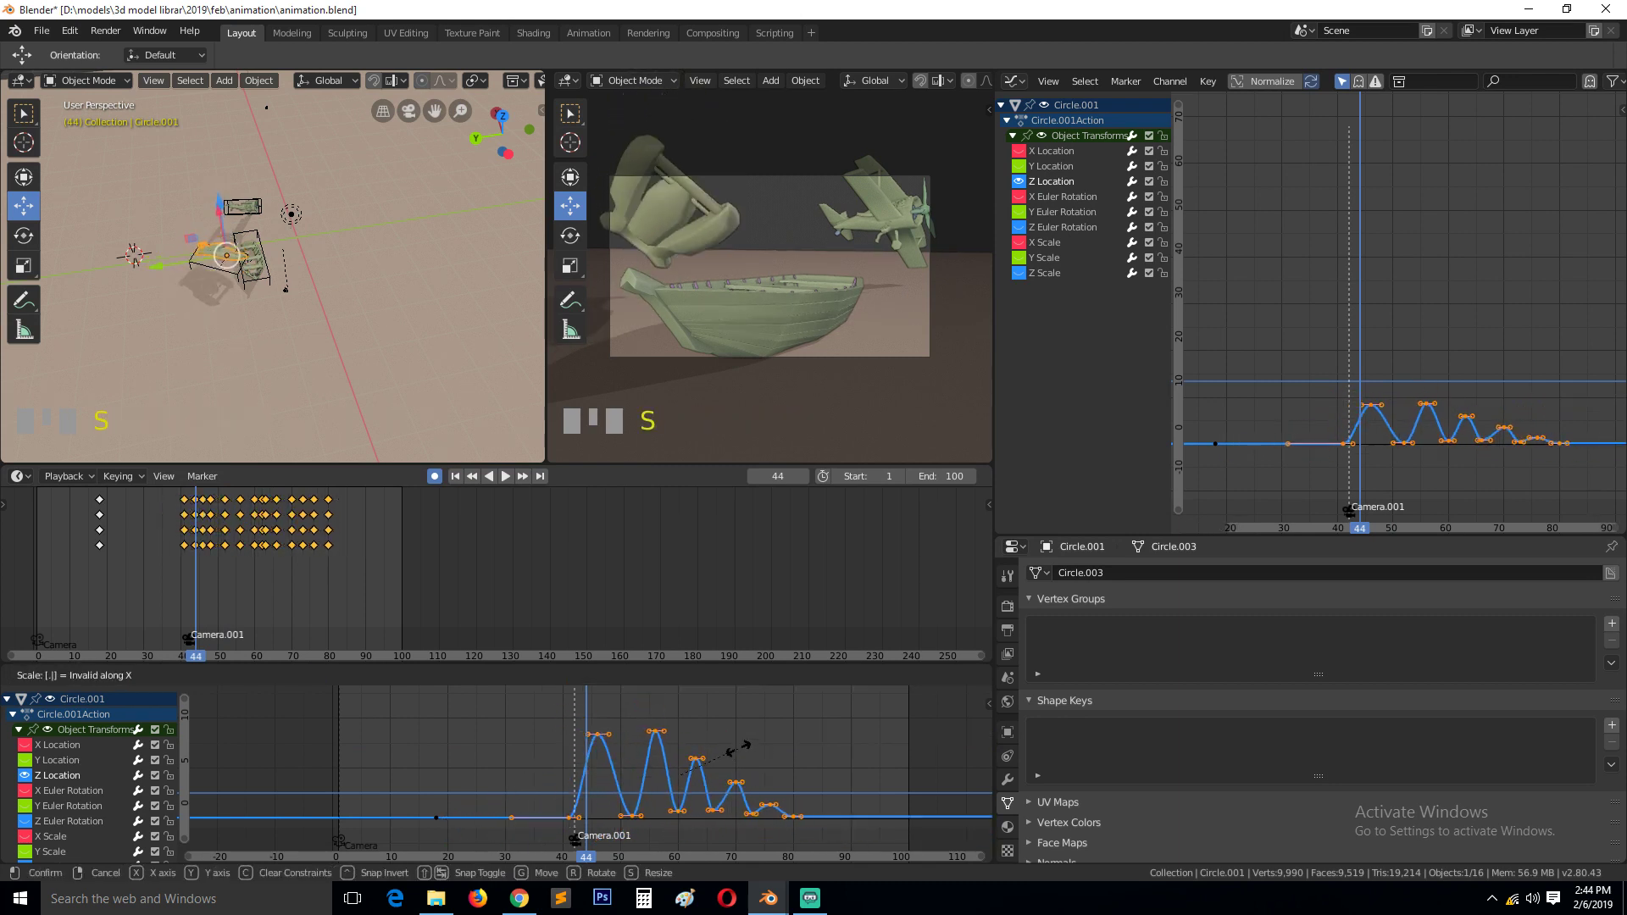
pyautogui.rightClick(767, 747)
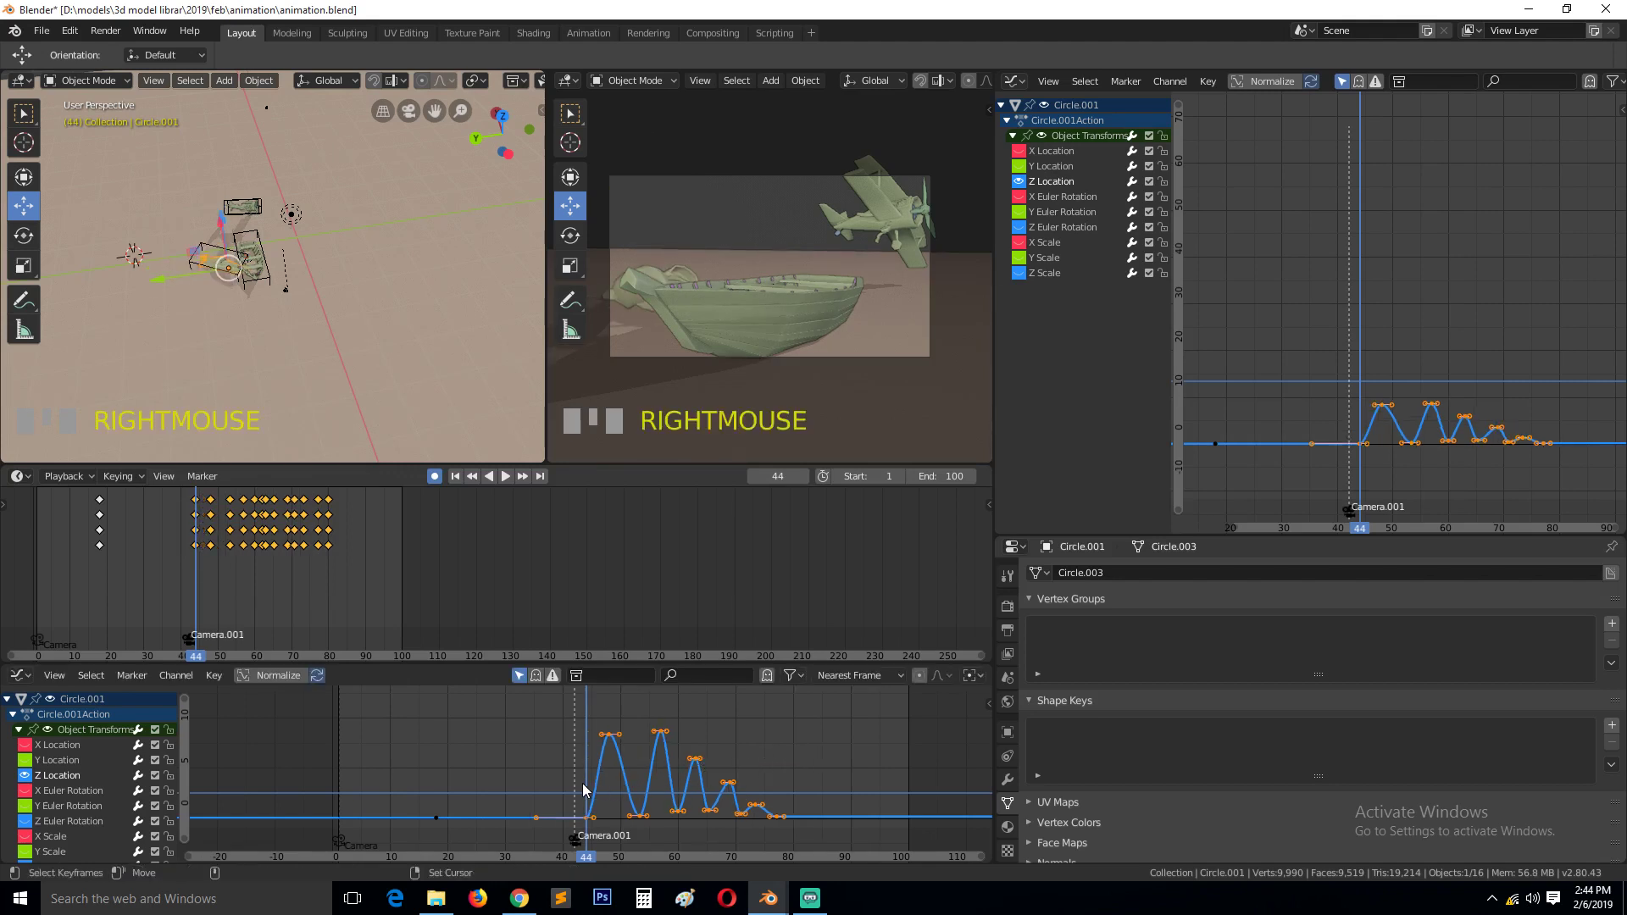
pyautogui.press('s')
pyautogui.rightClick(660, 787)
# - Push the later bounce keys out to about frame 100 with proportional falloff, then play back
pyautogui.rightClick(777, 820)
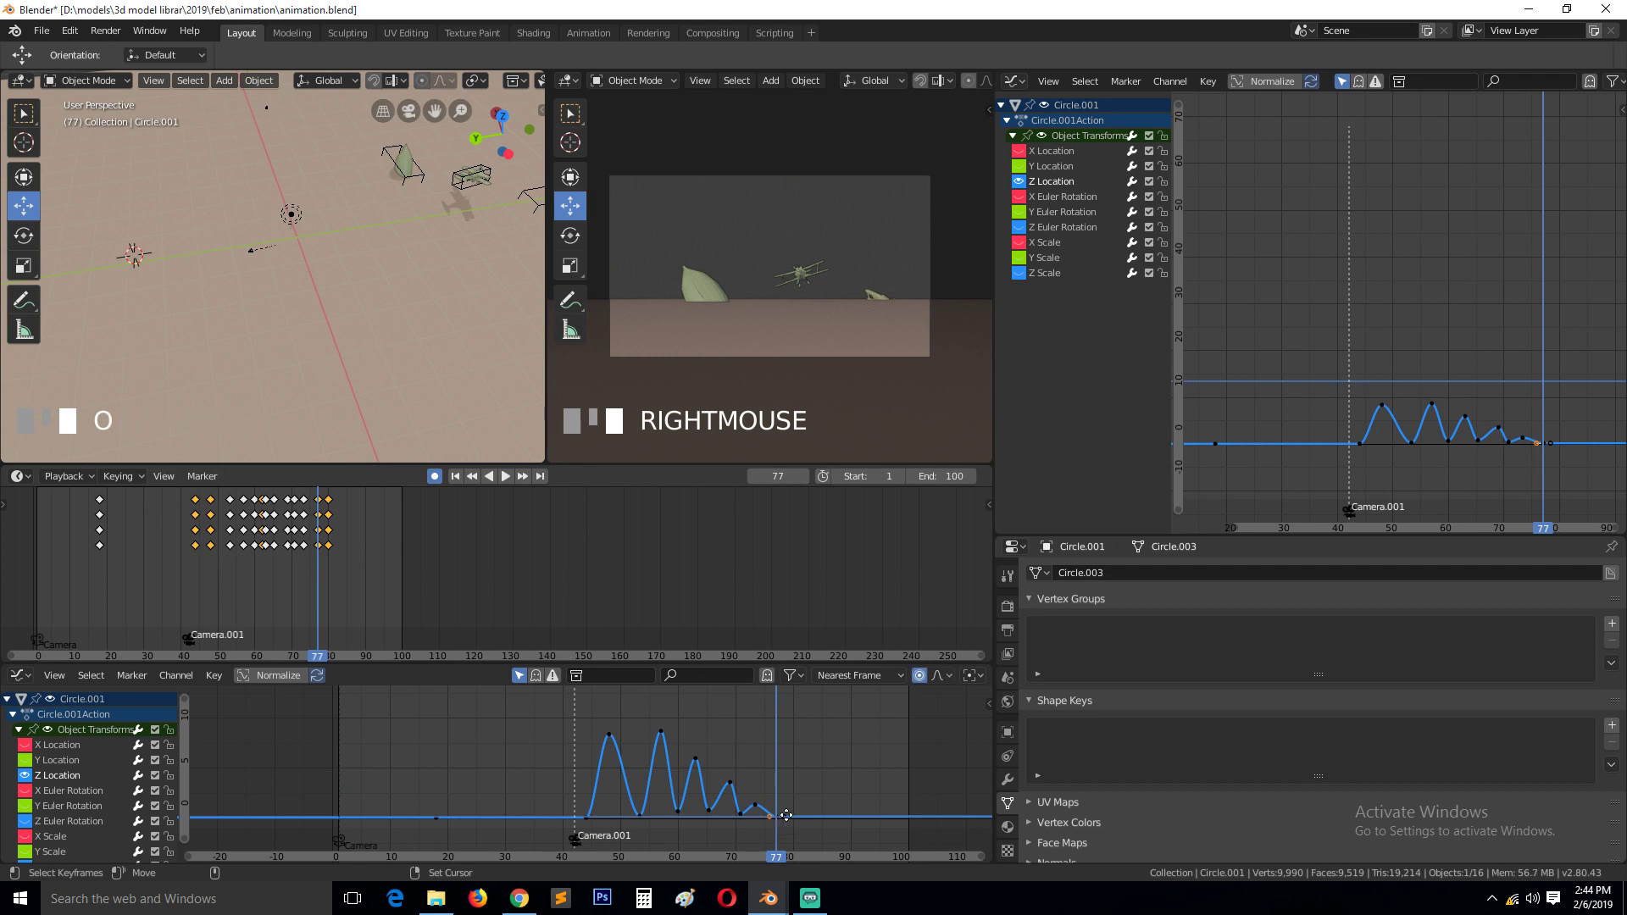
pyautogui.press('g')
pyautogui.scroll(-14, 813, 815)
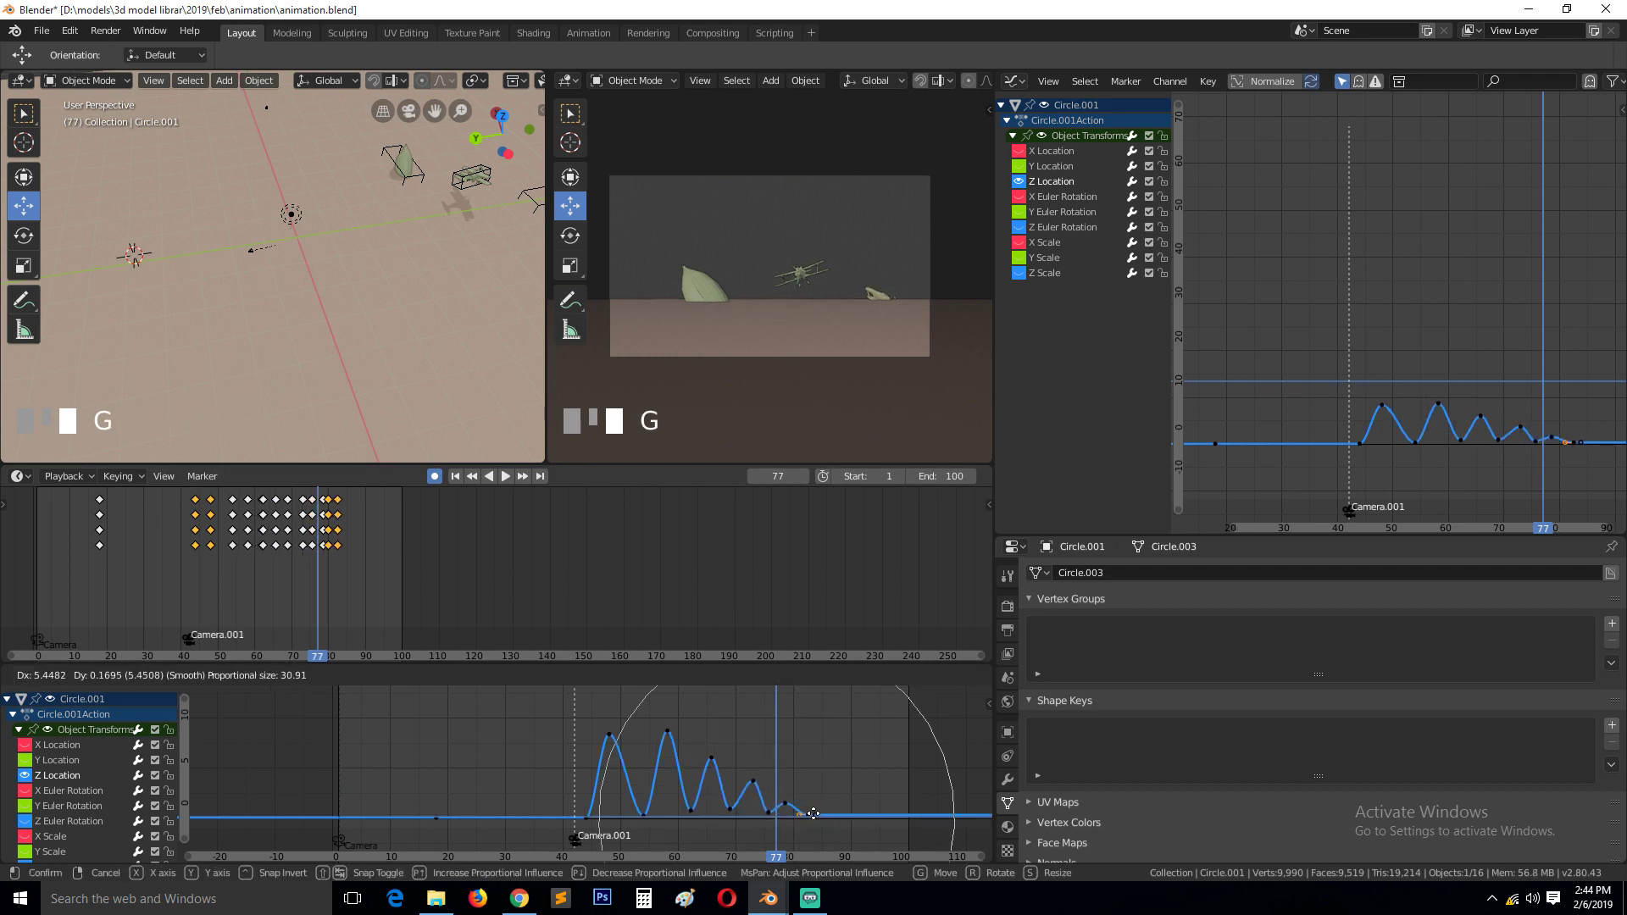
pyautogui.press('x')
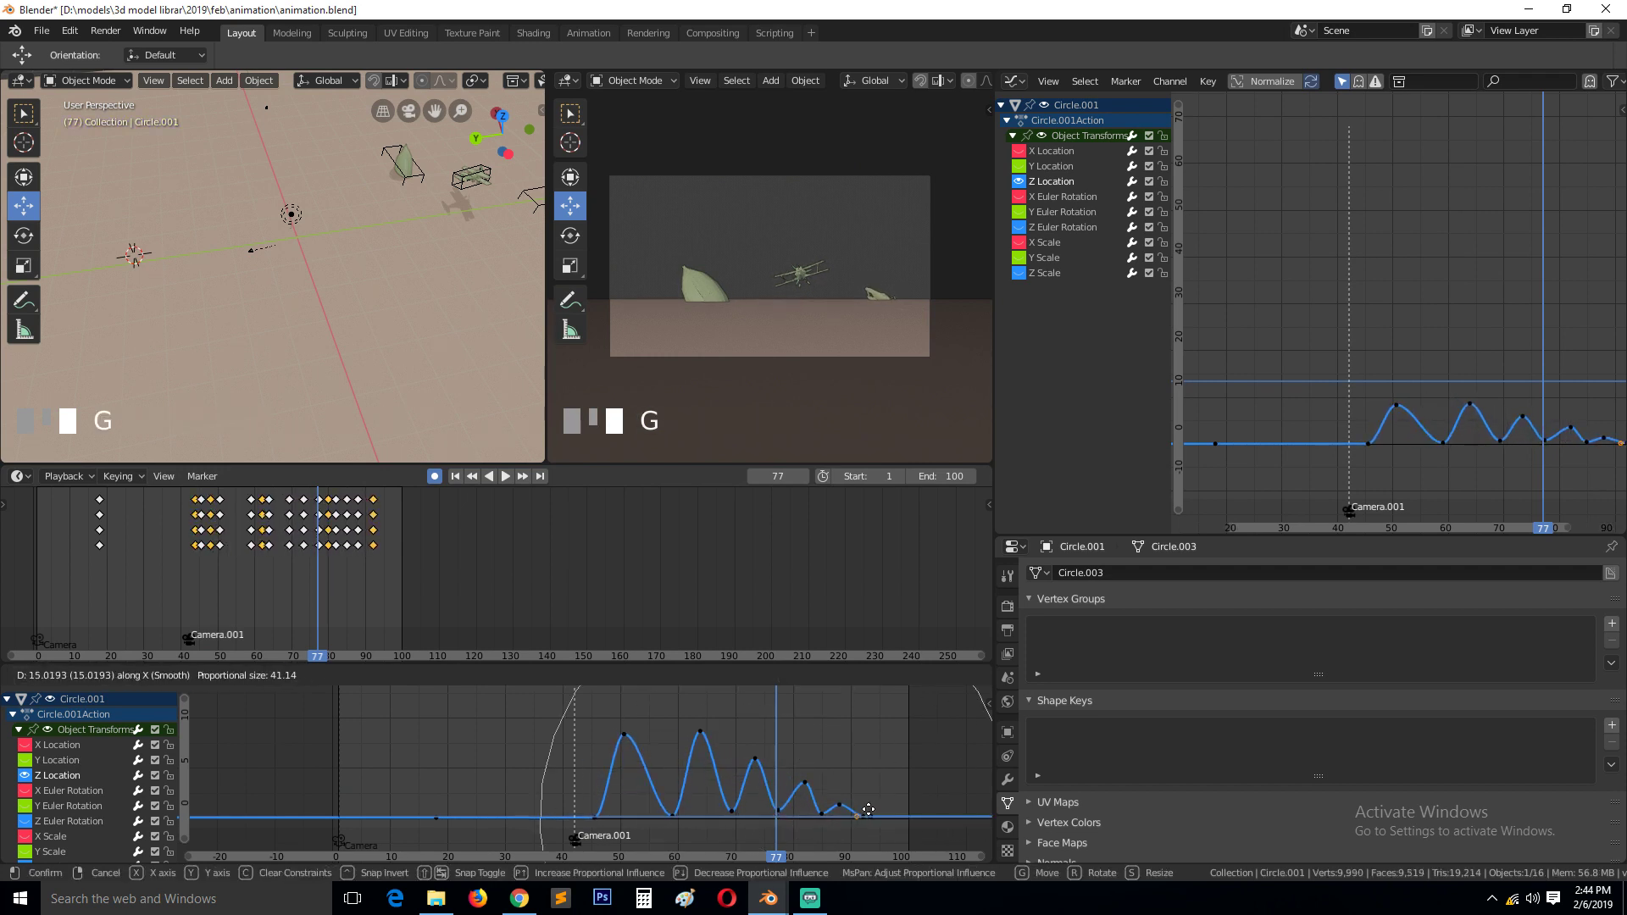
pyautogui.press('x')
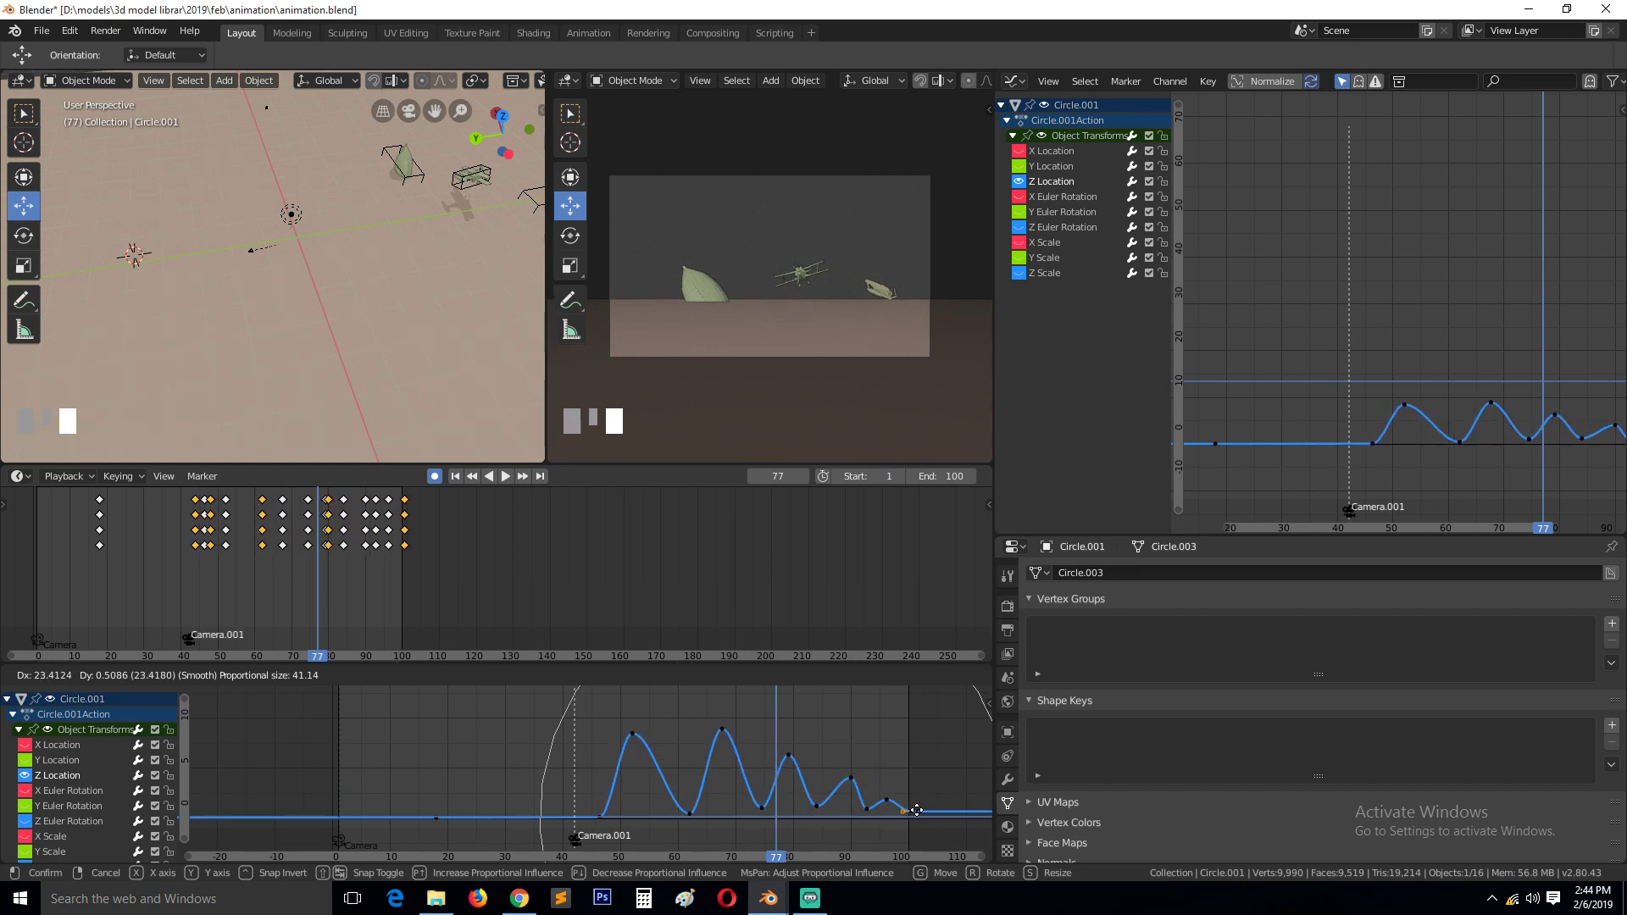
pyautogui.click(907, 810)
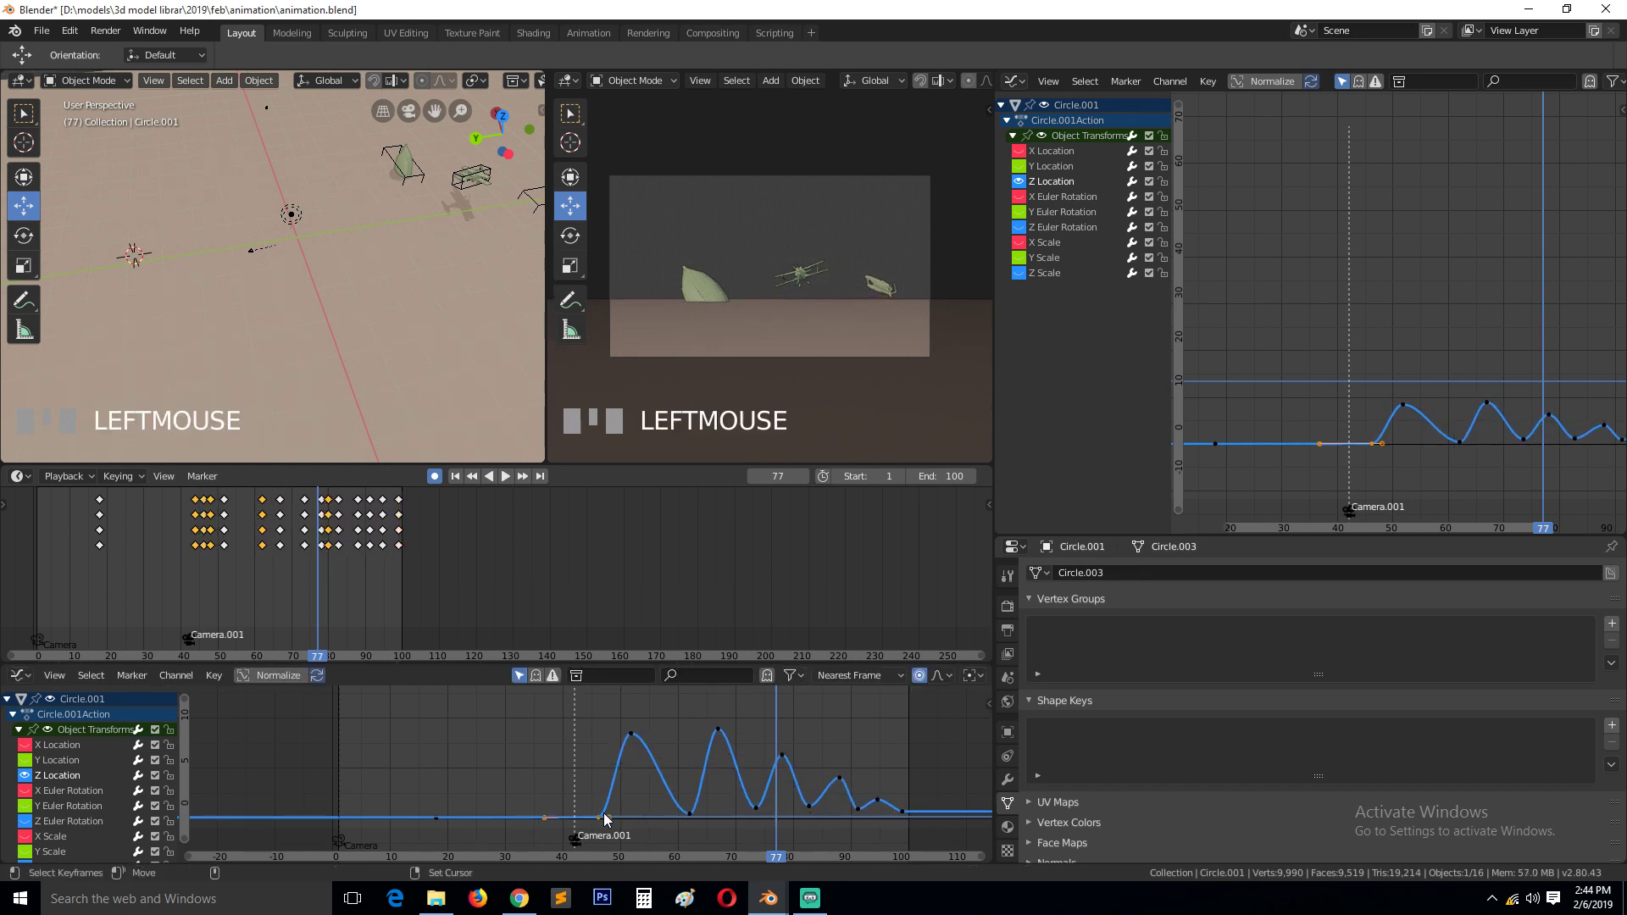
pyautogui.press('g')
pyautogui.click(601, 817)
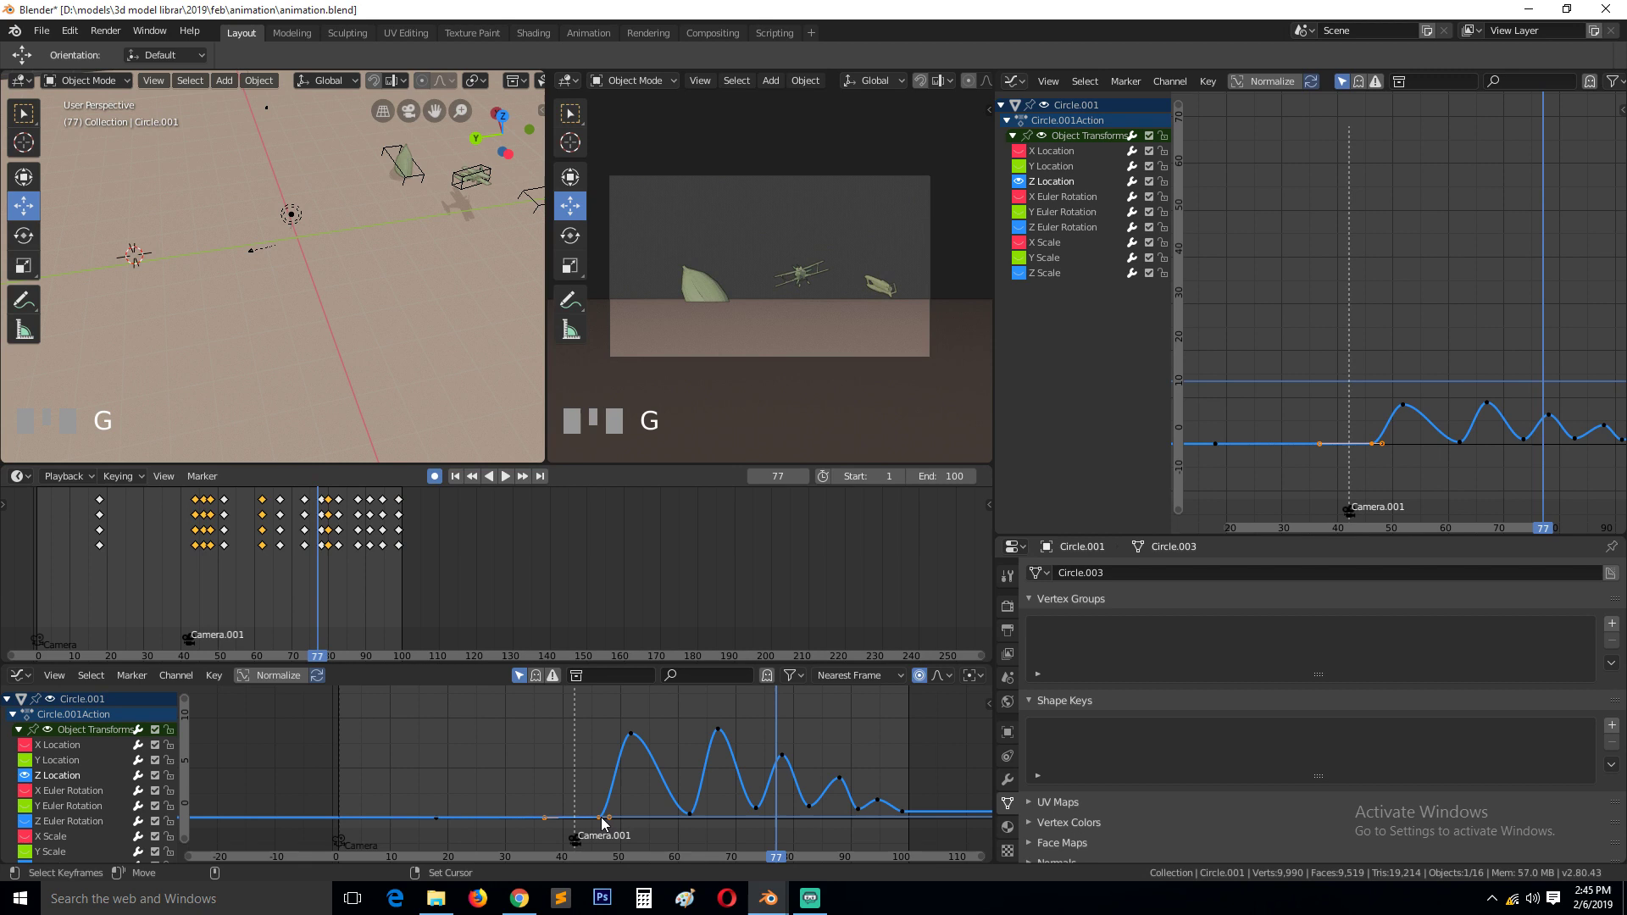
pyautogui.press('g')
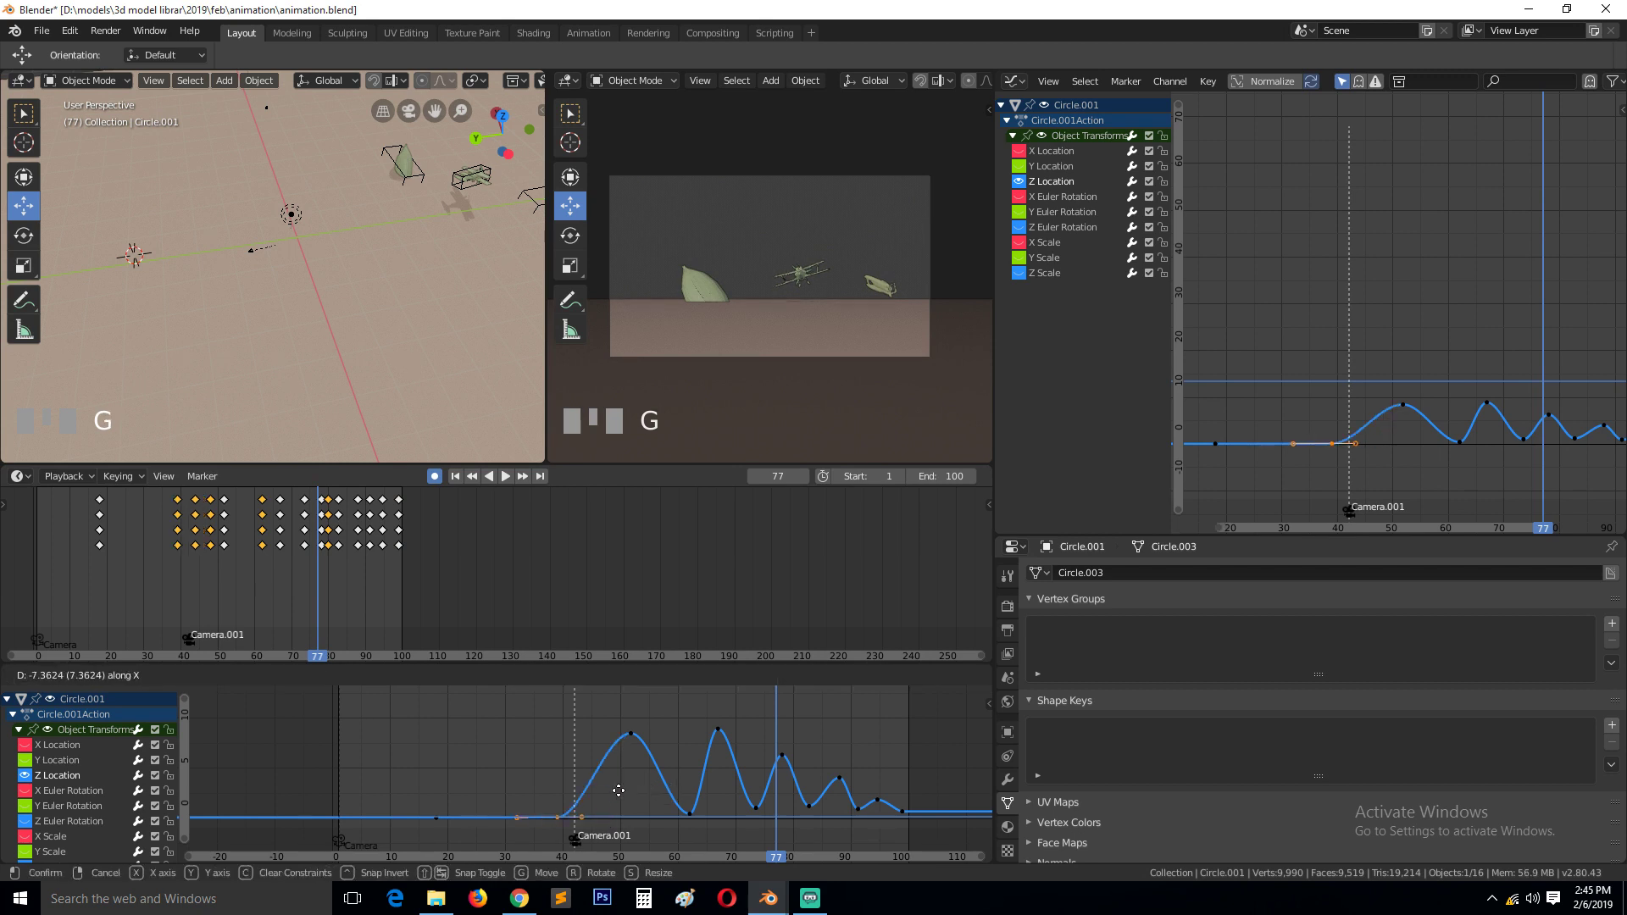
pyautogui.moveTo(648, 792); pyautogui.dragTo(355, 764, button='right')
pyautogui.press('space')
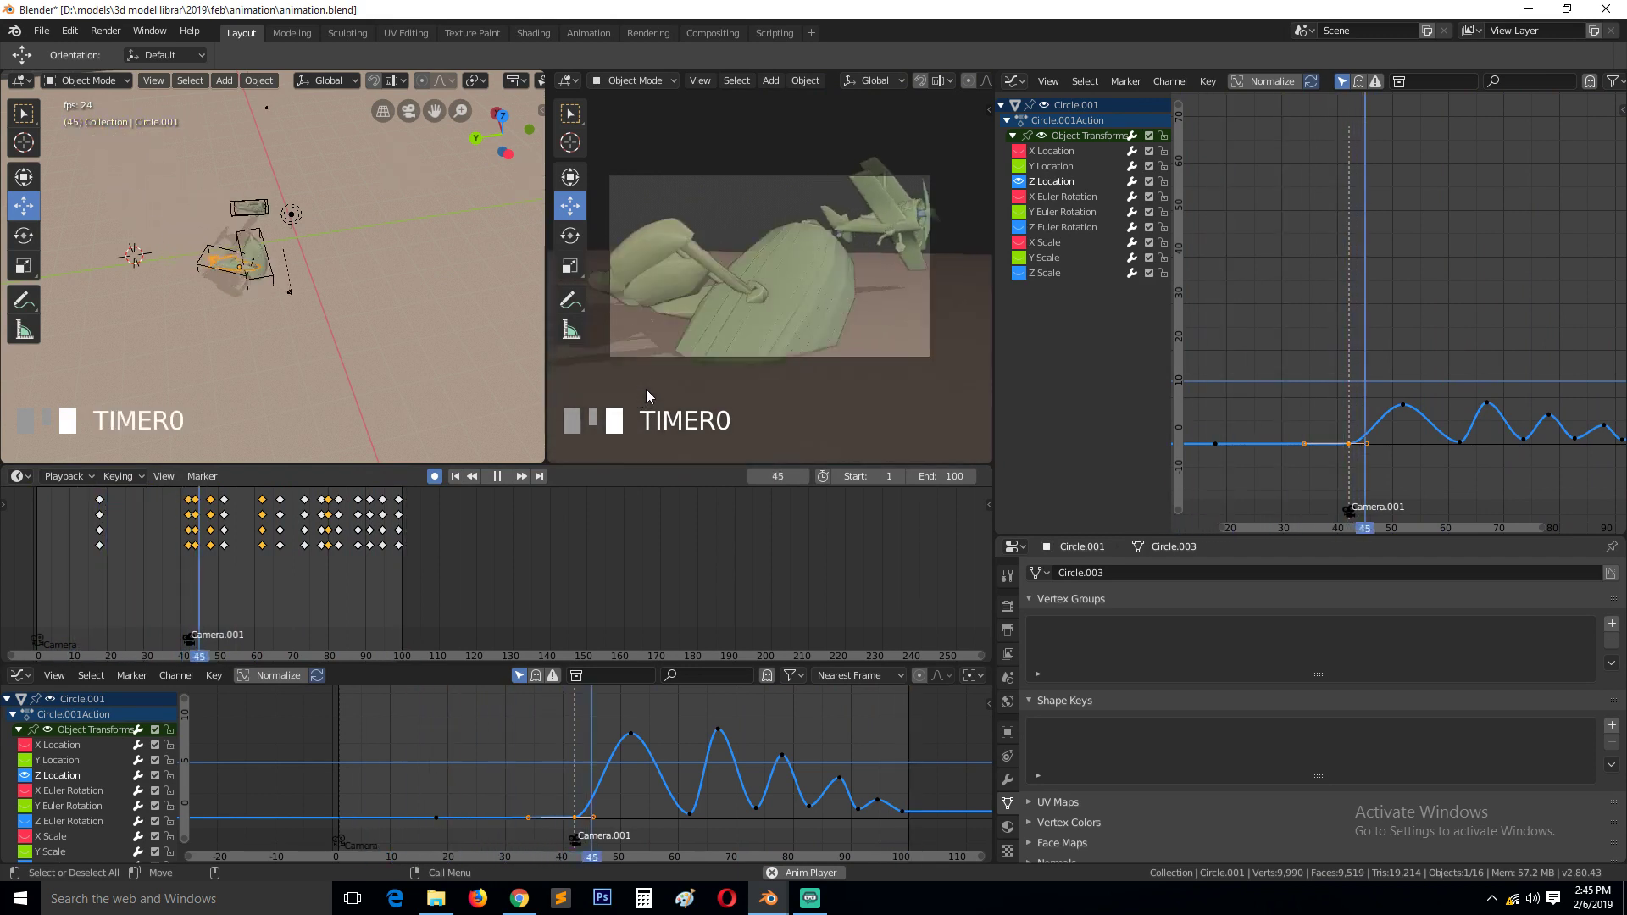
# - Hide the Z Location curve and frame the remaining rotation curves in the Graph Editor
pyautogui.press('Escape')
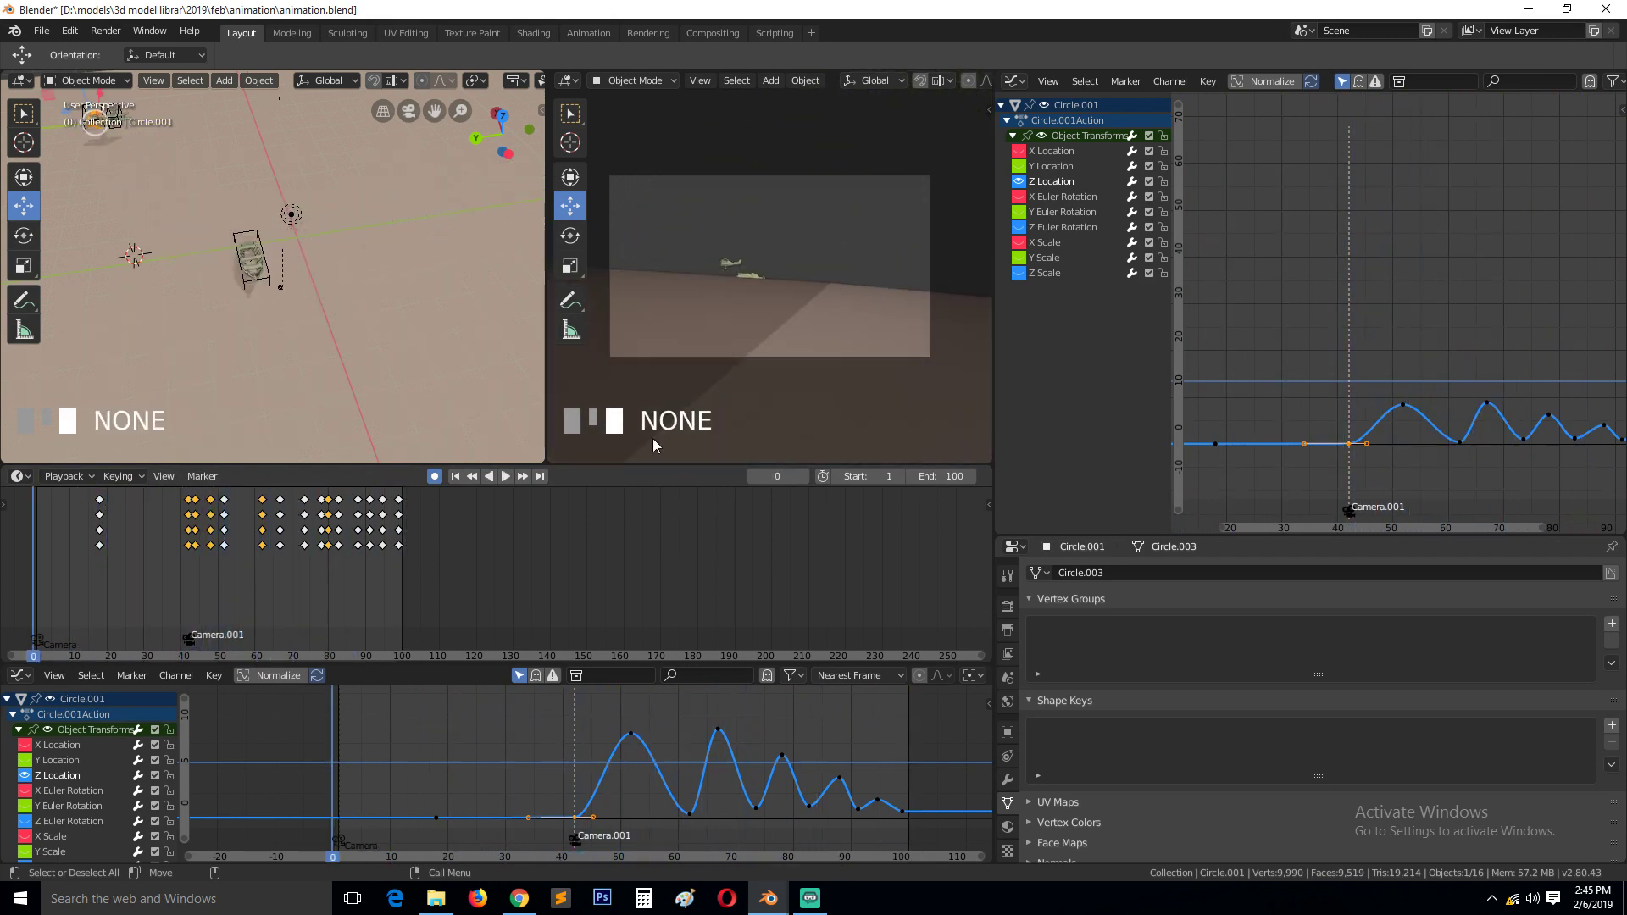
pyautogui.rightClick(594, 738)
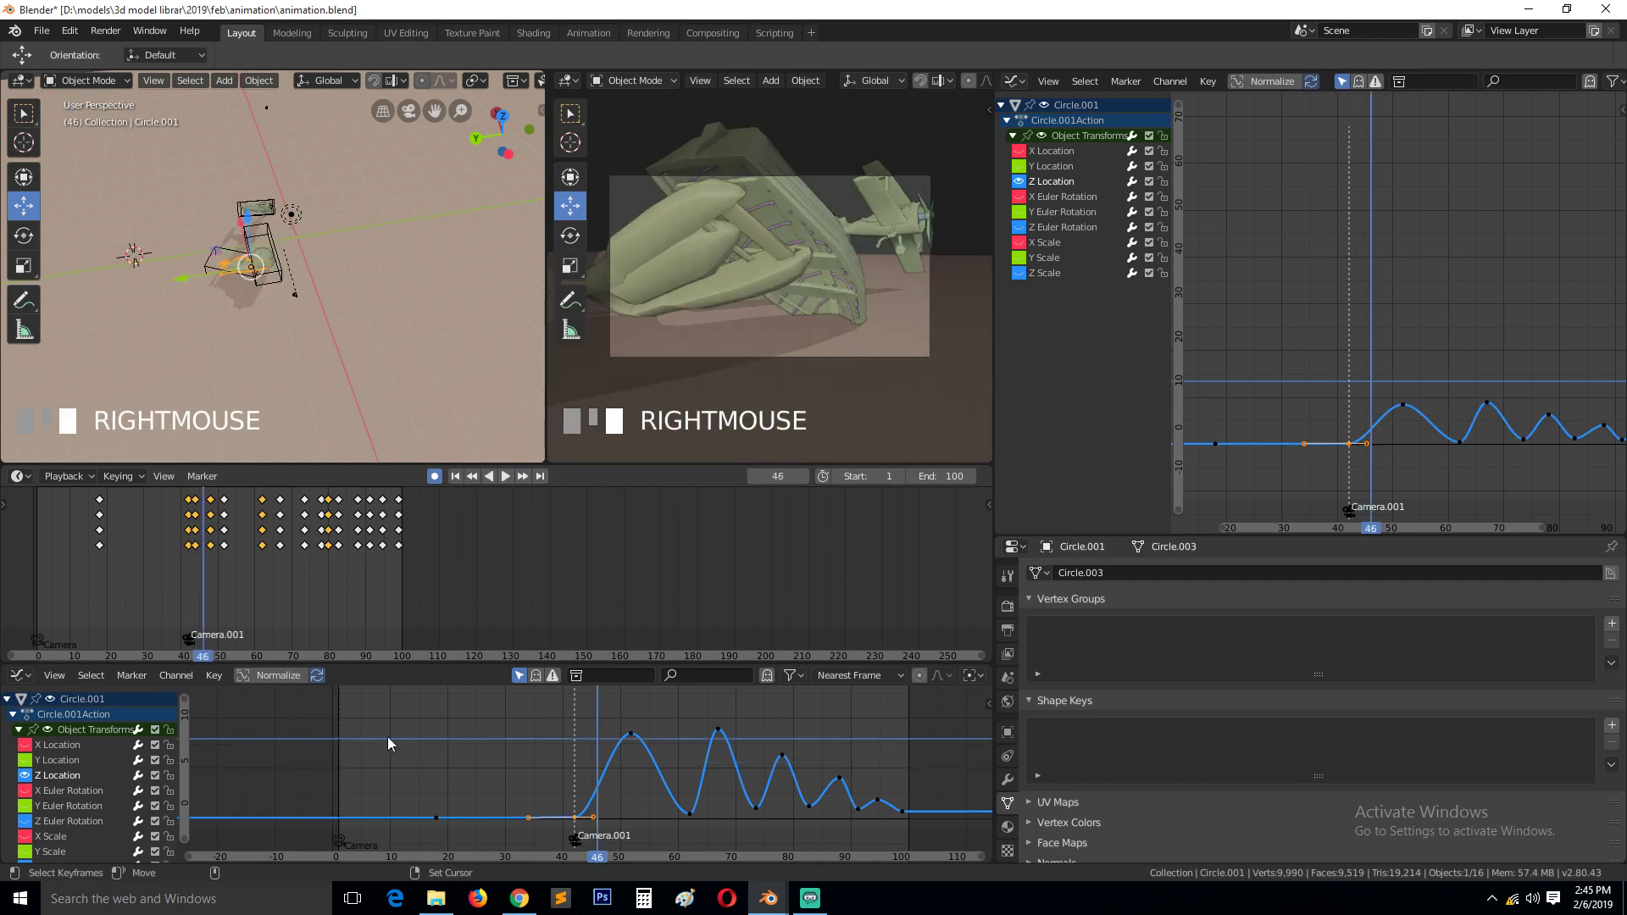
pyautogui.click(26, 776)
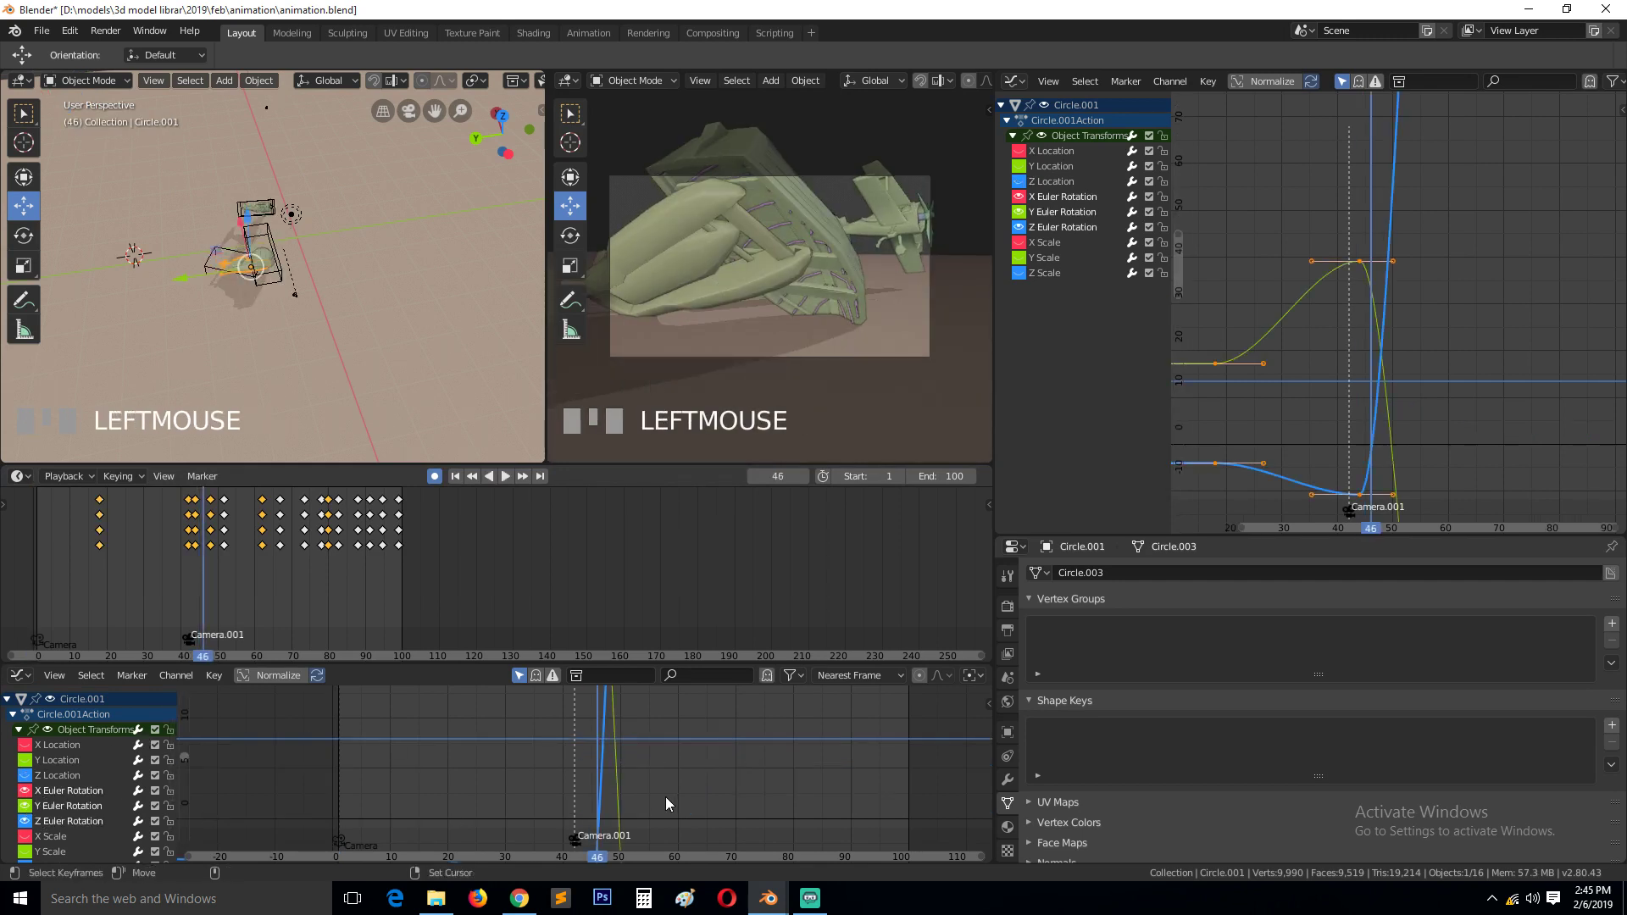
pyautogui.press('Home')
pyautogui.scroll(-2, 700, 790)
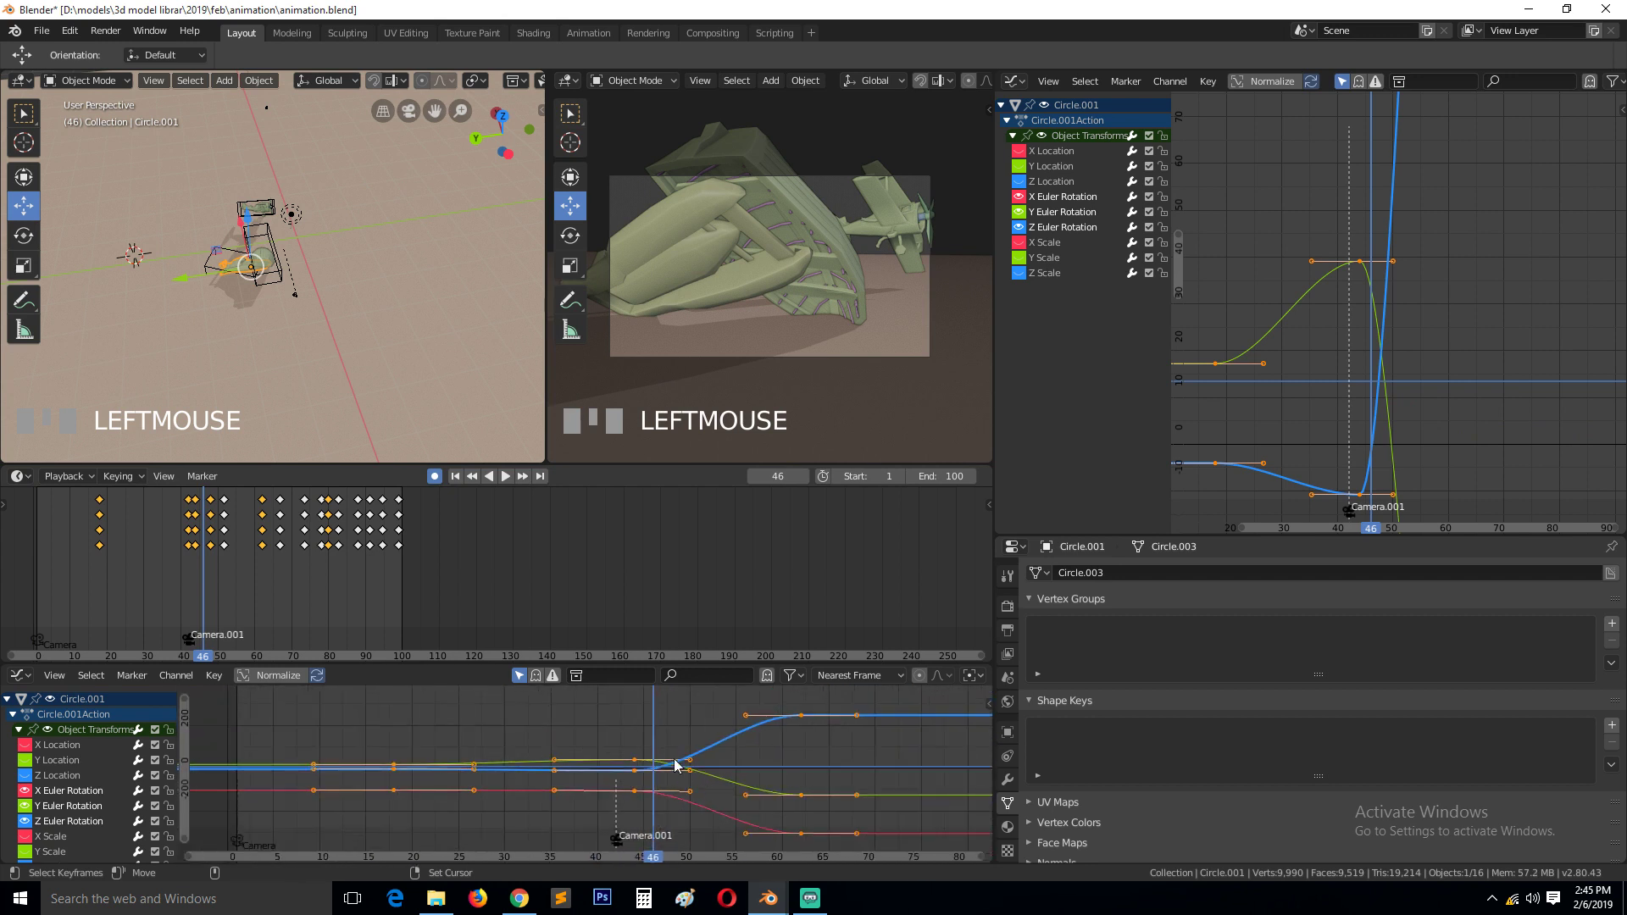
pyautogui.moveTo(670, 751); pyautogui.dragTo(523, 710, button='middle')
# - Move the Z Euler Rotation keys higher and later in time
pyautogui.rightClick(520, 711)
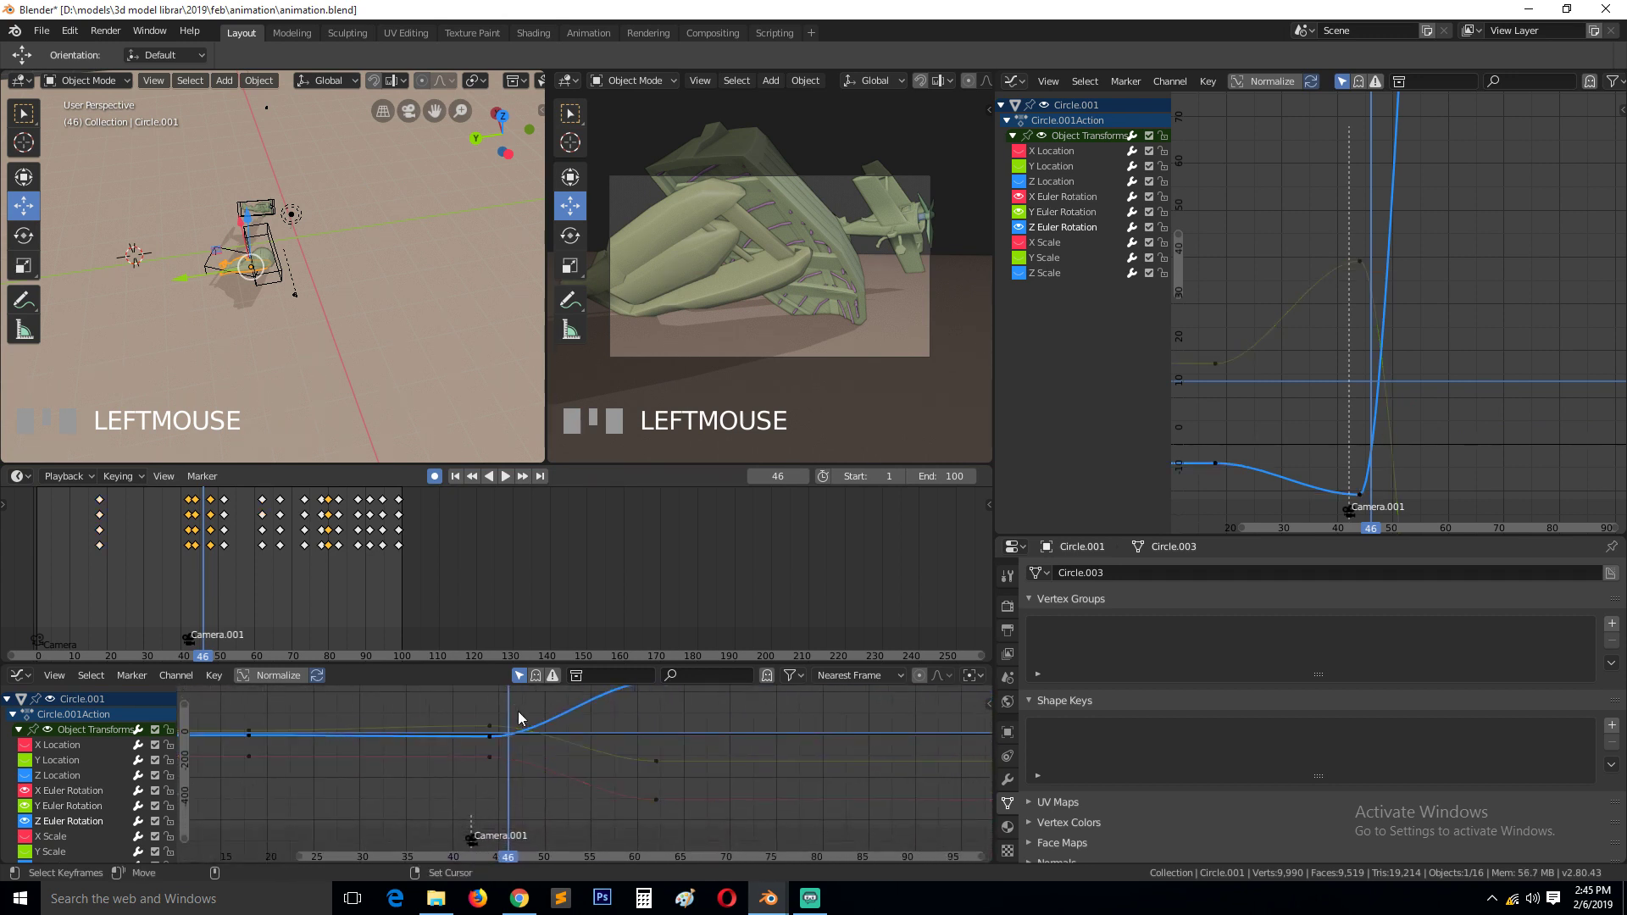
pyautogui.press('space')
pyautogui.scroll(-2, 585, 720)
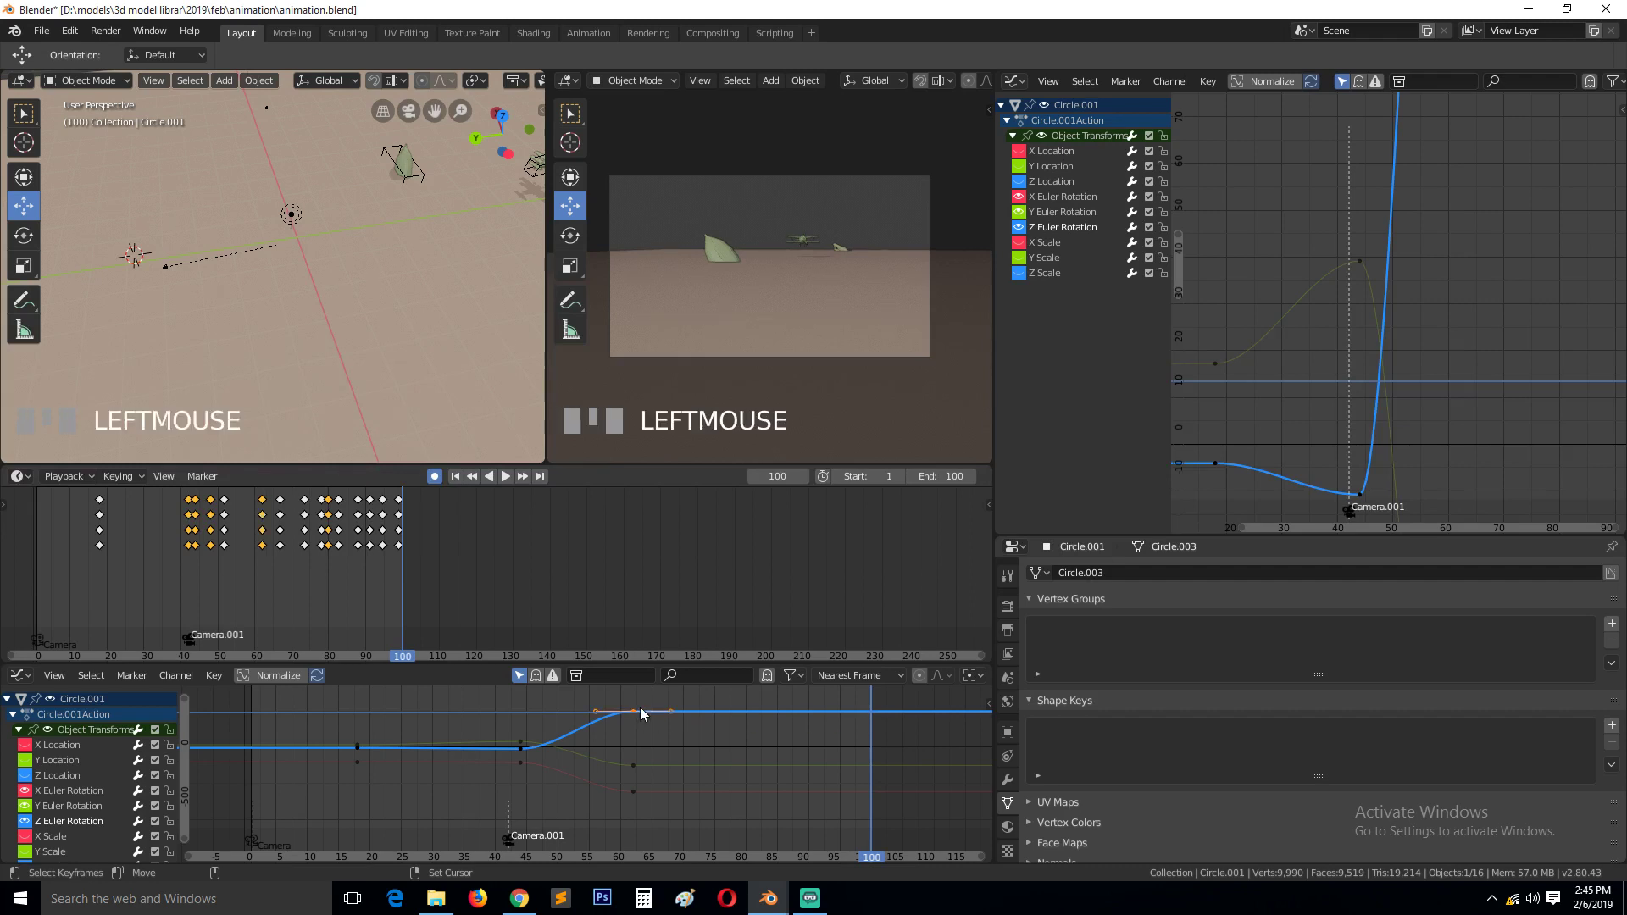
pyautogui.scroll(-1, 637, 746)
pyautogui.press('g')
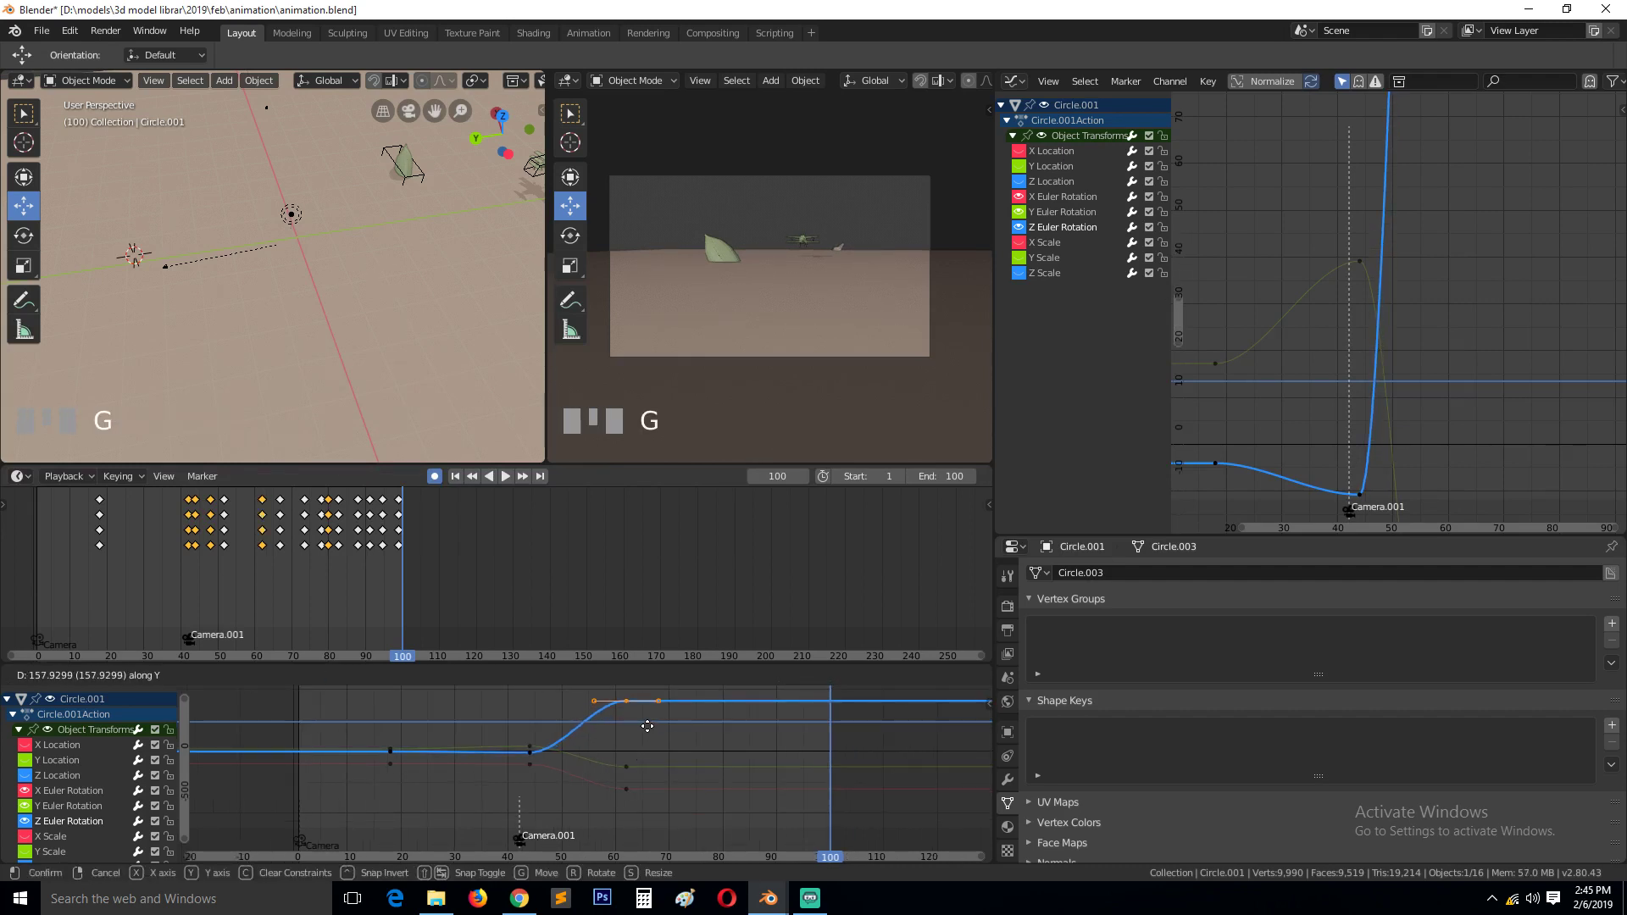
pyautogui.rightClick(637, 729)
pyautogui.press('g')
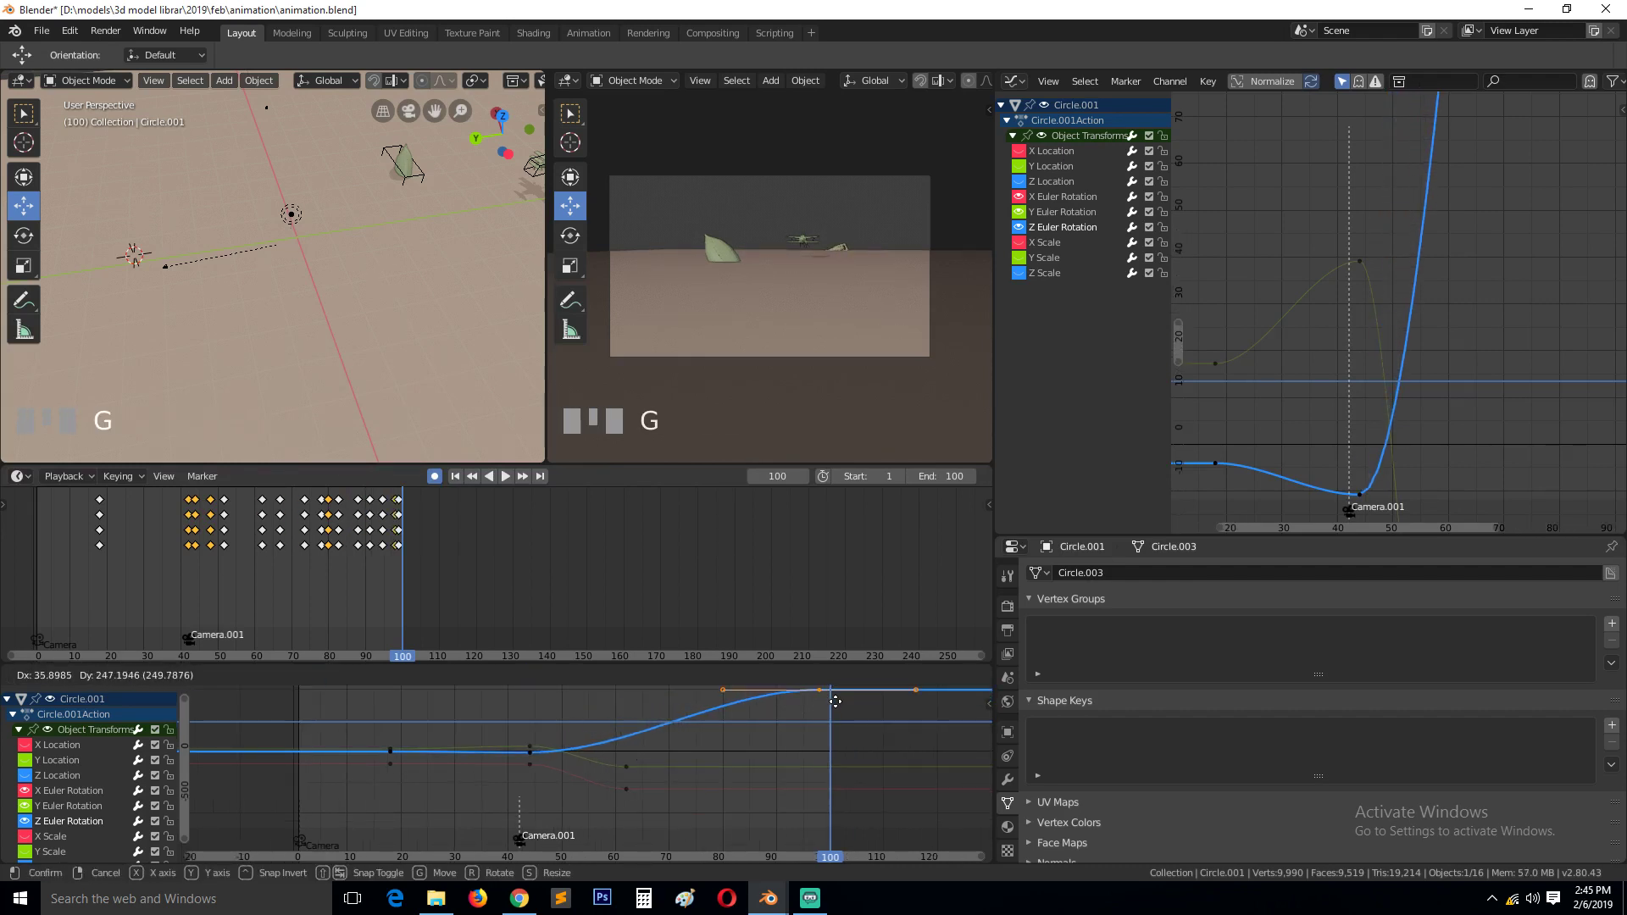
pyautogui.click(837, 701)
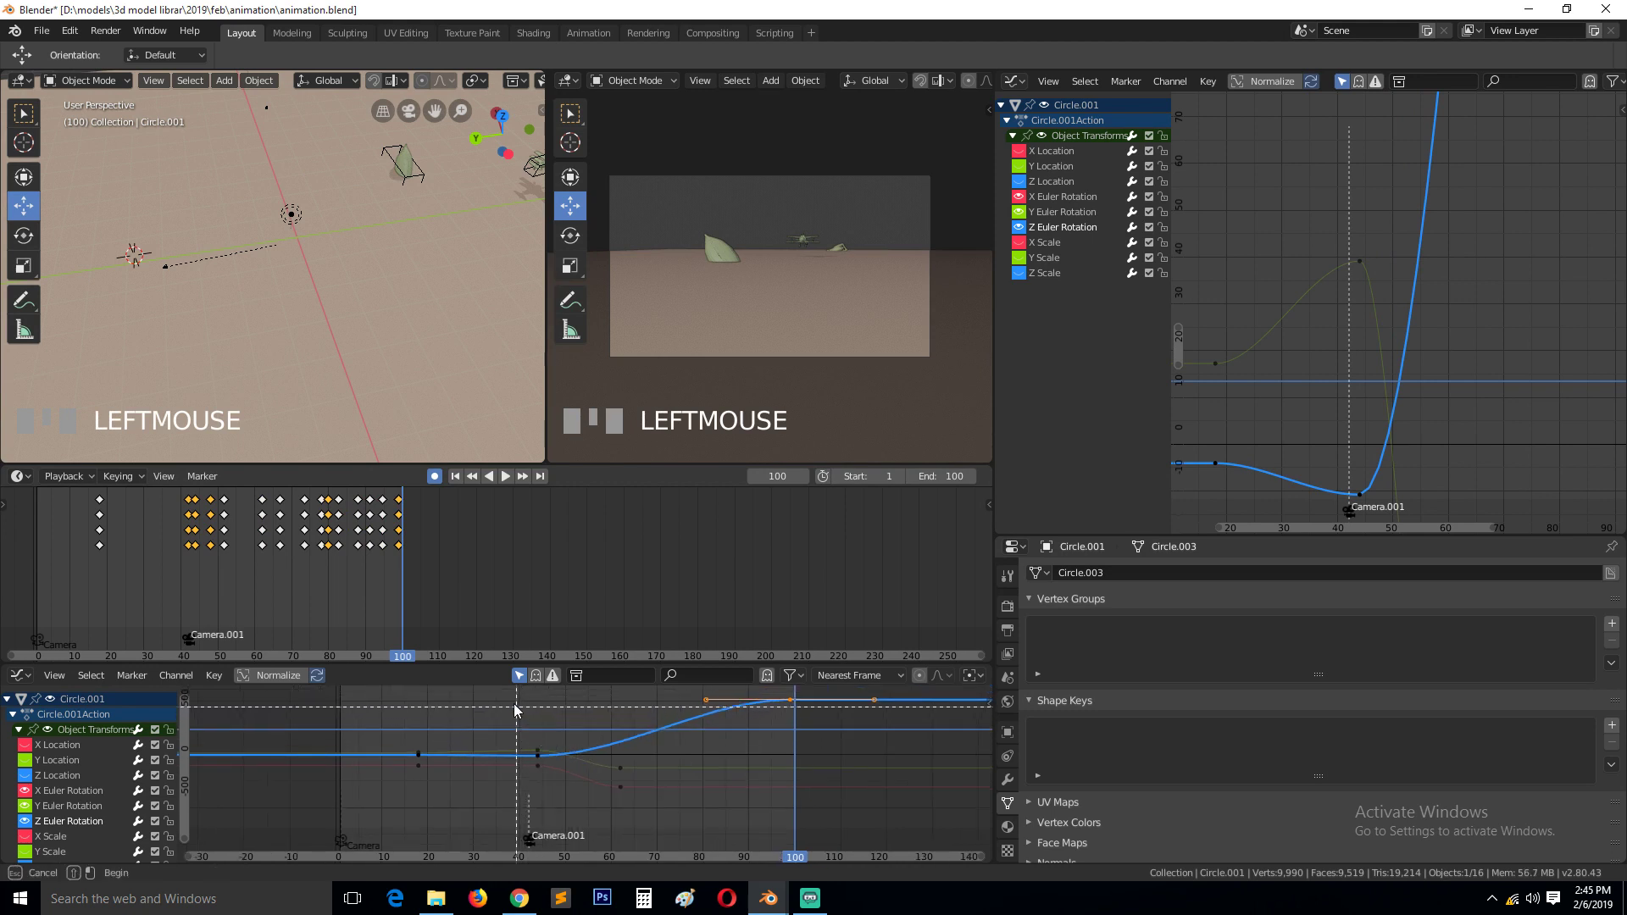
# - Give the keys around the bounce Vector handles
pyautogui.moveTo(512, 689); pyautogui.dragTo(777, 820)
pyautogui.rightClick(610, 753)
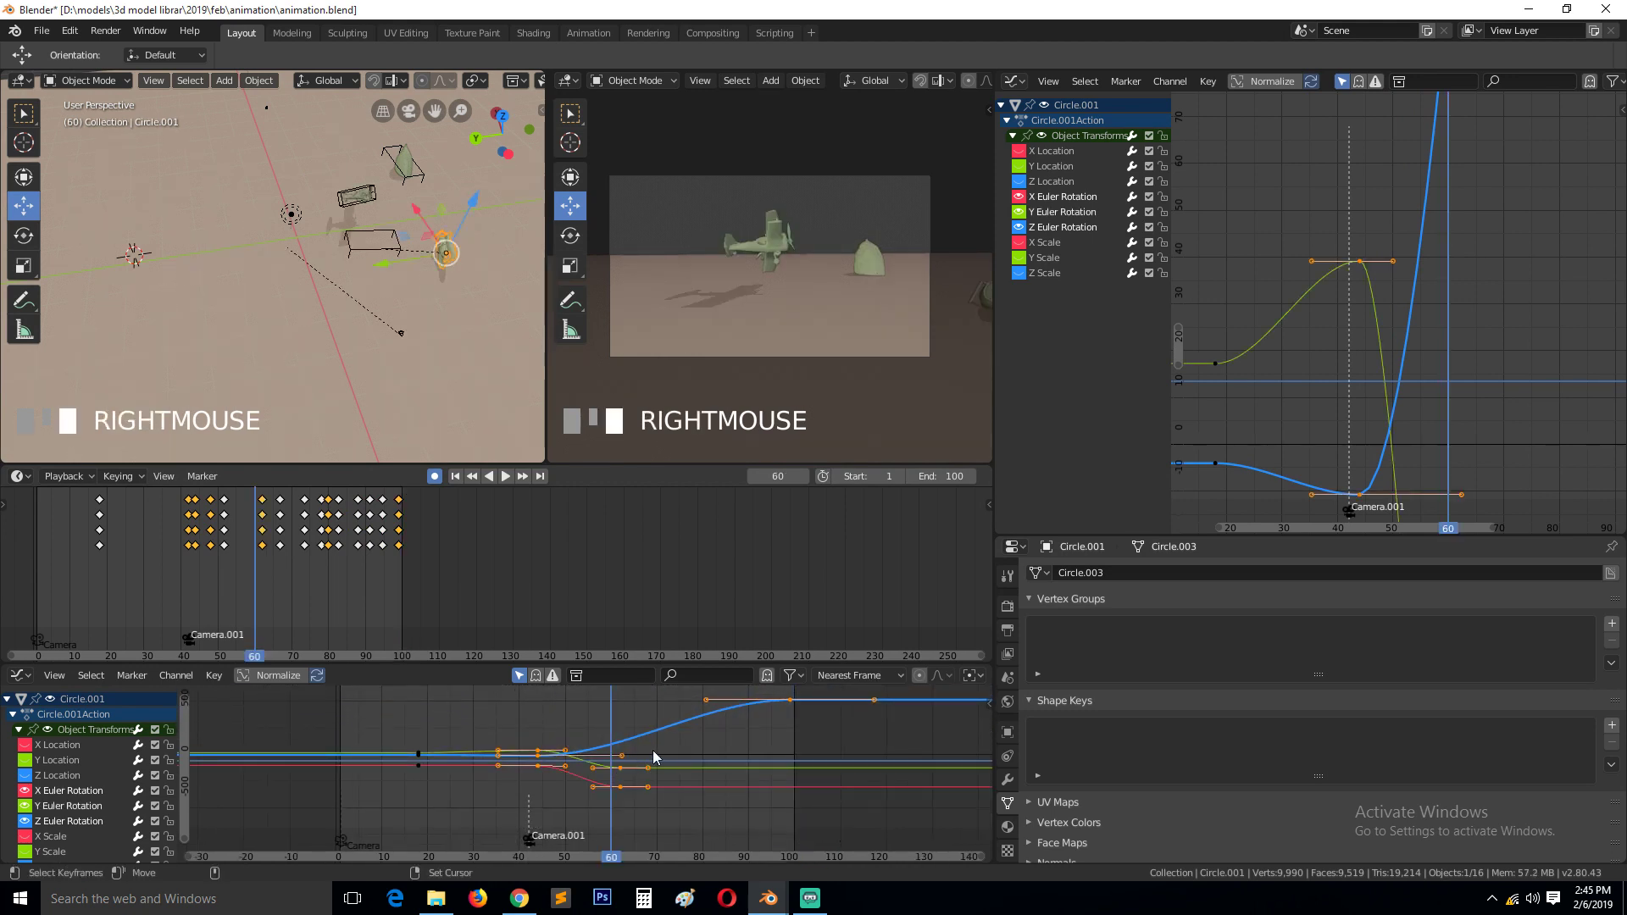
pyautogui.press('v')
pyautogui.click(652, 750)
# - Move the X and Y Euler Rotation keys to new positions and play the animation
pyautogui.click(625, 788)
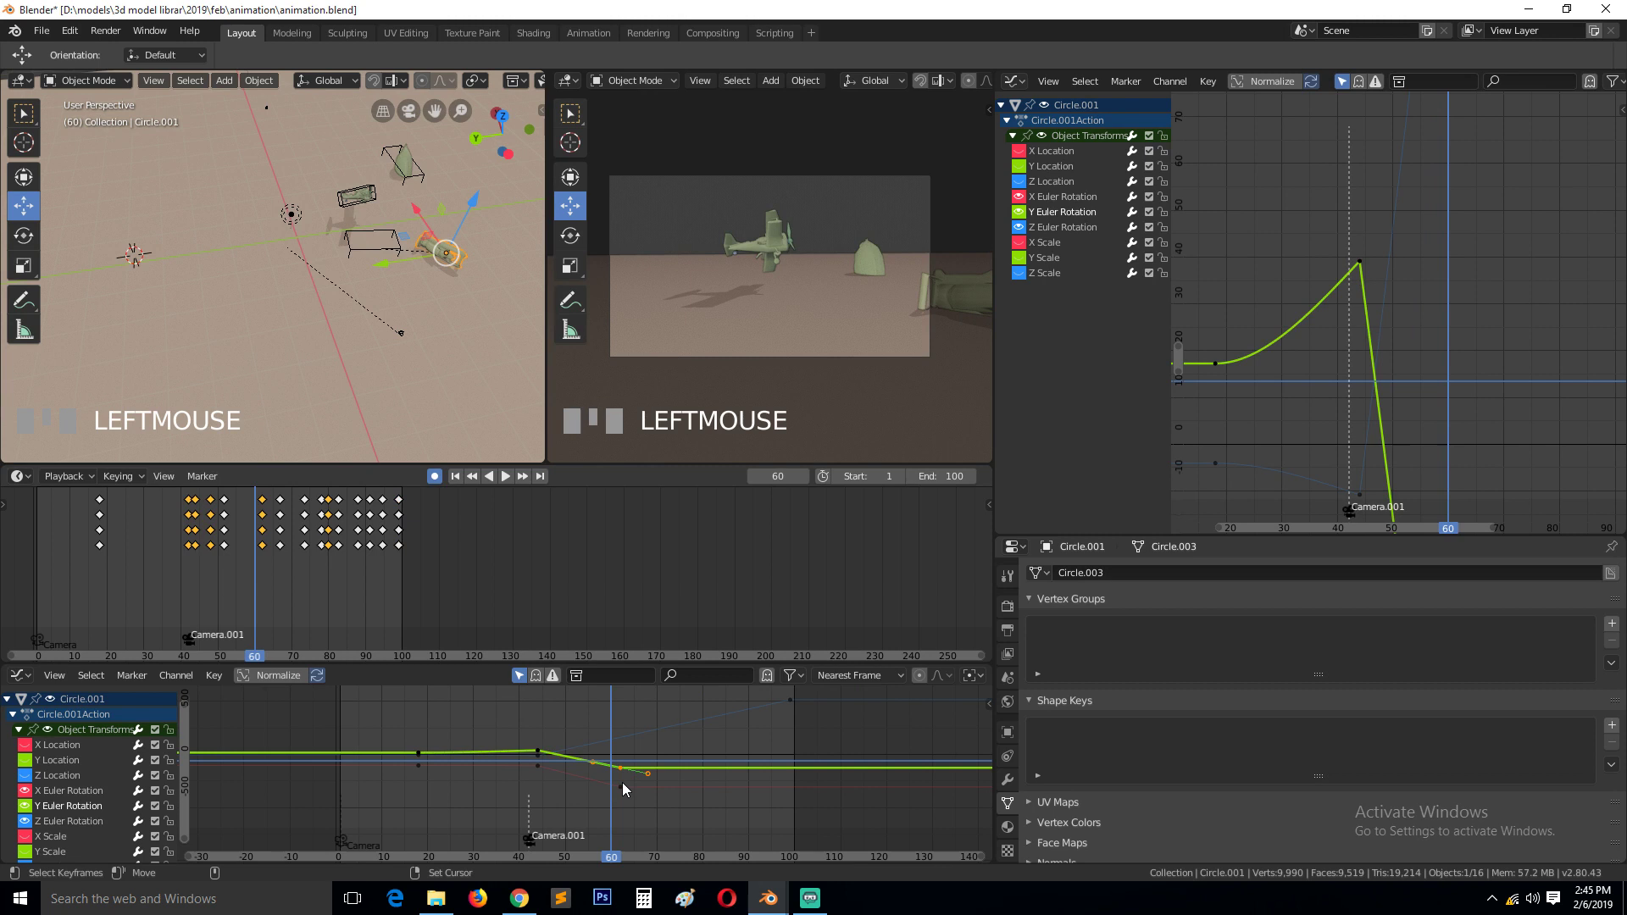
pyautogui.keyDown('shift'); pyautogui.click(625, 788); pyautogui.keyUp('shift')
pyautogui.press('g')
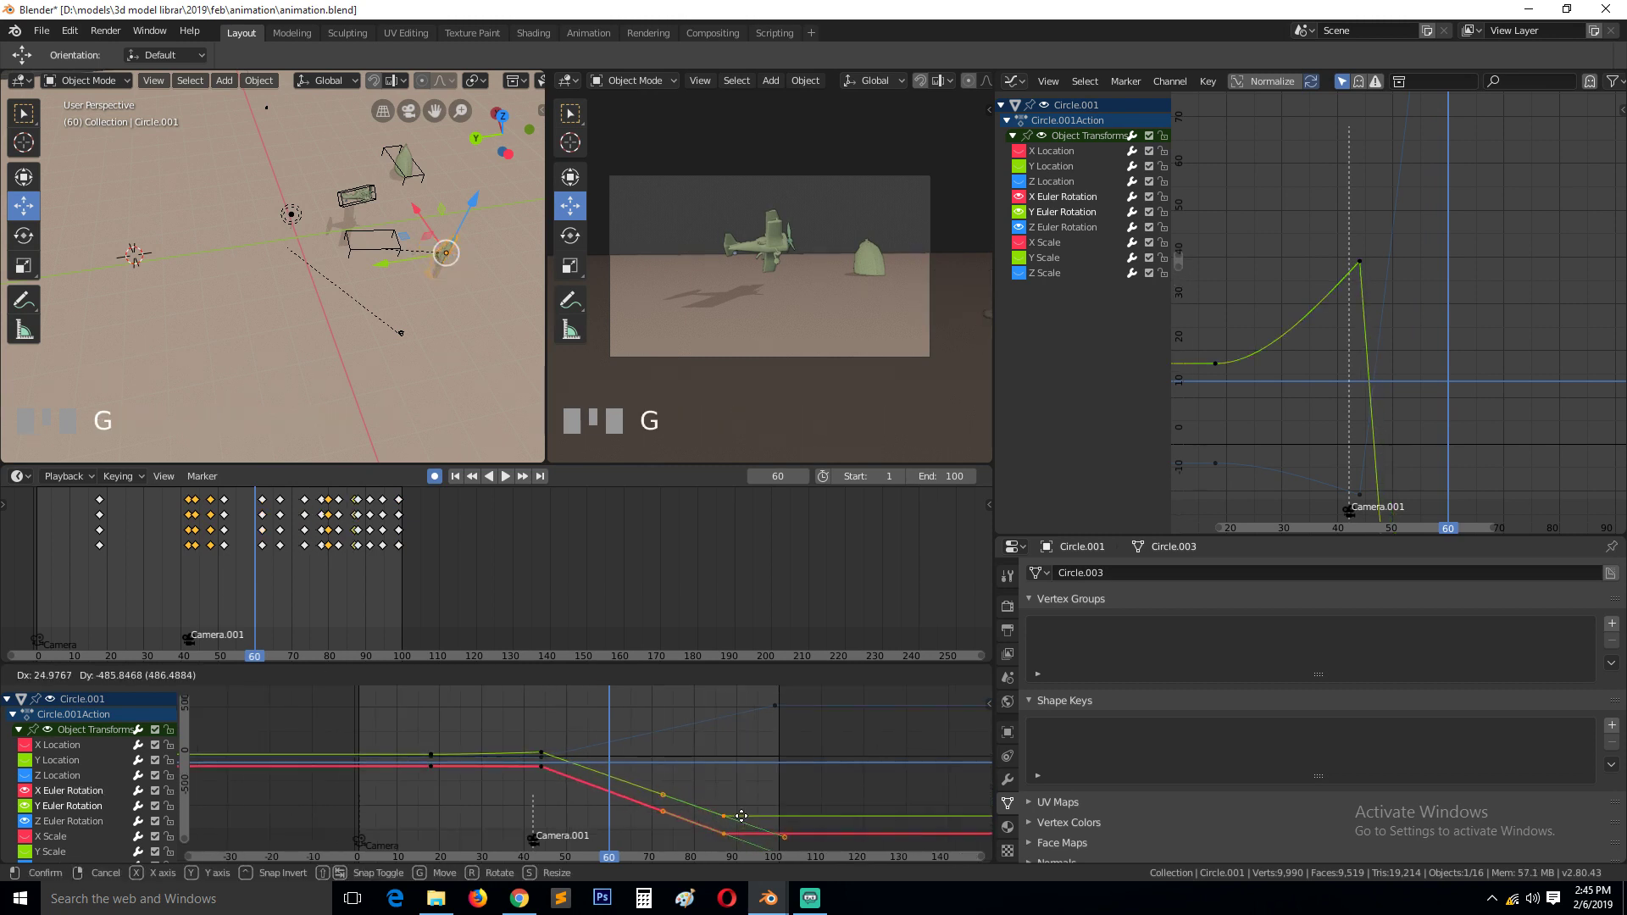
pyautogui.click(789, 793)
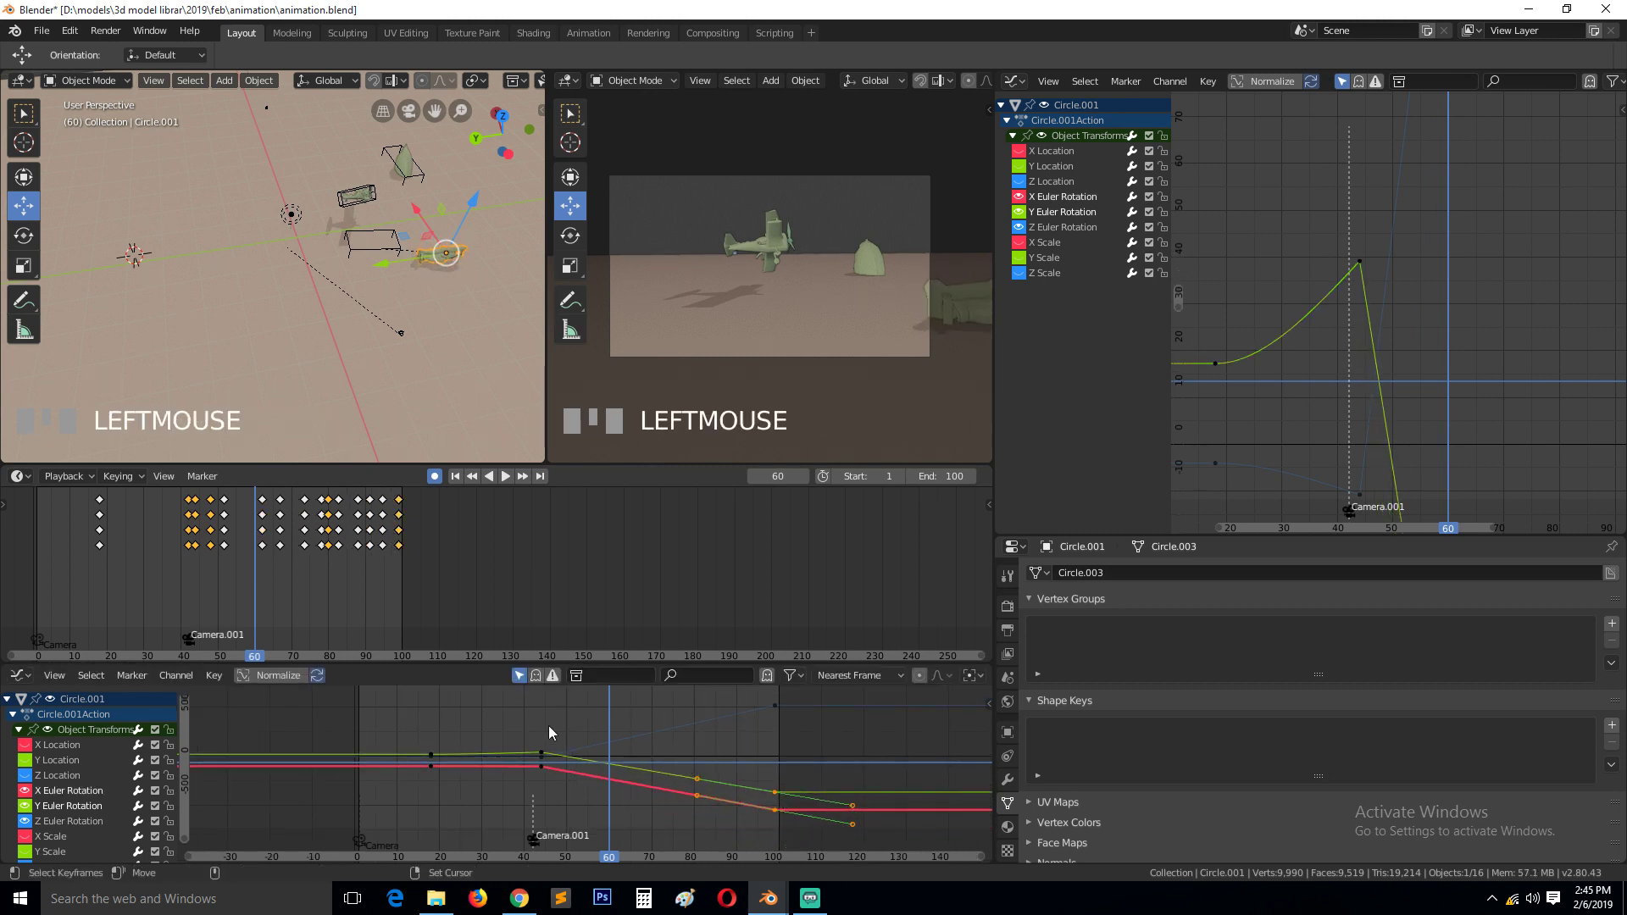
pyautogui.press('space')
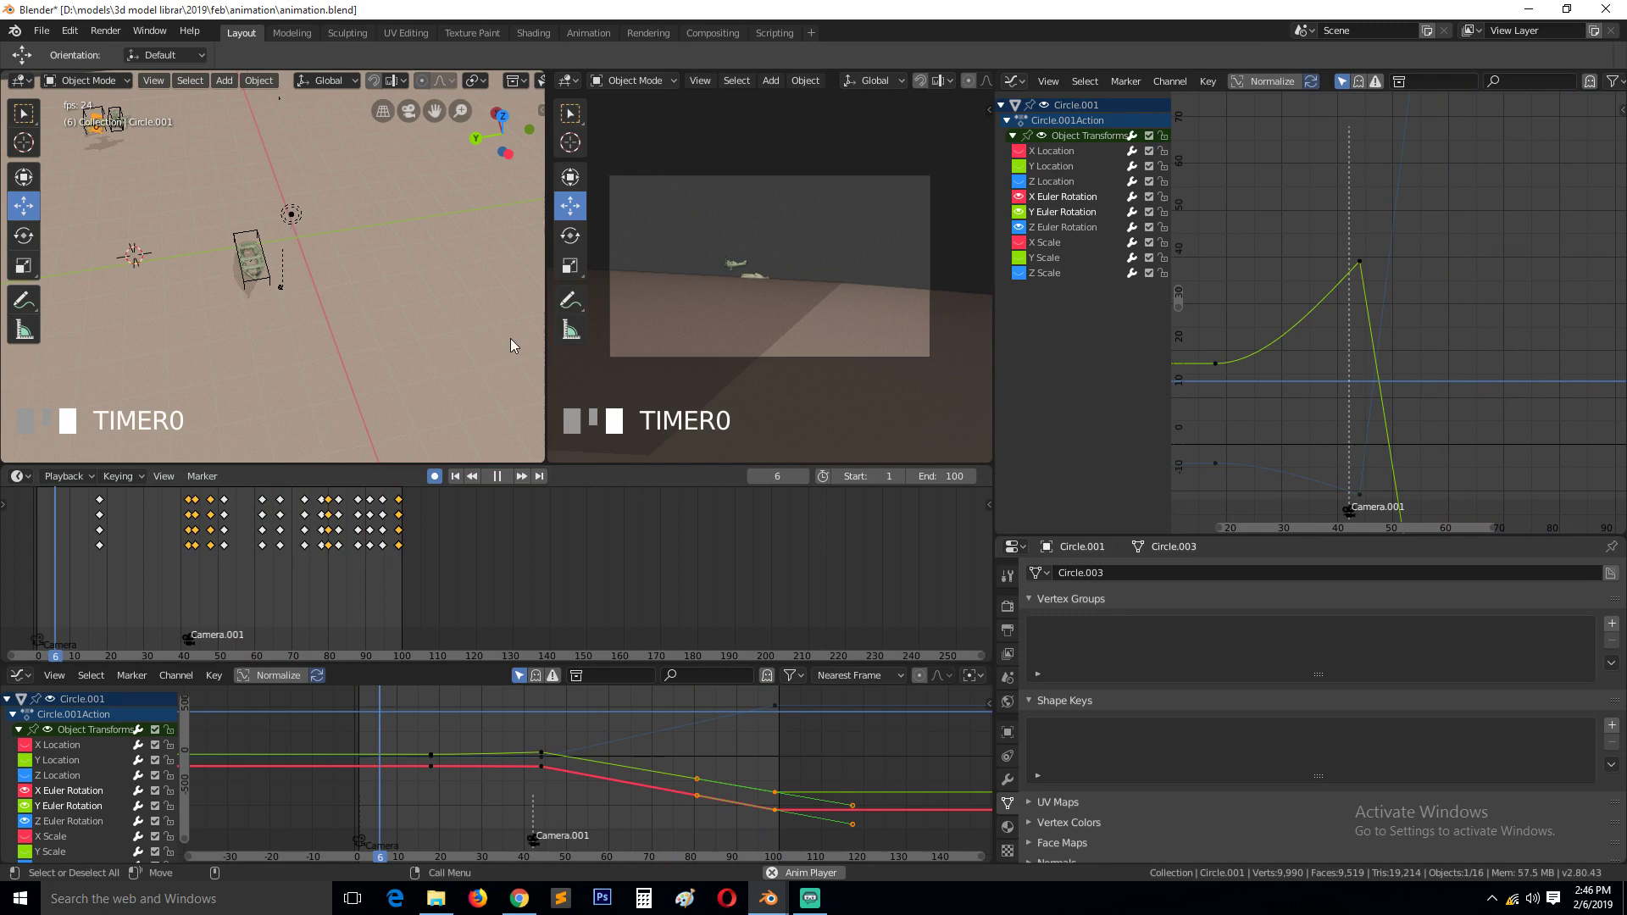
# - At frame 50, slide Camera.001 along X and tilt it with a free rotation
pyautogui.press('Escape')
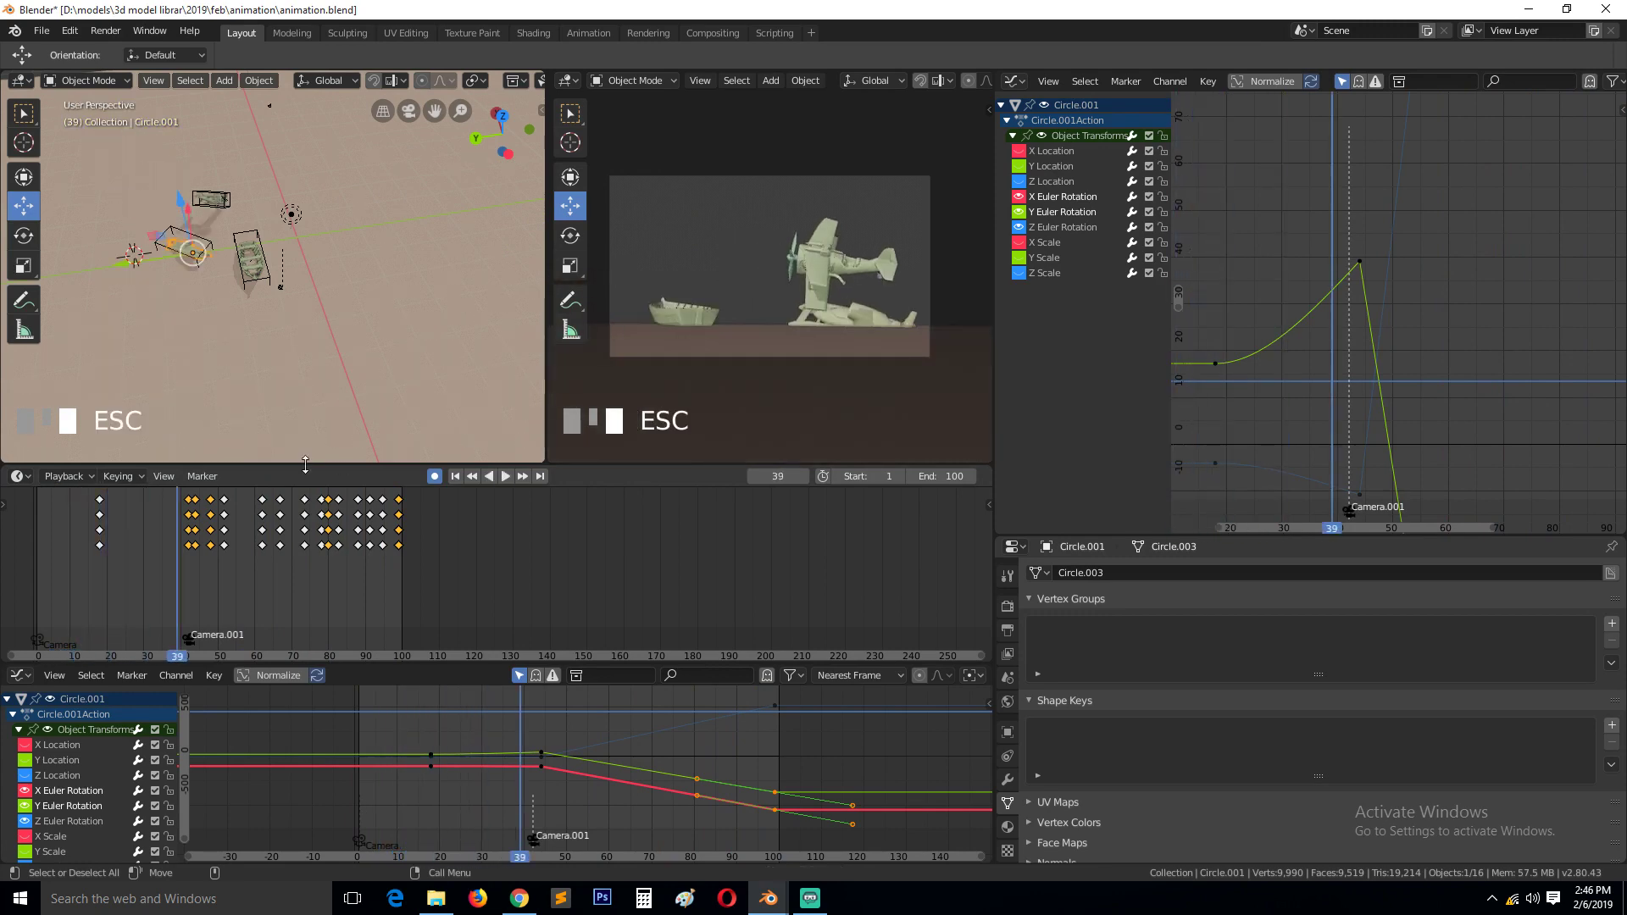
pyautogui.press('space')
pyautogui.rightClick(205, 524)
pyautogui.rightClick(827, 176)
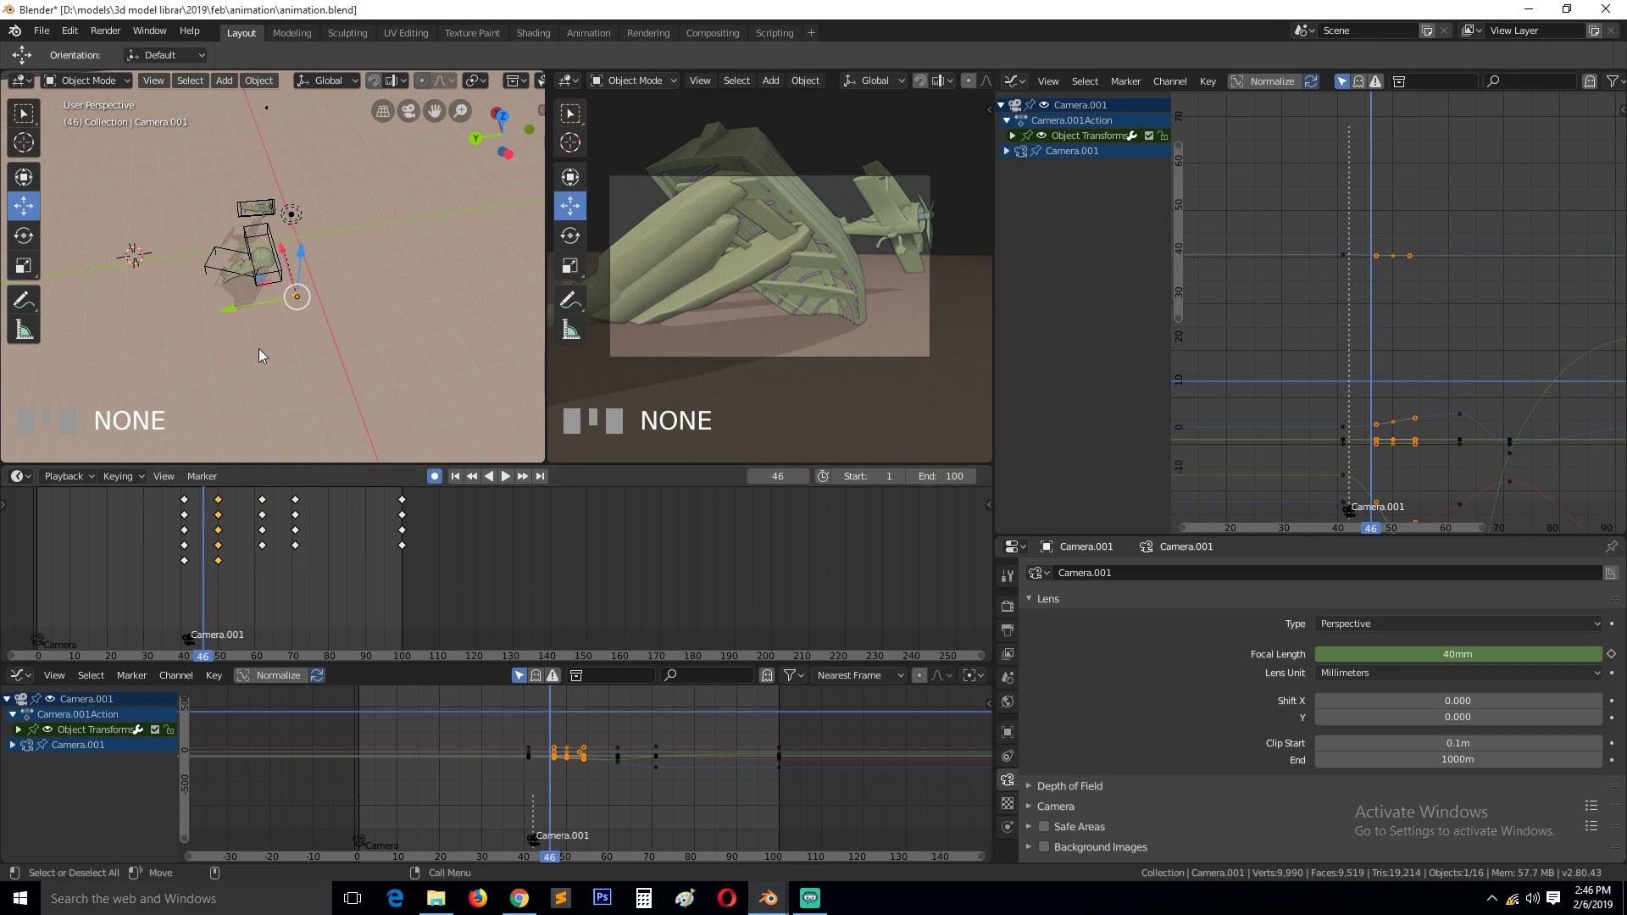
pyautogui.scroll(1, 256, 347)
pyautogui.press('Up')
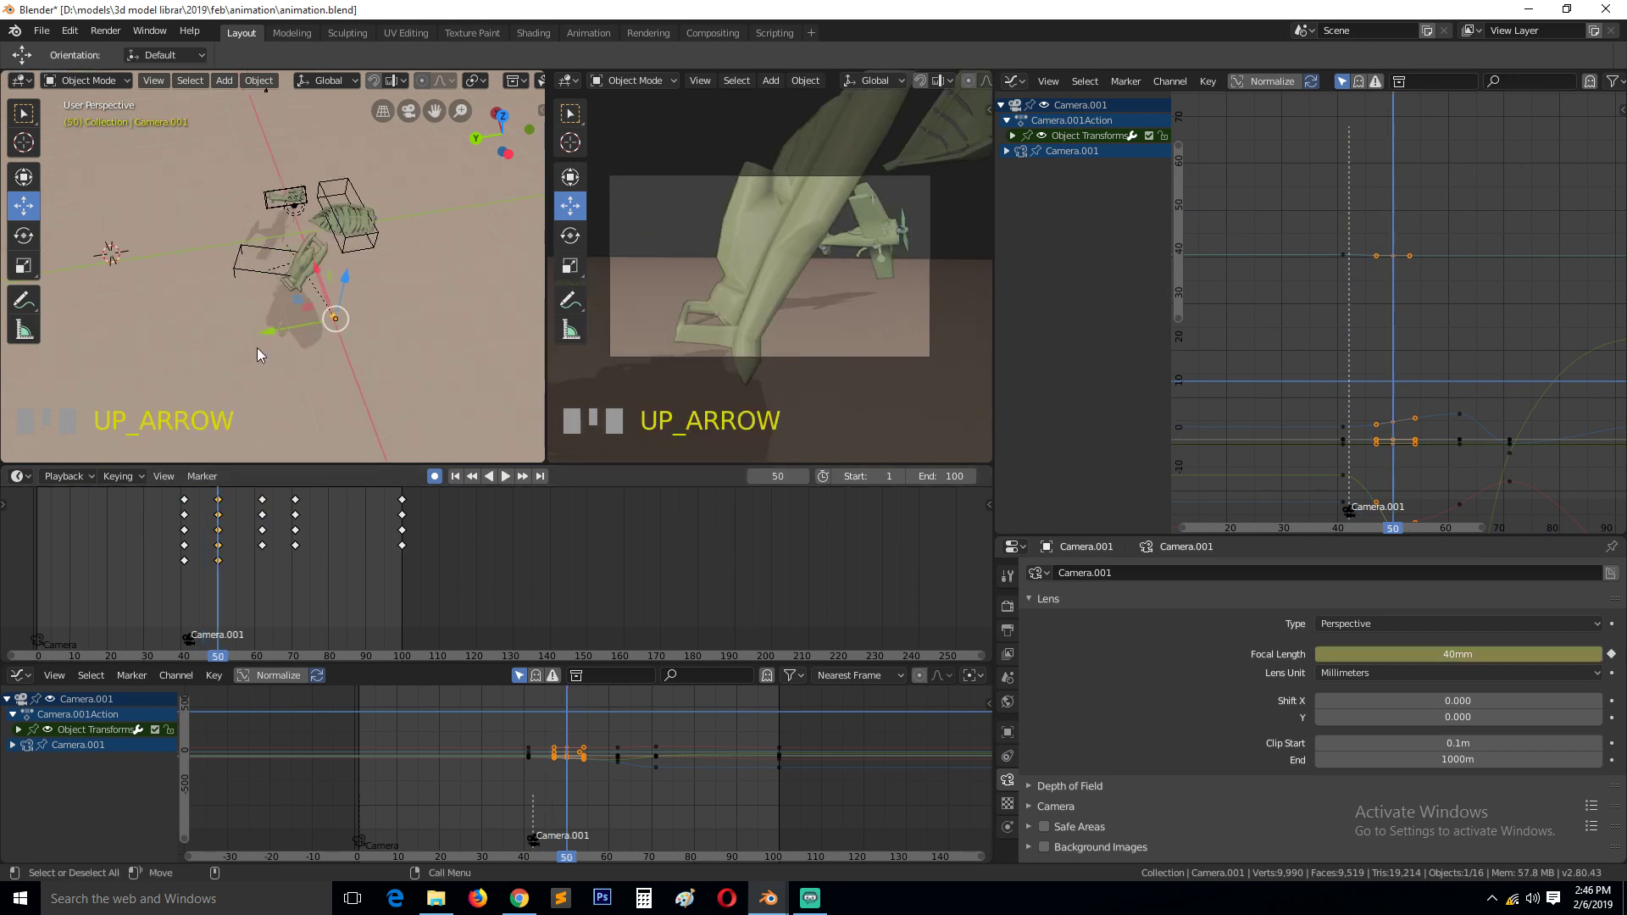
pyautogui.moveTo(317, 277); pyautogui.dragTo(341, 337)
pyautogui.press('r')
pyautogui.press('r')
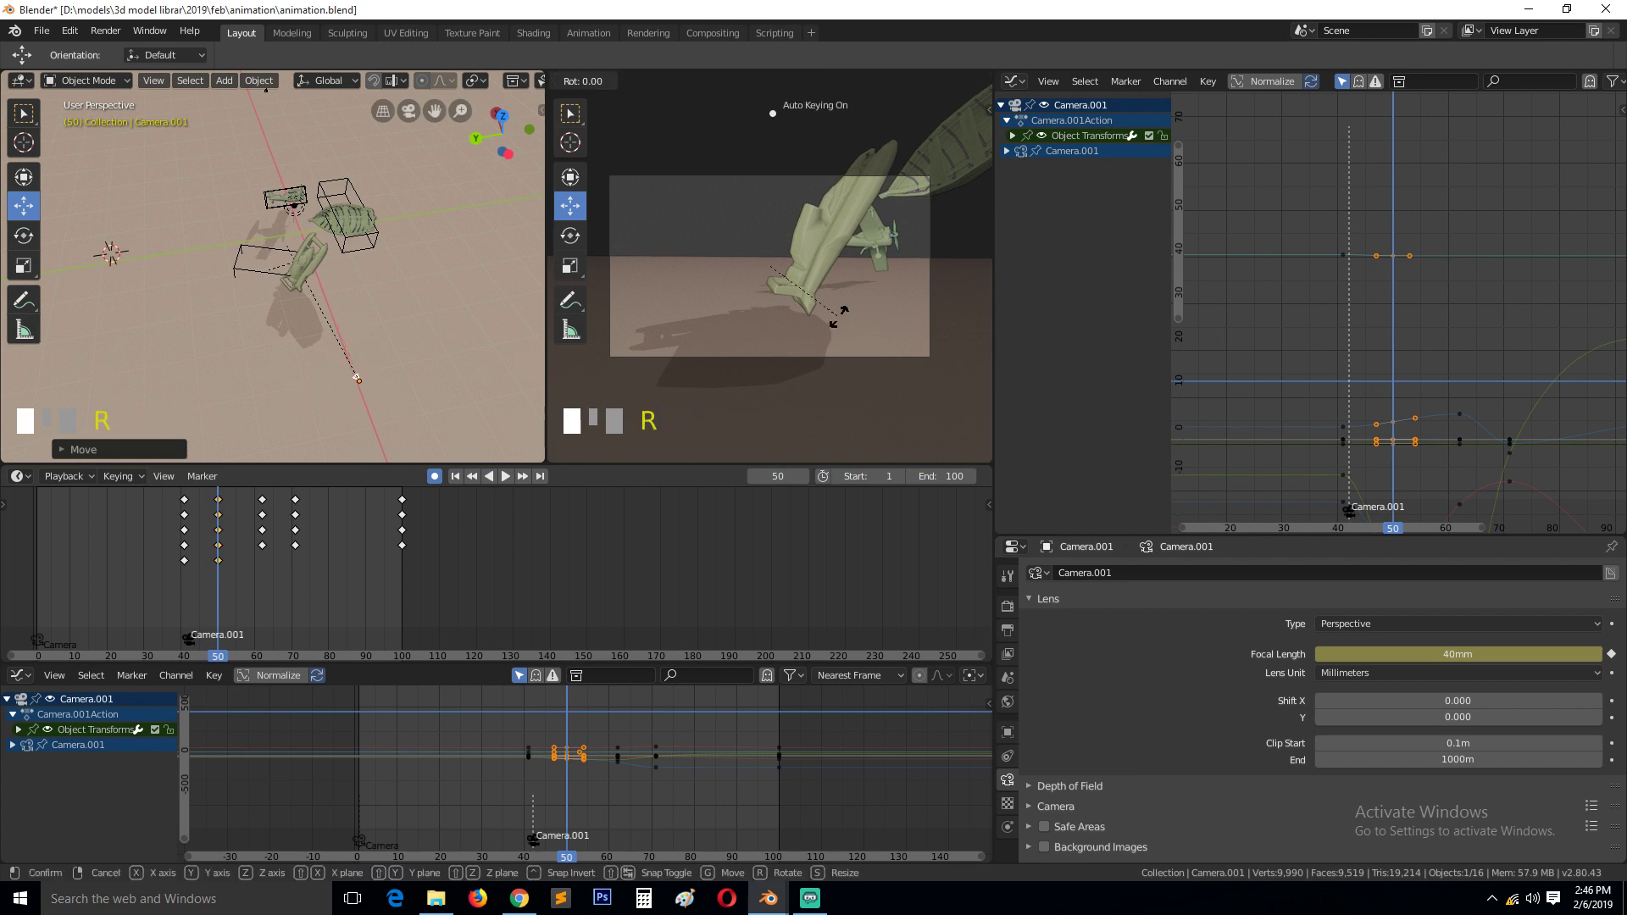
pyautogui.click(479, 484)
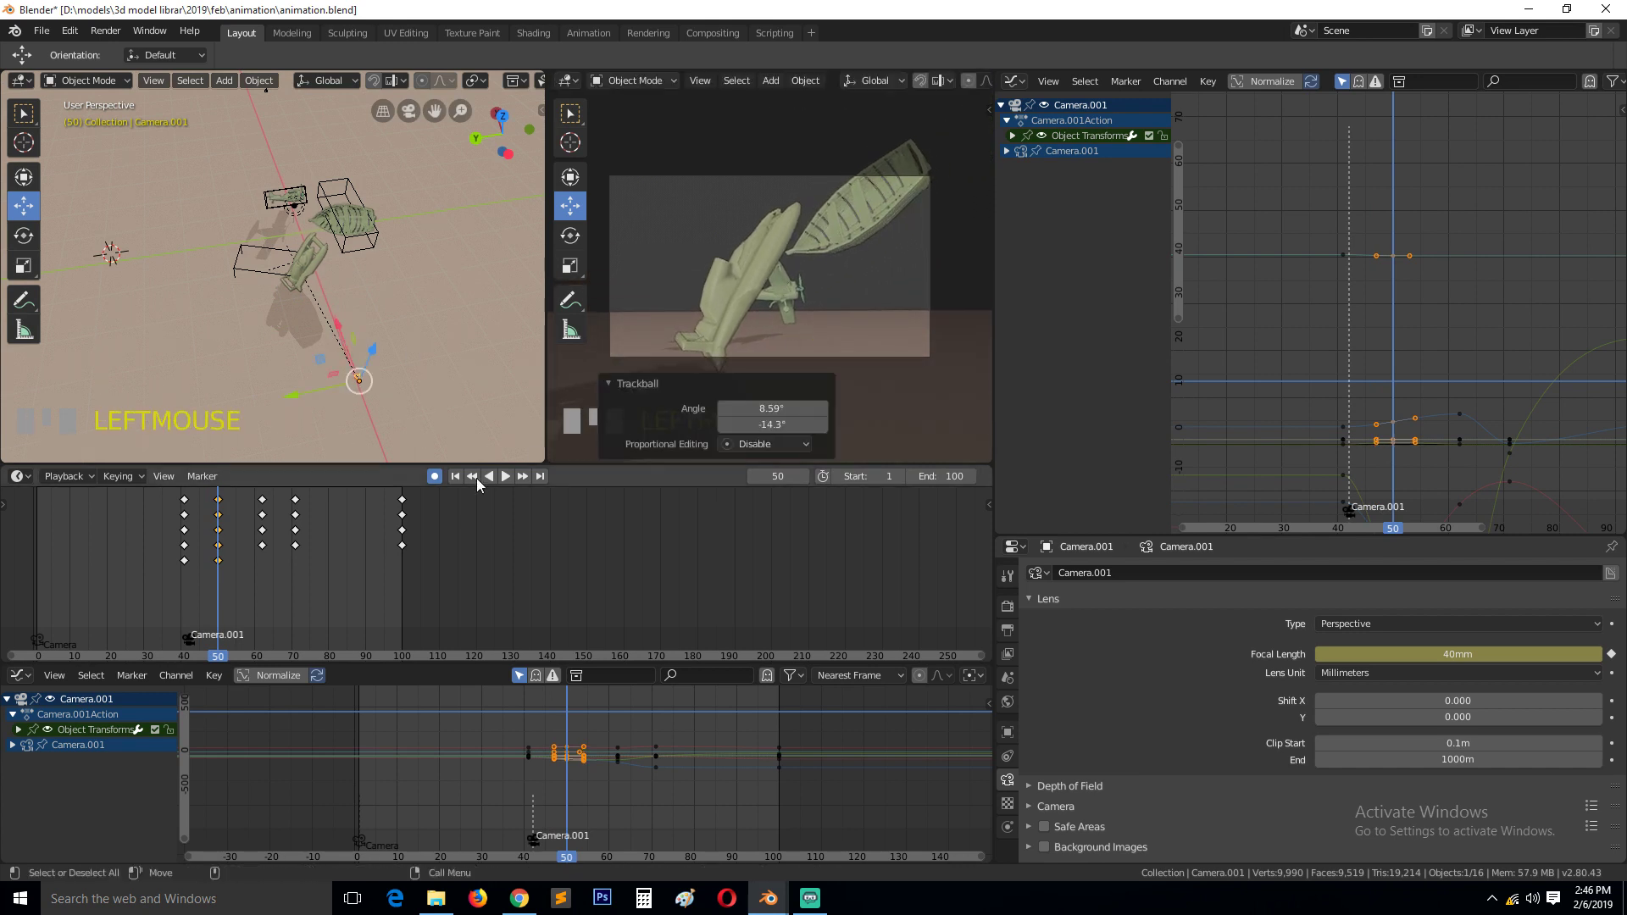
# - Play back to review the new camera shot, stopping around frame 43
pyautogui.rightClick(39, 520)
pyautogui.press('space')
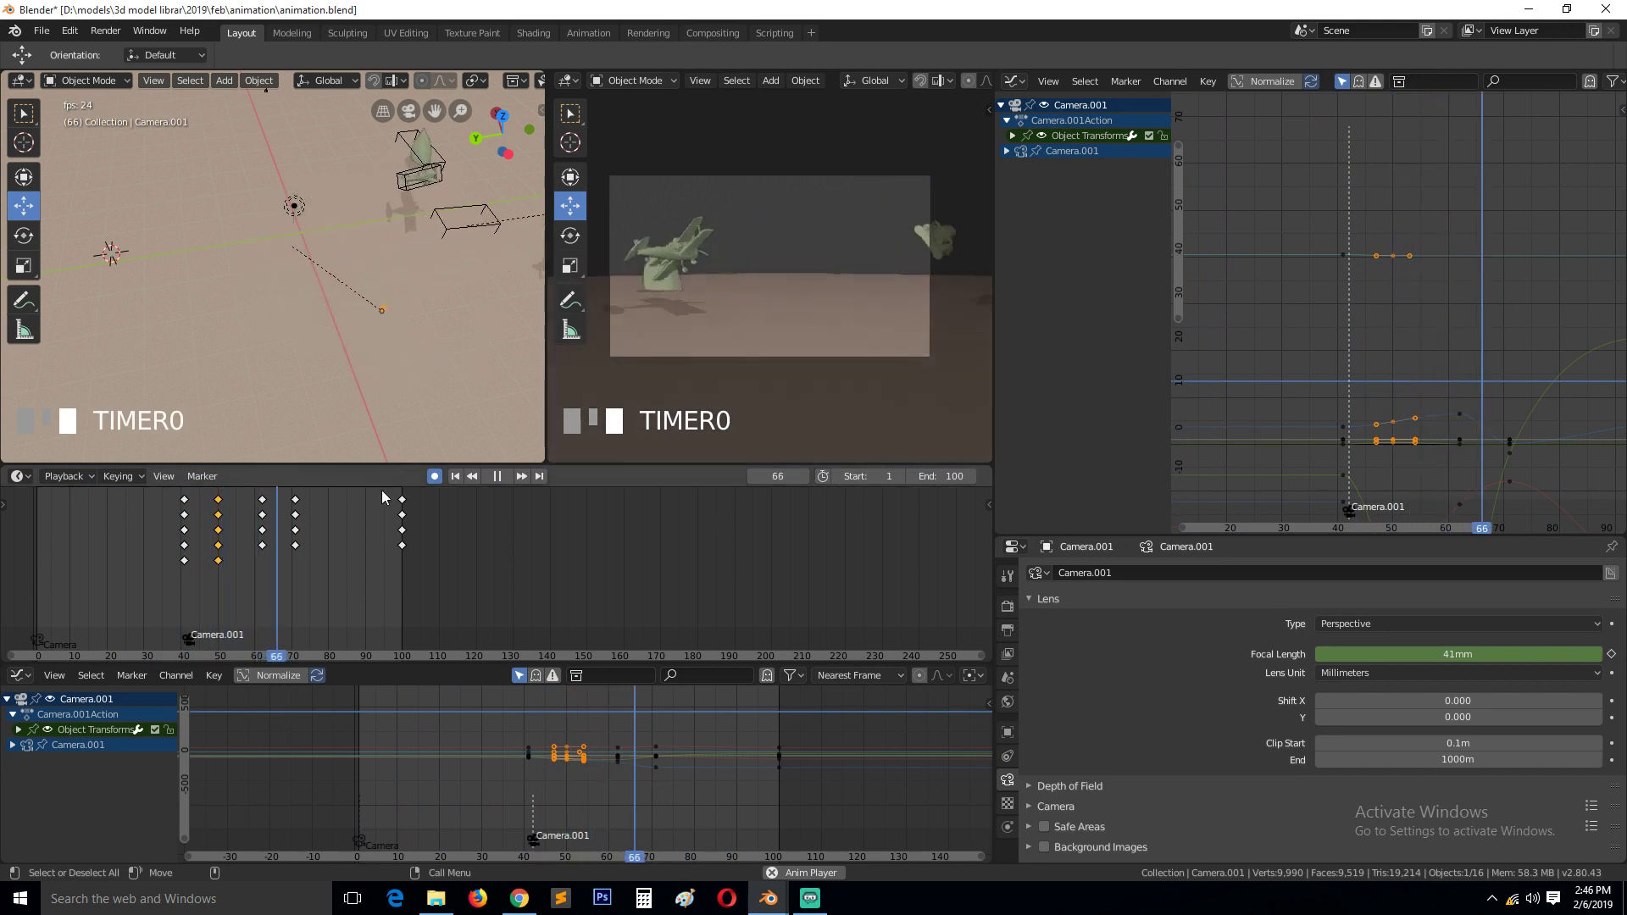
pyautogui.press('Escape')
pyautogui.moveTo(224, 525); pyautogui.dragTo(164, 528, button='right')
# - Shift the Camera.001 marker a few frames earlier and move the camera along Y at frame 28
pyautogui.click(194, 630)
pyautogui.moveTo(191, 635); pyautogui.dragTo(151, 613, button='right')
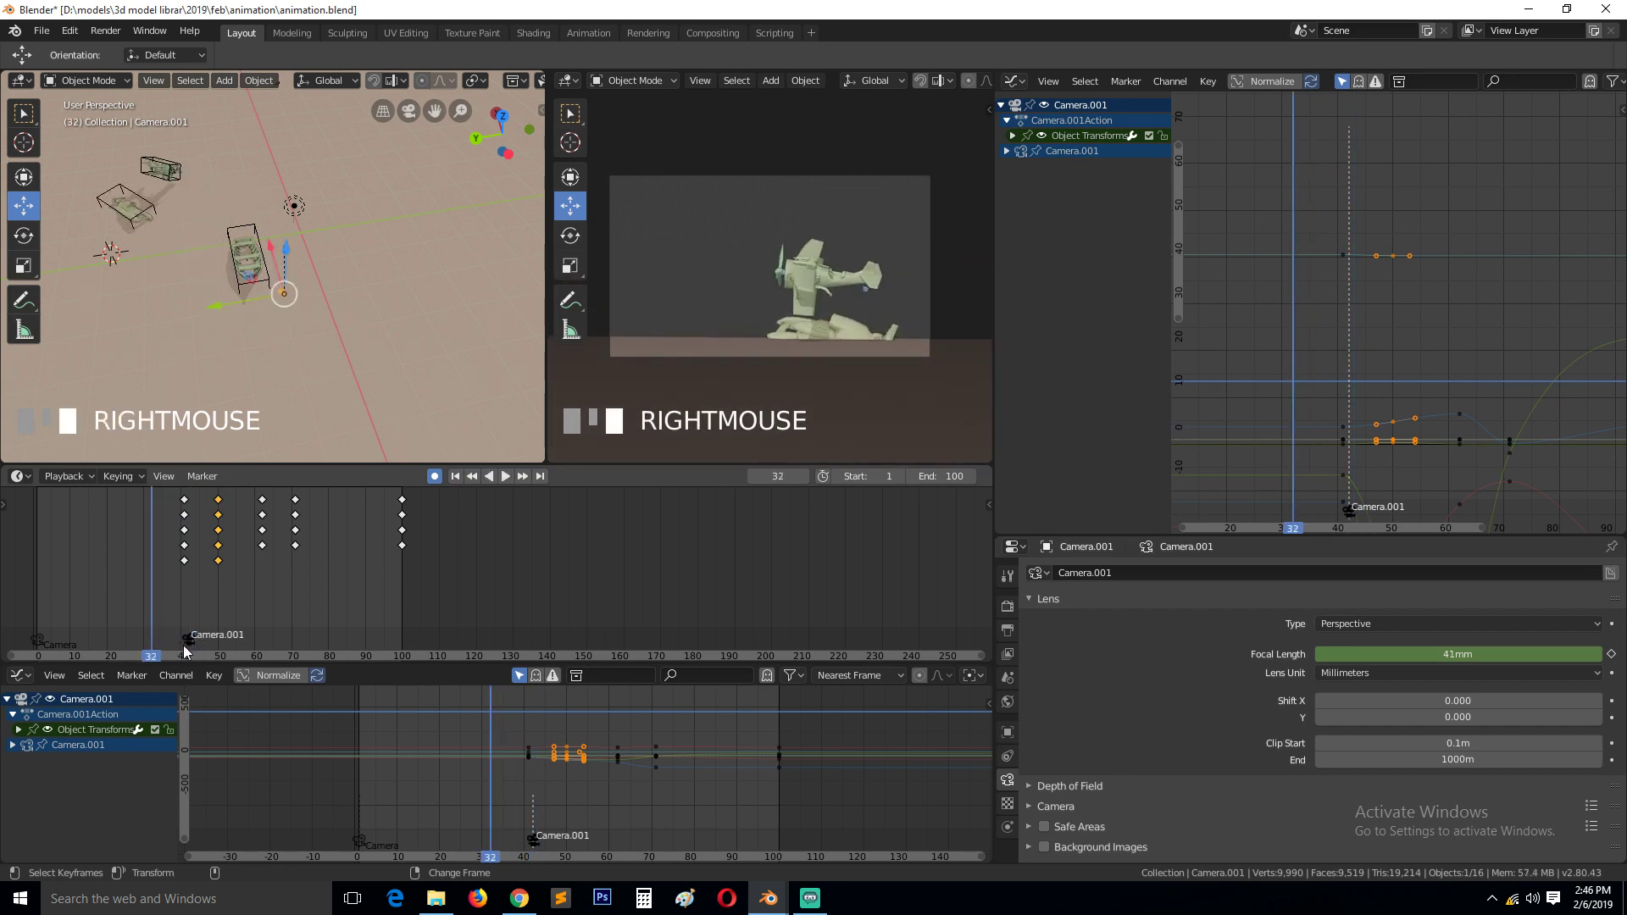
pyautogui.press('g')
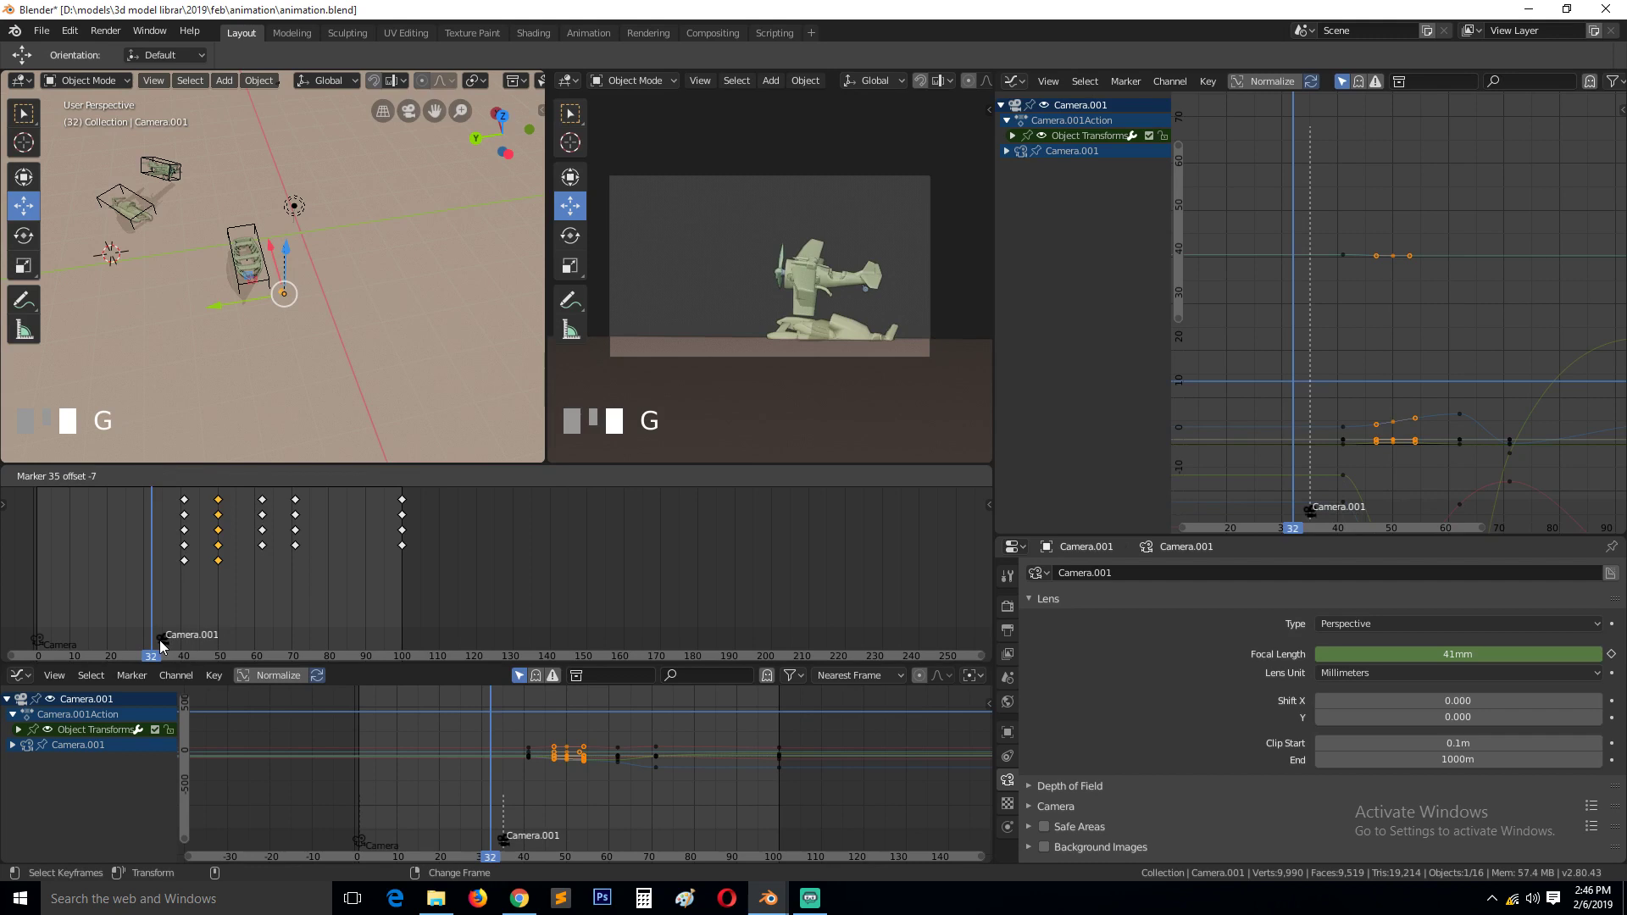
pyautogui.moveTo(151, 644); pyautogui.dragTo(44, 574, button='right')
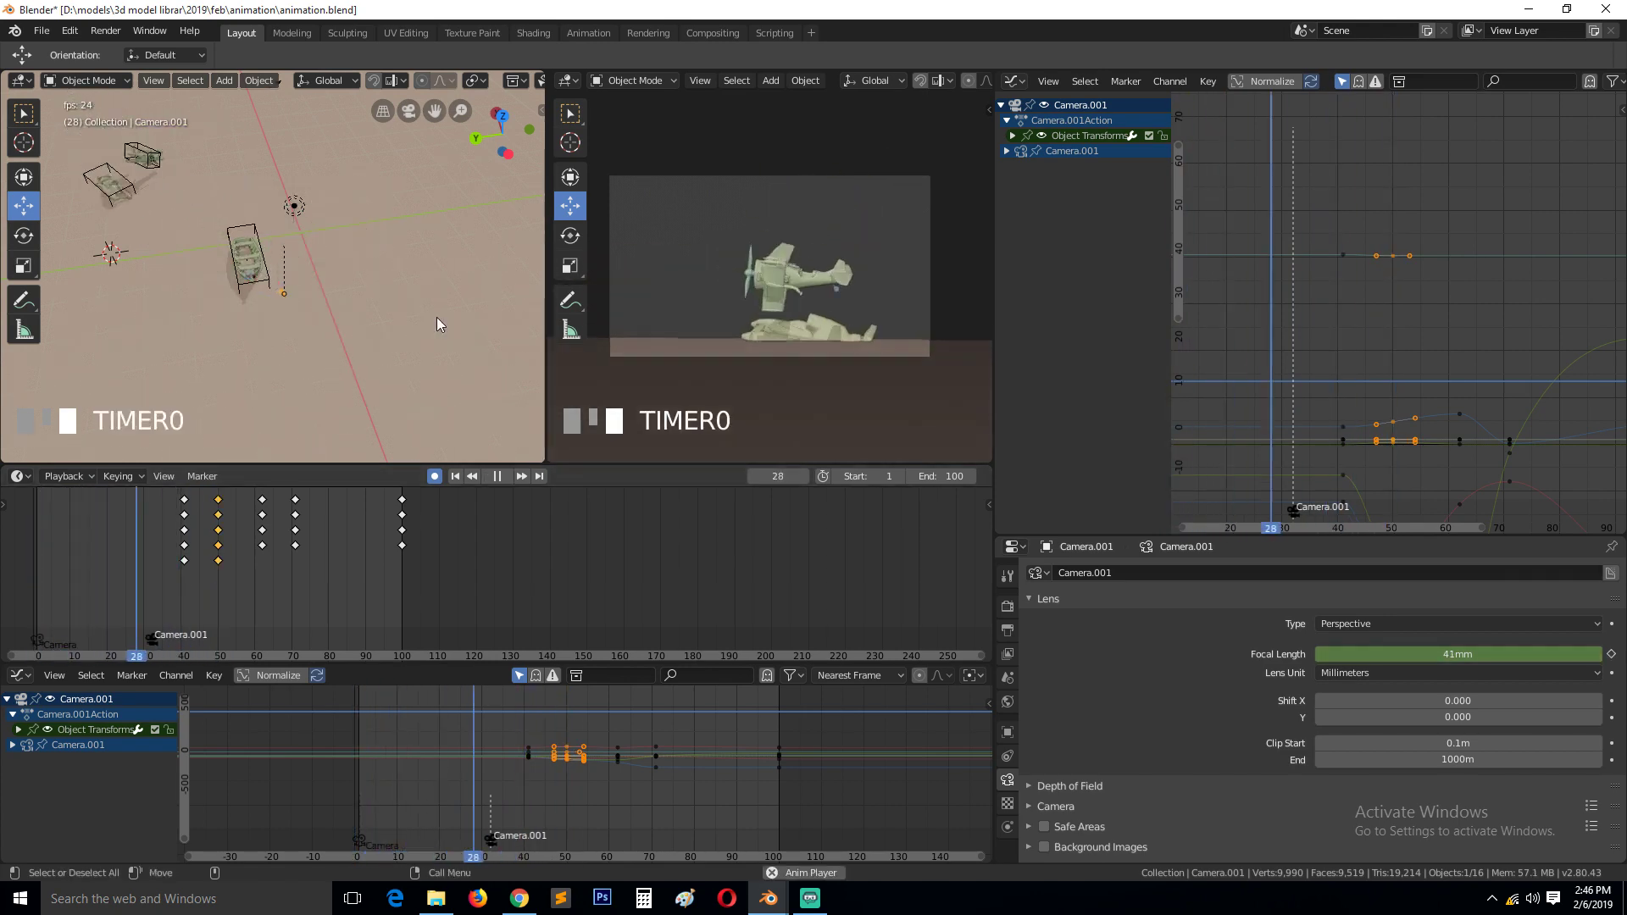
pyautogui.press('Escape')
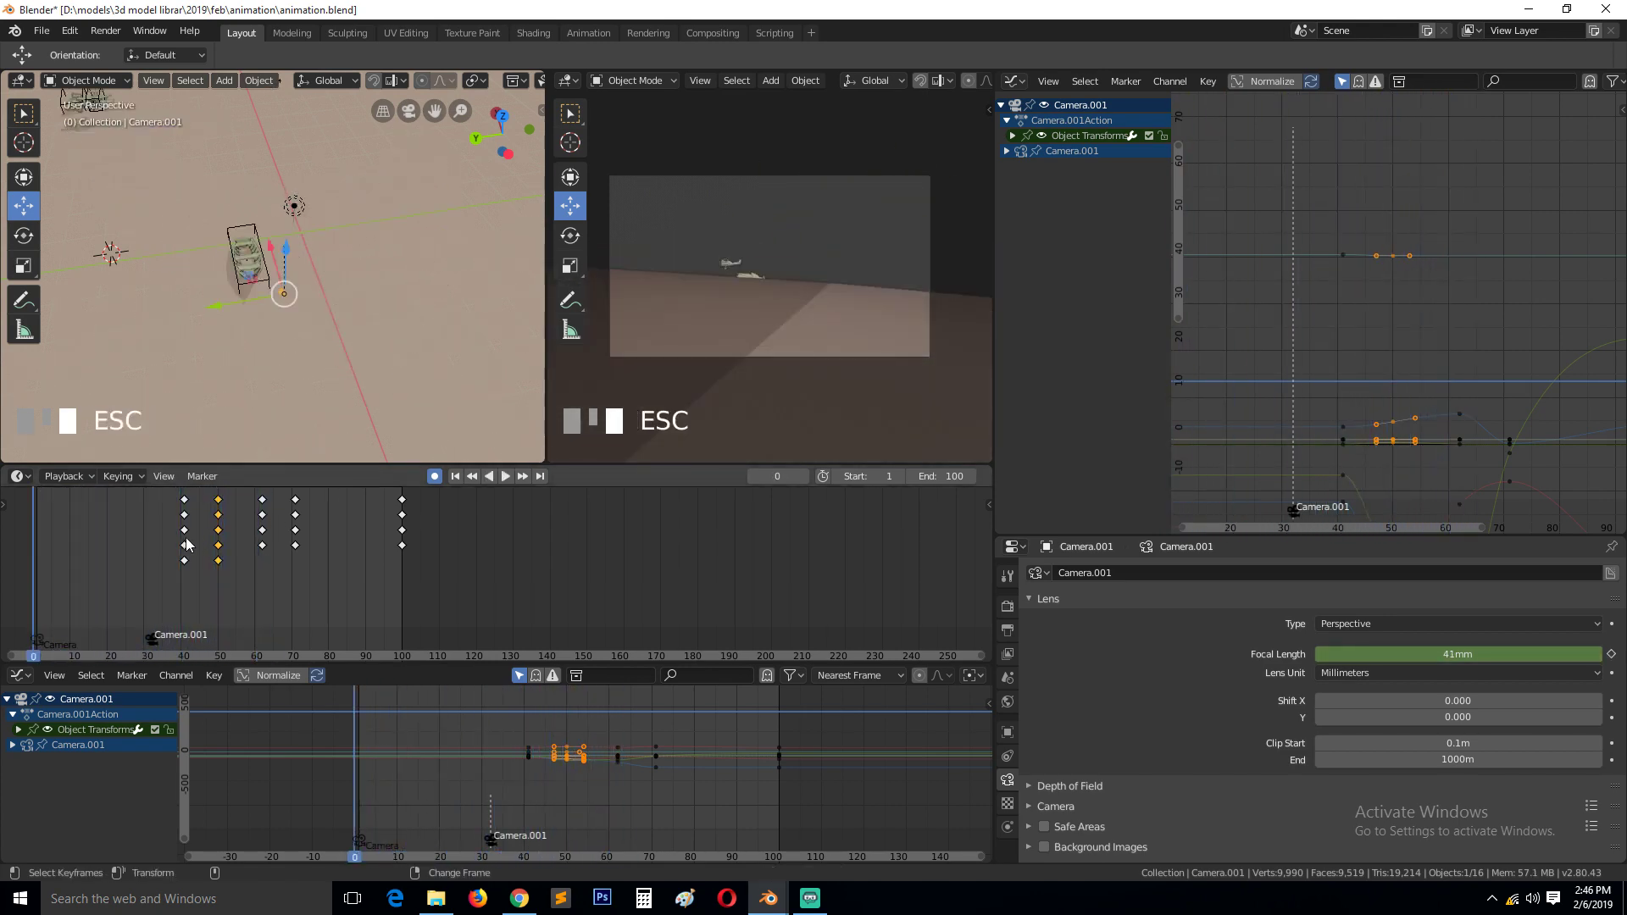
pyautogui.moveTo(134, 539)
pyautogui.mouseDown(button='right')
pyautogui.moveTo(115, 539)
pyautogui.moveTo(150, 547)
pyautogui.mouseUp(button='right')
pyautogui.click(753, 169)
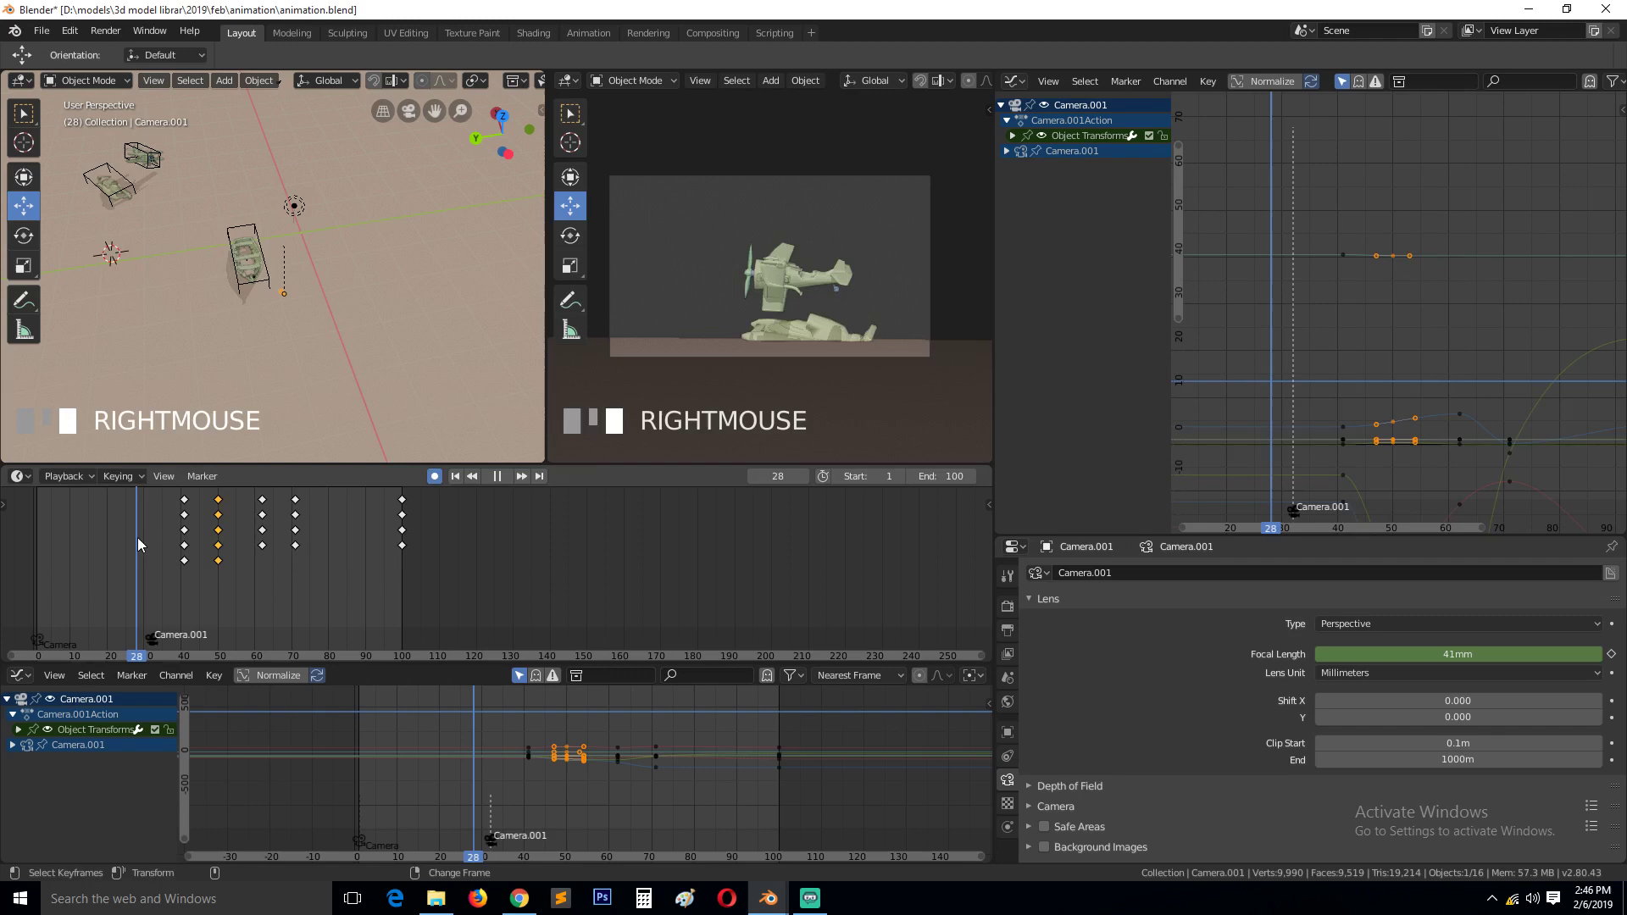
pyautogui.press('Escape')
pyautogui.moveTo(227, 301)
pyautogui.mouseDown()
pyautogui.moveTo(205, 307)
pyautogui.moveTo(212, 318)
pyautogui.mouseUp()
# - Key a slight Y nudge of Camera.001 at frame 28 and play the close-to-distant camera move
pyautogui.press('space')
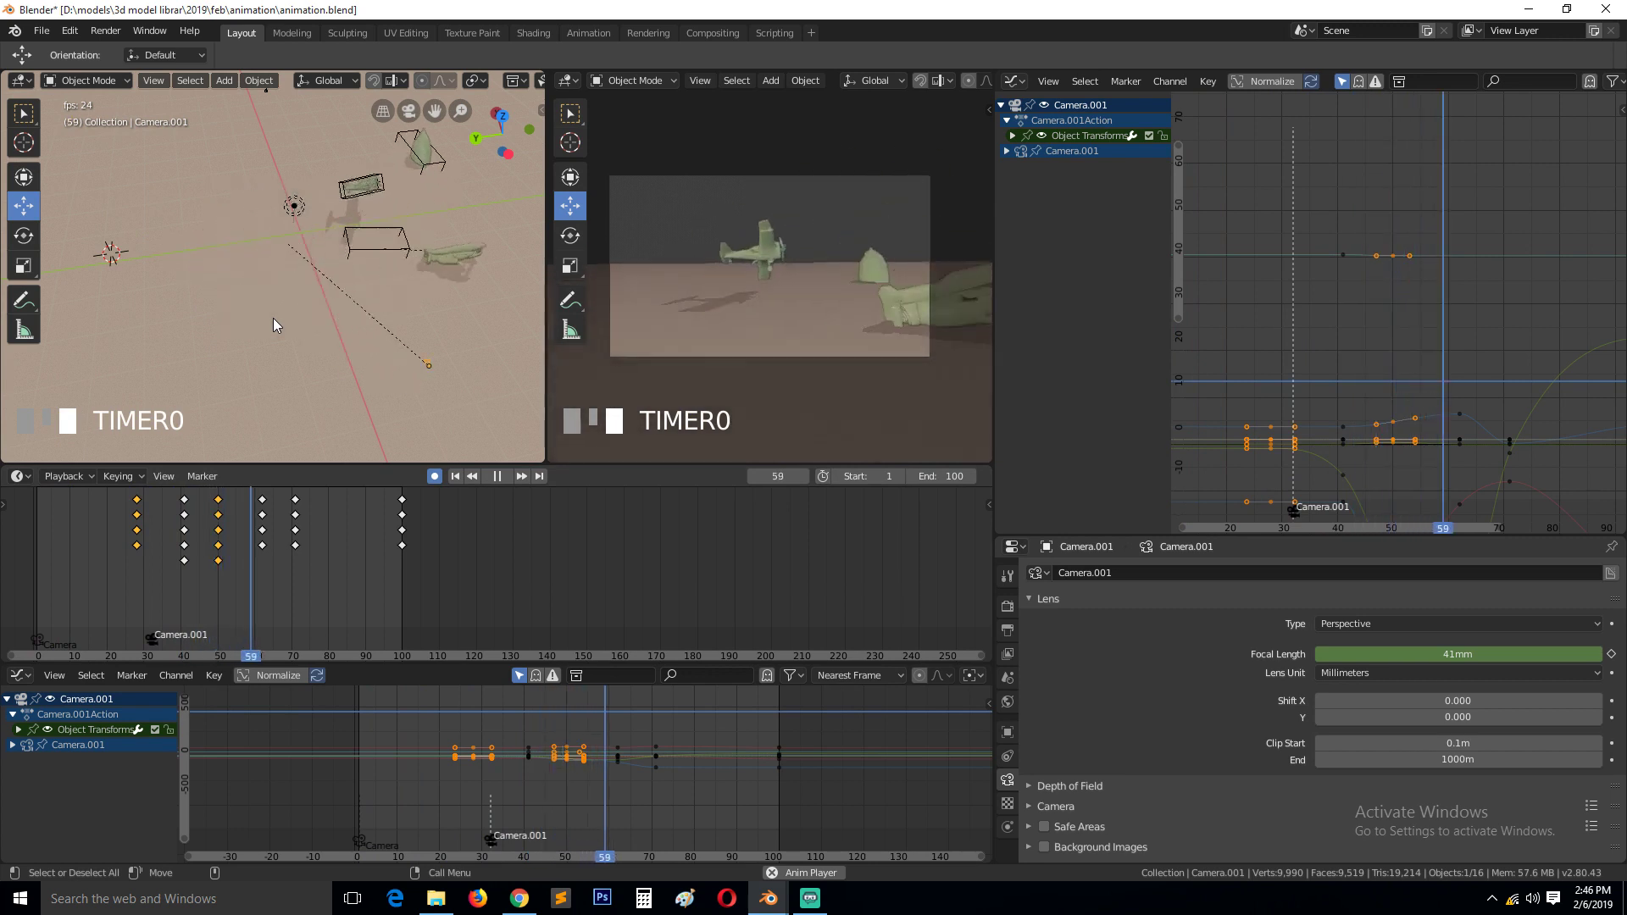
pyautogui.press('Escape')
pyautogui.rightClick(140, 528)
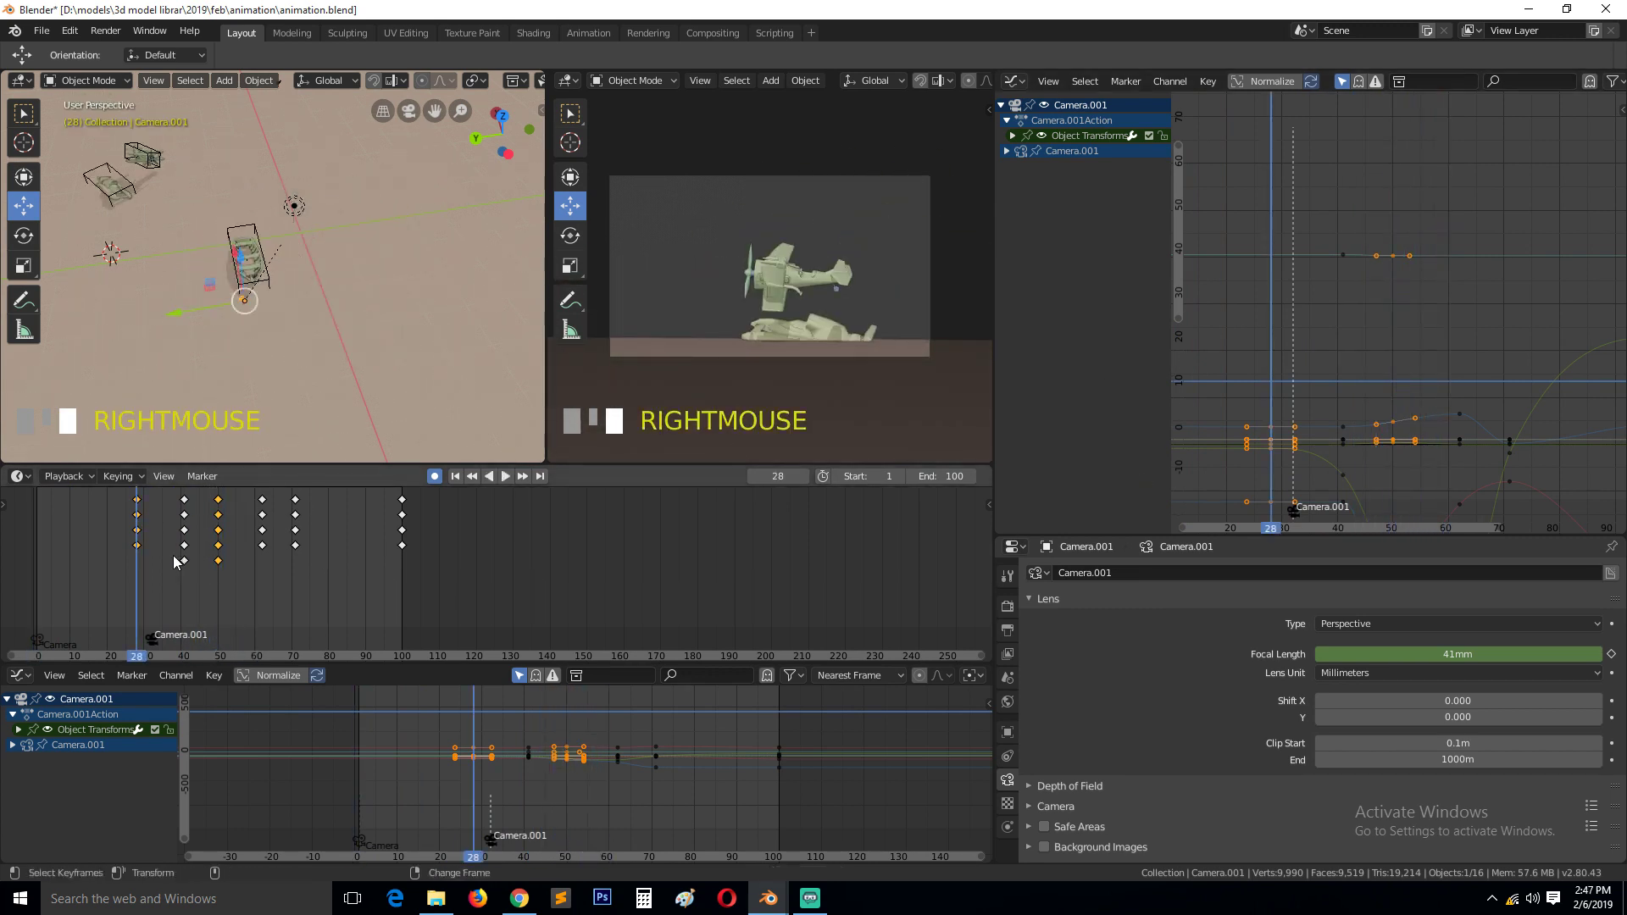
pyautogui.scroll(2, 281, 313)
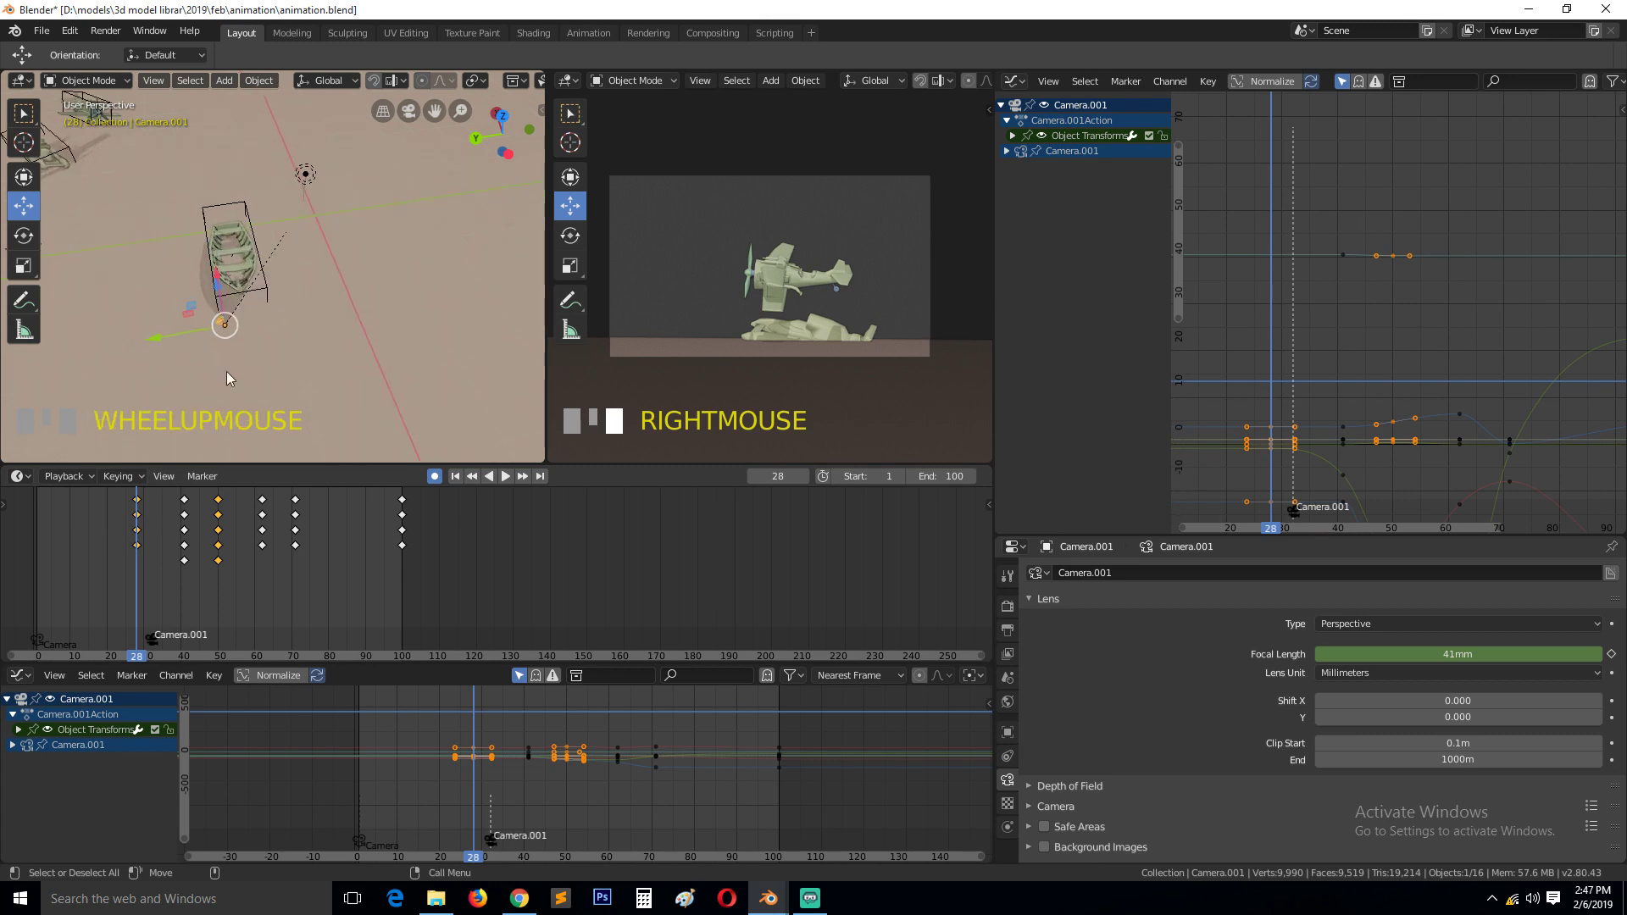
pyautogui.click(148, 507)
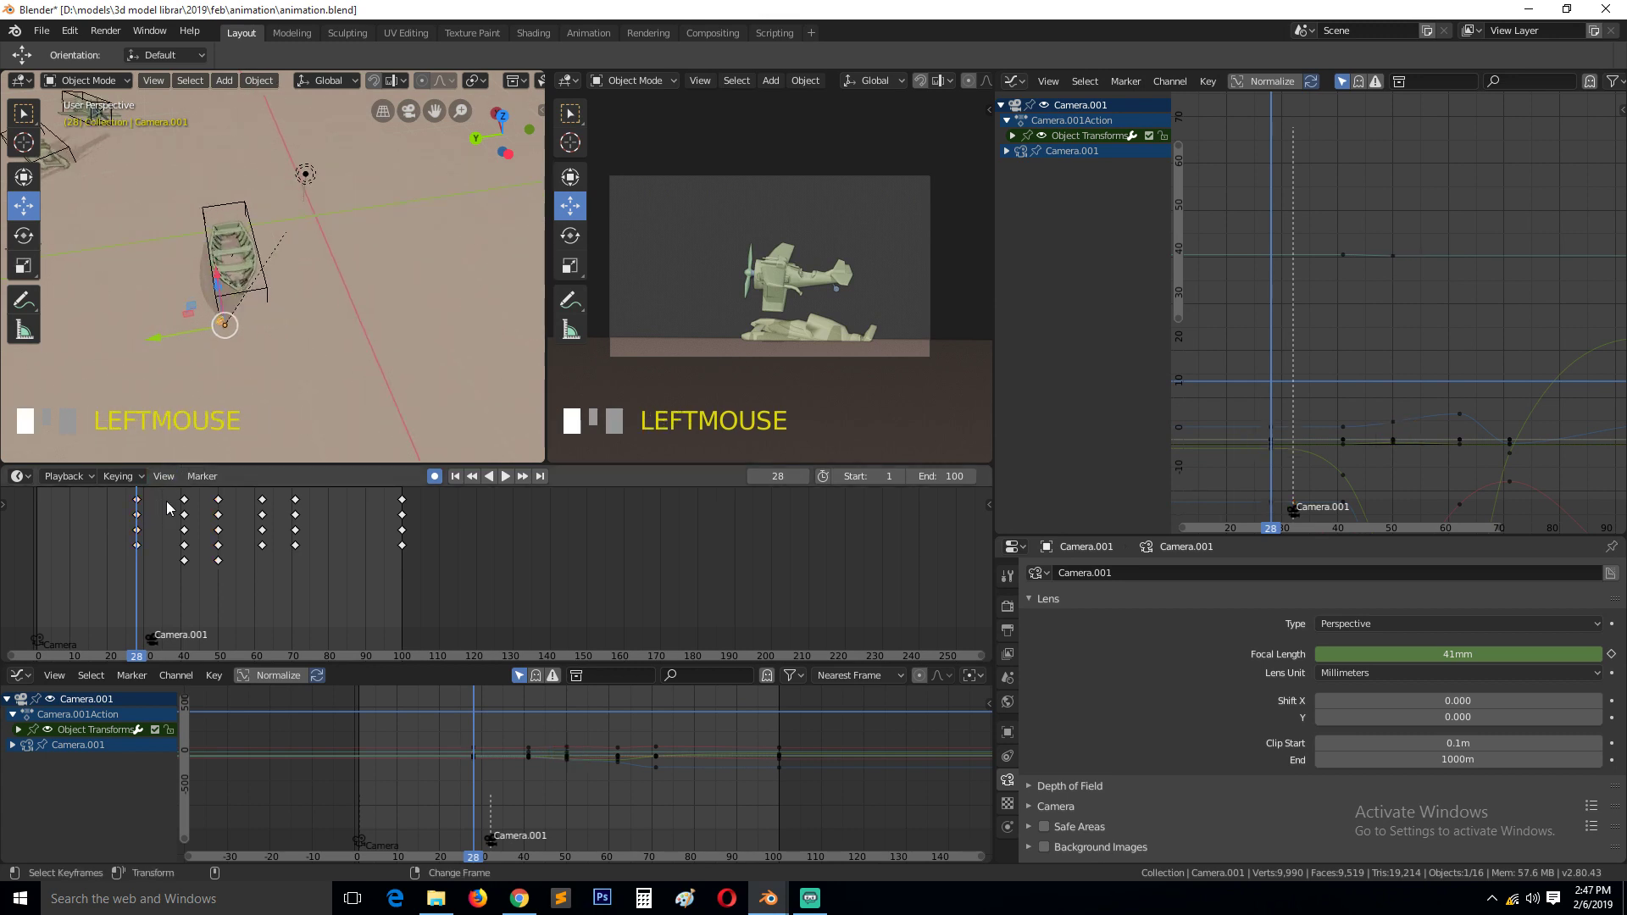
pyautogui.moveTo(165, 338); pyautogui.dragTo(178, 344)
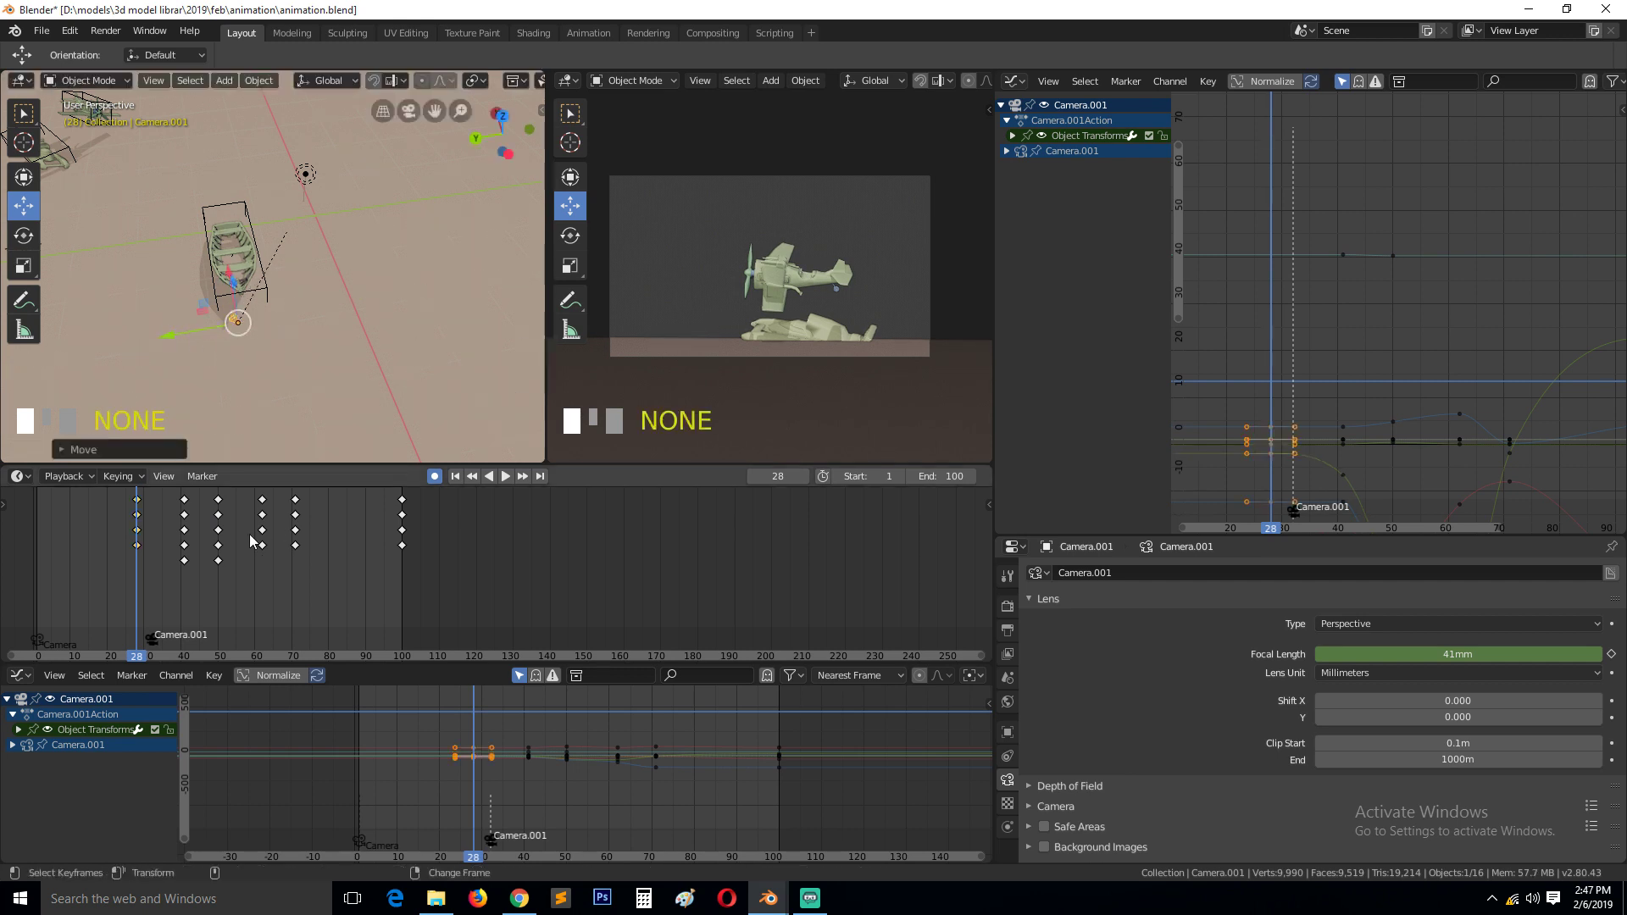
pyautogui.click(505, 476)
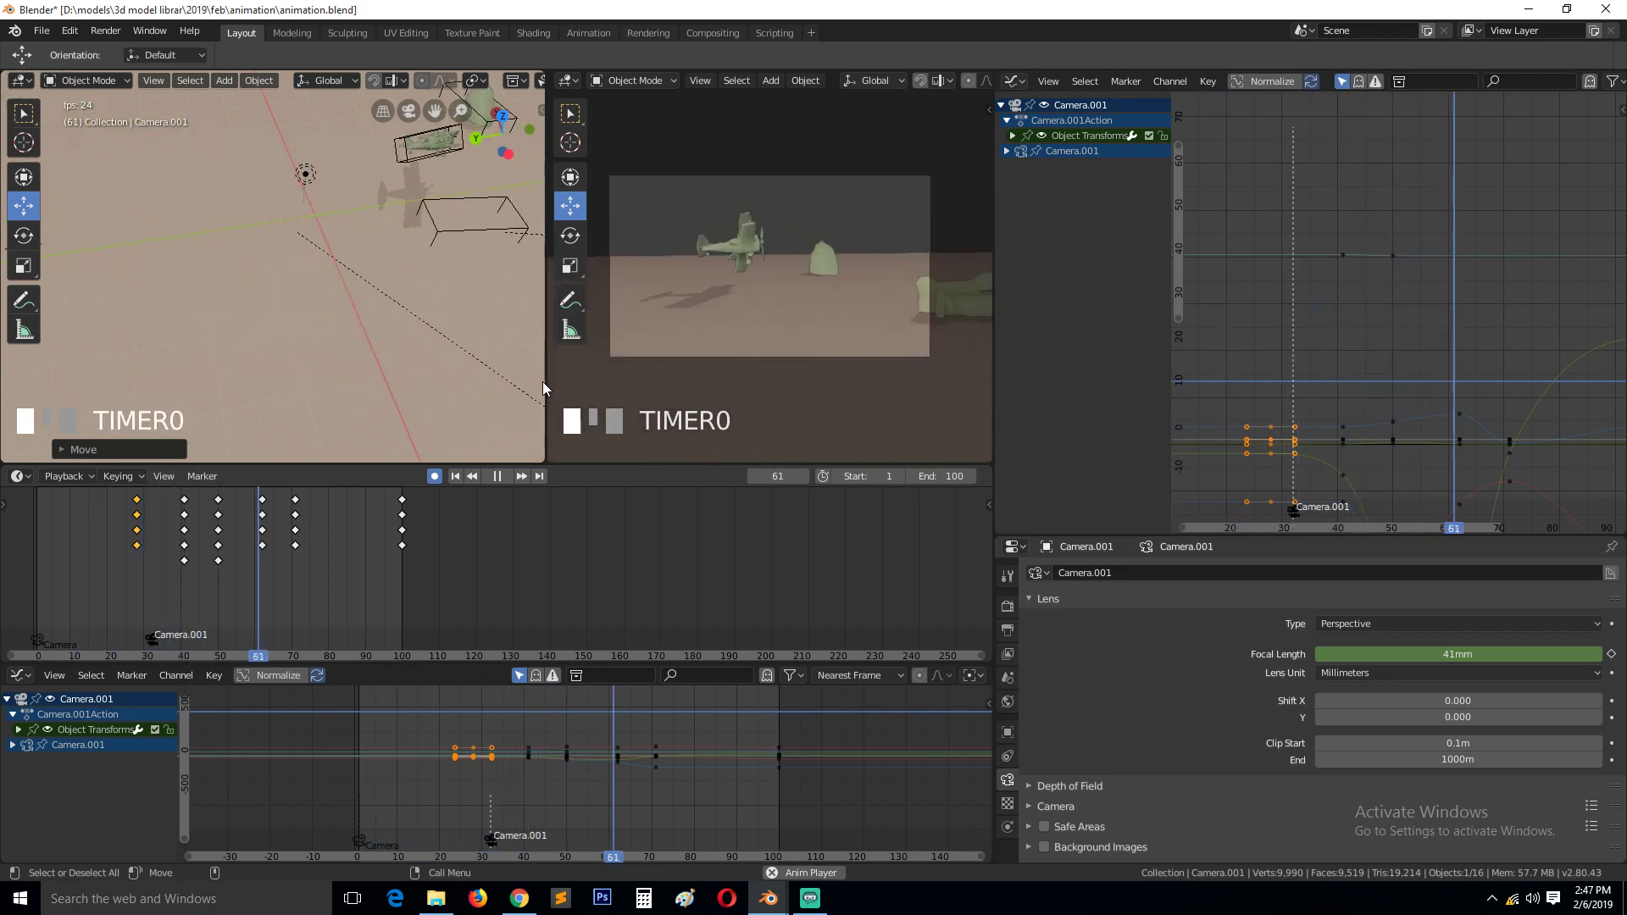
pyautogui.click(776, 288)
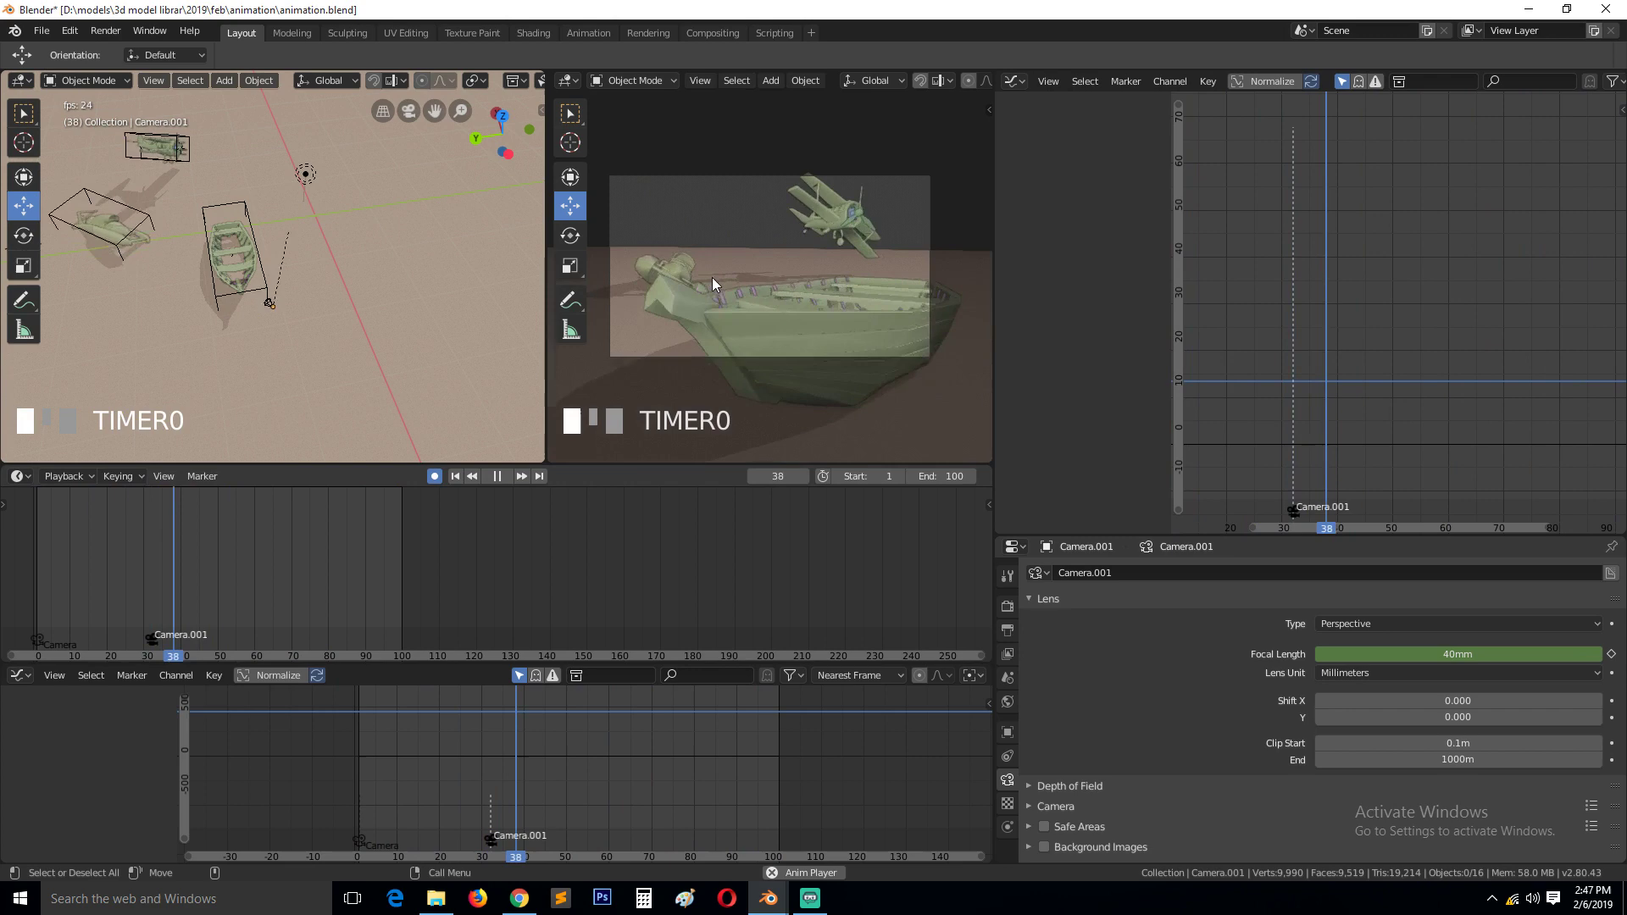
# - Save, switch to the Shading workspace, and view through the active camera with everything deselected
pyautogui.hotkey('ctrl', 's')
pyautogui.press('space')
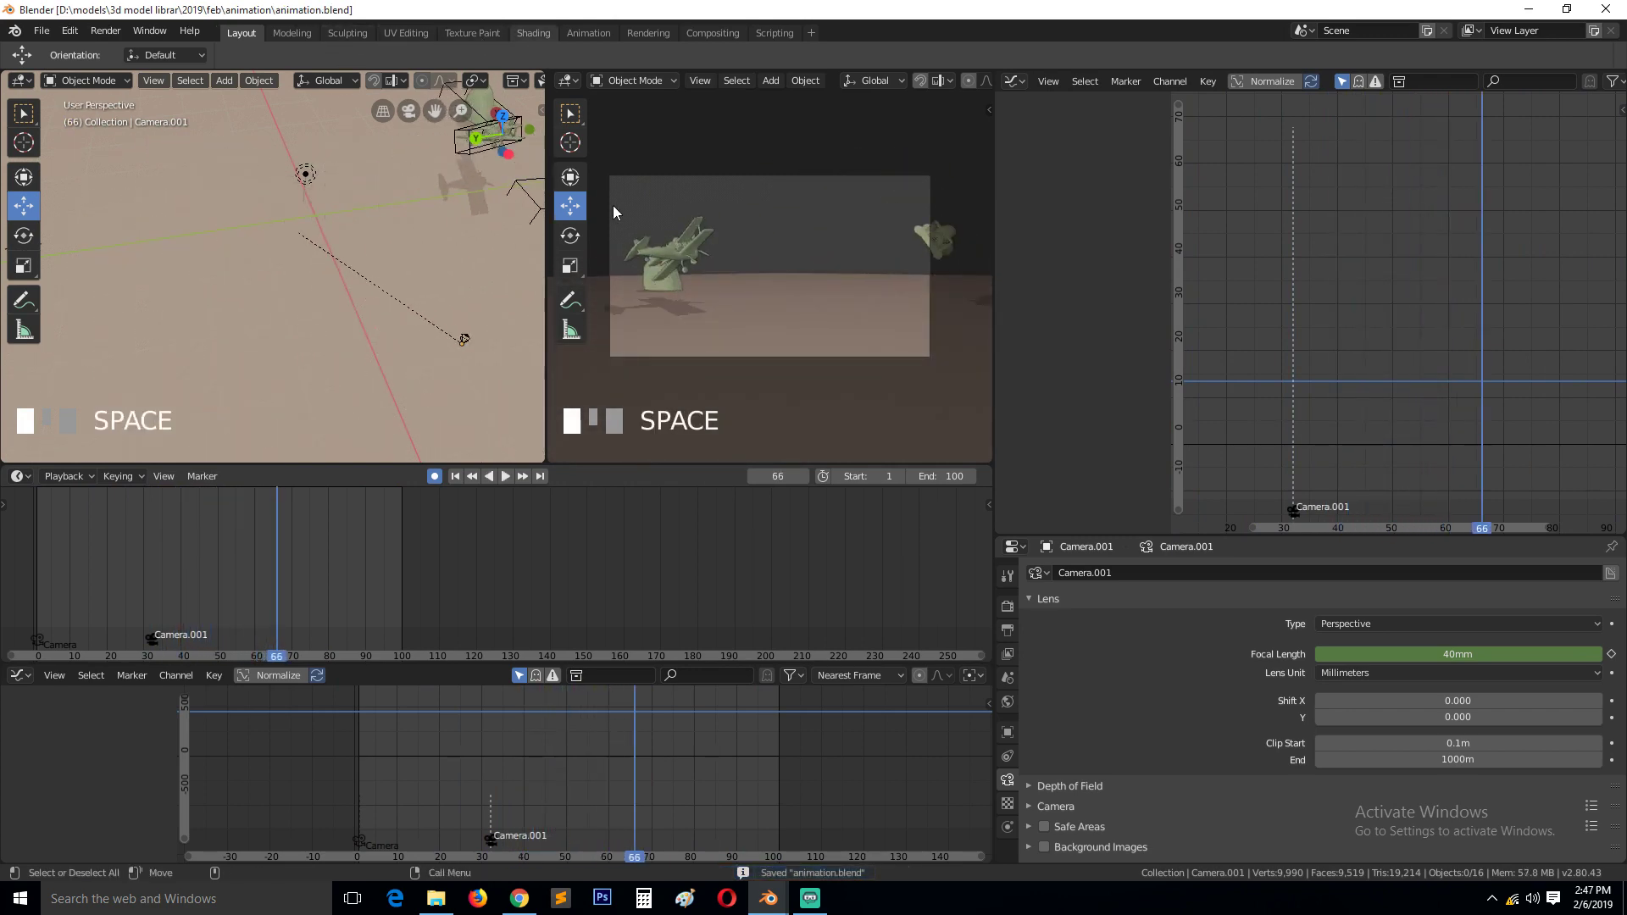
pyautogui.click(533, 32)
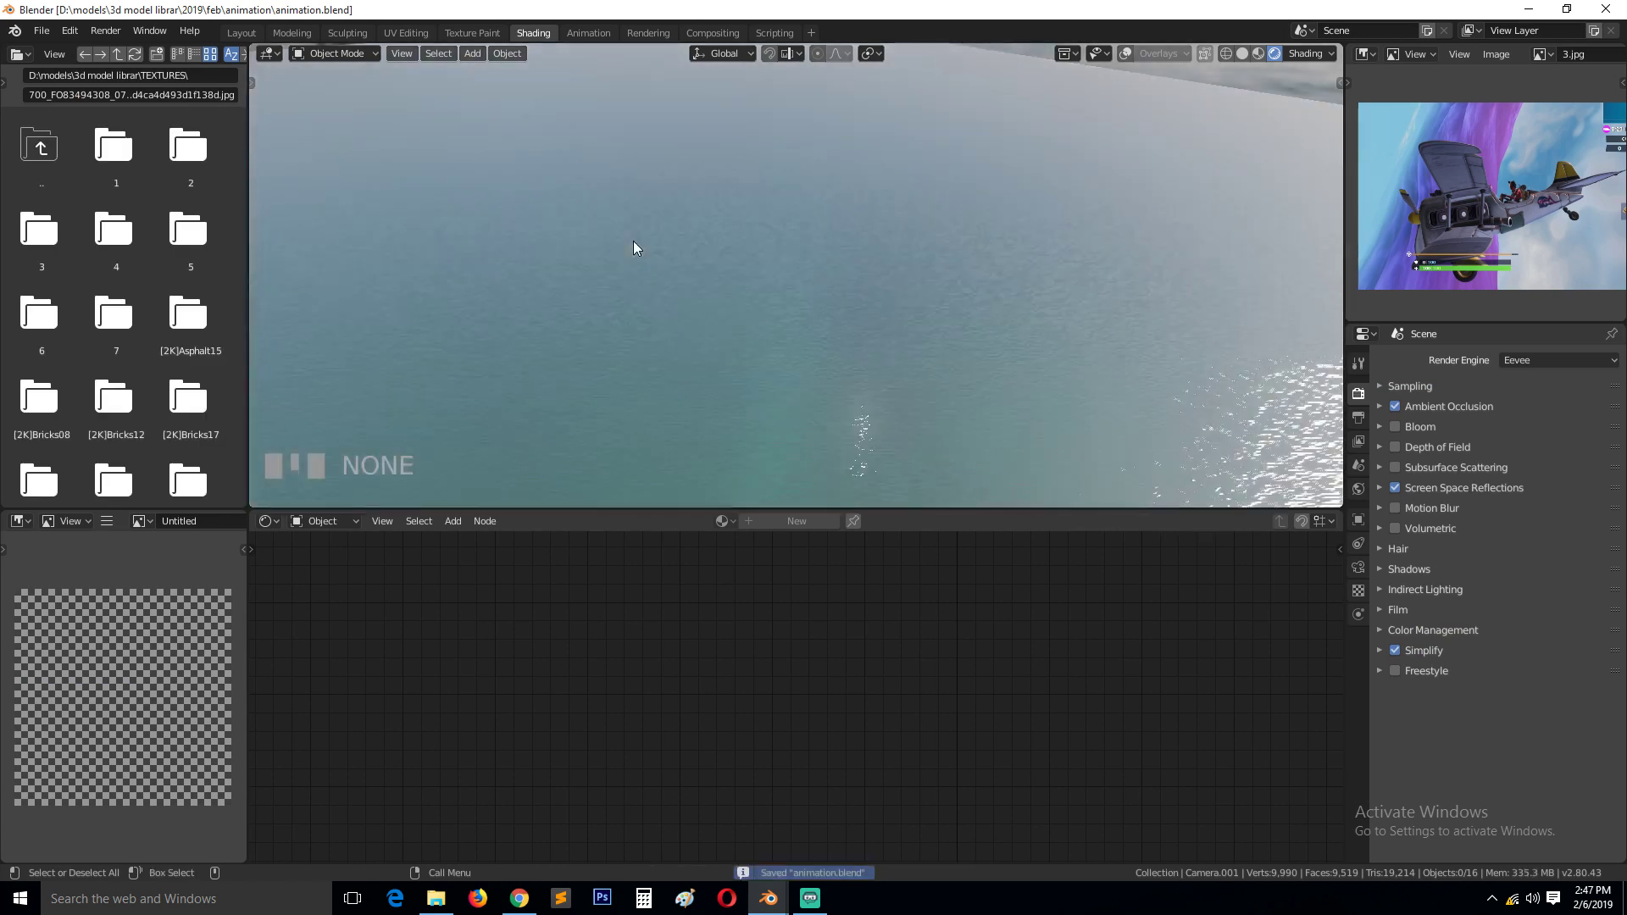
pyautogui.press('KP_0')
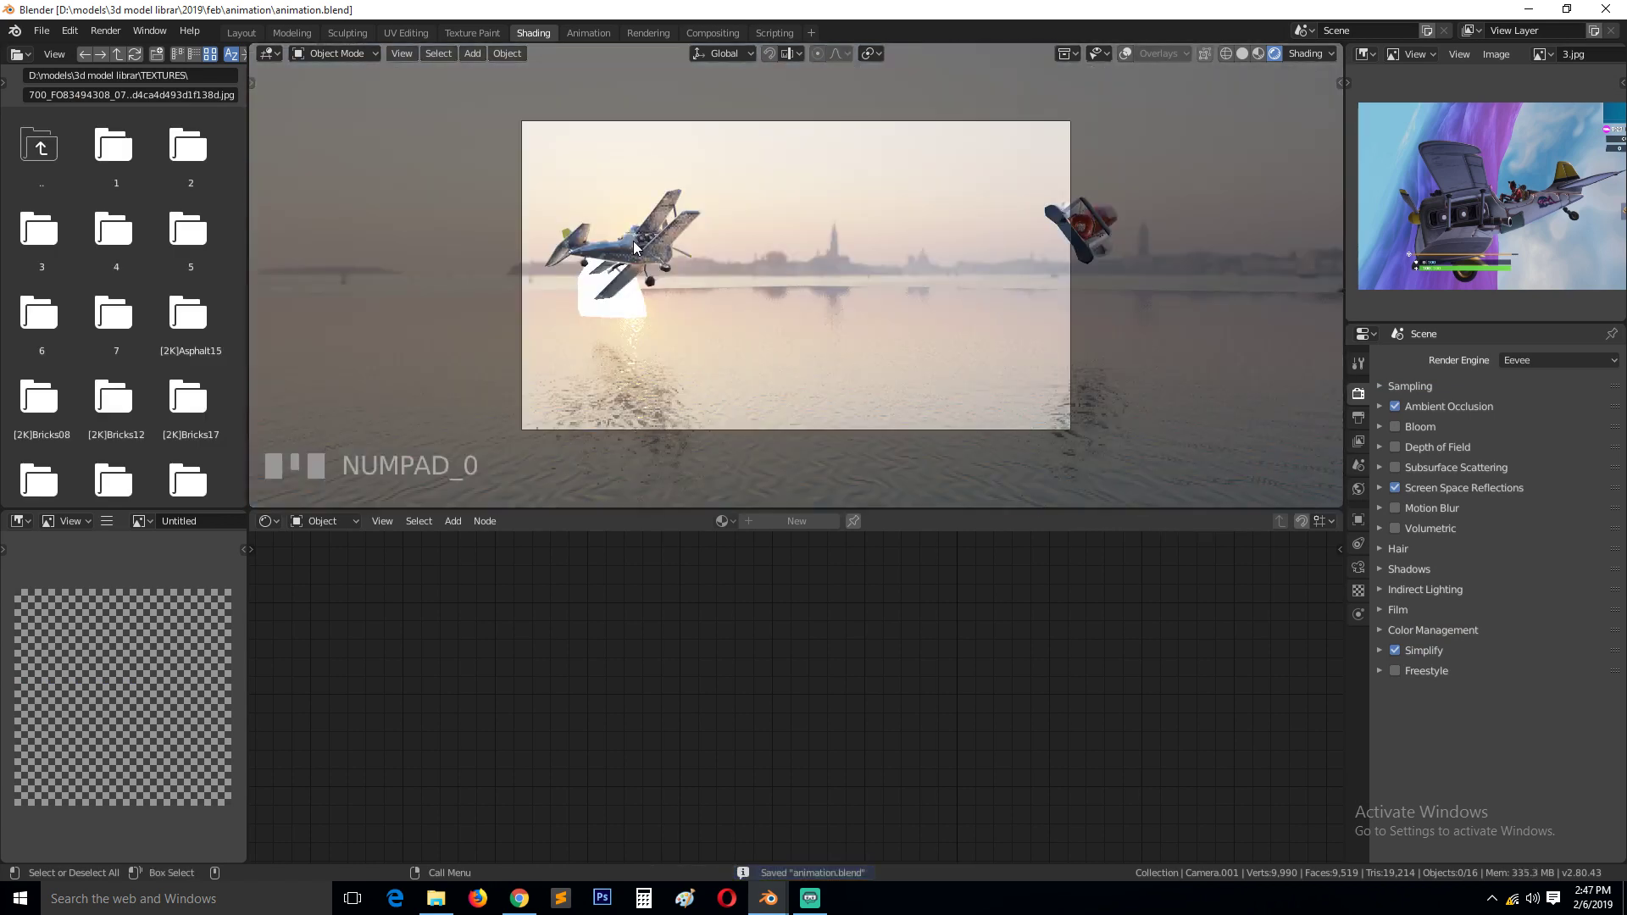
pyautogui.click(628, 306)
pyautogui.press('Tab')
pyautogui.press('Tab')
pyautogui.hotkey('alt', 'a')
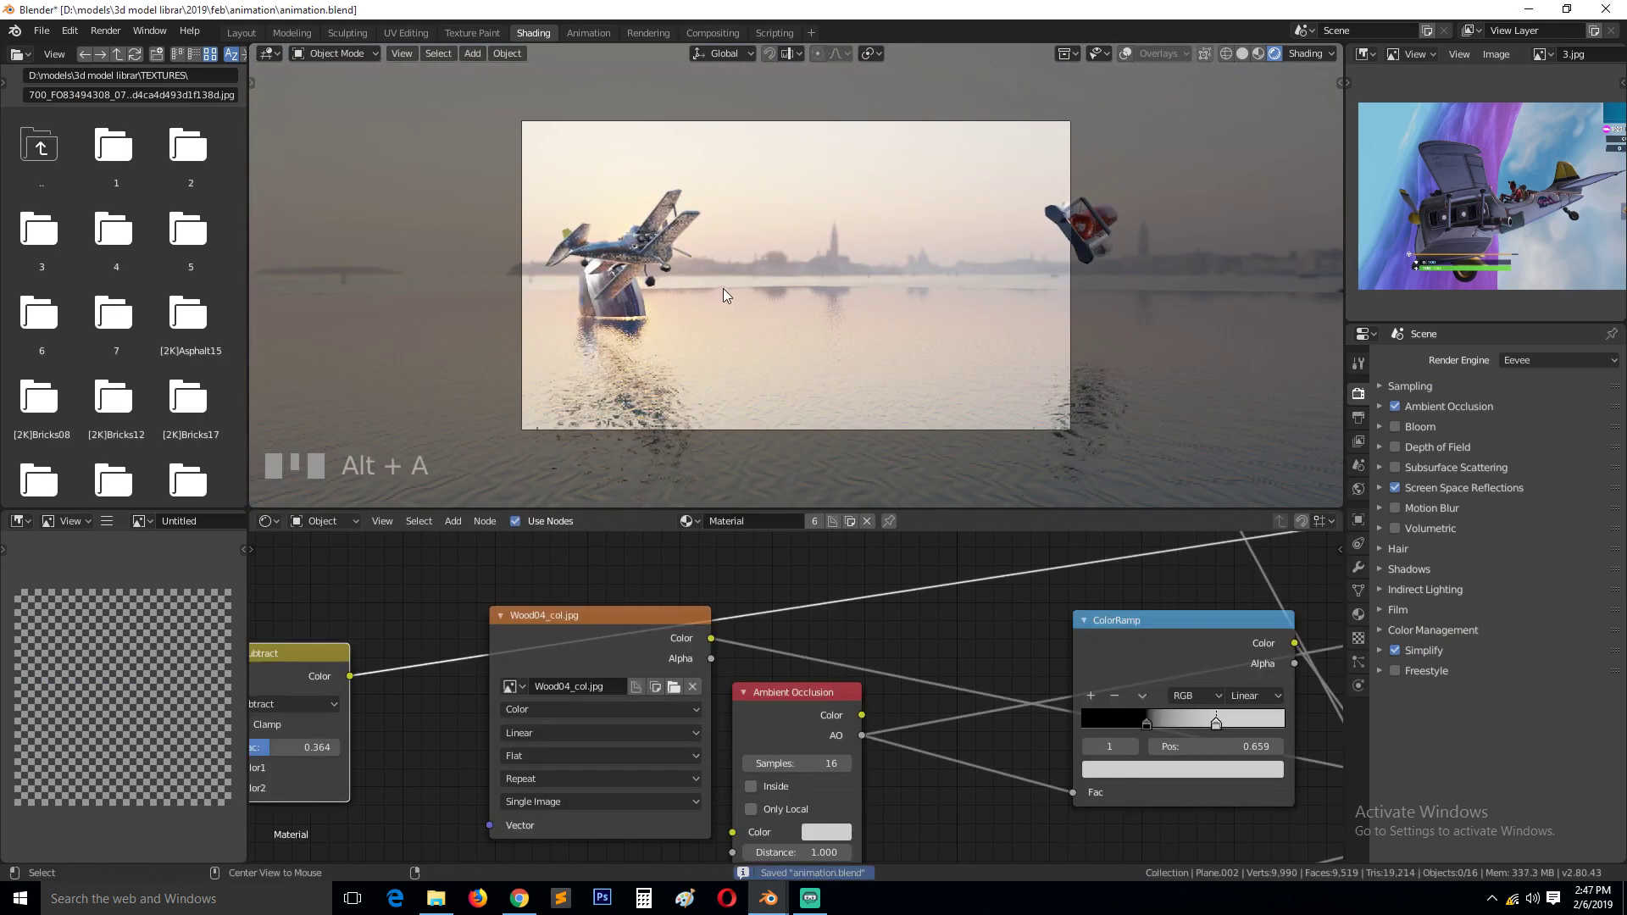
# - Make the node area a Timeline, turn off auto keying, save animation.blend, and preview back to frame 0
pyautogui.click(267, 521)
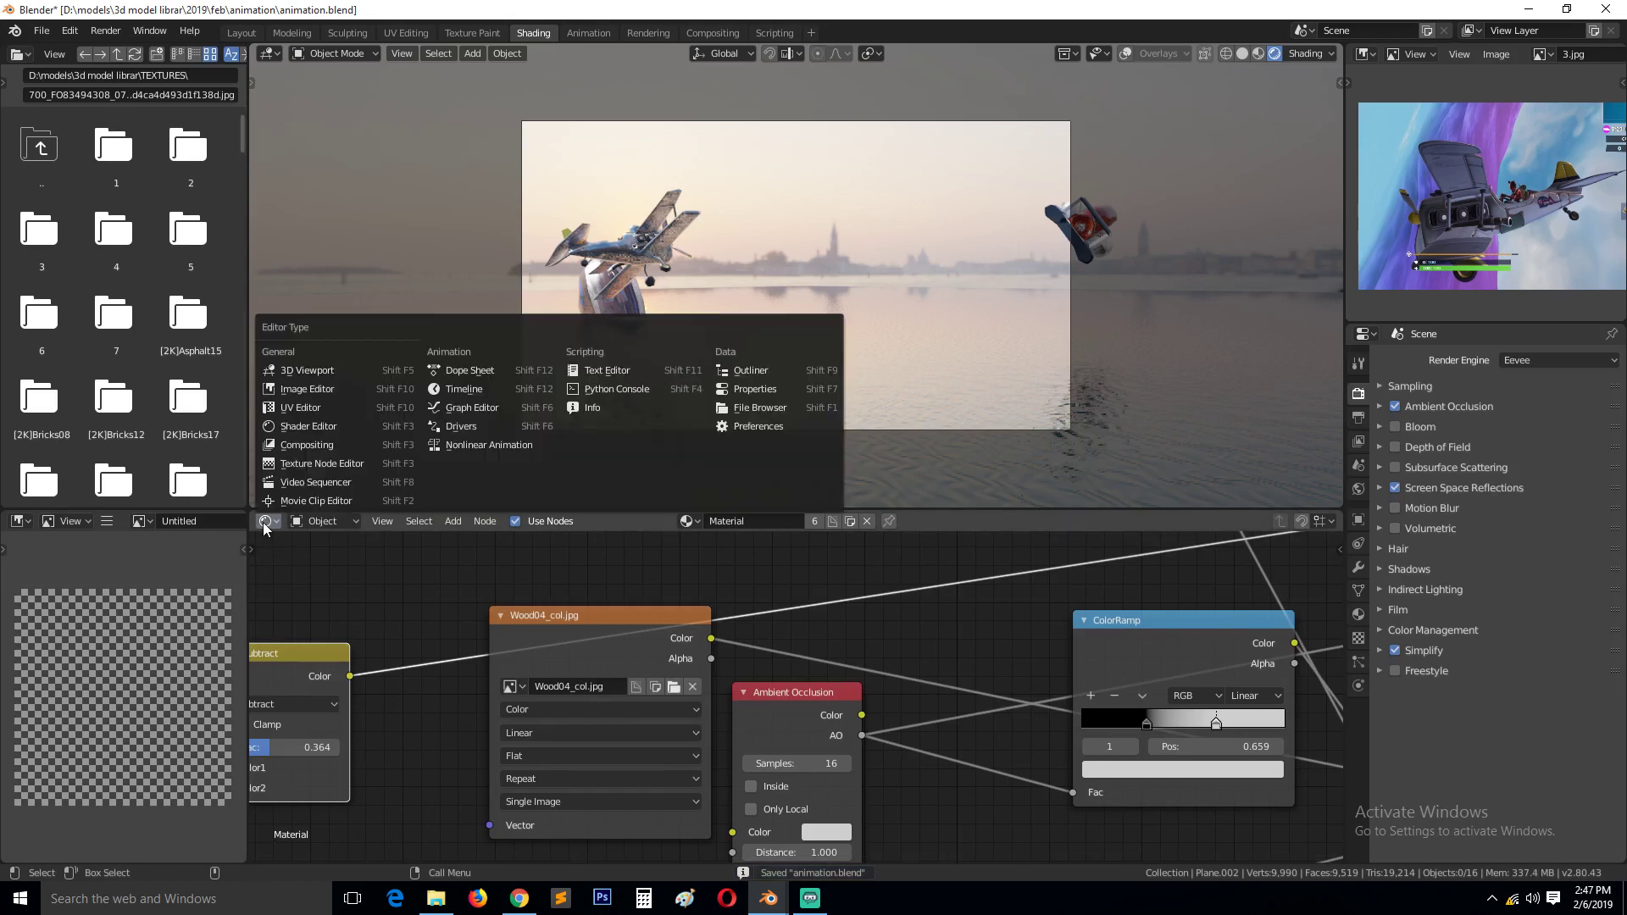
pyautogui.click(478, 389)
pyautogui.click(734, 521)
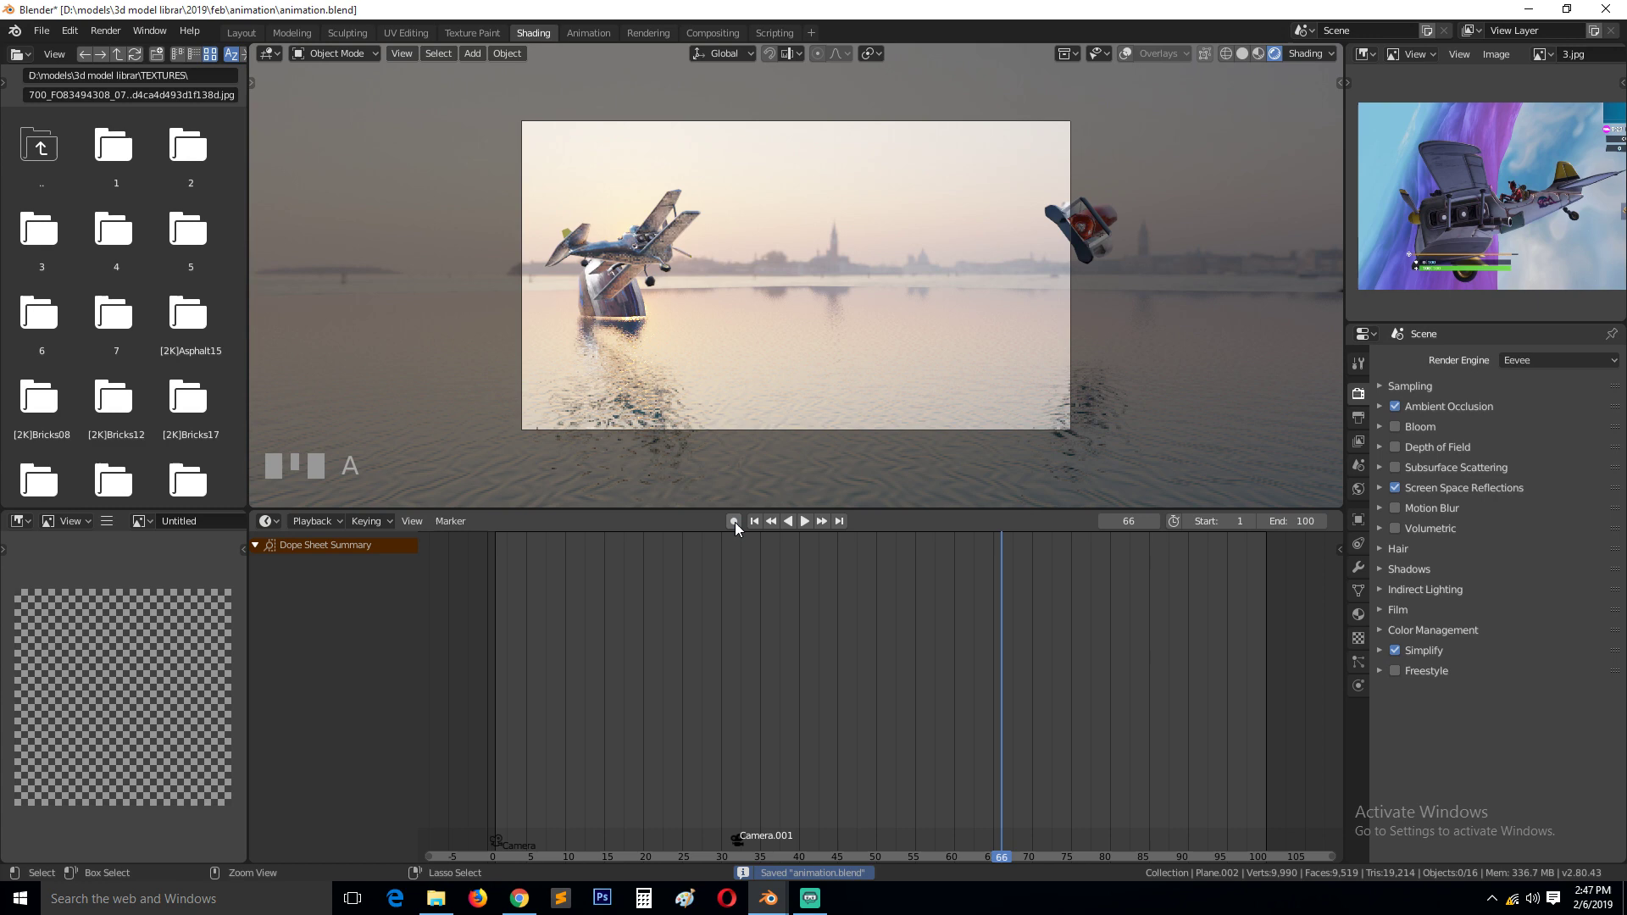
pyautogui.hotkey('ctrl', 's')
pyautogui.hotkey('alt', 'a')
pyautogui.rightClick(471, 775)
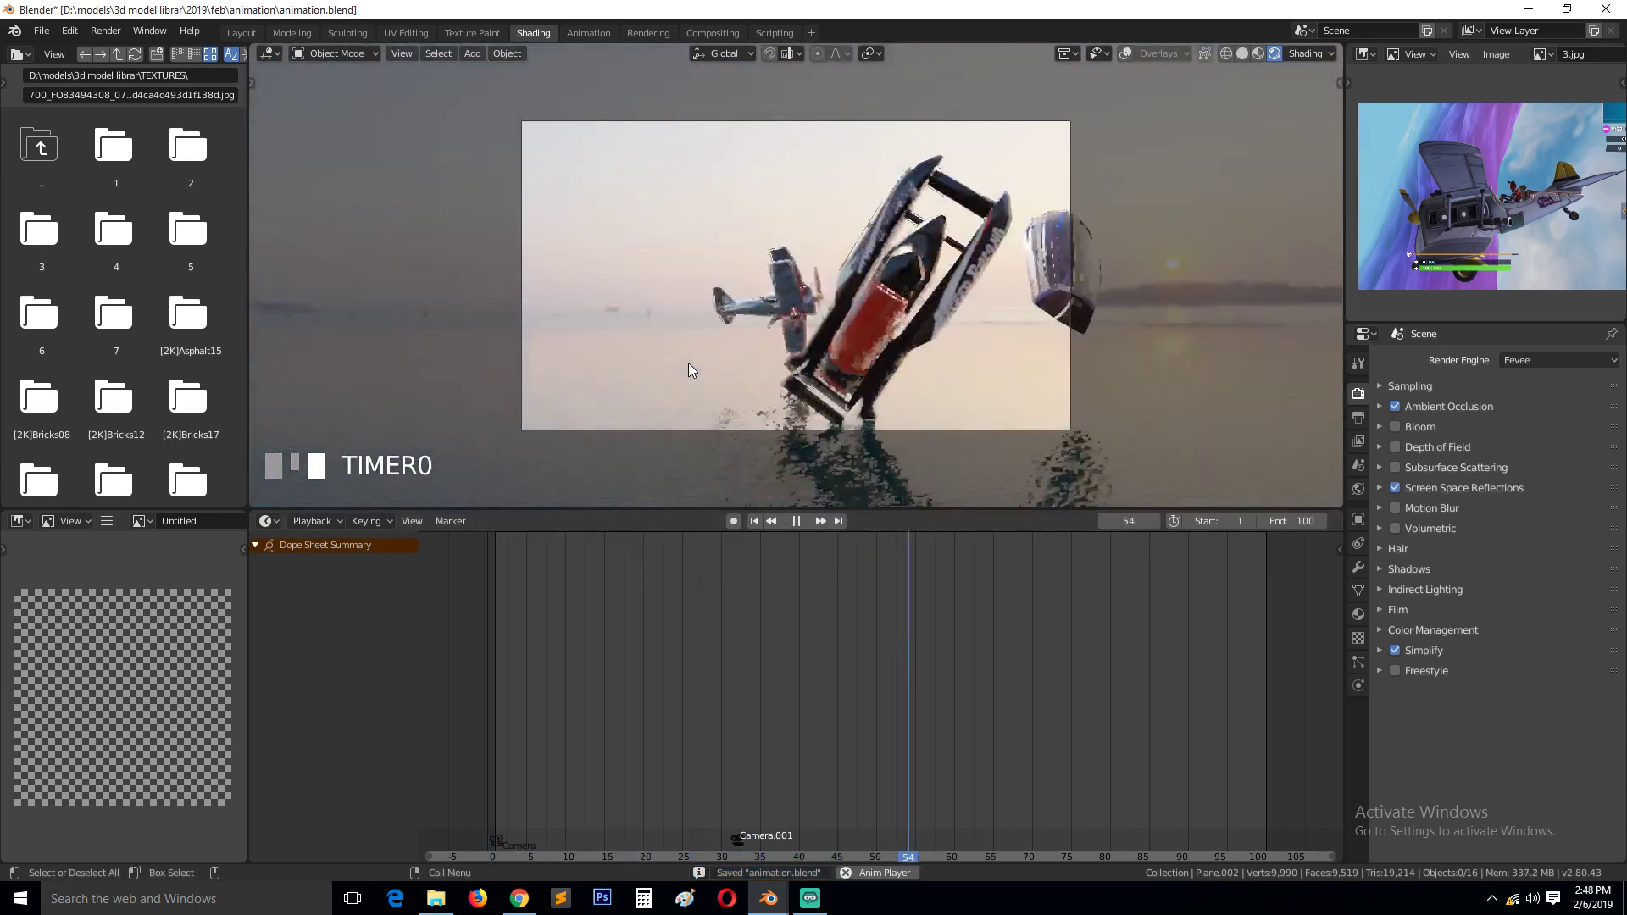
pyautogui.press('Escape')
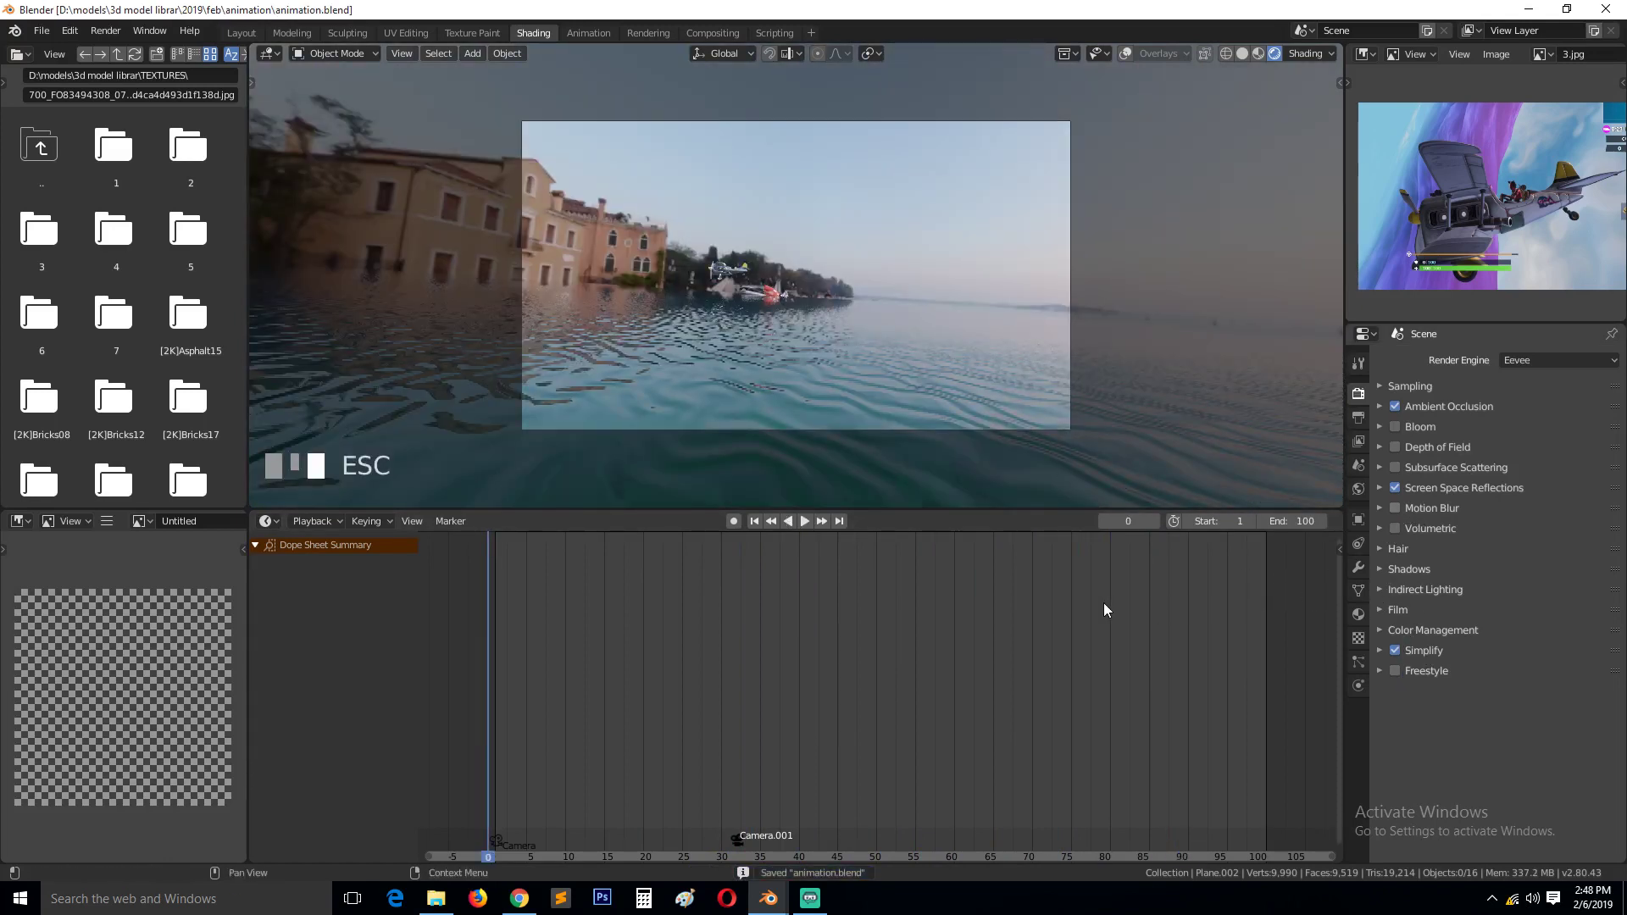
# - Turn on Motion Blur in Render Properties and preview the blur during playback
pyautogui.click(1064, 607)
pyautogui.click(1395, 508)
pyautogui.click(1379, 508)
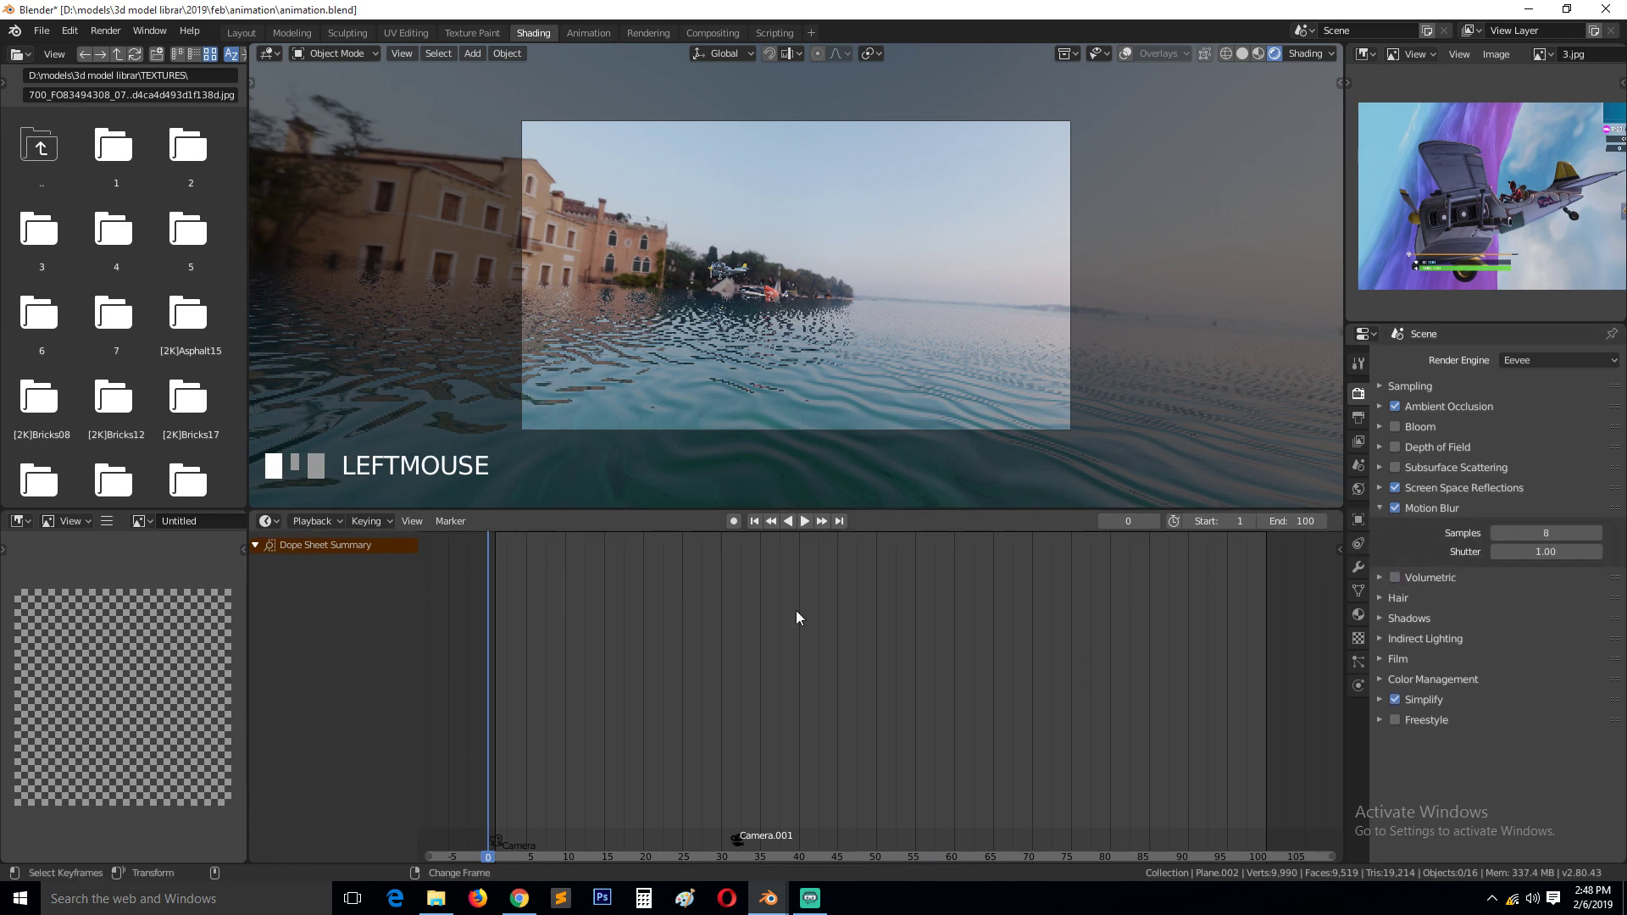
pyautogui.moveTo(532, 634); pyautogui.dragTo(459, 652, button='right')
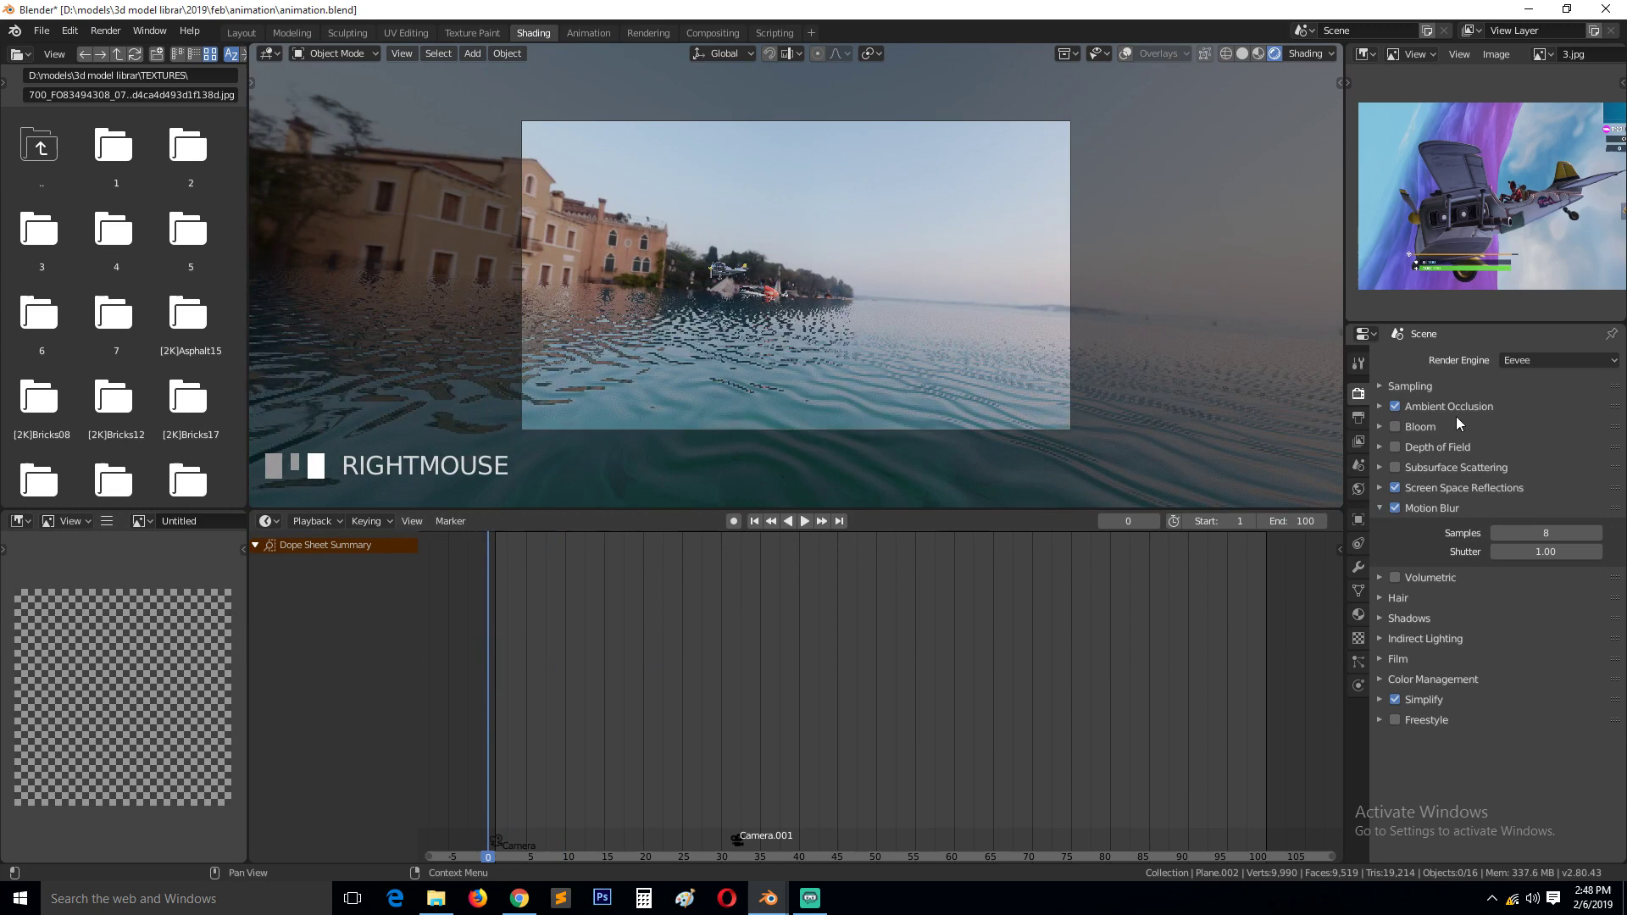
pyautogui.press('space')
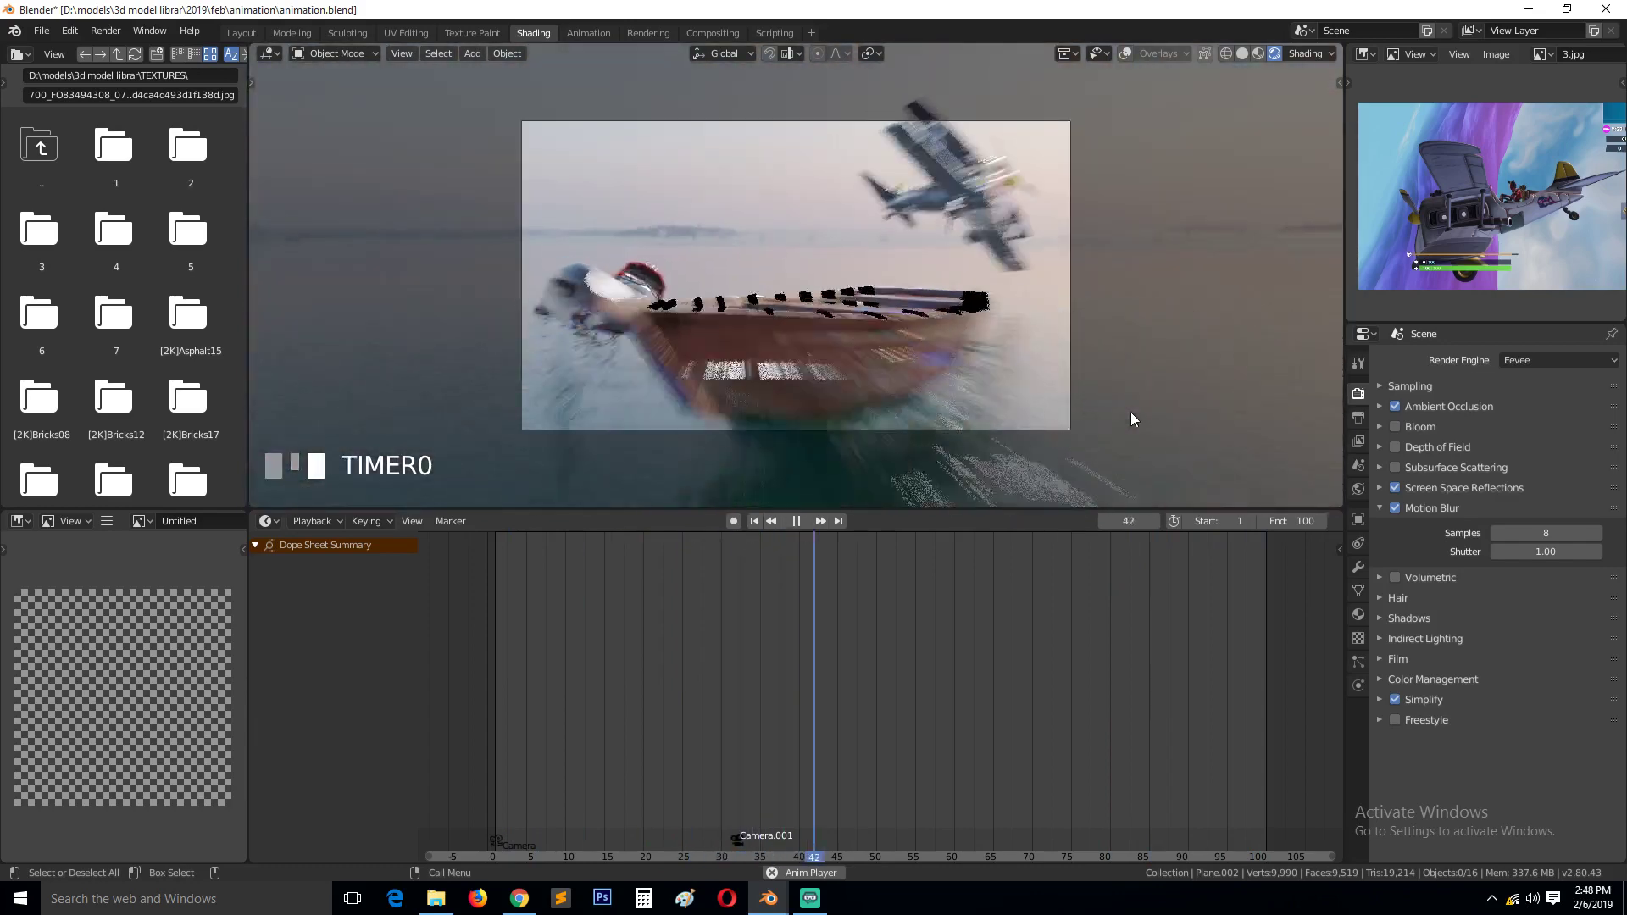
pyautogui.press('space')
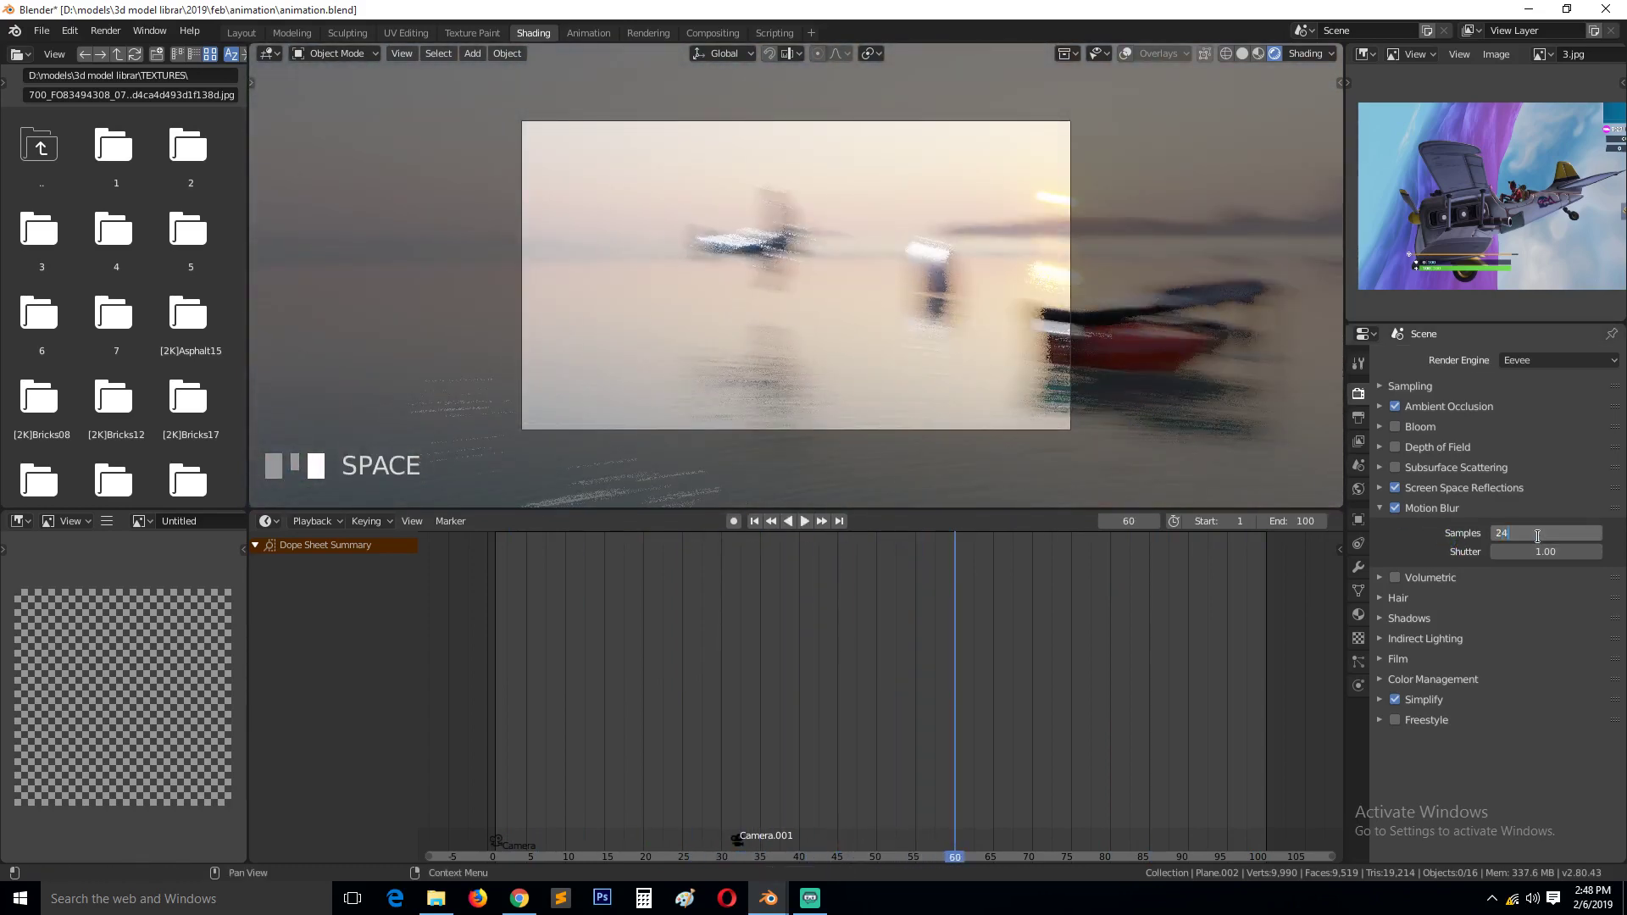
# - Set motion blur Samples to 26 and Shutter to 0.16, then play the animation
pyautogui.click(1442, 554)
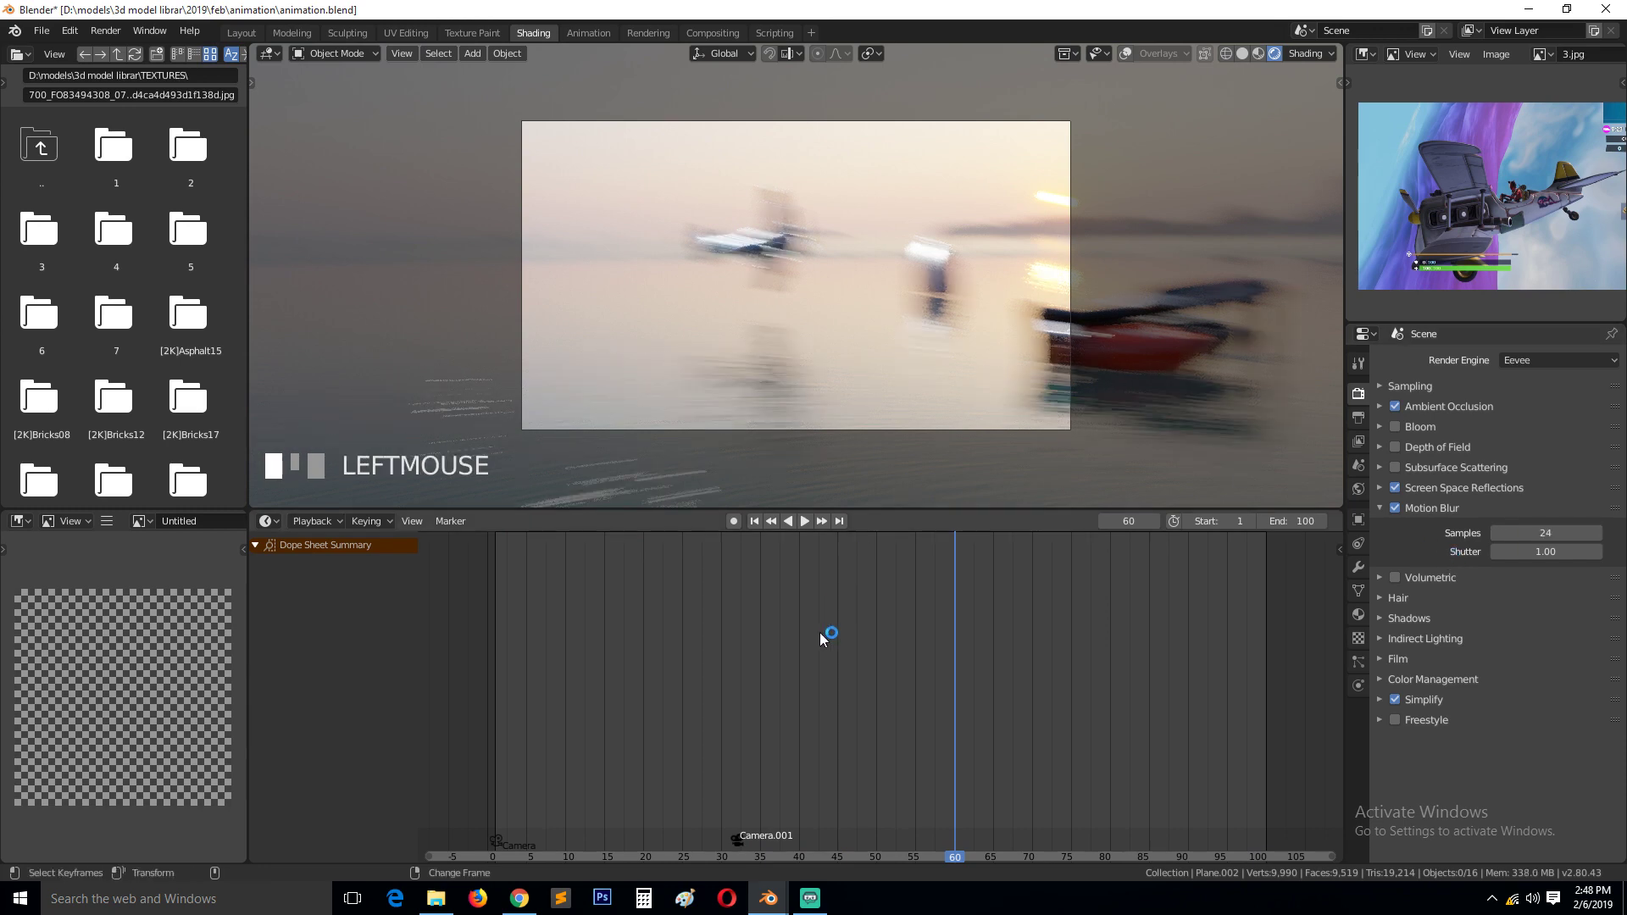
pyautogui.moveTo(820, 632); pyautogui.dragTo(786, 633, button='right')
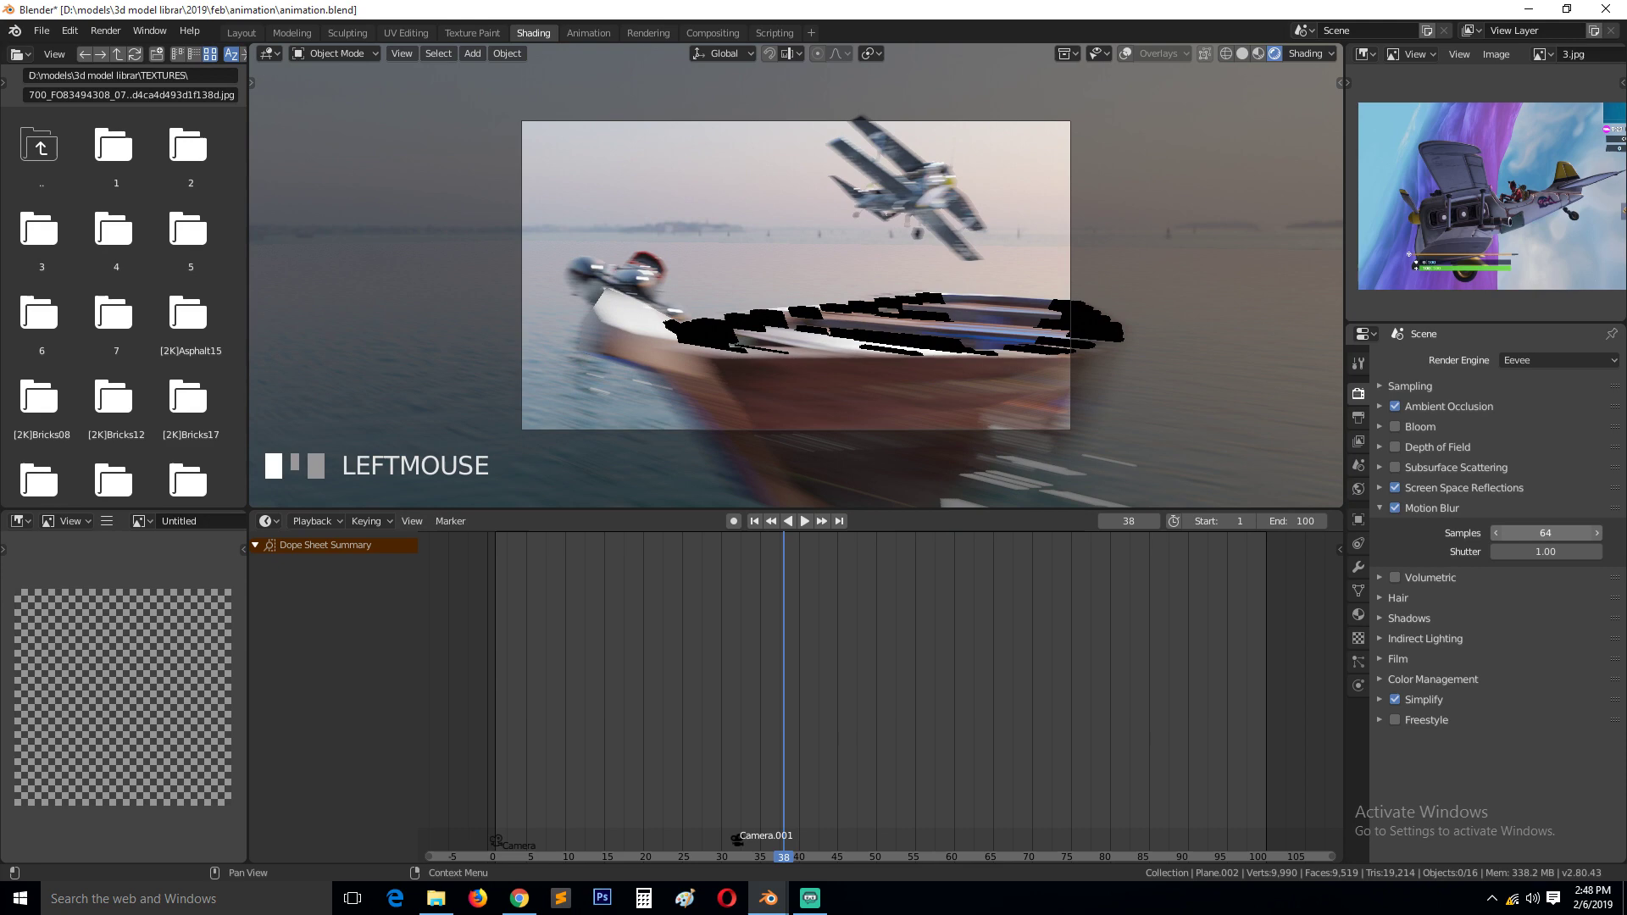
pyautogui.moveTo(1546, 532); pyautogui.dragTo(1500, 533)
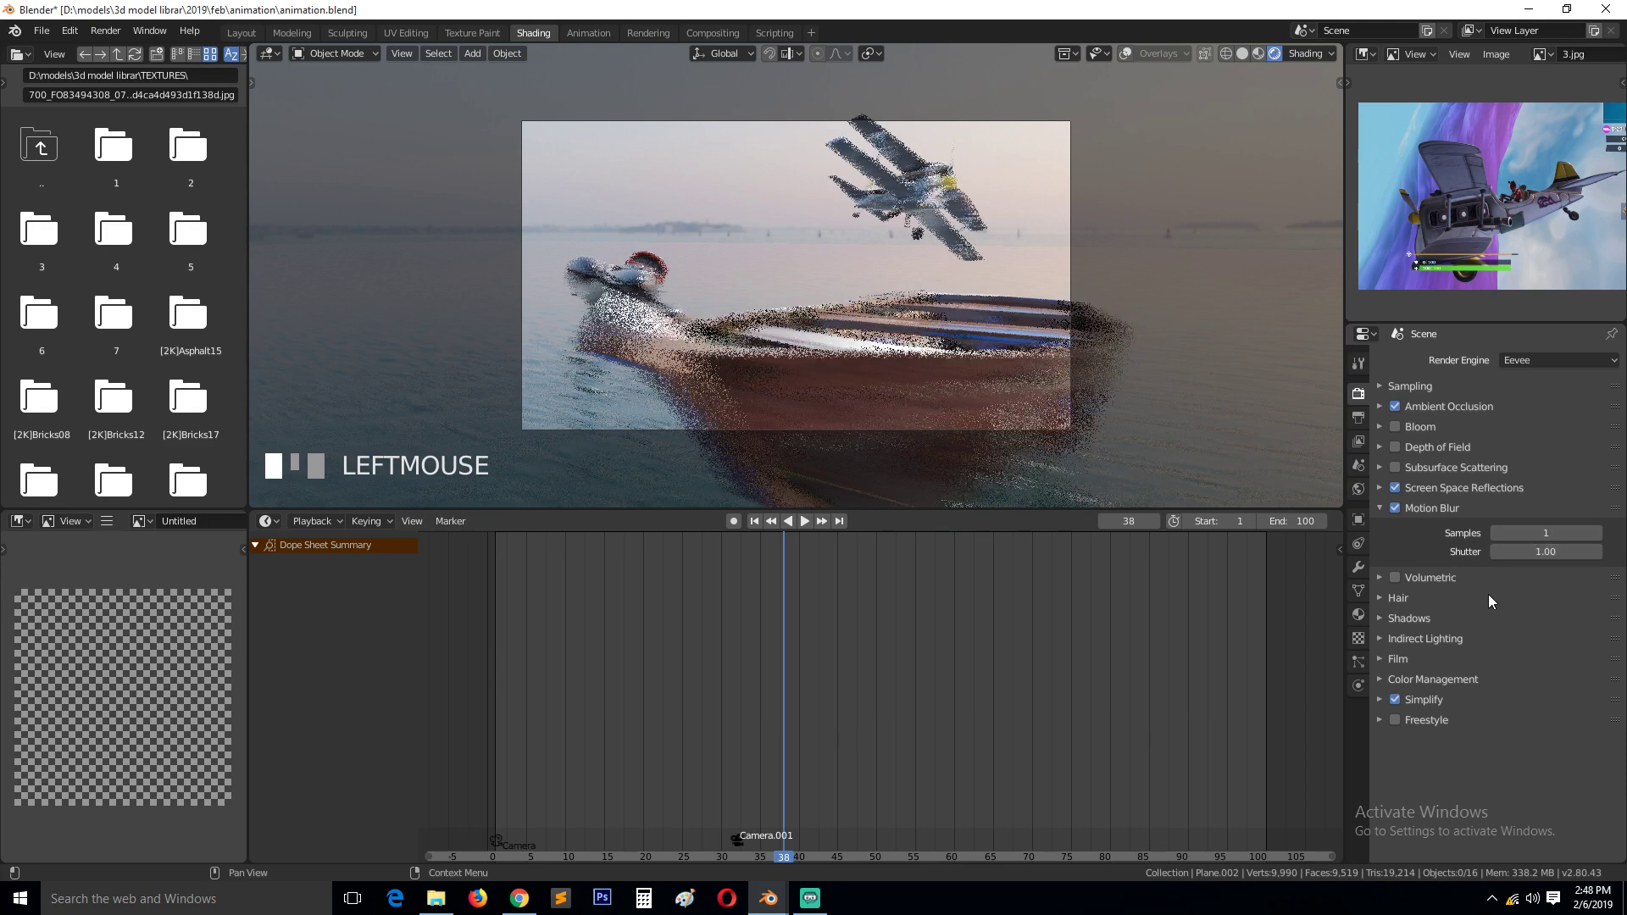
pyautogui.moveTo(797, 617); pyautogui.dragTo(730, 617, button='right')
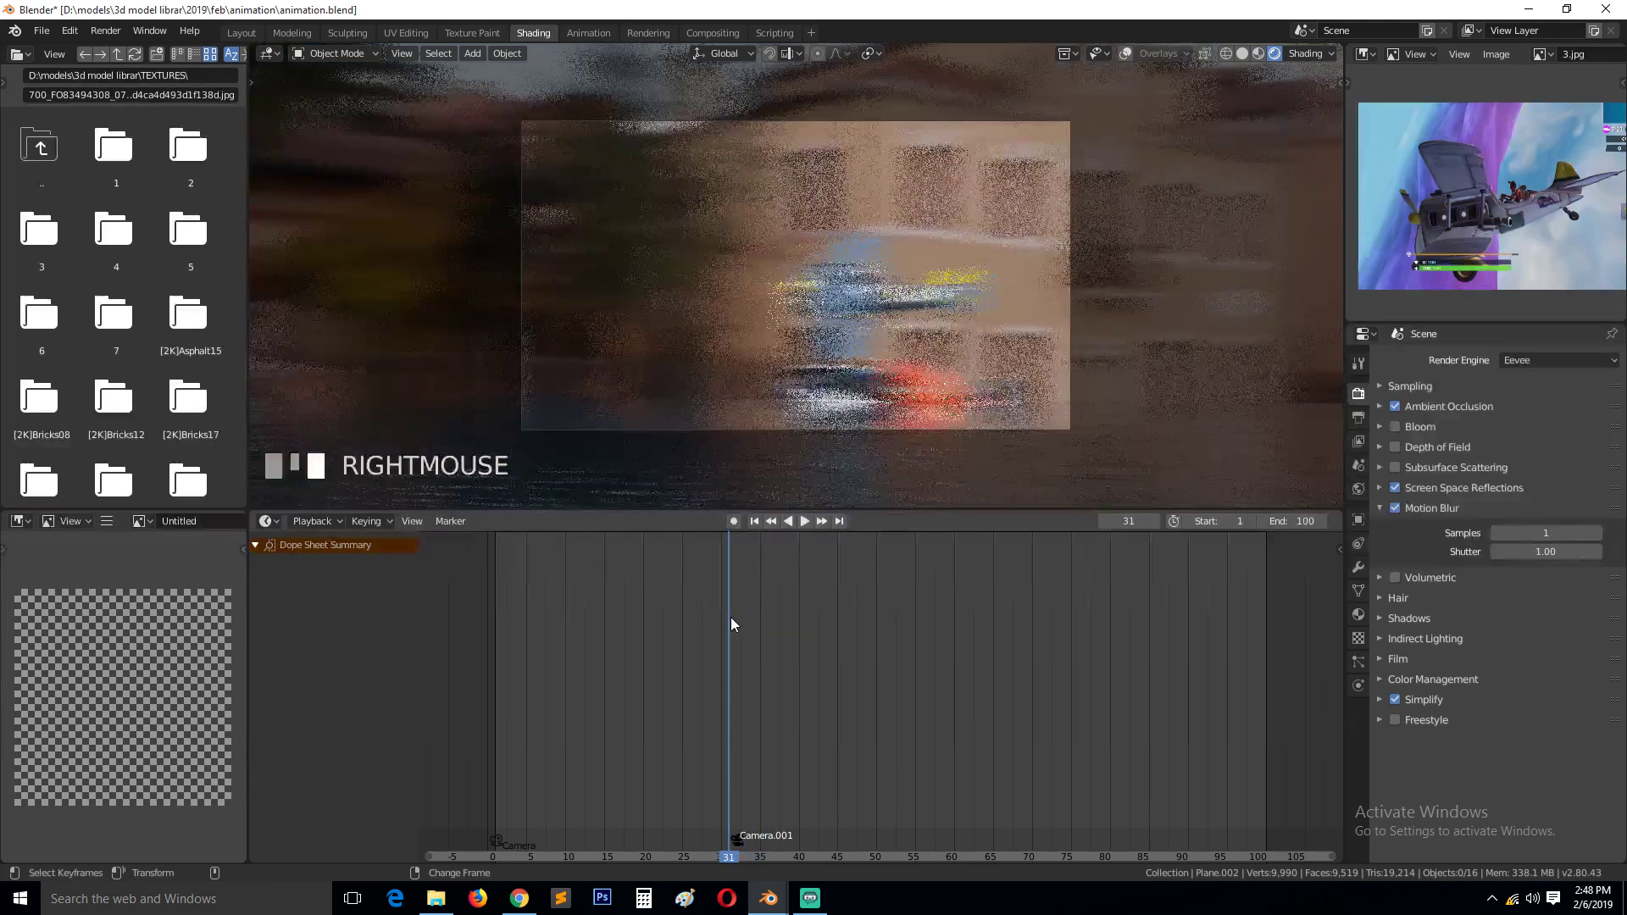
pyautogui.click(1598, 533)
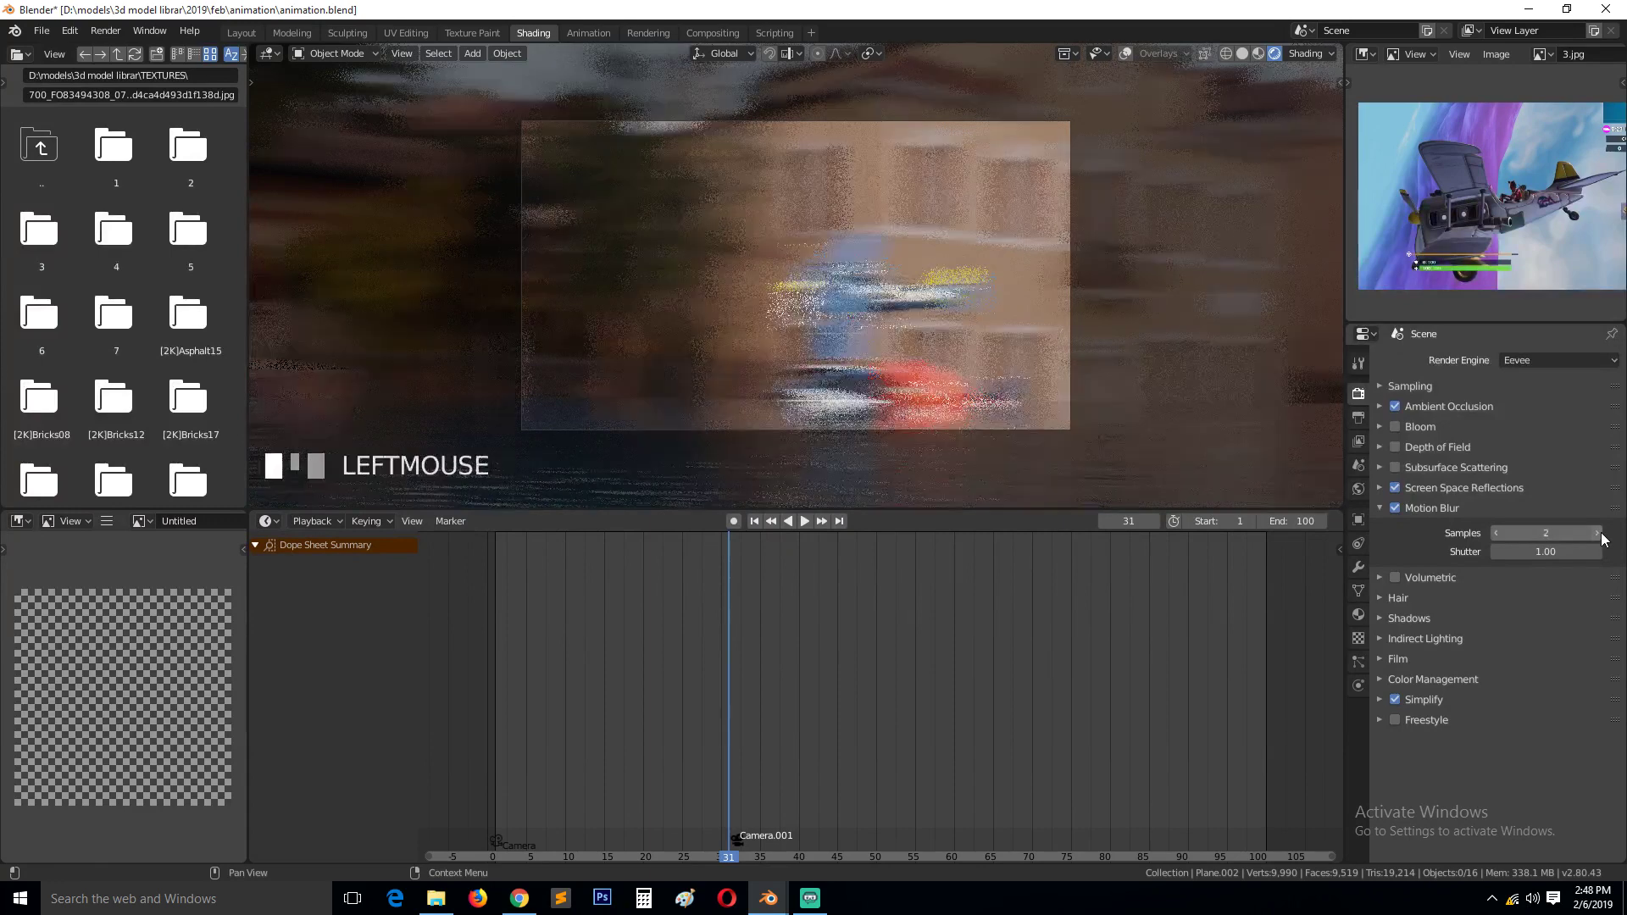
pyautogui.click(1599, 533)
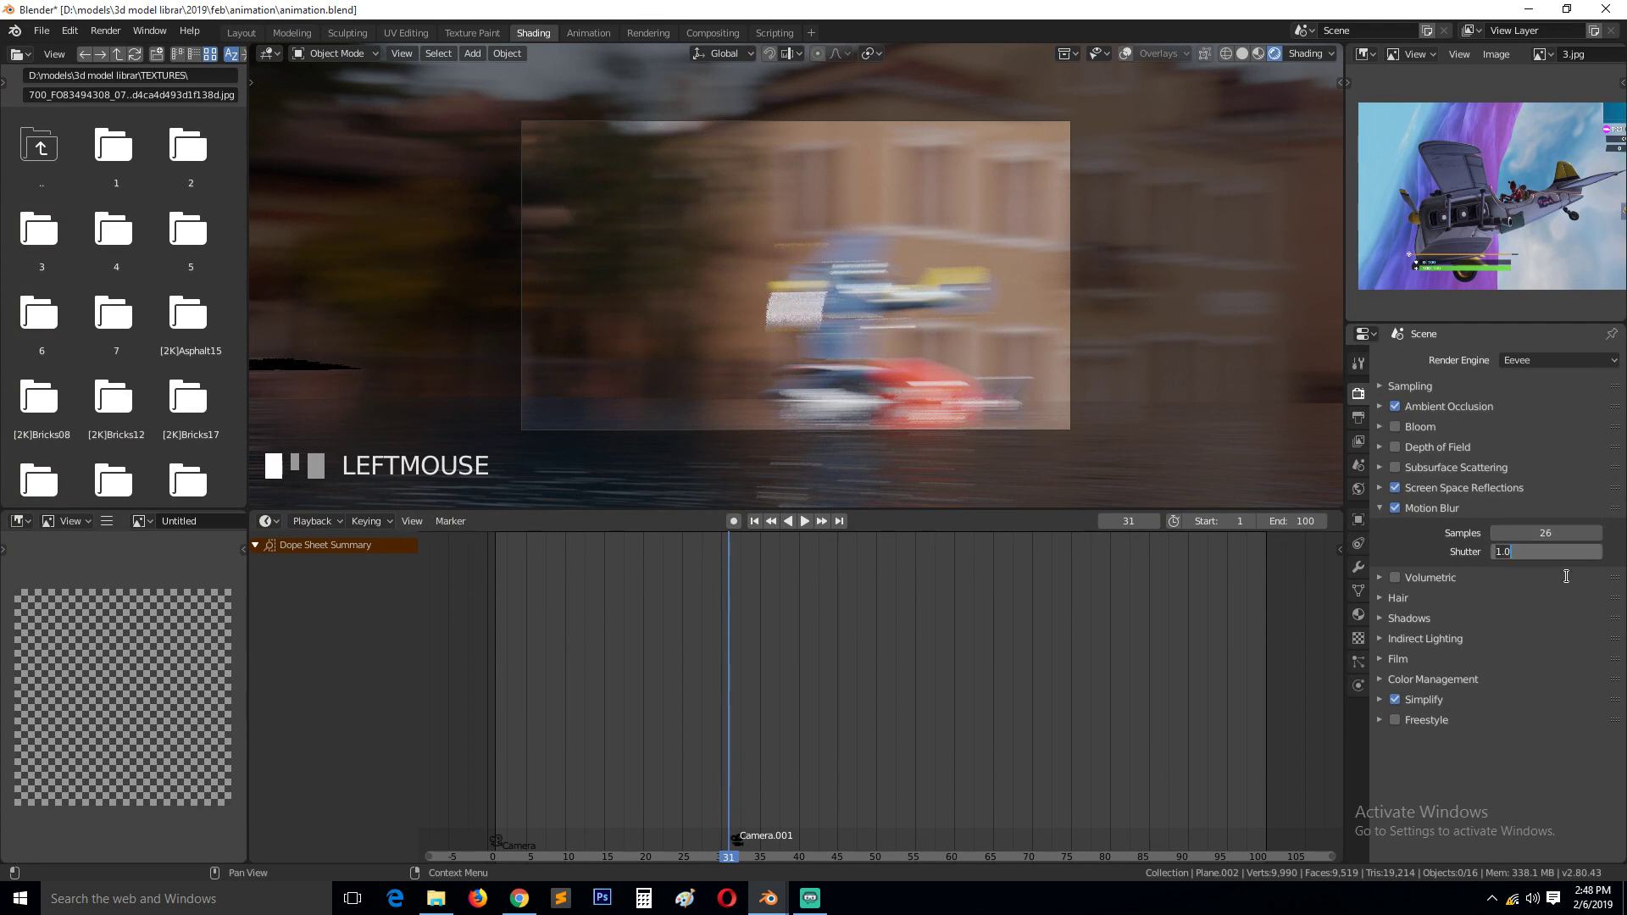
pyautogui.moveTo(1546, 552); pyautogui.dragTo(1491, 552)
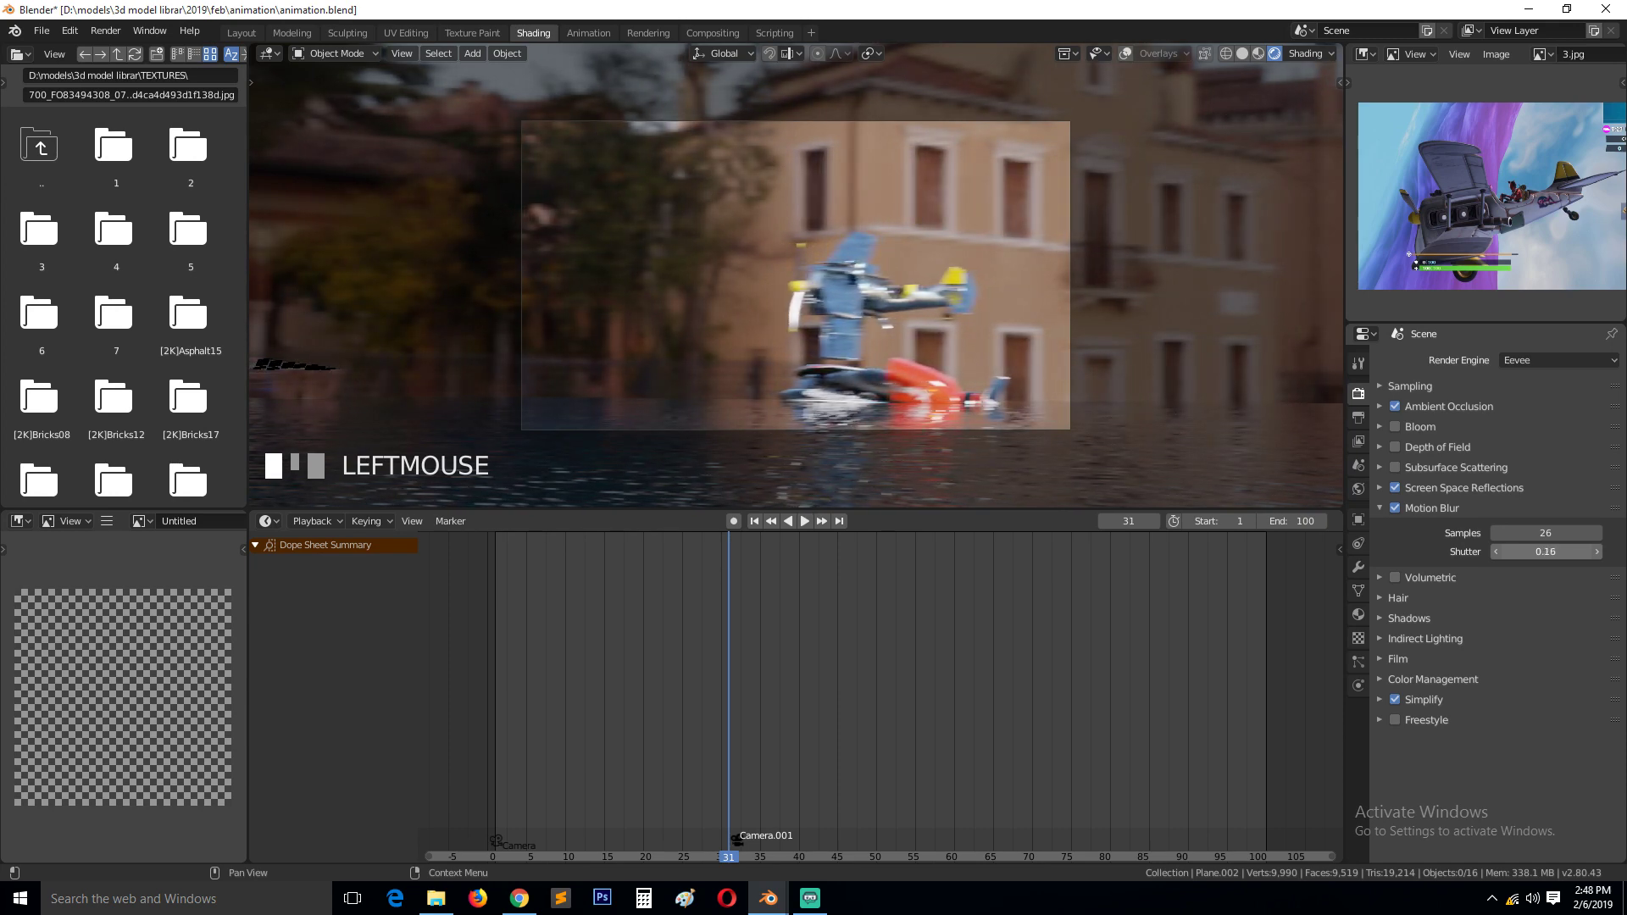
pyautogui.press('space')
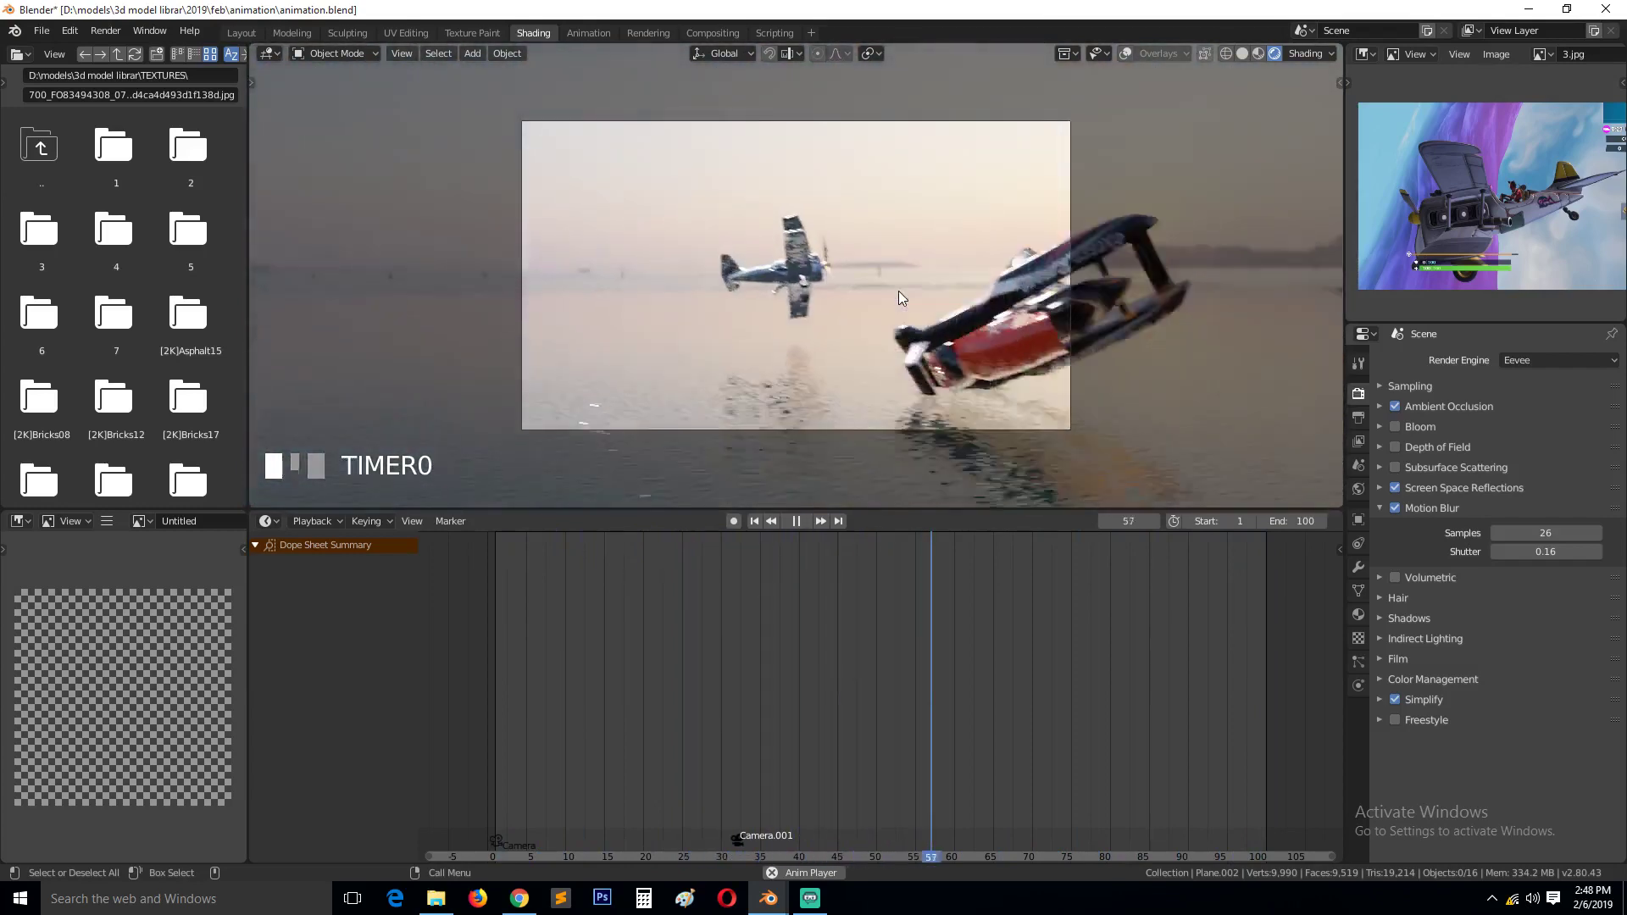
# - Turn on Bloom and save, then resume playback
pyautogui.press('space')
pyautogui.hotkey('ctrl', 's')
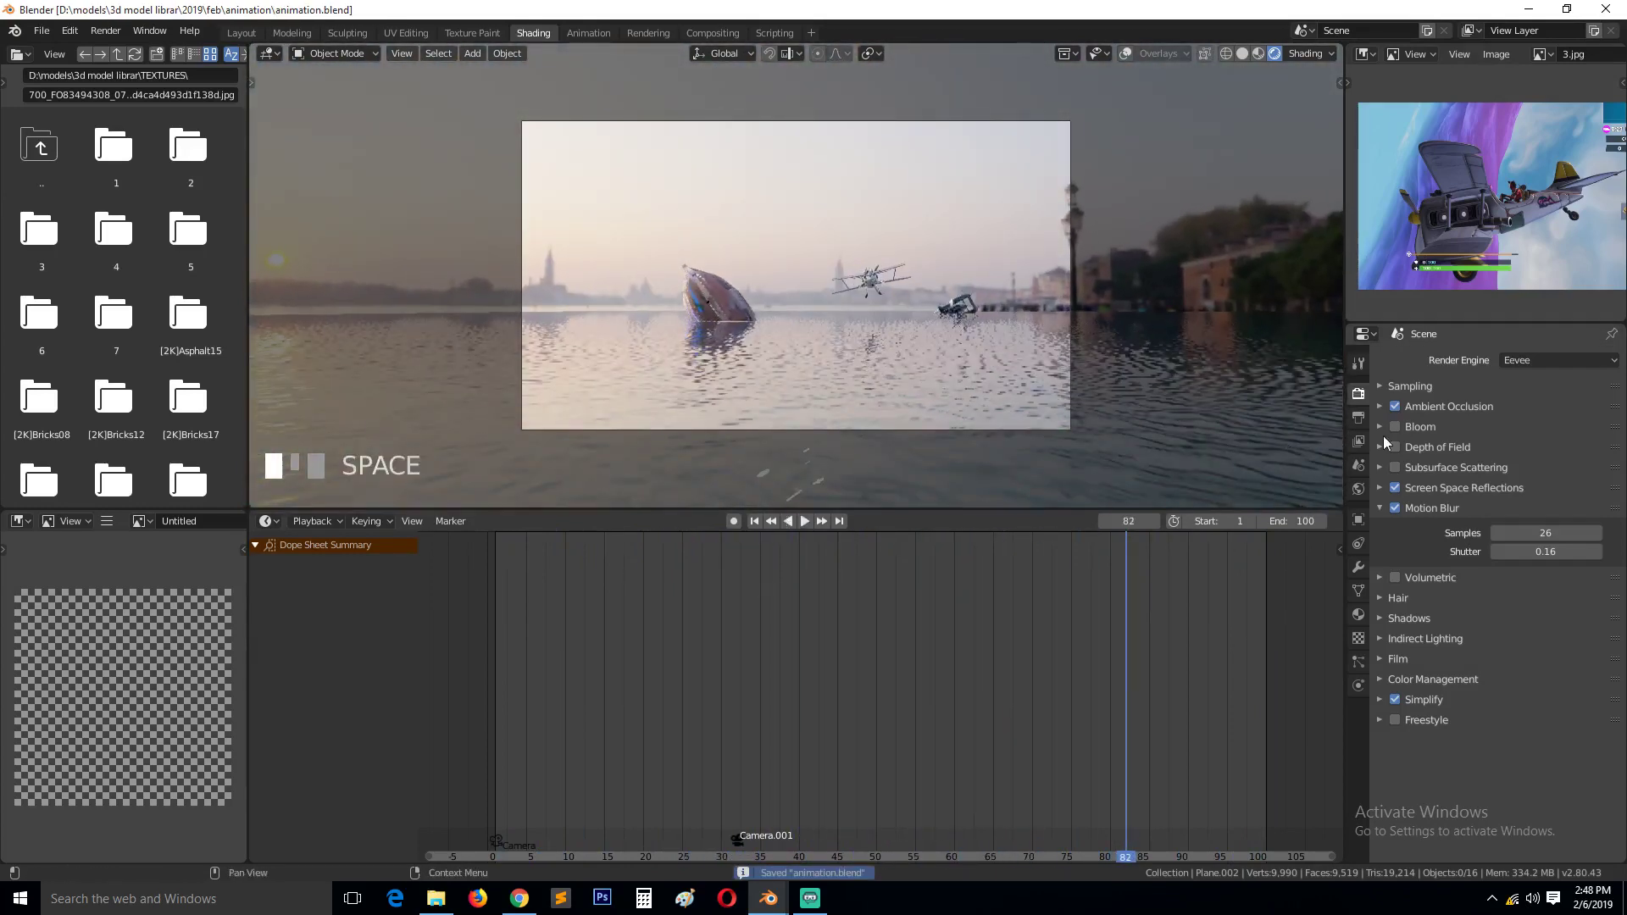
pyautogui.click(1396, 428)
pyautogui.press('space')
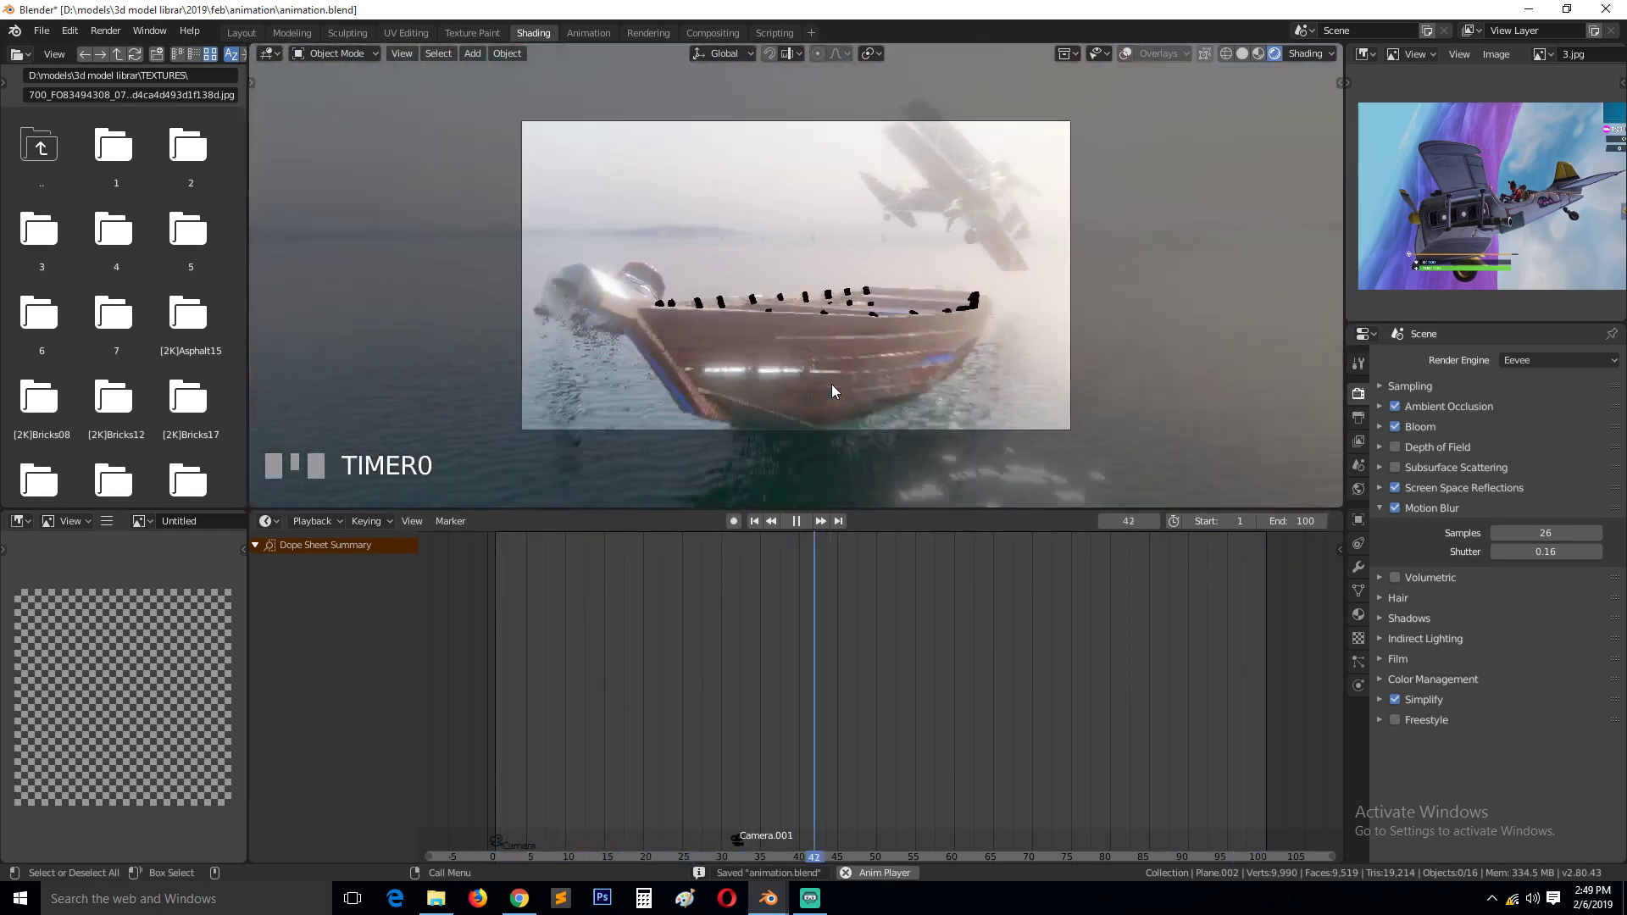
# - Switch Motion Blur off and compare playback without it
pyautogui.press('space')
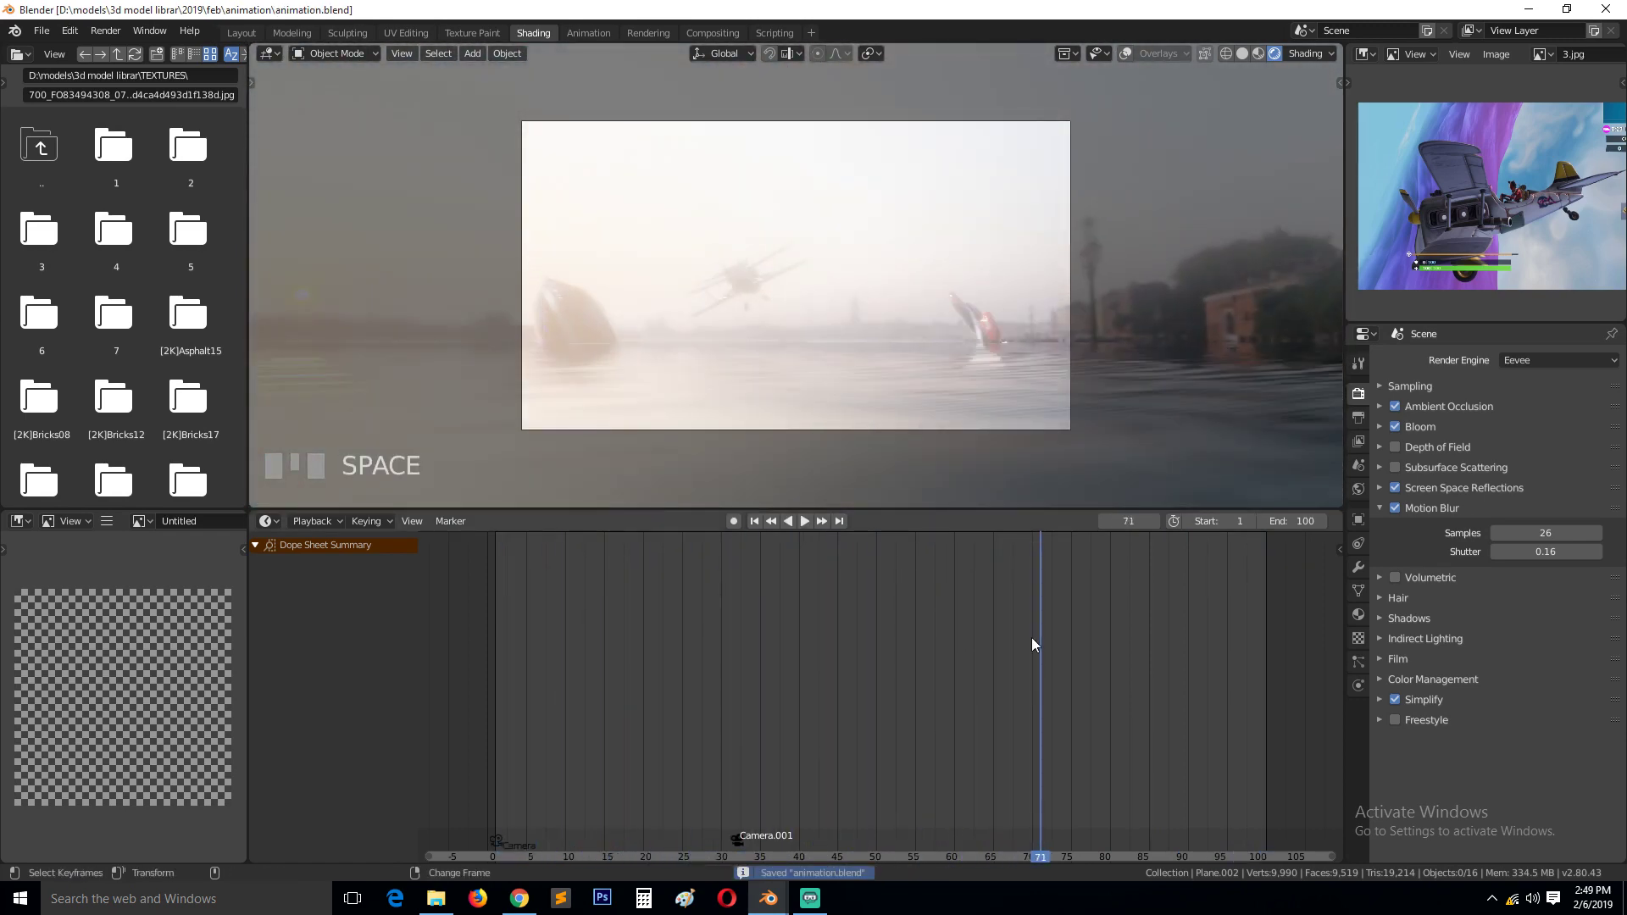
pyautogui.hotkey('ctrl', 's')
pyautogui.click(1395, 508)
pyautogui.press('space')
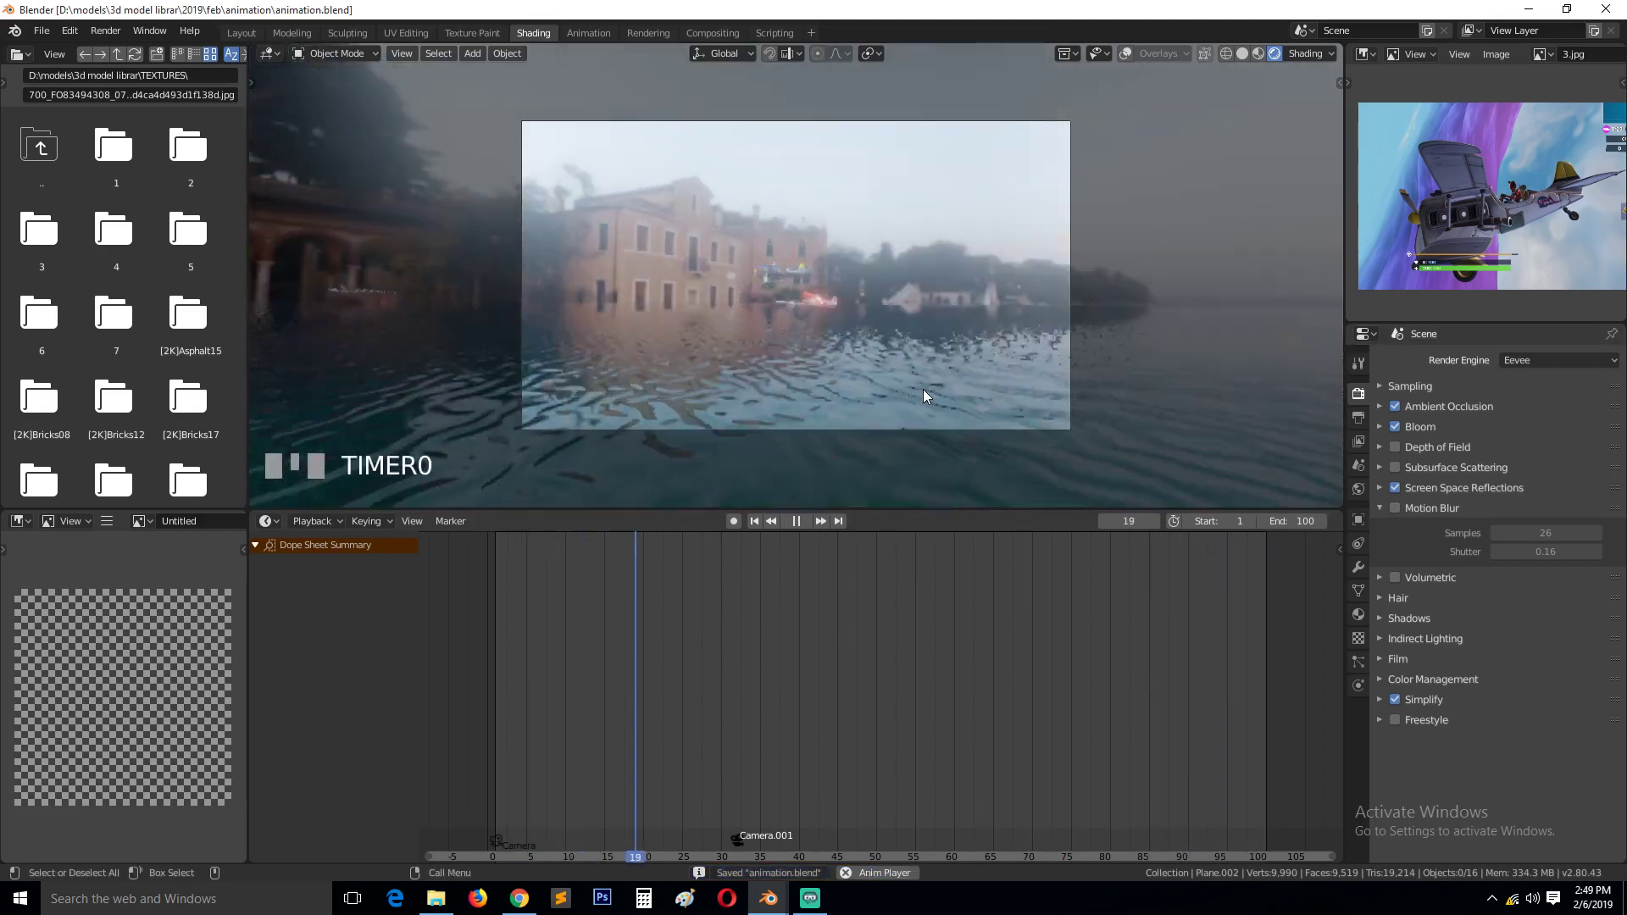
pyautogui.press('space')
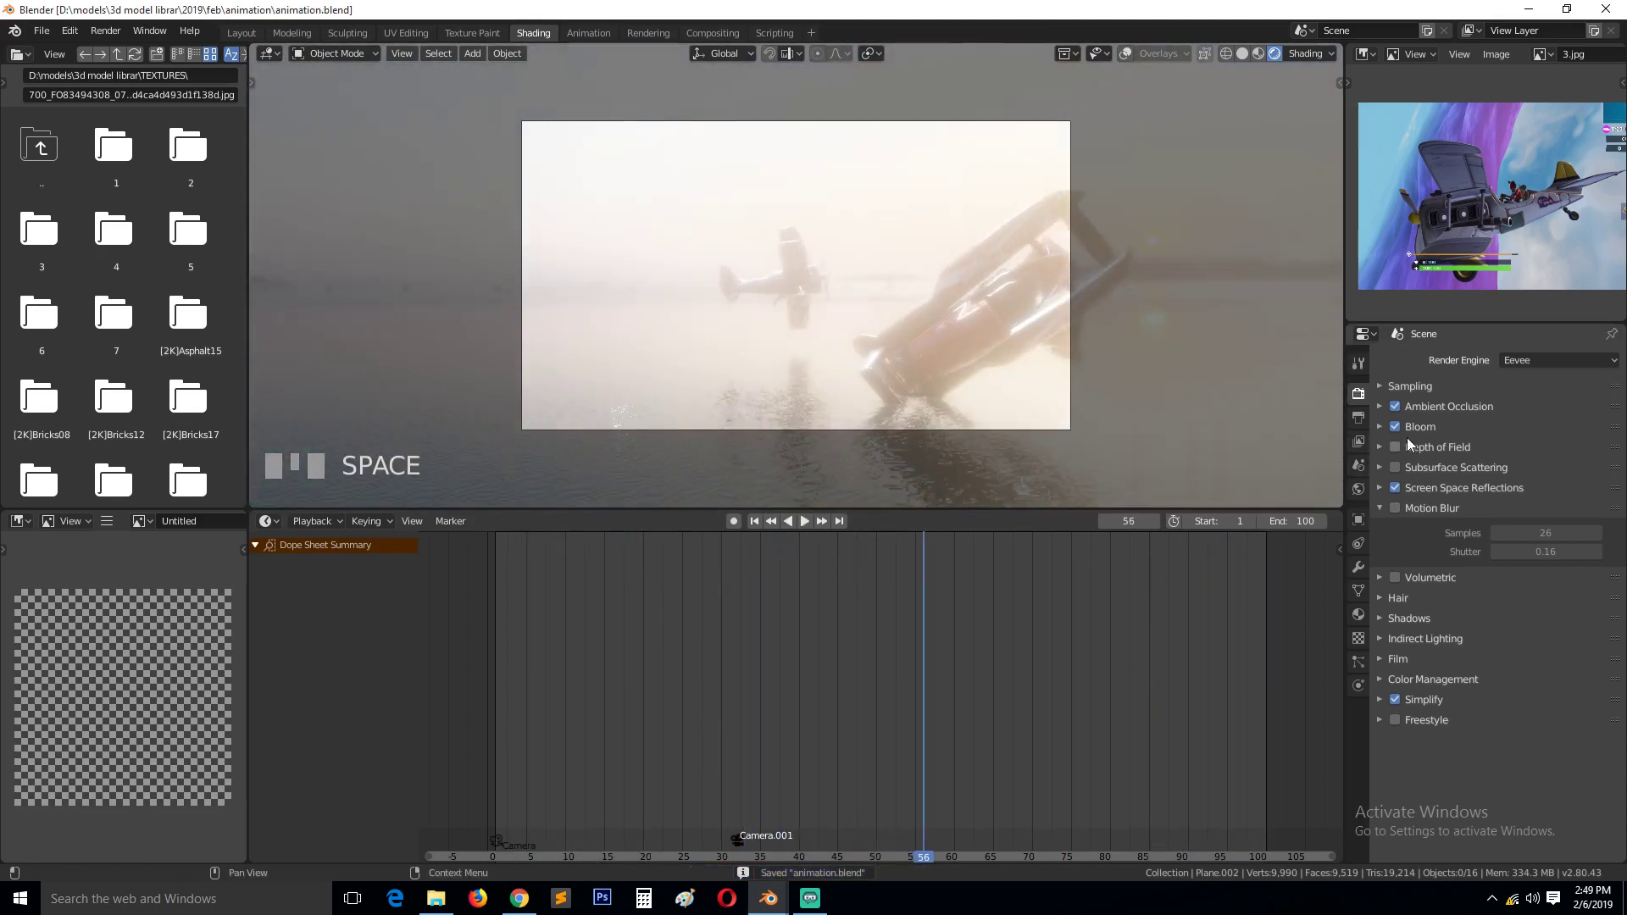
# - Raise the Bloom Threshold to 3.300, save, and play the animation
pyautogui.click(1415, 427)
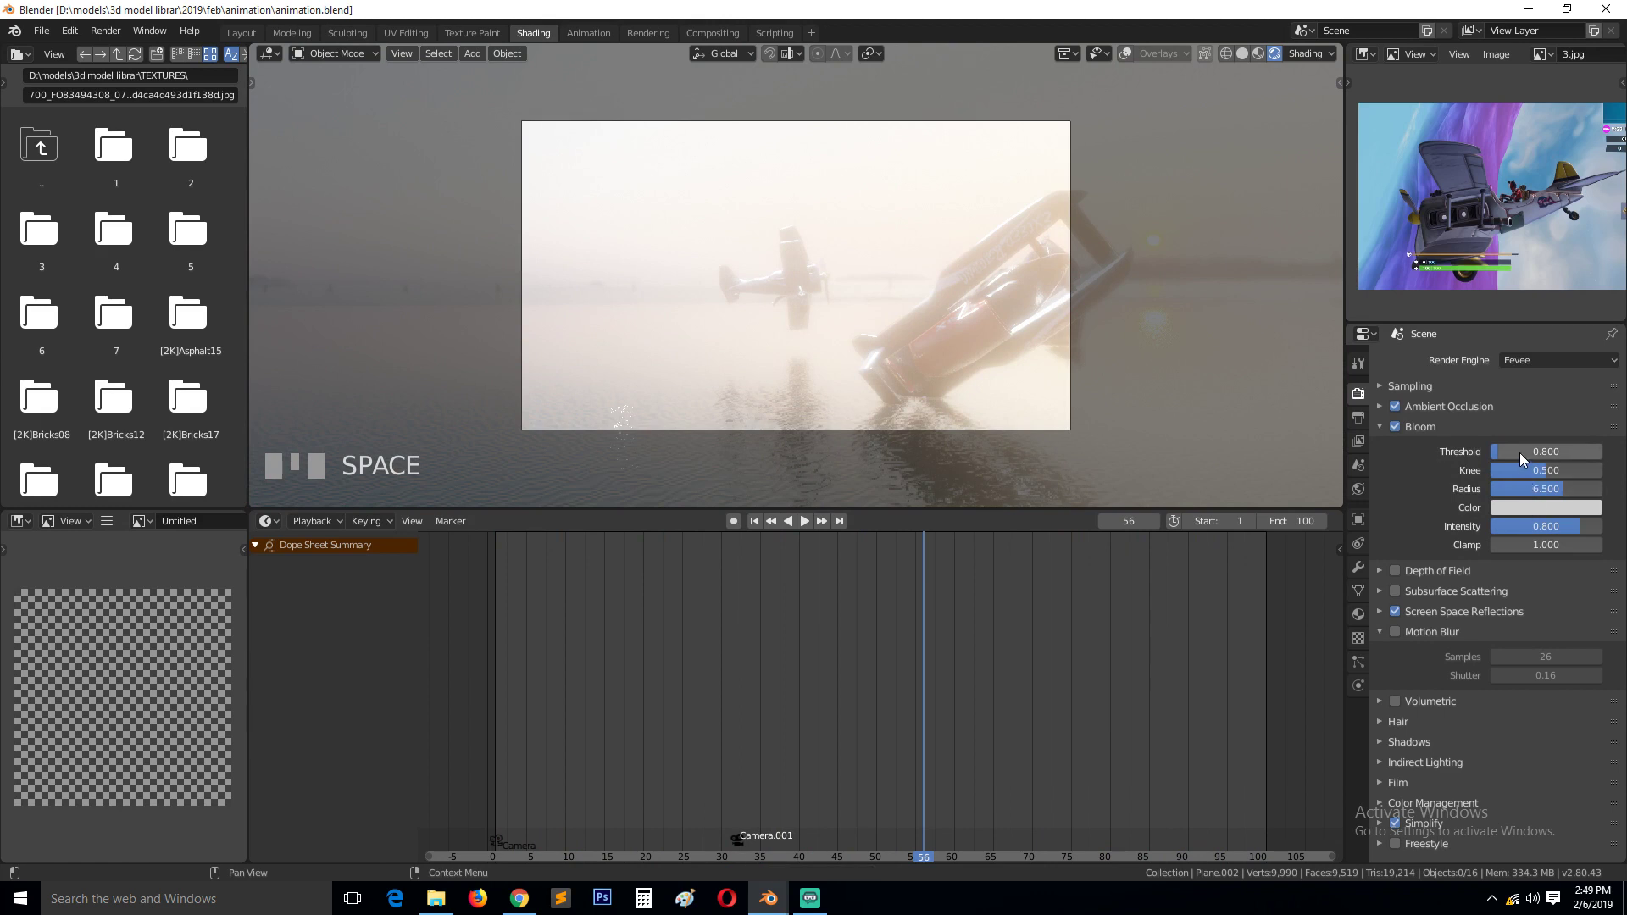
pyautogui.moveTo(1518, 453); pyautogui.dragTo(1593, 452)
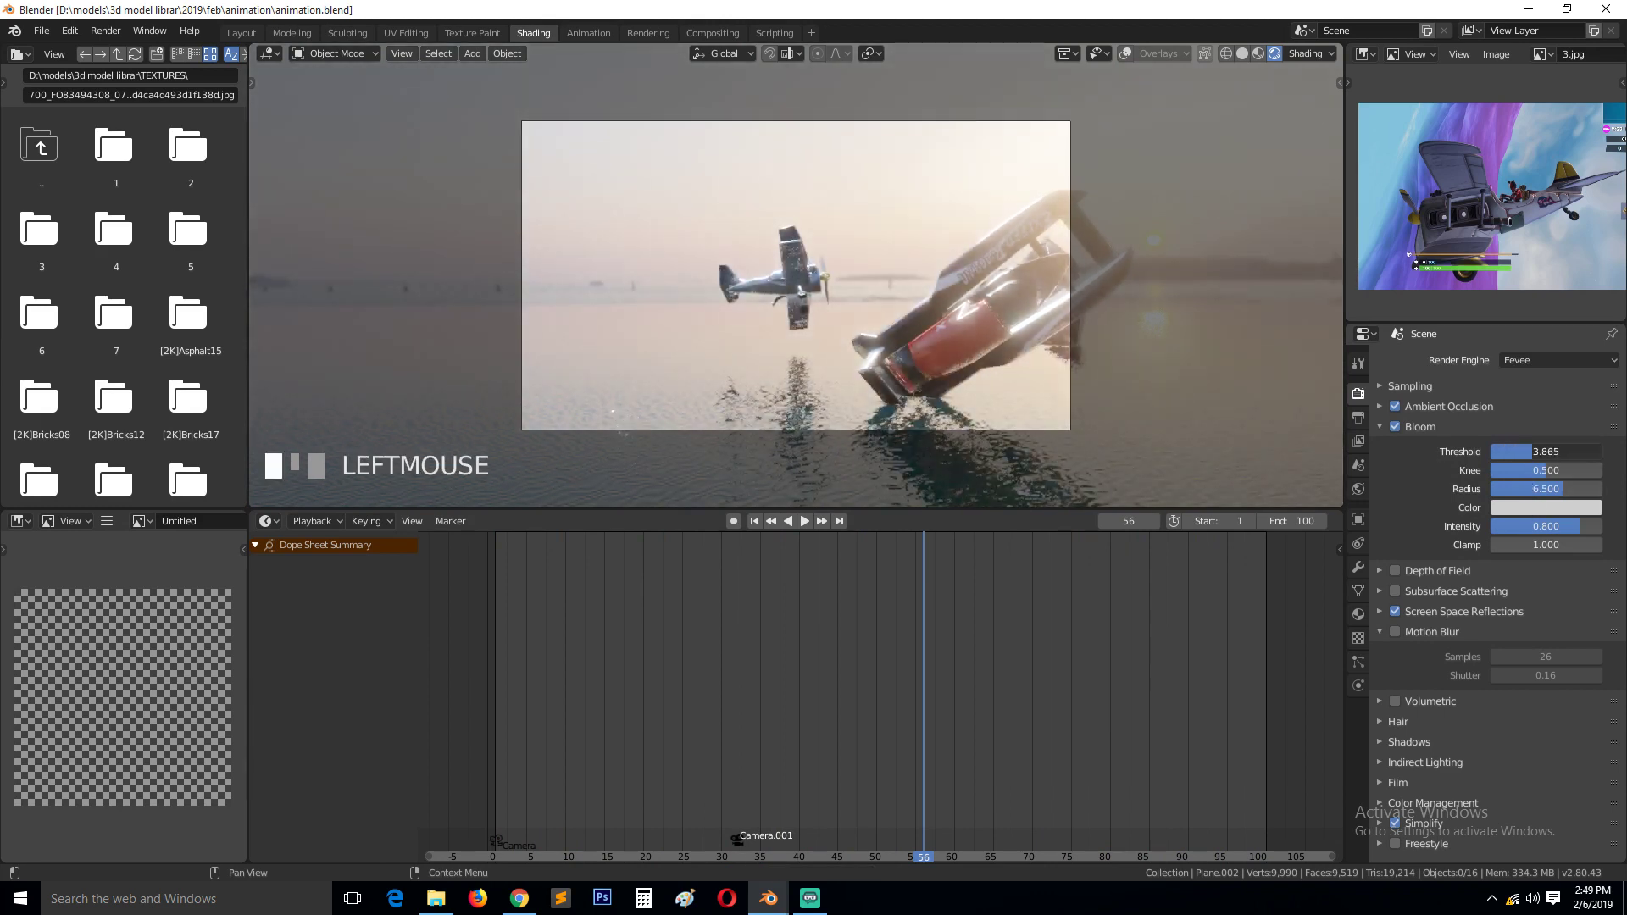
pyautogui.hotkey('ctrl', 's')
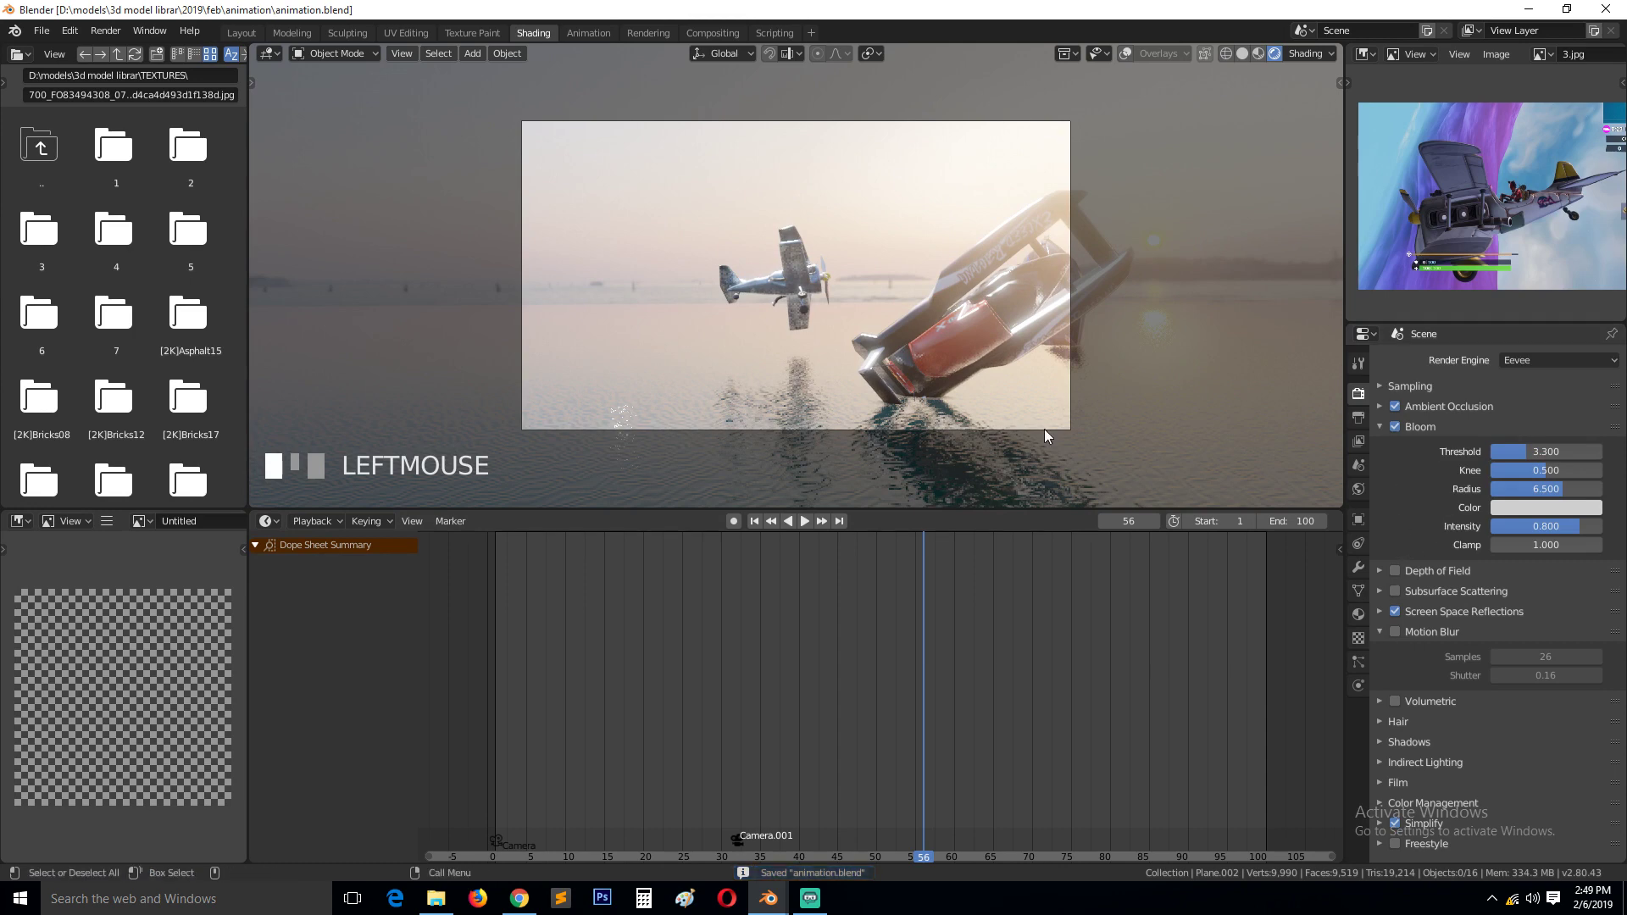
pyautogui.press('space')
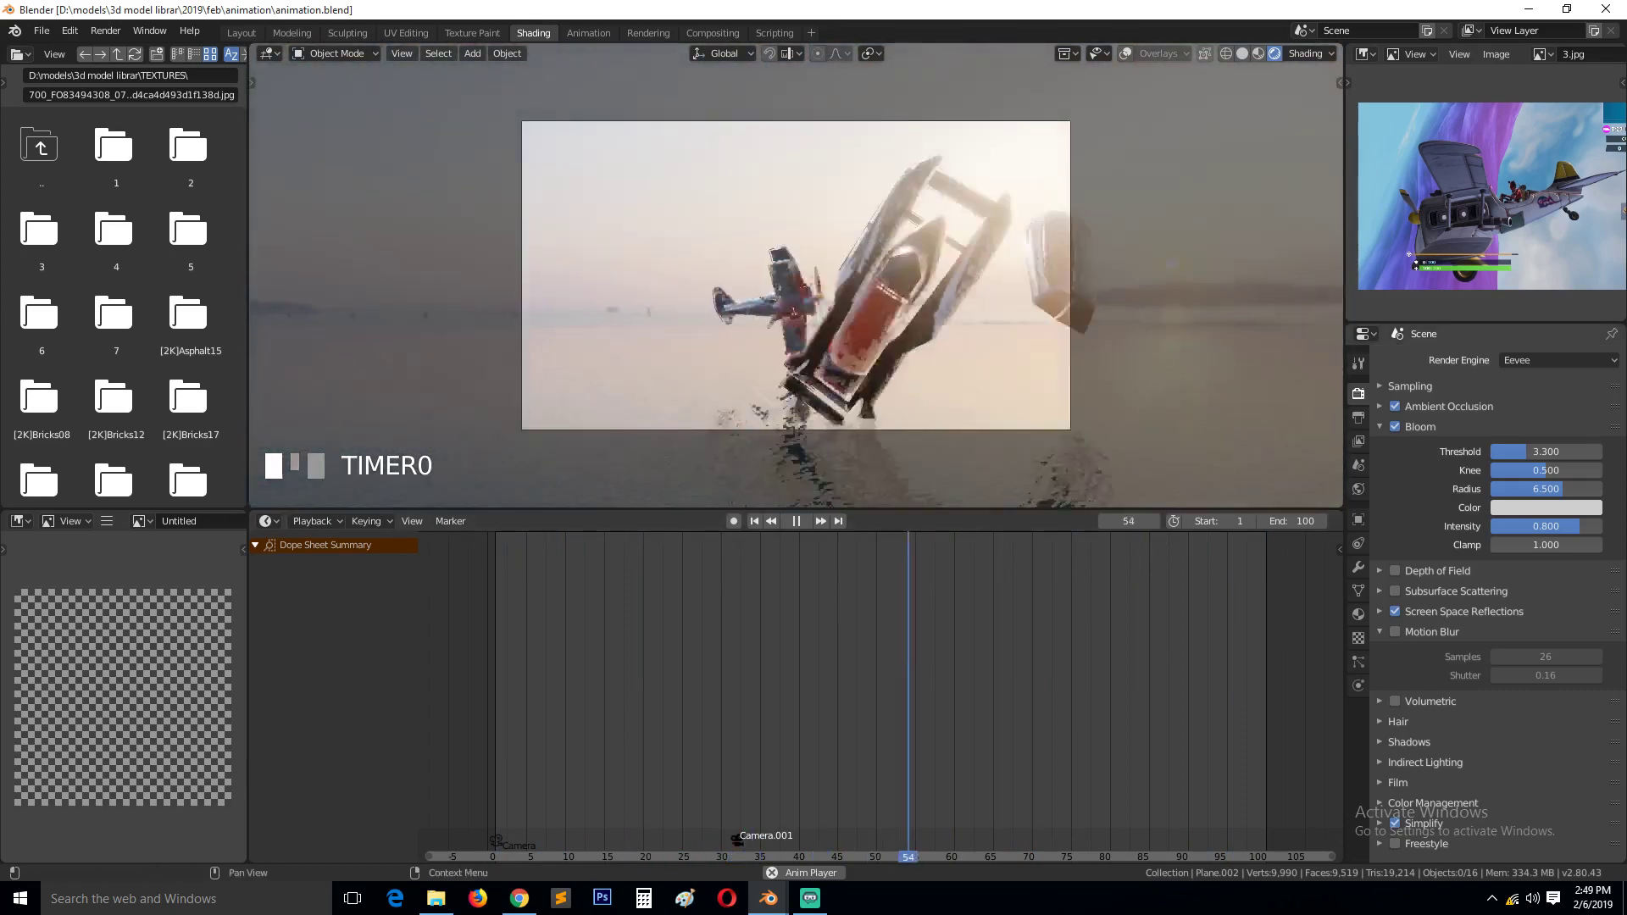
pyautogui.press('space')
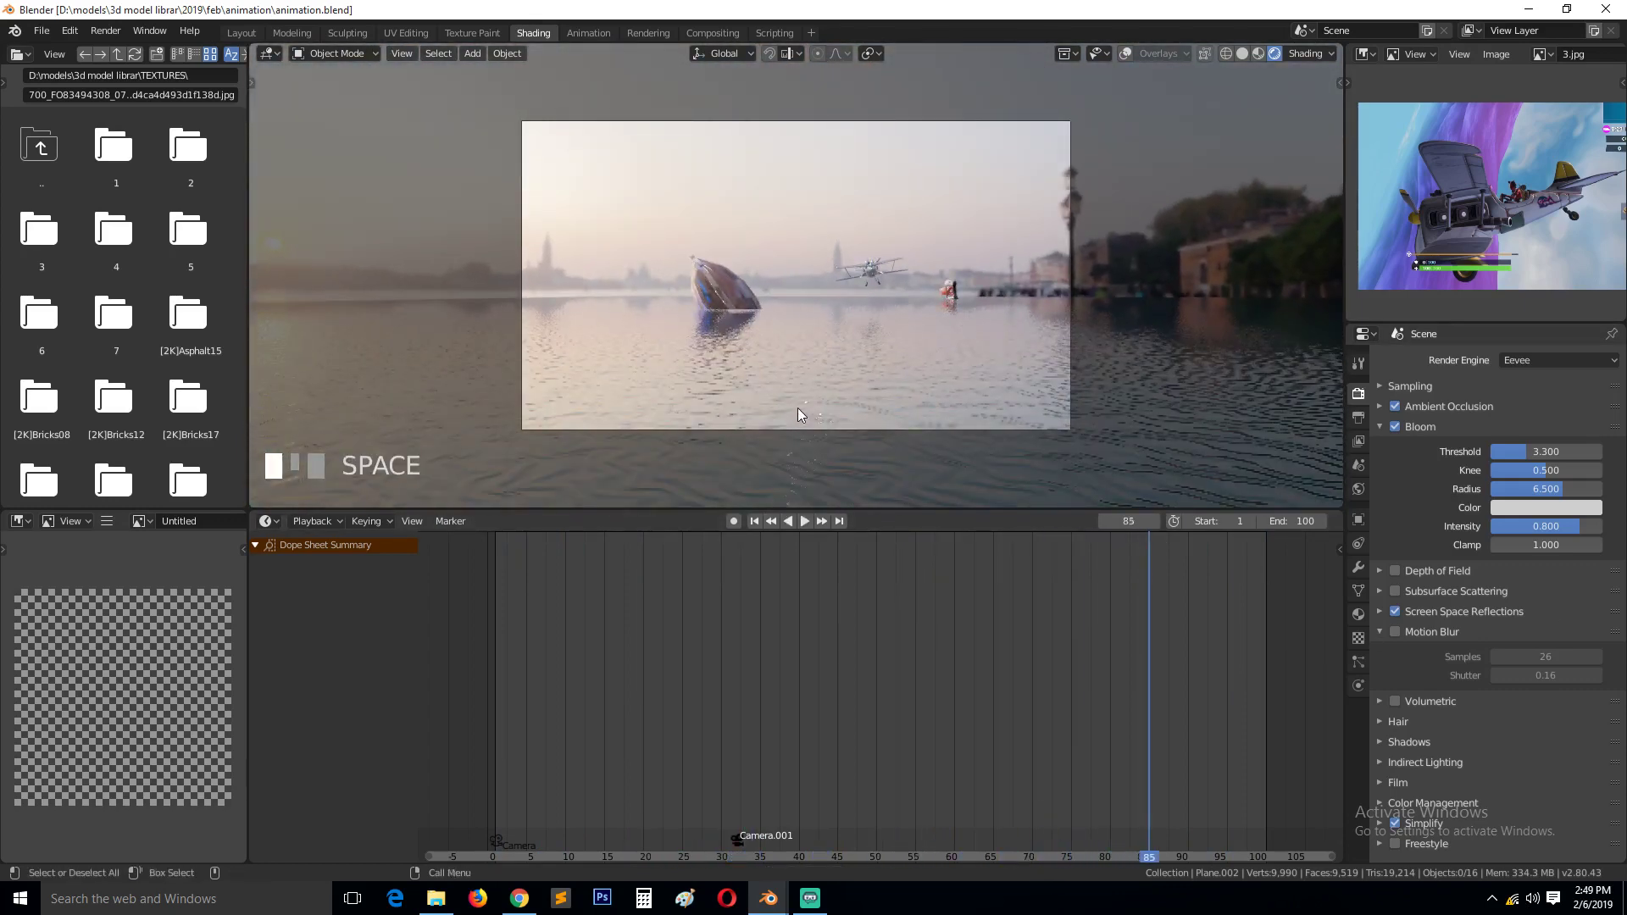